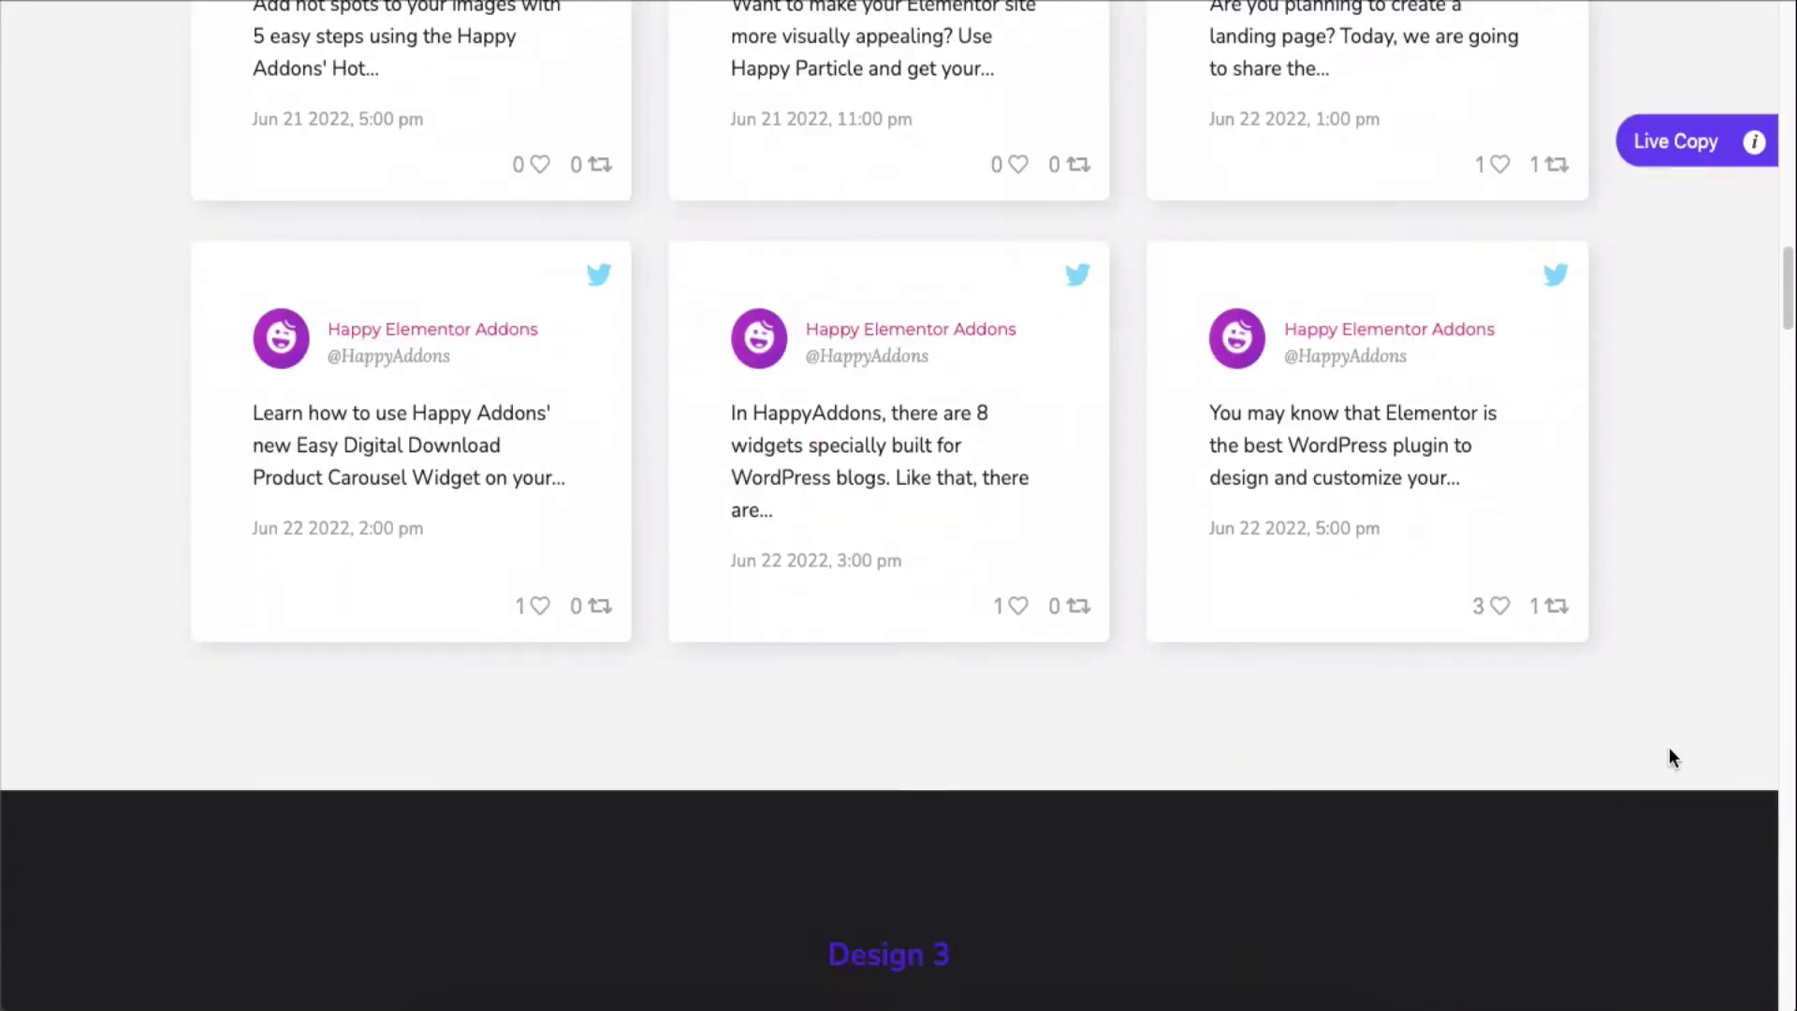
Scroll through the Happy Addons welcome page in the editor and return to the empty section
{"action": "scroll", "coordinate": [1673, 756], "scroll_direction": "down", "scroll_amount": 2}
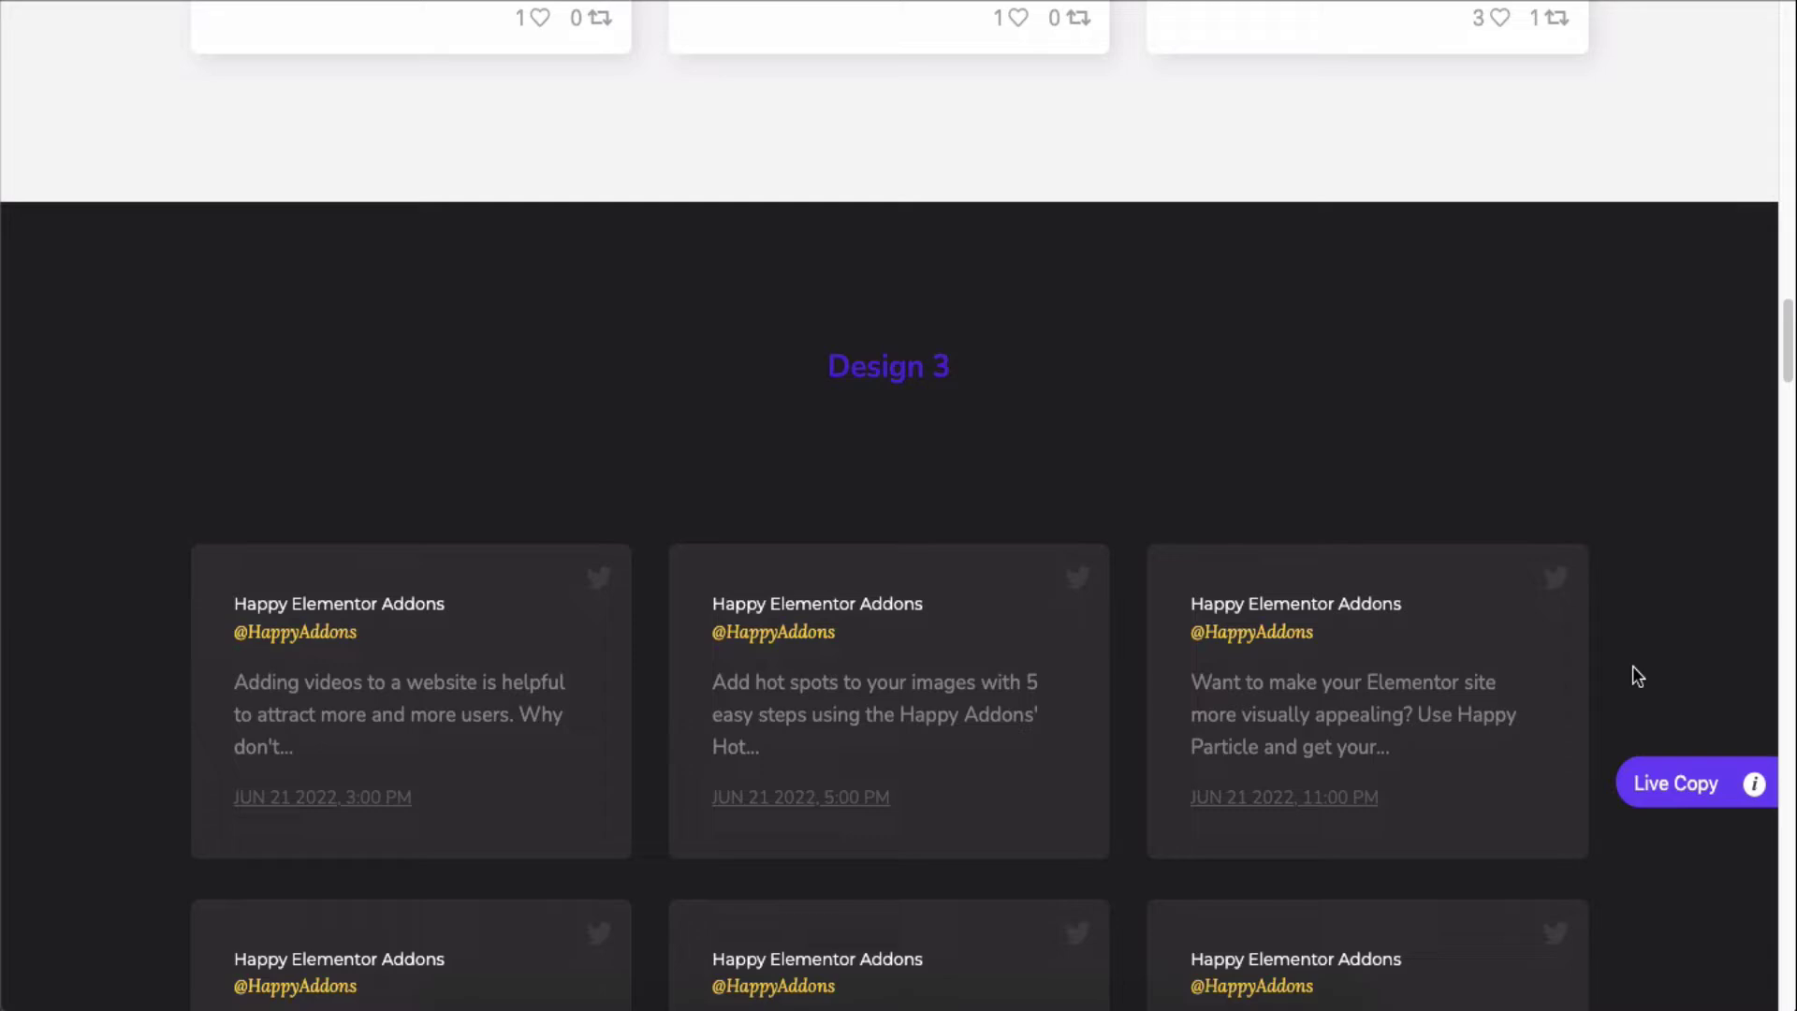
{"action": "scroll", "coordinate": [1632, 666], "scroll_direction": "down", "scroll_amount": 15}
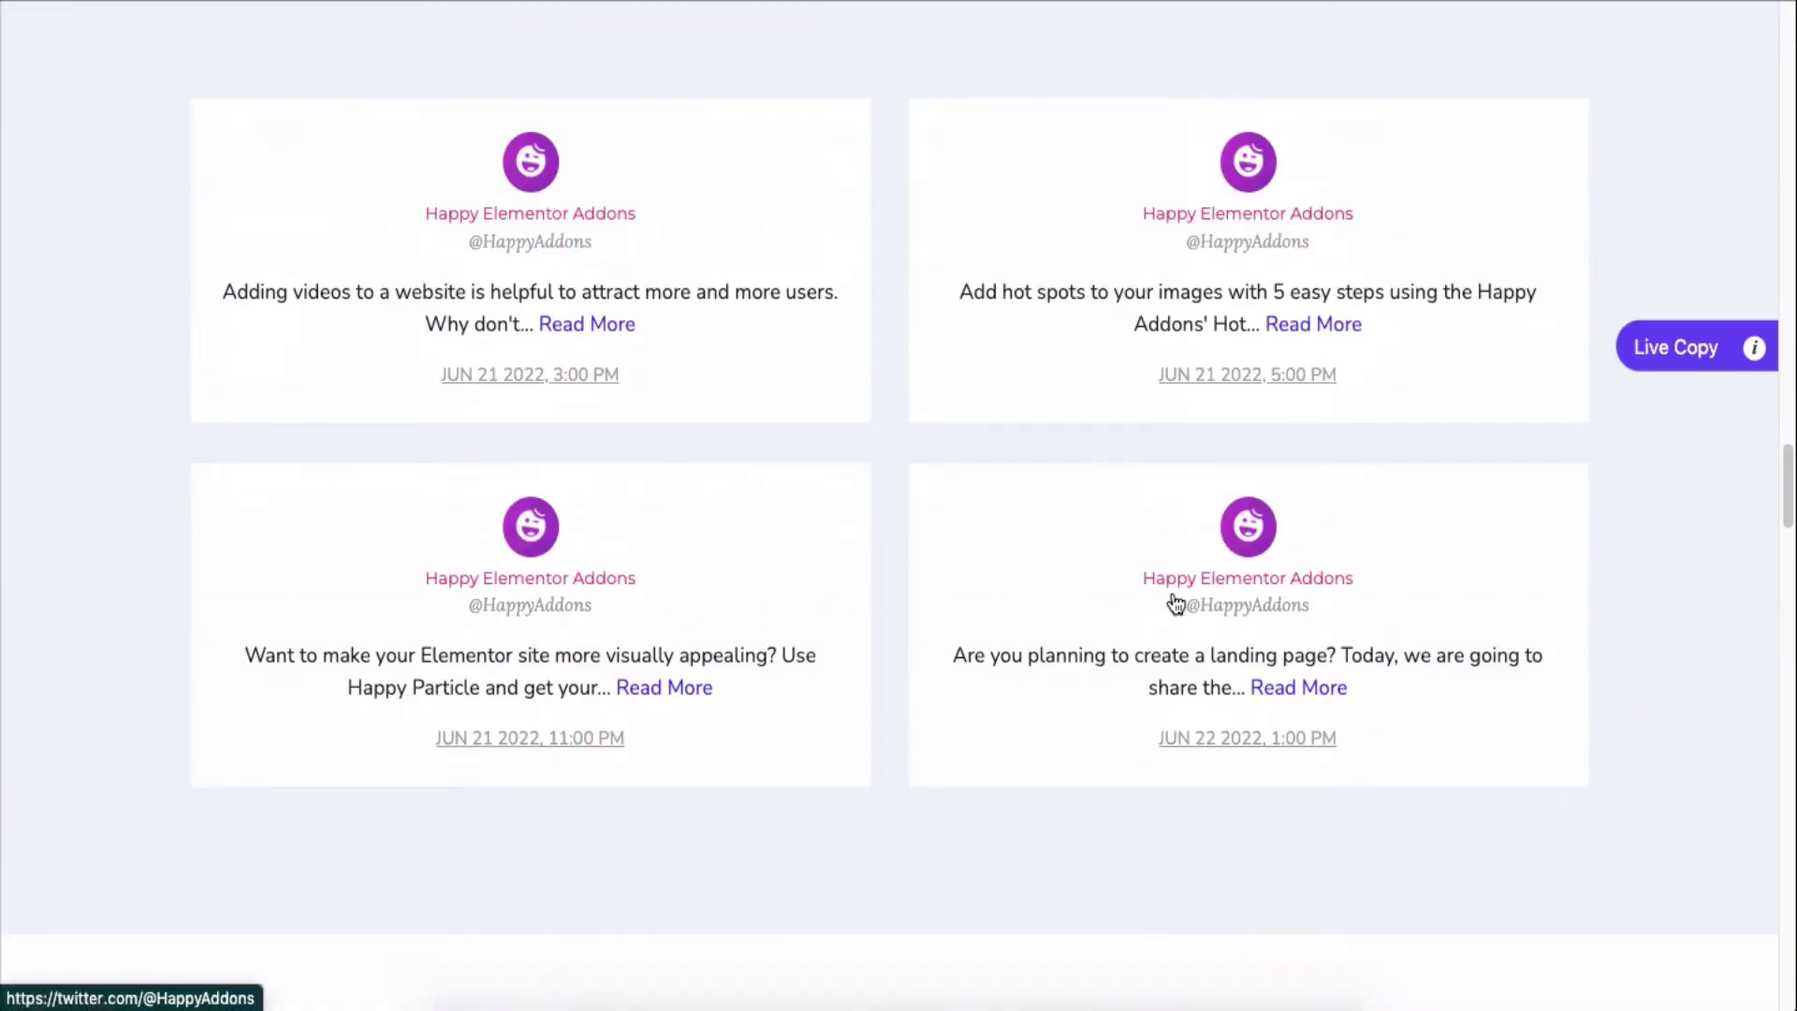
{"action": "scroll", "coordinate": [1692, 577], "scroll_direction": "down", "scroll_amount": 10}
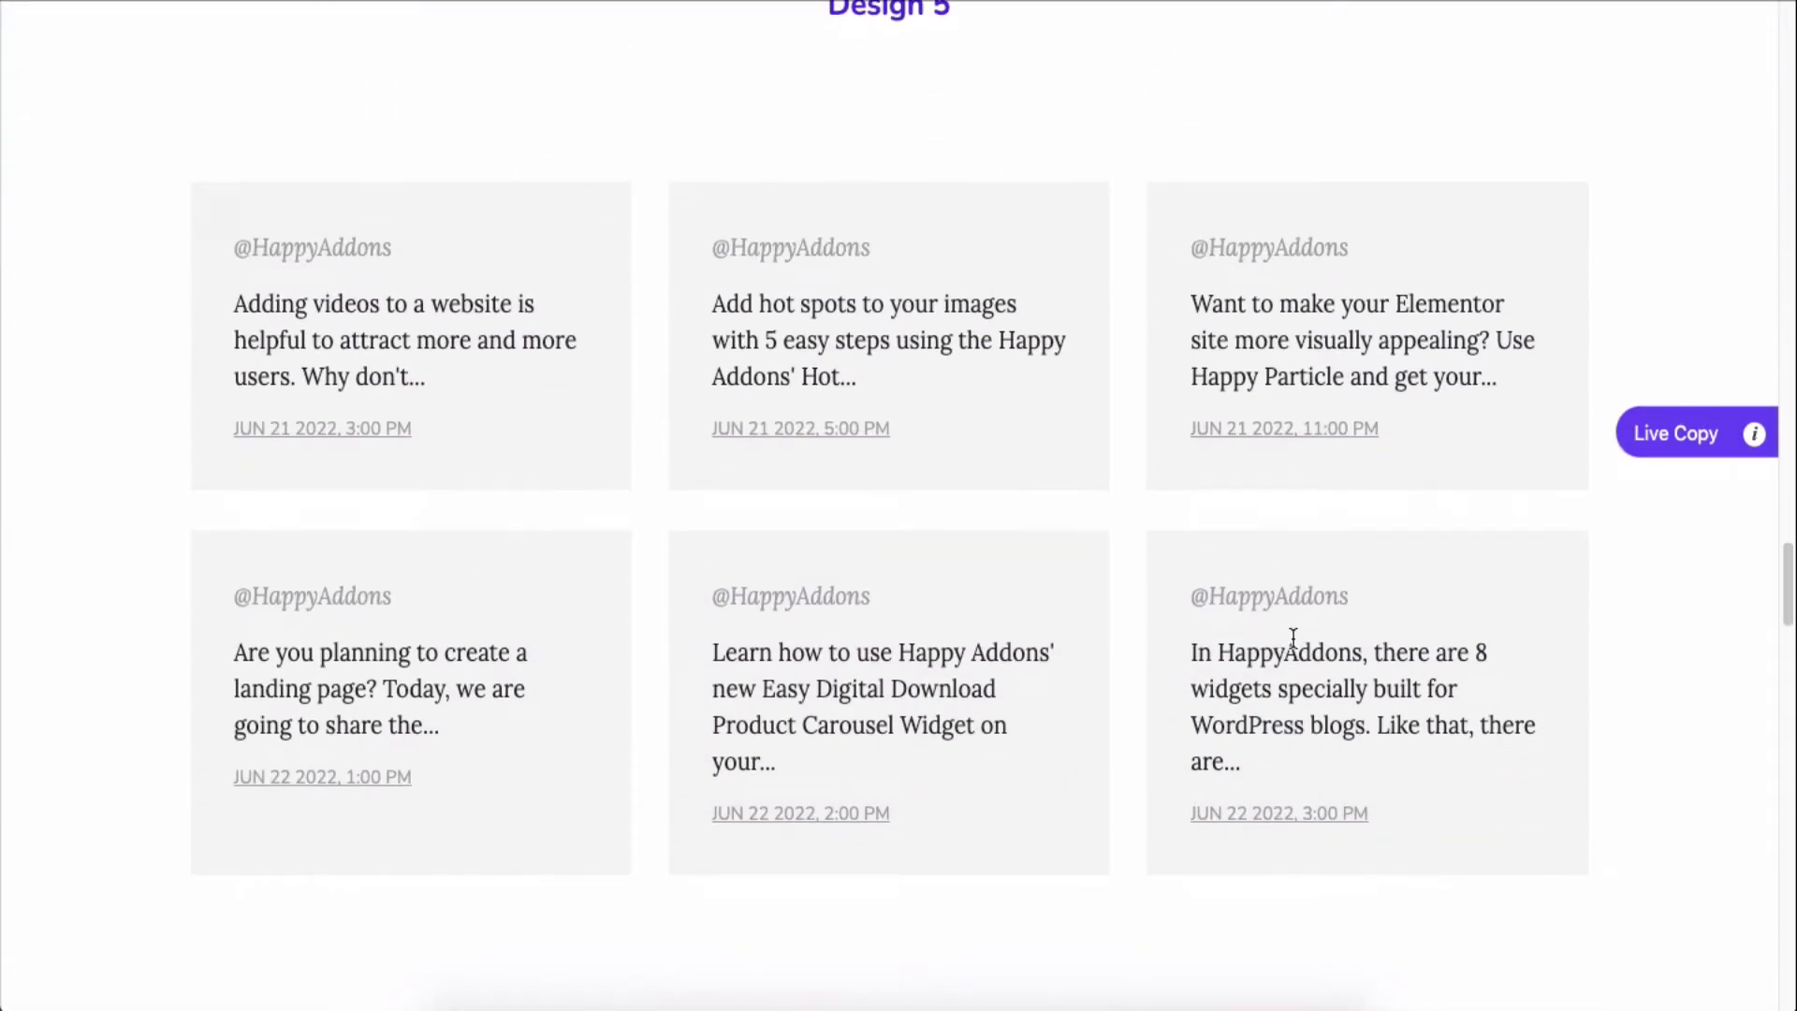
{"action": "scroll", "coordinate": [1648, 637], "scroll_direction": "down", "scroll_amount": 10}
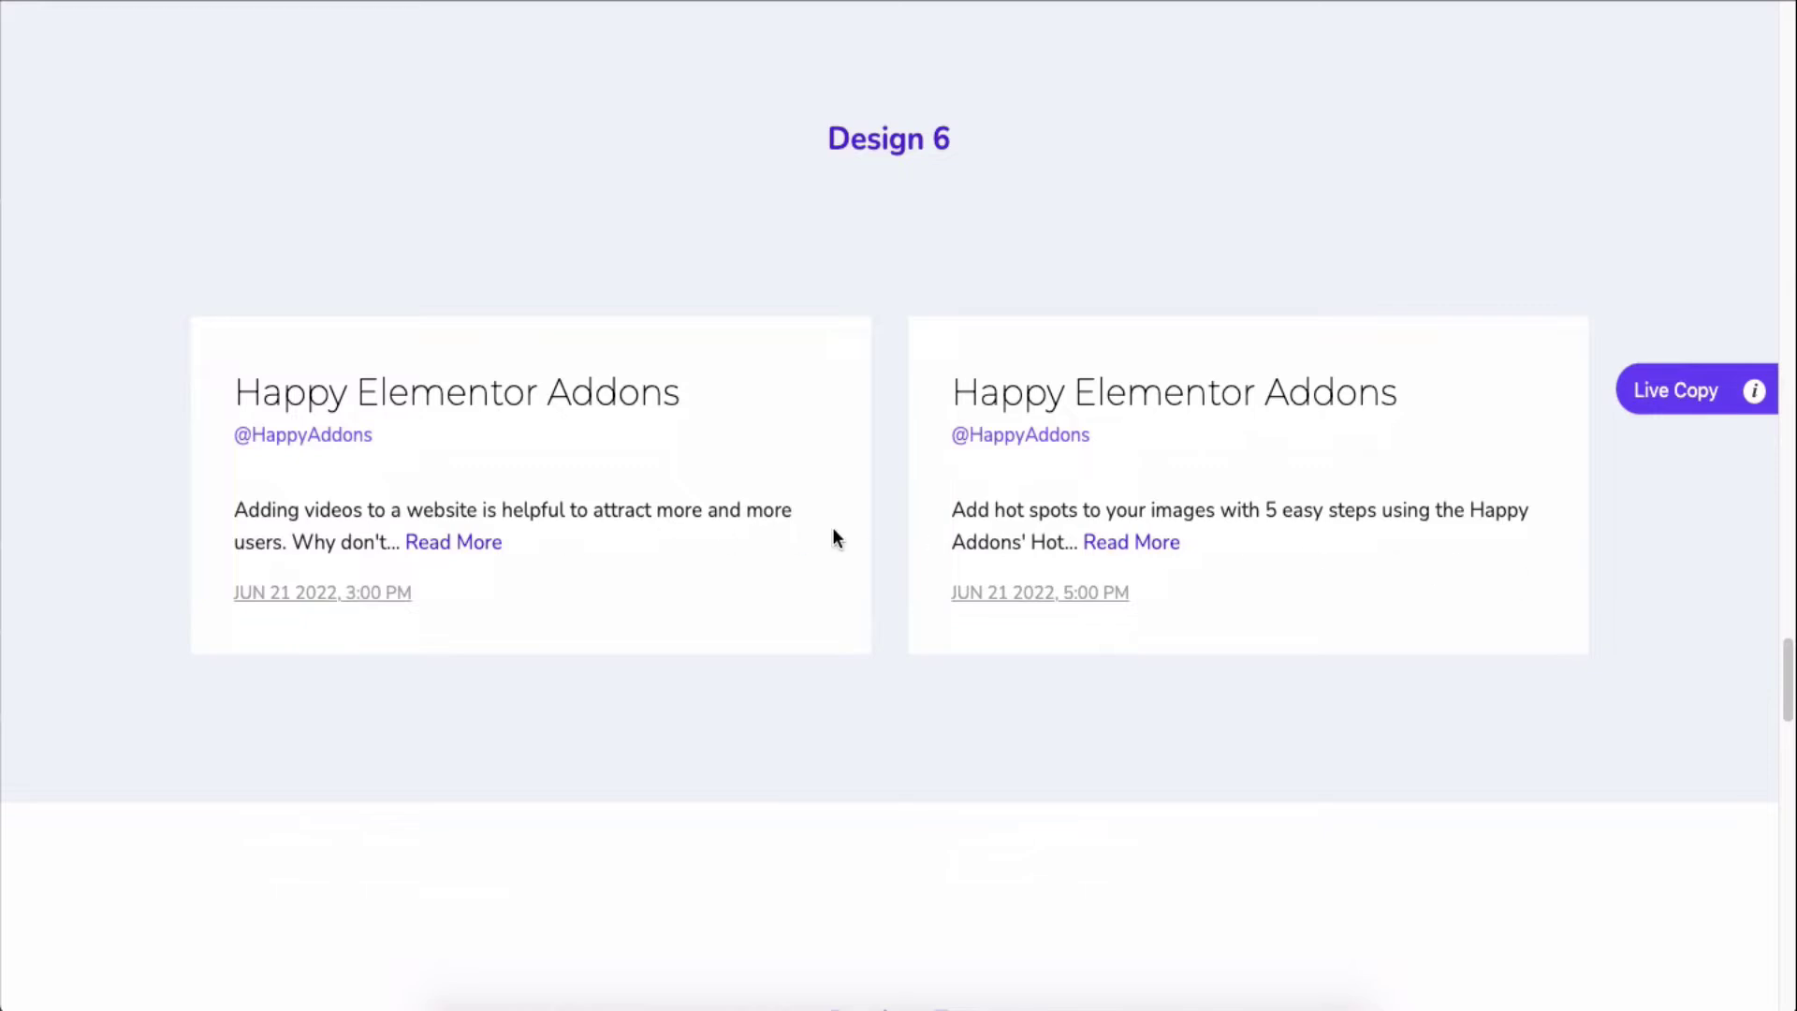
{"action": "scroll", "coordinate": [1700, 530], "scroll_direction": "down", "scroll_amount": 15}
{"action": "scroll", "coordinate": [1123, 561], "scroll_direction": "up", "scroll_amount": 2}
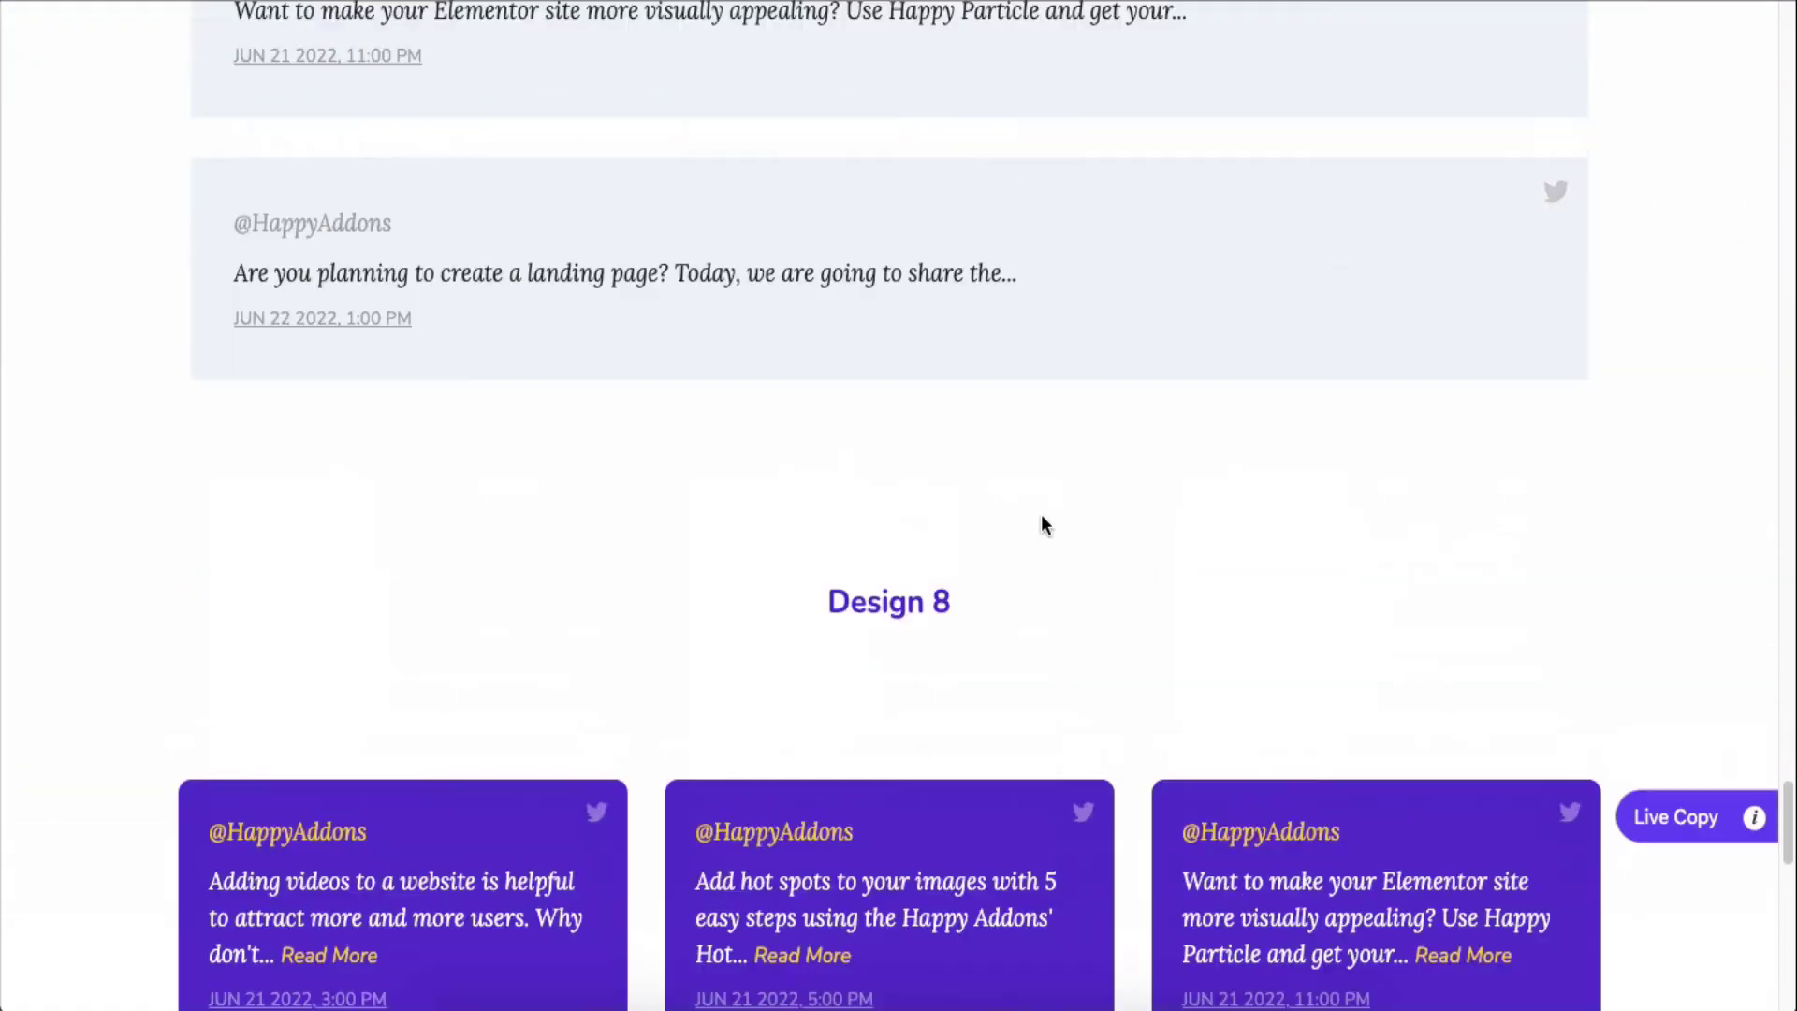
{"action": "scroll", "coordinate": [1045, 468], "scroll_direction": "up", "scroll_amount": 20}
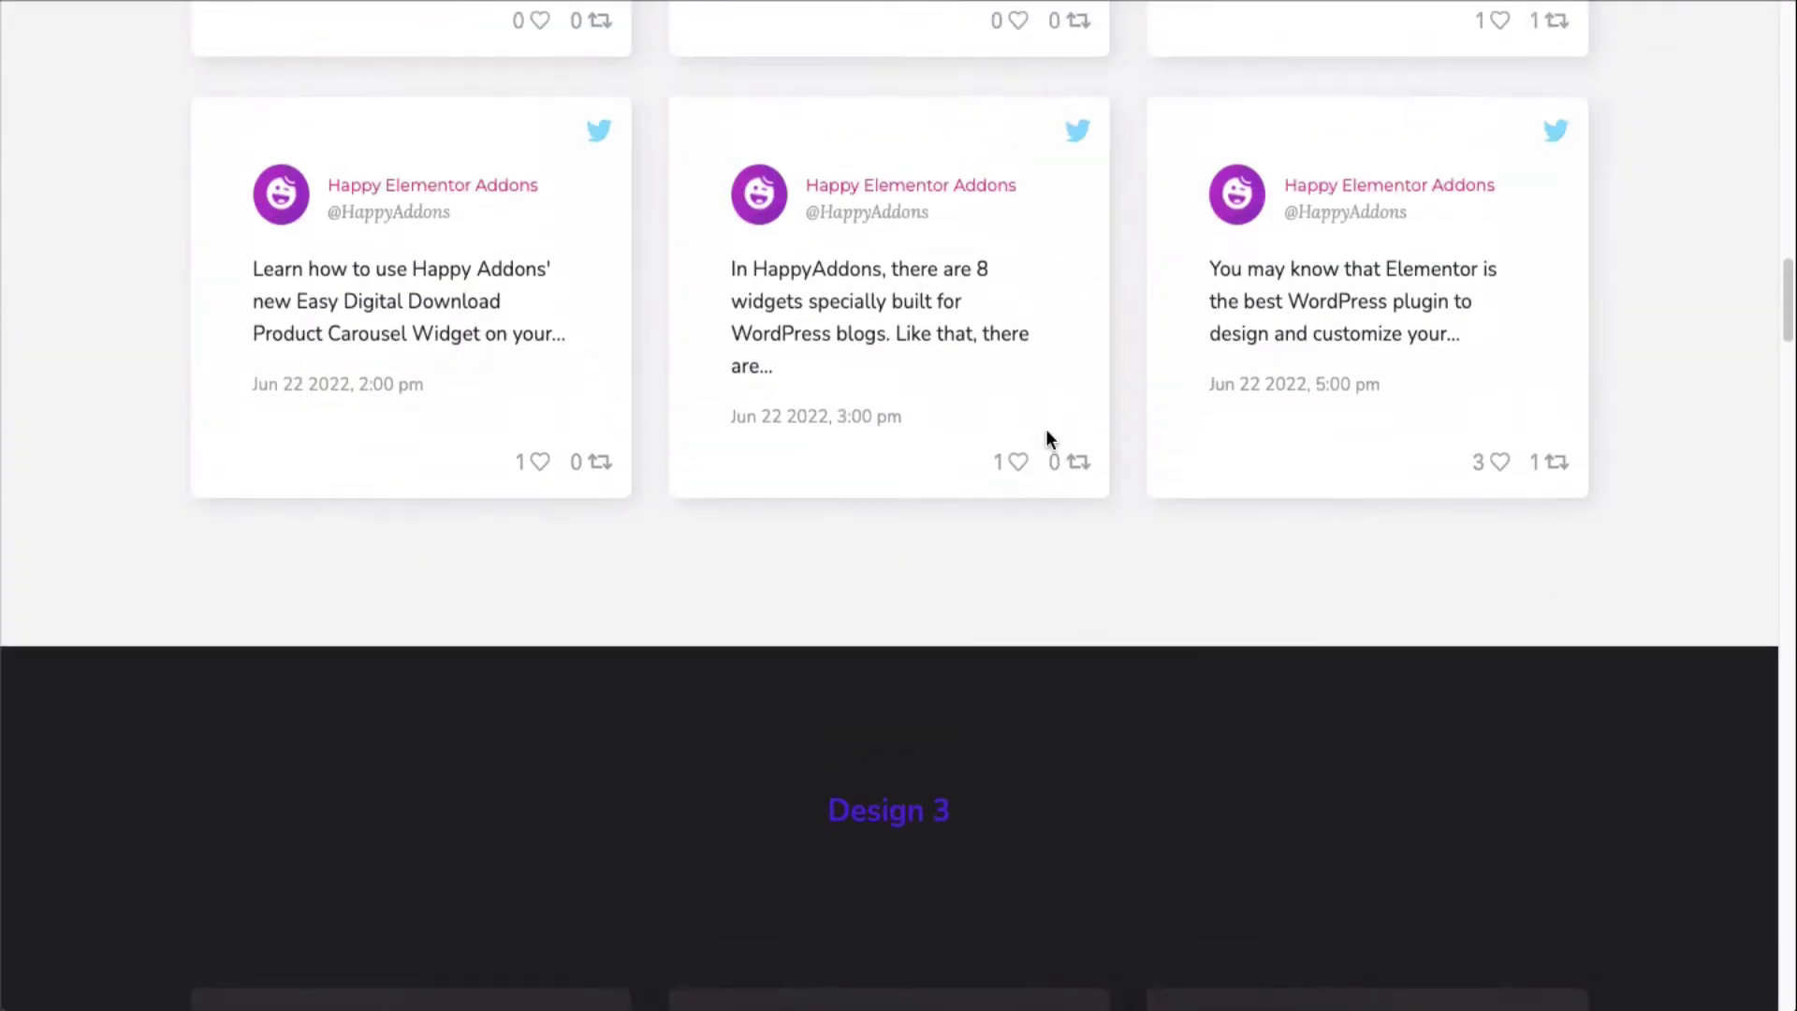
{"action": "scroll", "coordinate": [1046, 436], "scroll_direction": "up", "scroll_amount": 15}
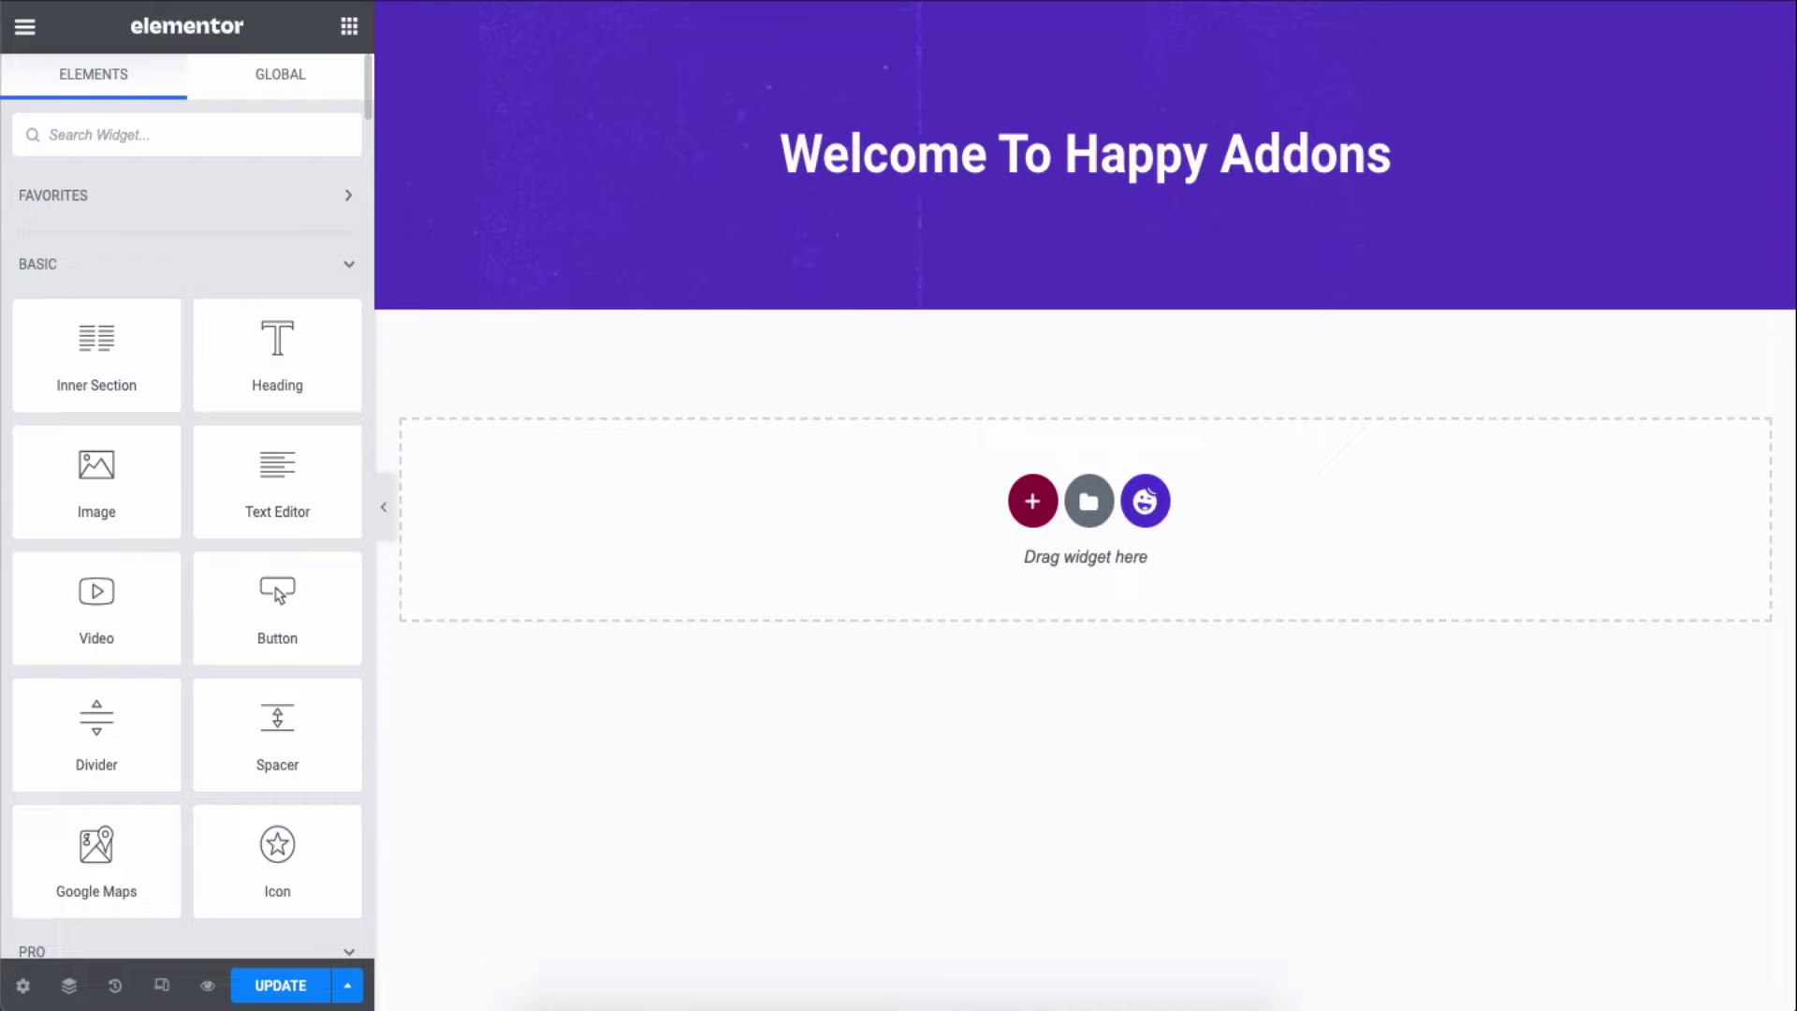
Search 'twi', drop the Twitter Feed widget onto the page, and keep Credentials from set to Custom
{"action": "type", "text": "twit"}
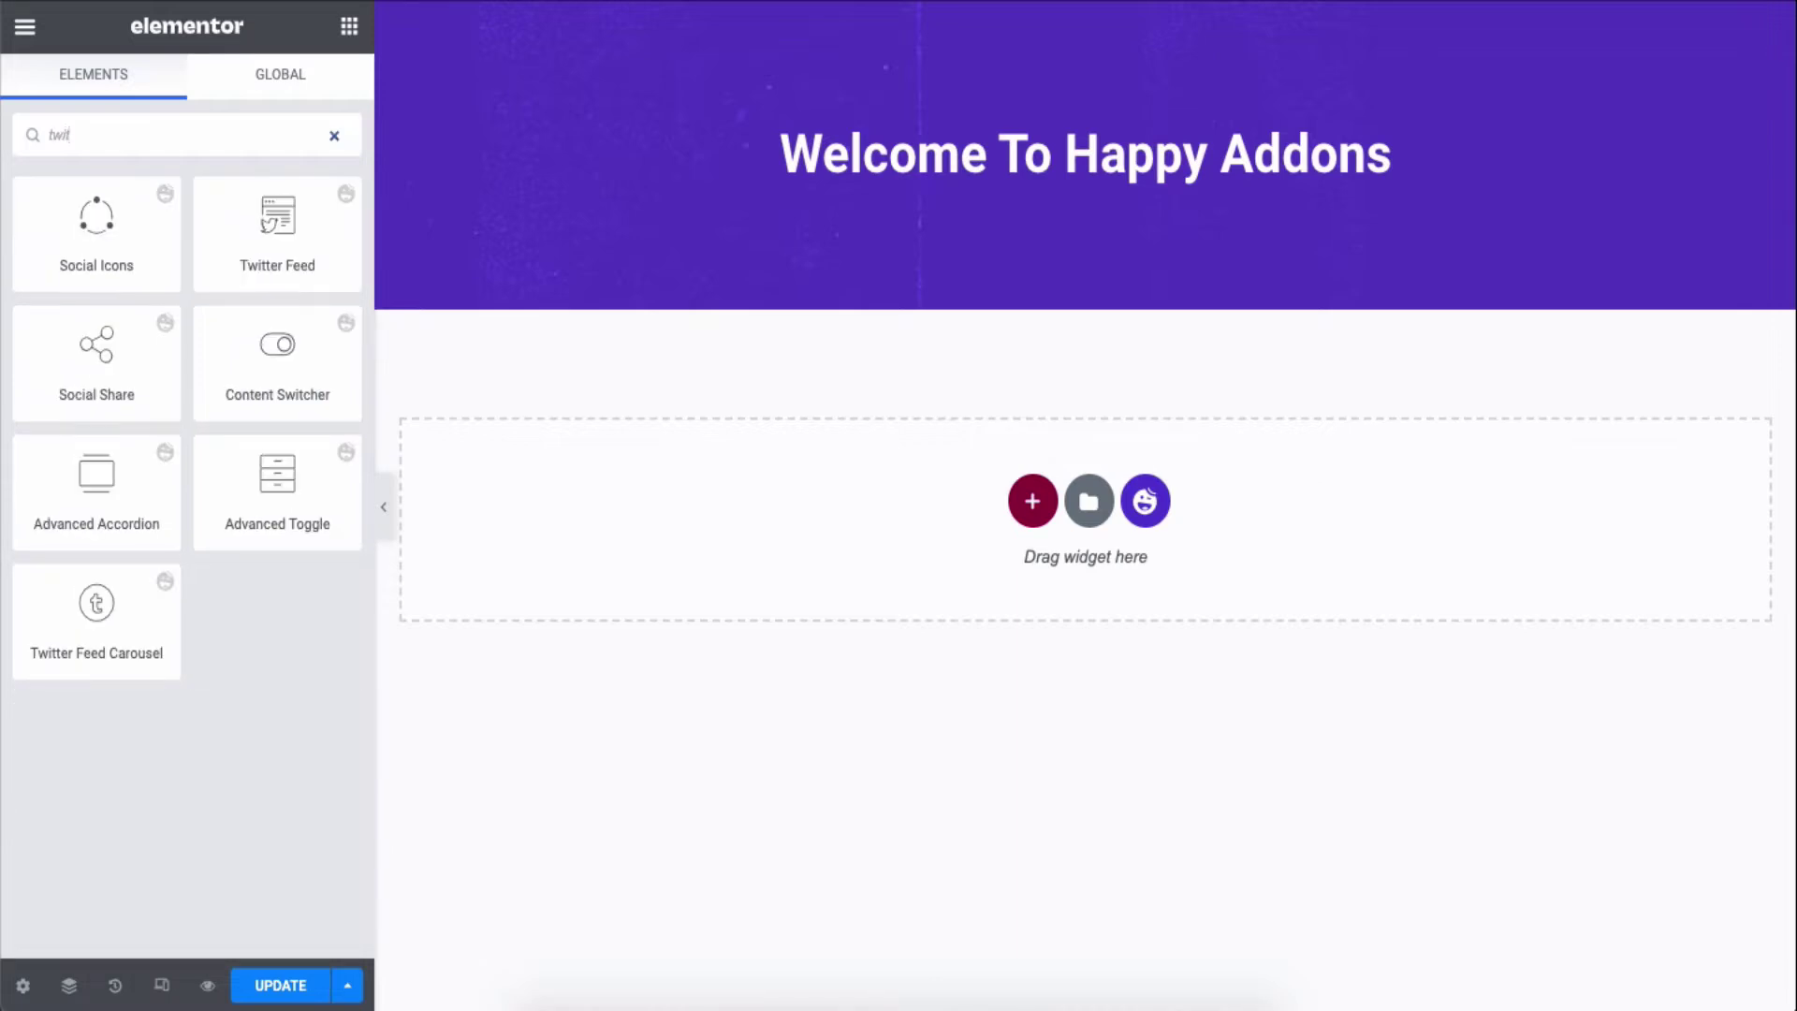
{"action": "left_click_drag", "start_coordinate": [277, 234], "coordinate": [927, 471]}
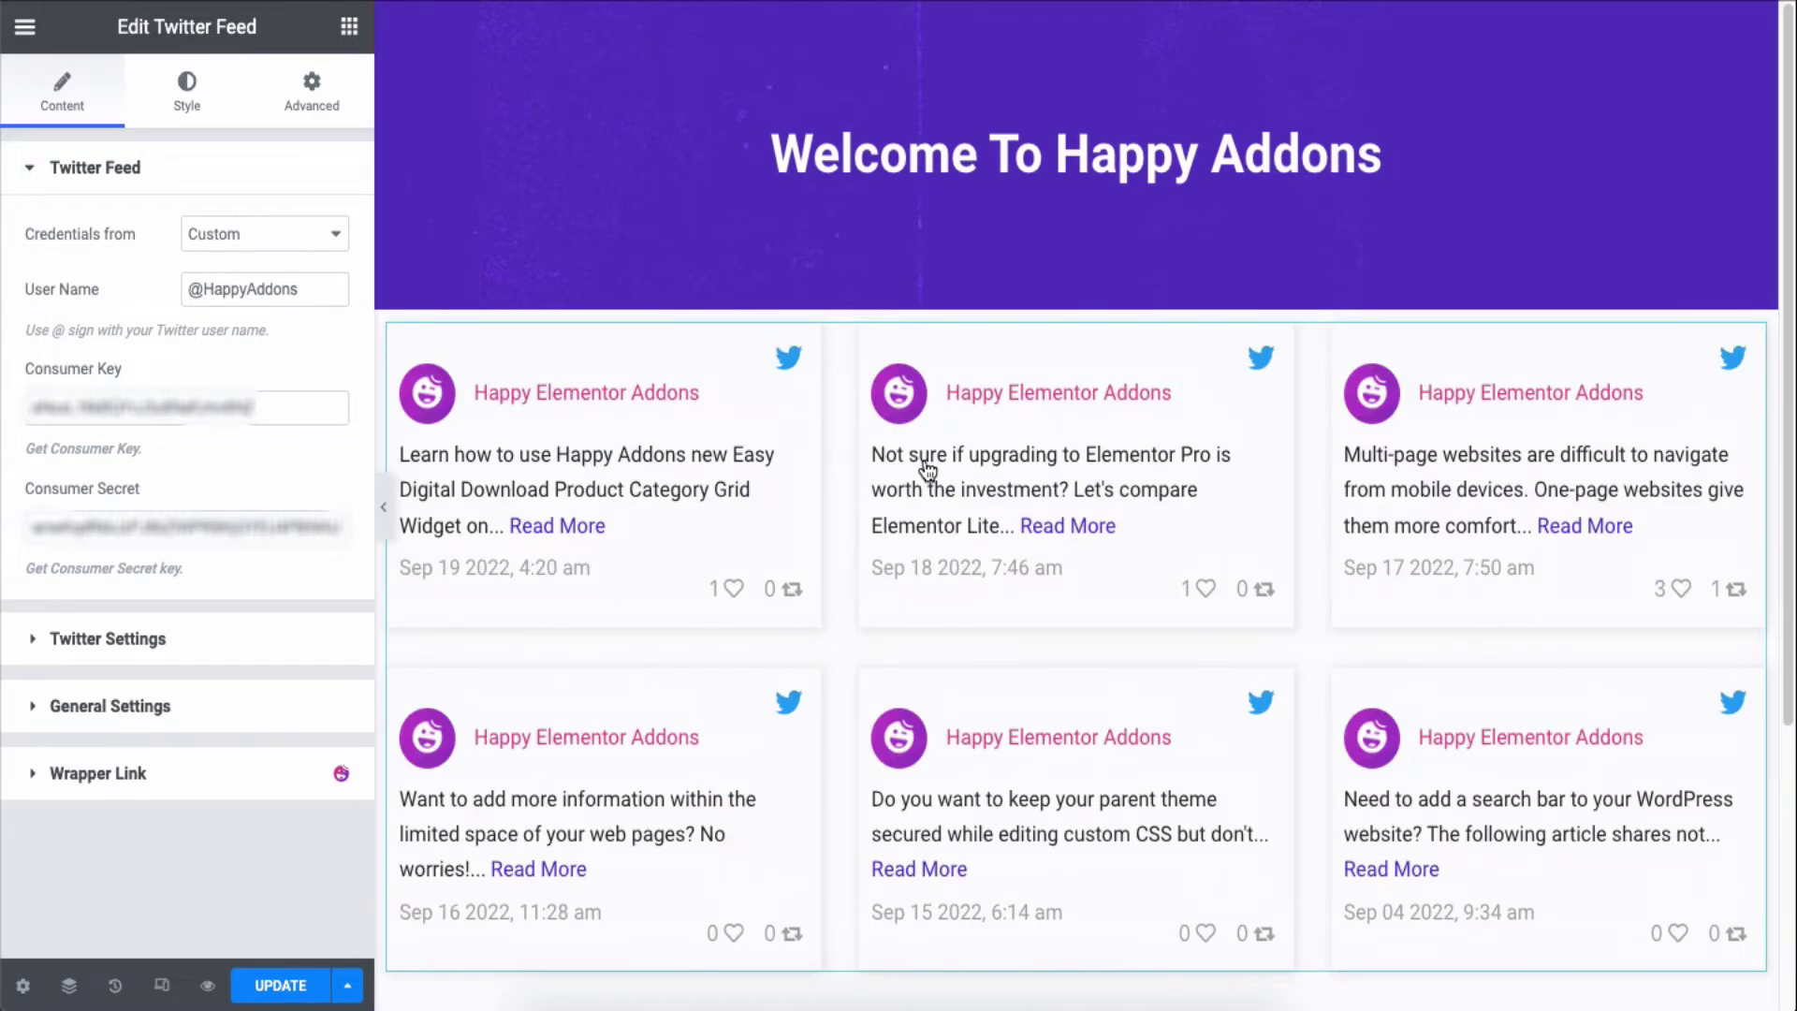
{"action": "scroll", "coordinate": [928, 470], "scroll_direction": "down", "scroll_amount": 2}
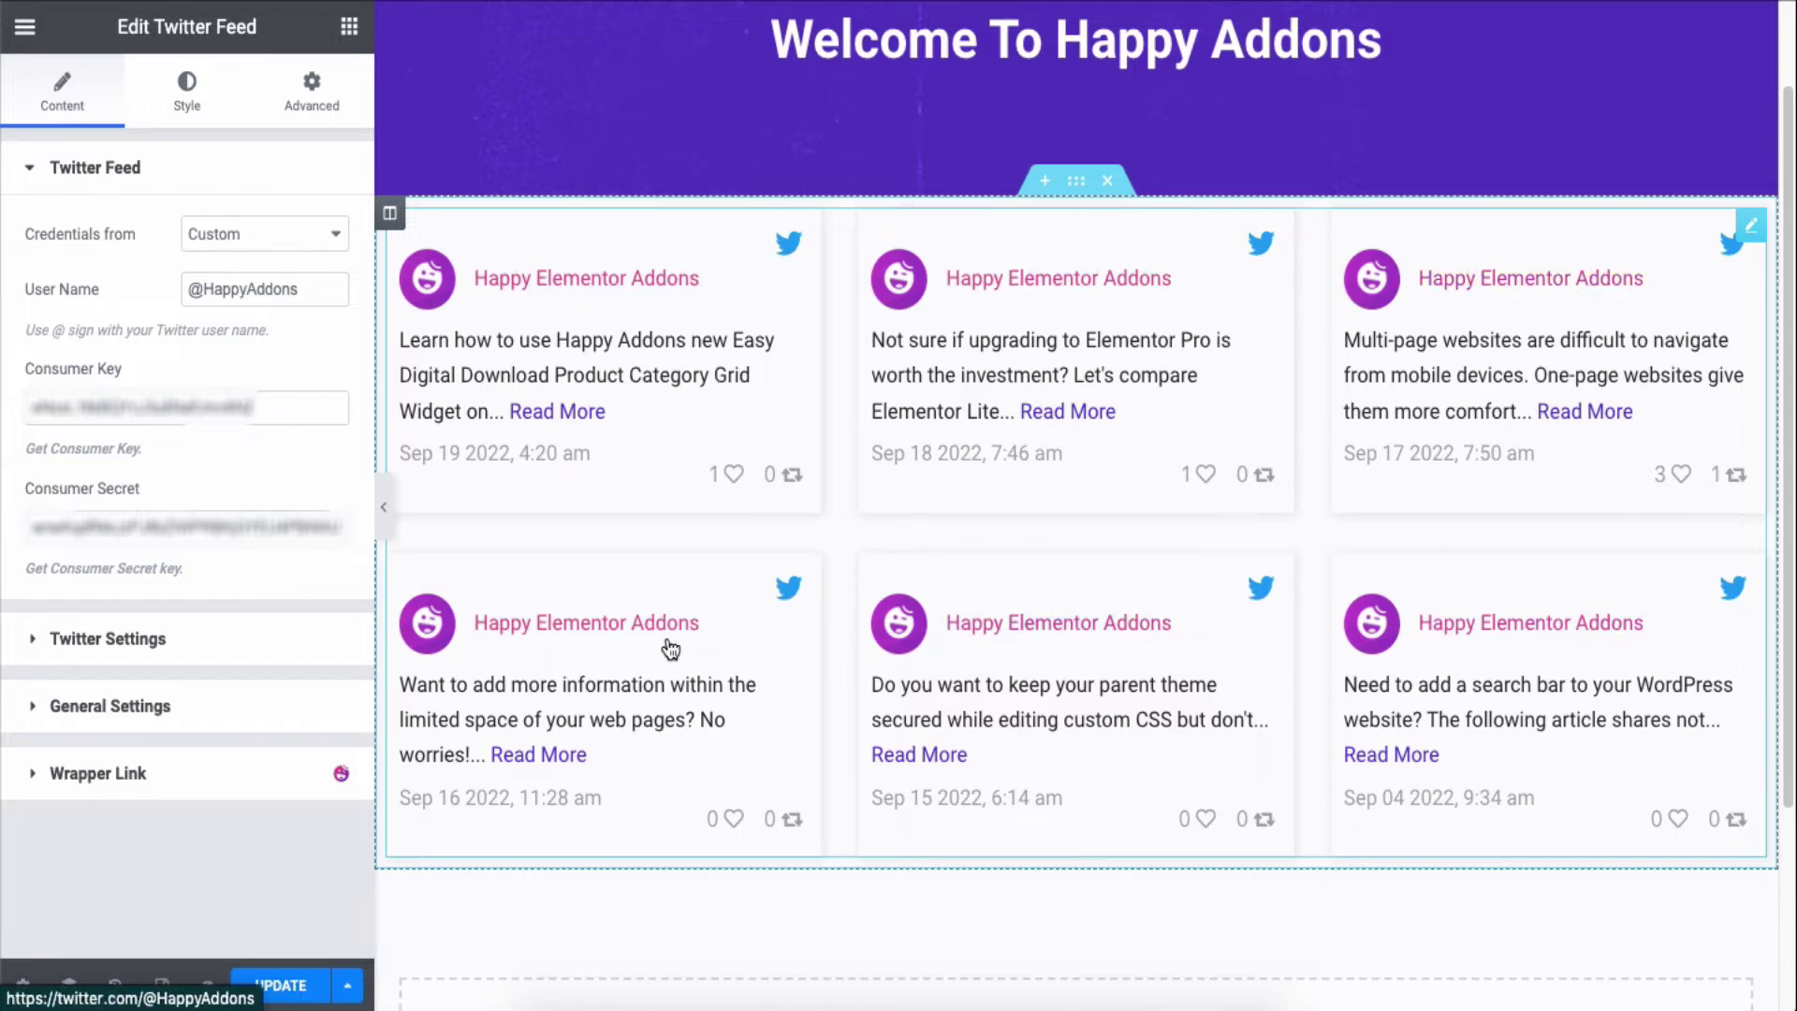
{"action": "left_click", "coordinate": [310, 240]}
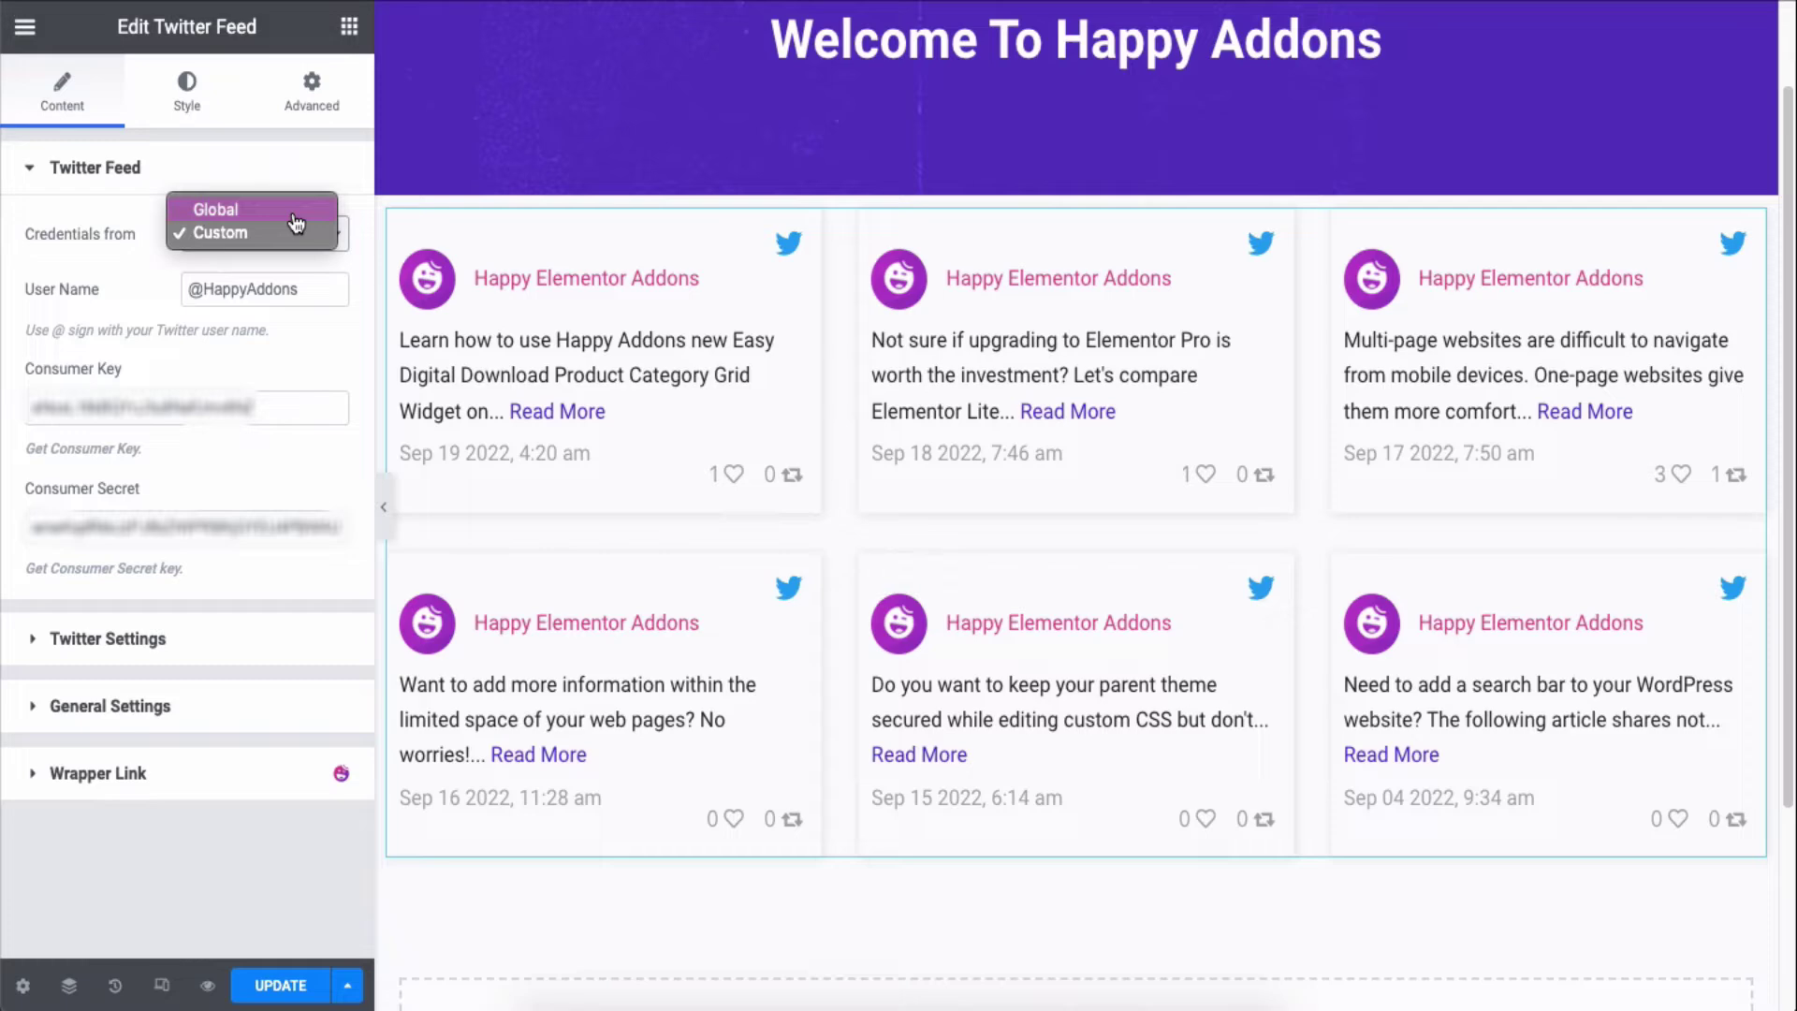
{"action": "left_click", "coordinate": [294, 241]}
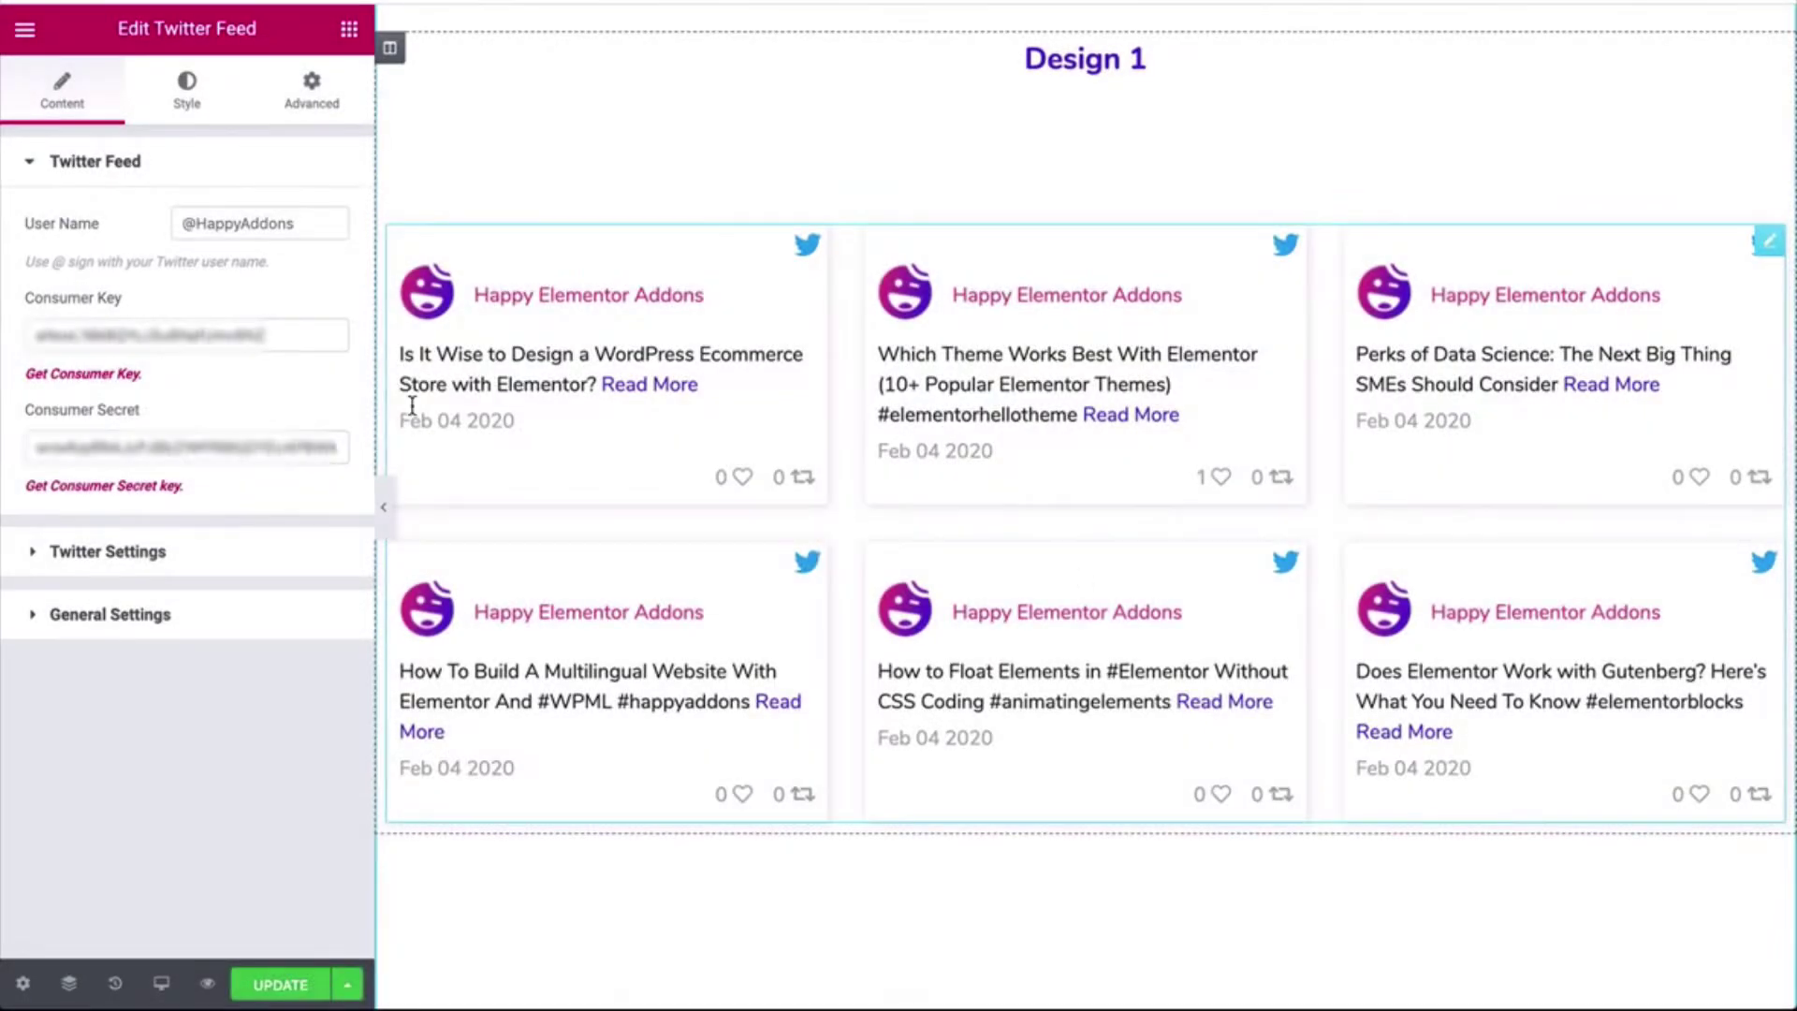
Enable Show User Name, then test the logo, profile image, name, username and date toggles
{"action": "left_click", "coordinate": [187, 562]}
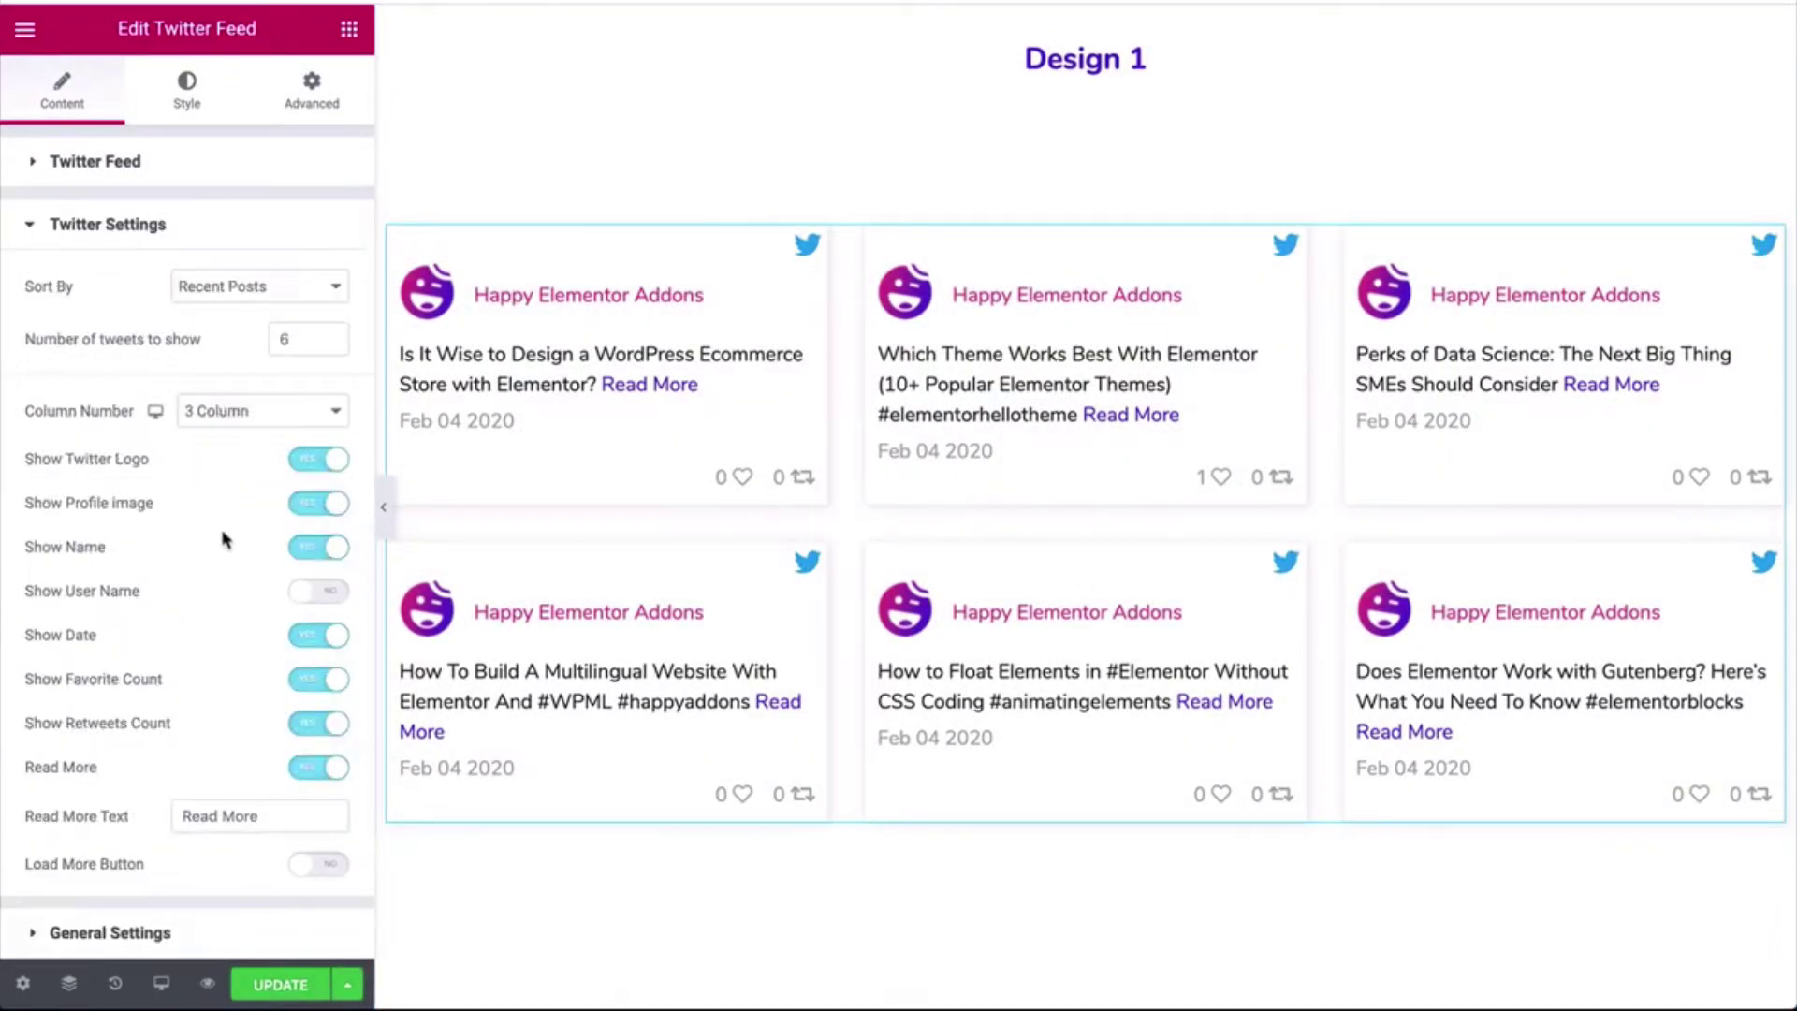
{"action": "left_click", "coordinate": [318, 591]}
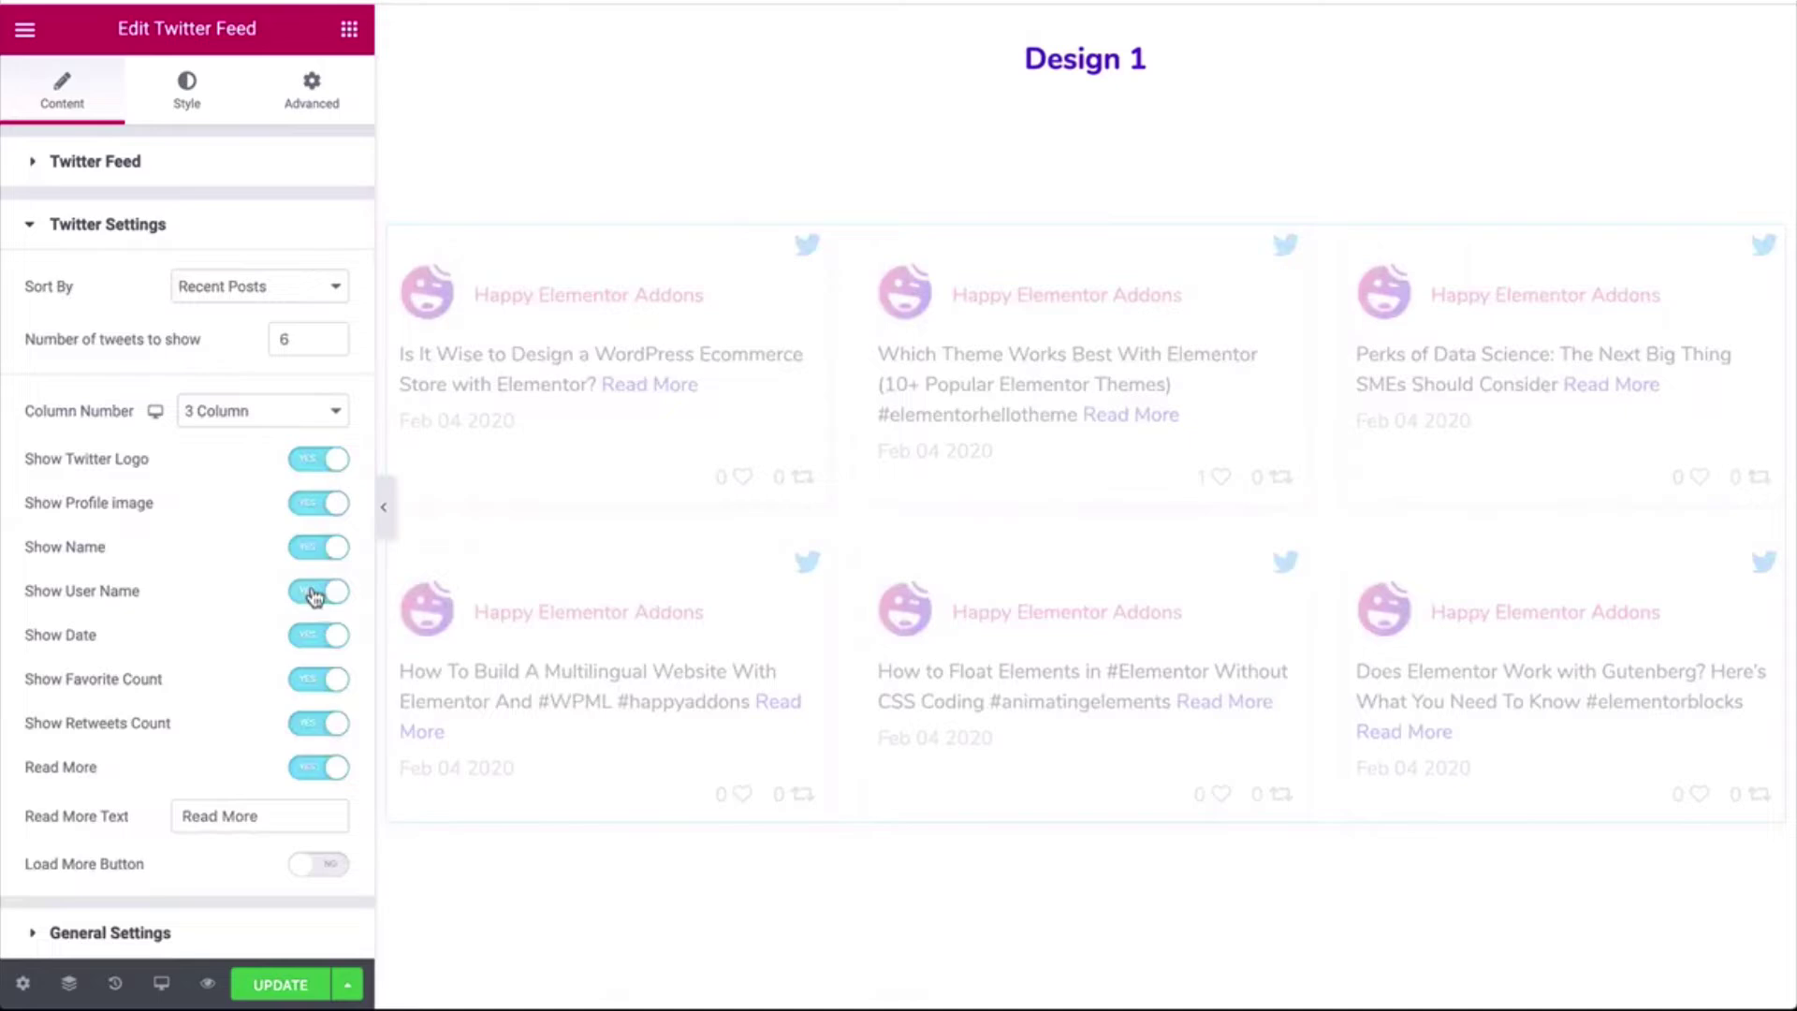
{"action": "left_click", "coordinate": [310, 461]}
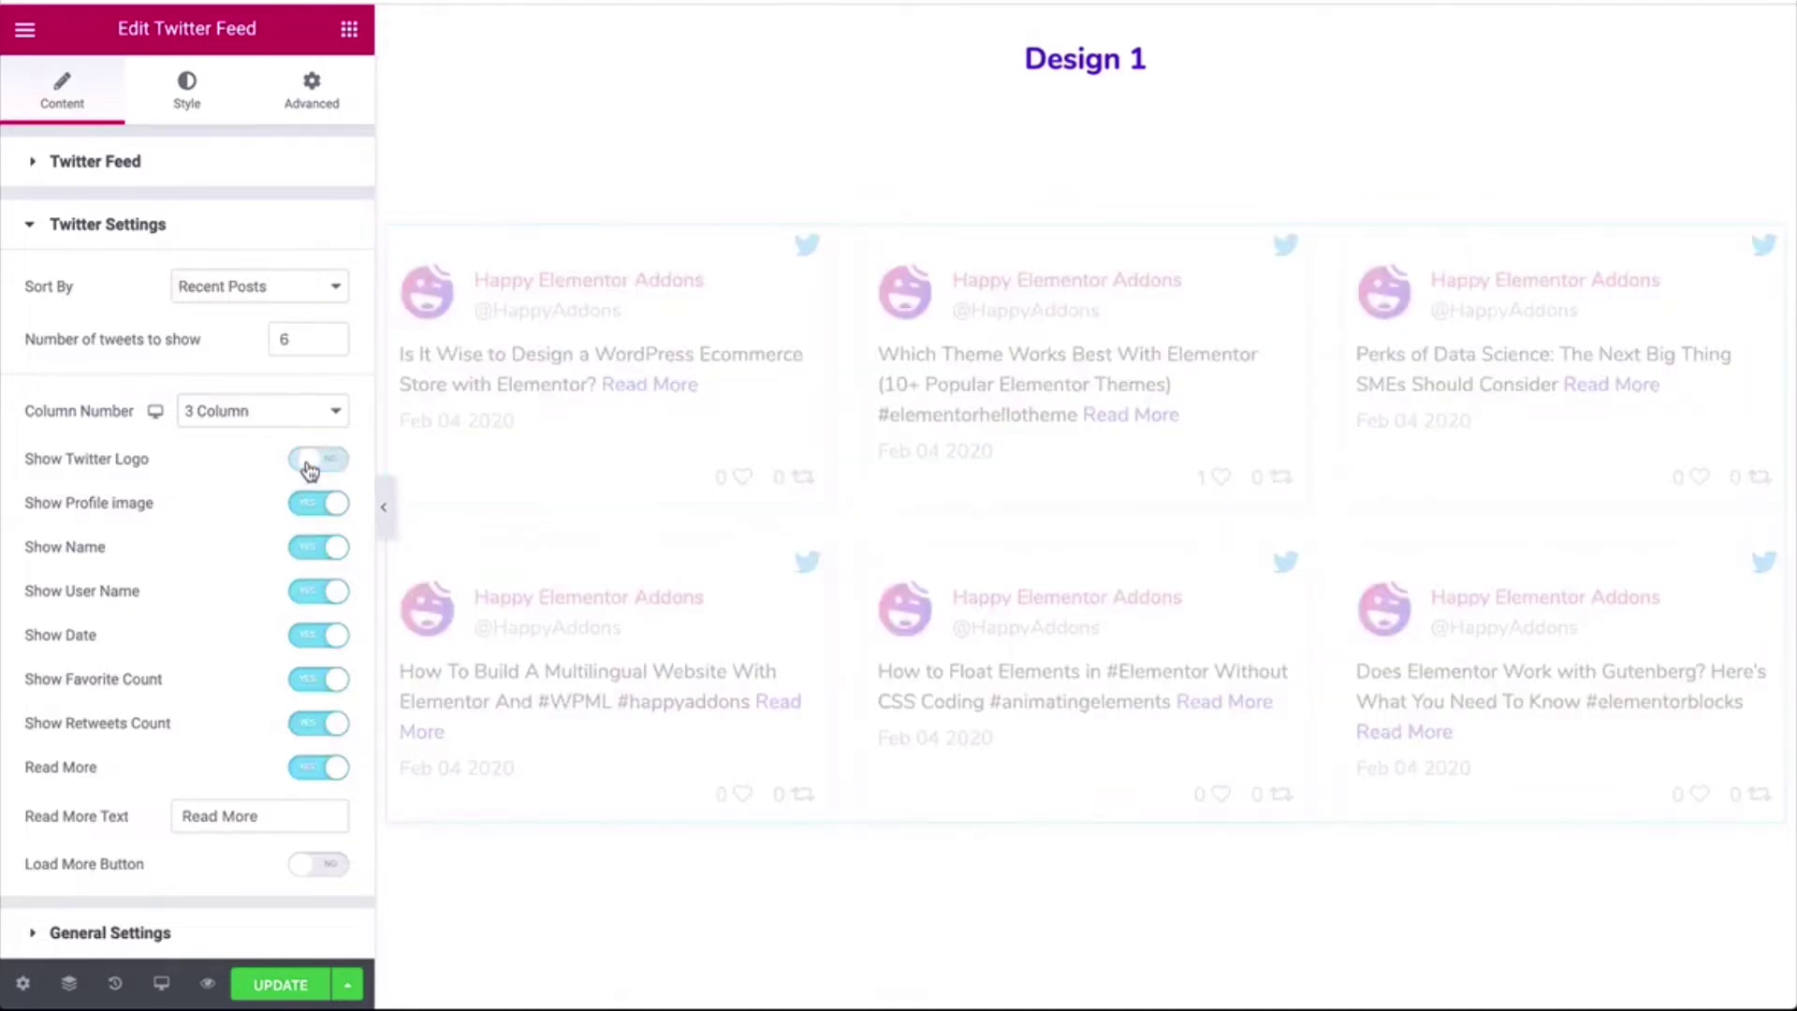
{"action": "left_click", "coordinate": [310, 464]}
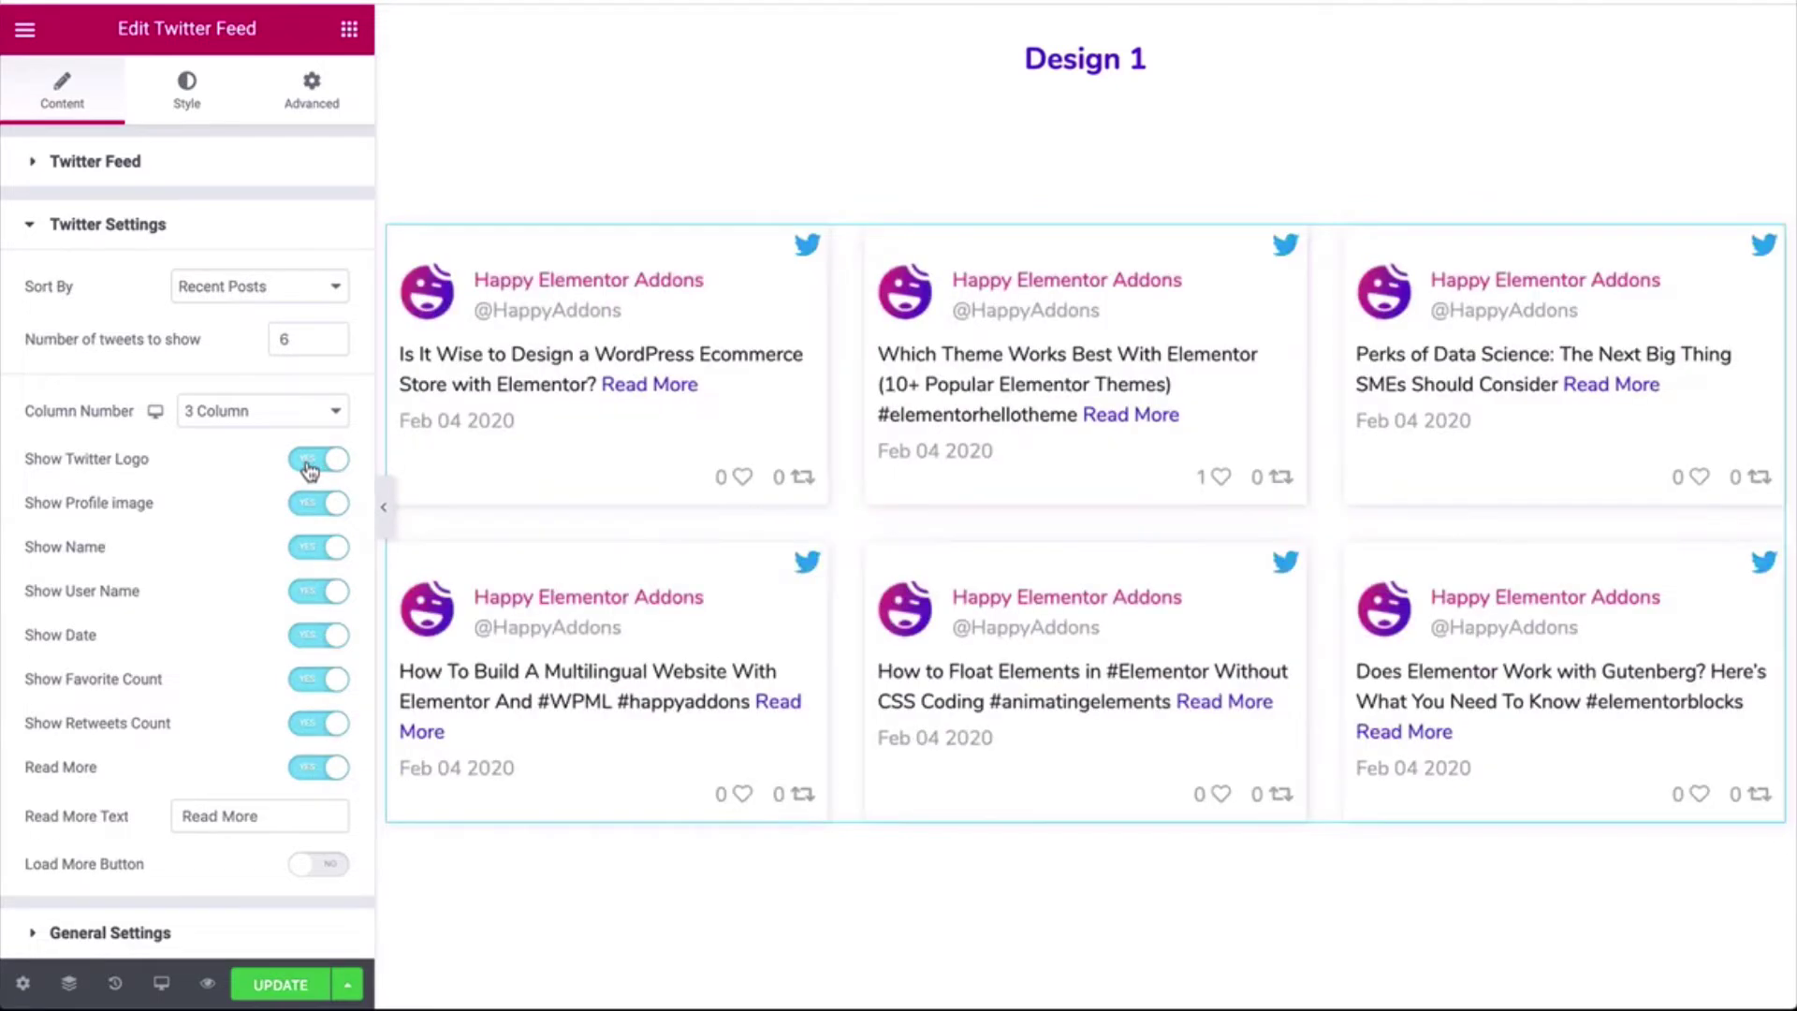
{"action": "left_click", "coordinate": [310, 465]}
{"action": "left_click", "coordinate": [309, 468]}
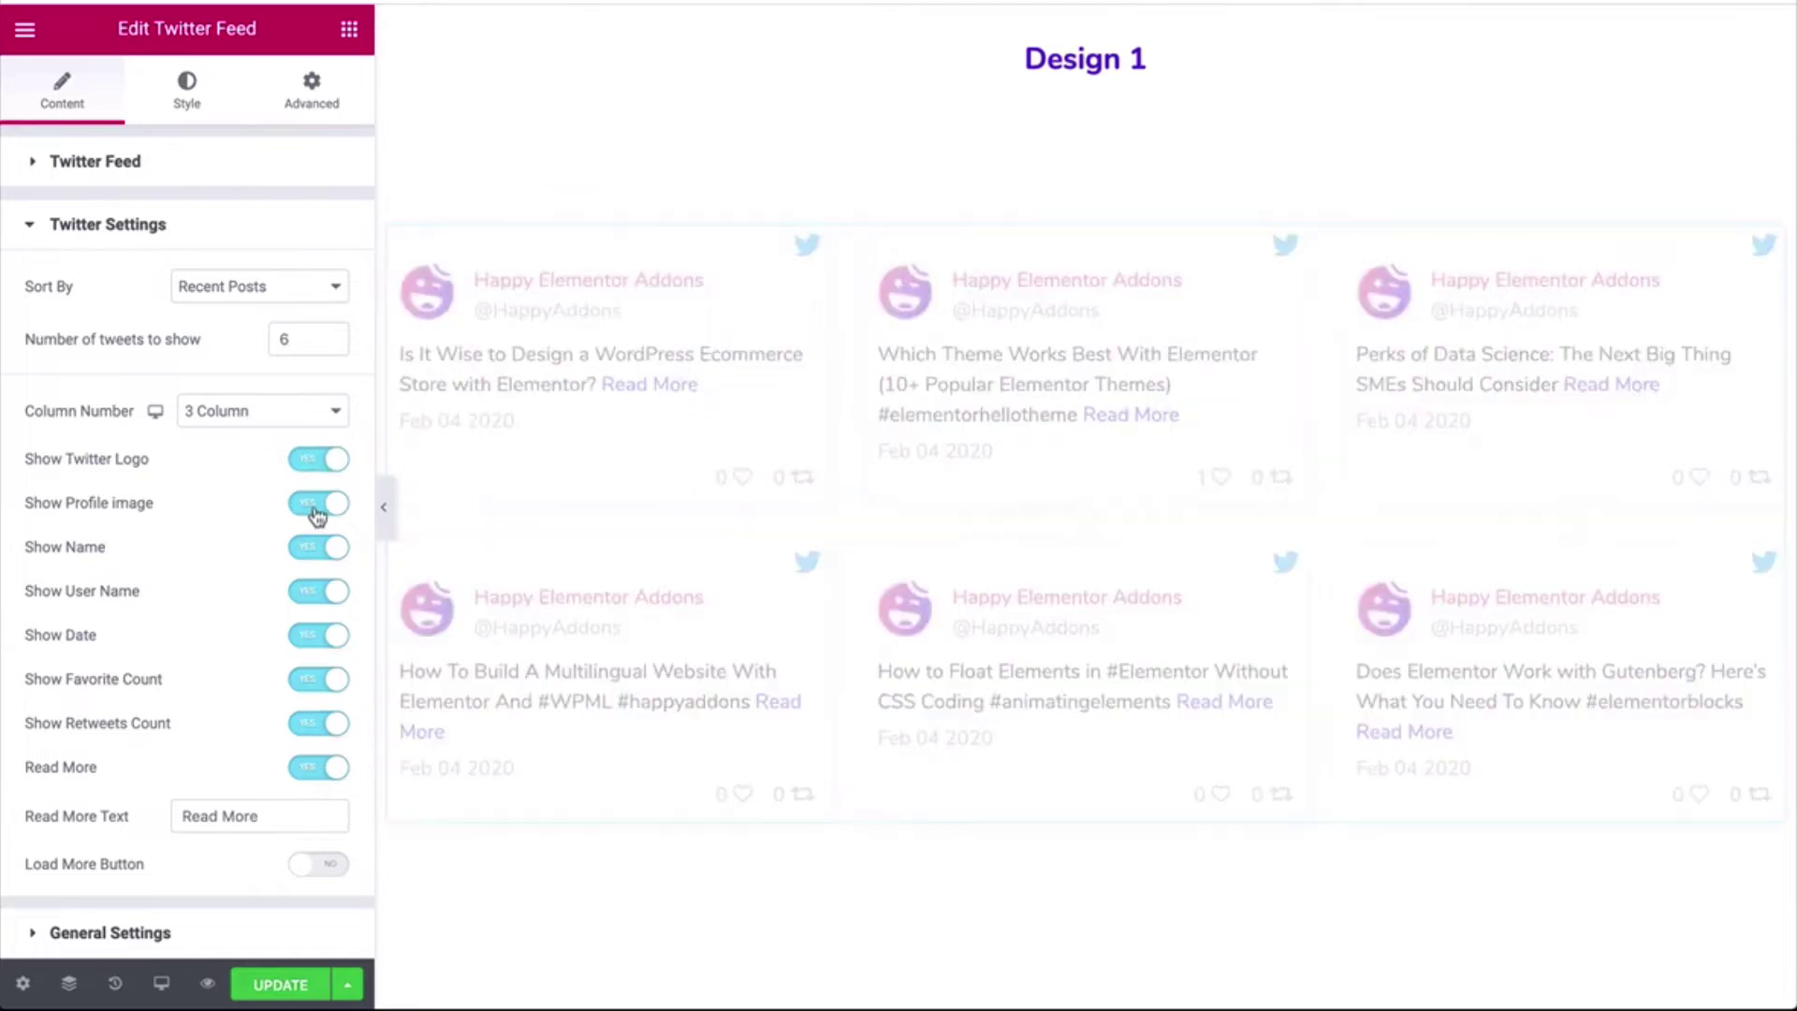
{"action": "left_click", "coordinate": [318, 510]}
{"action": "left_click", "coordinate": [318, 510]}
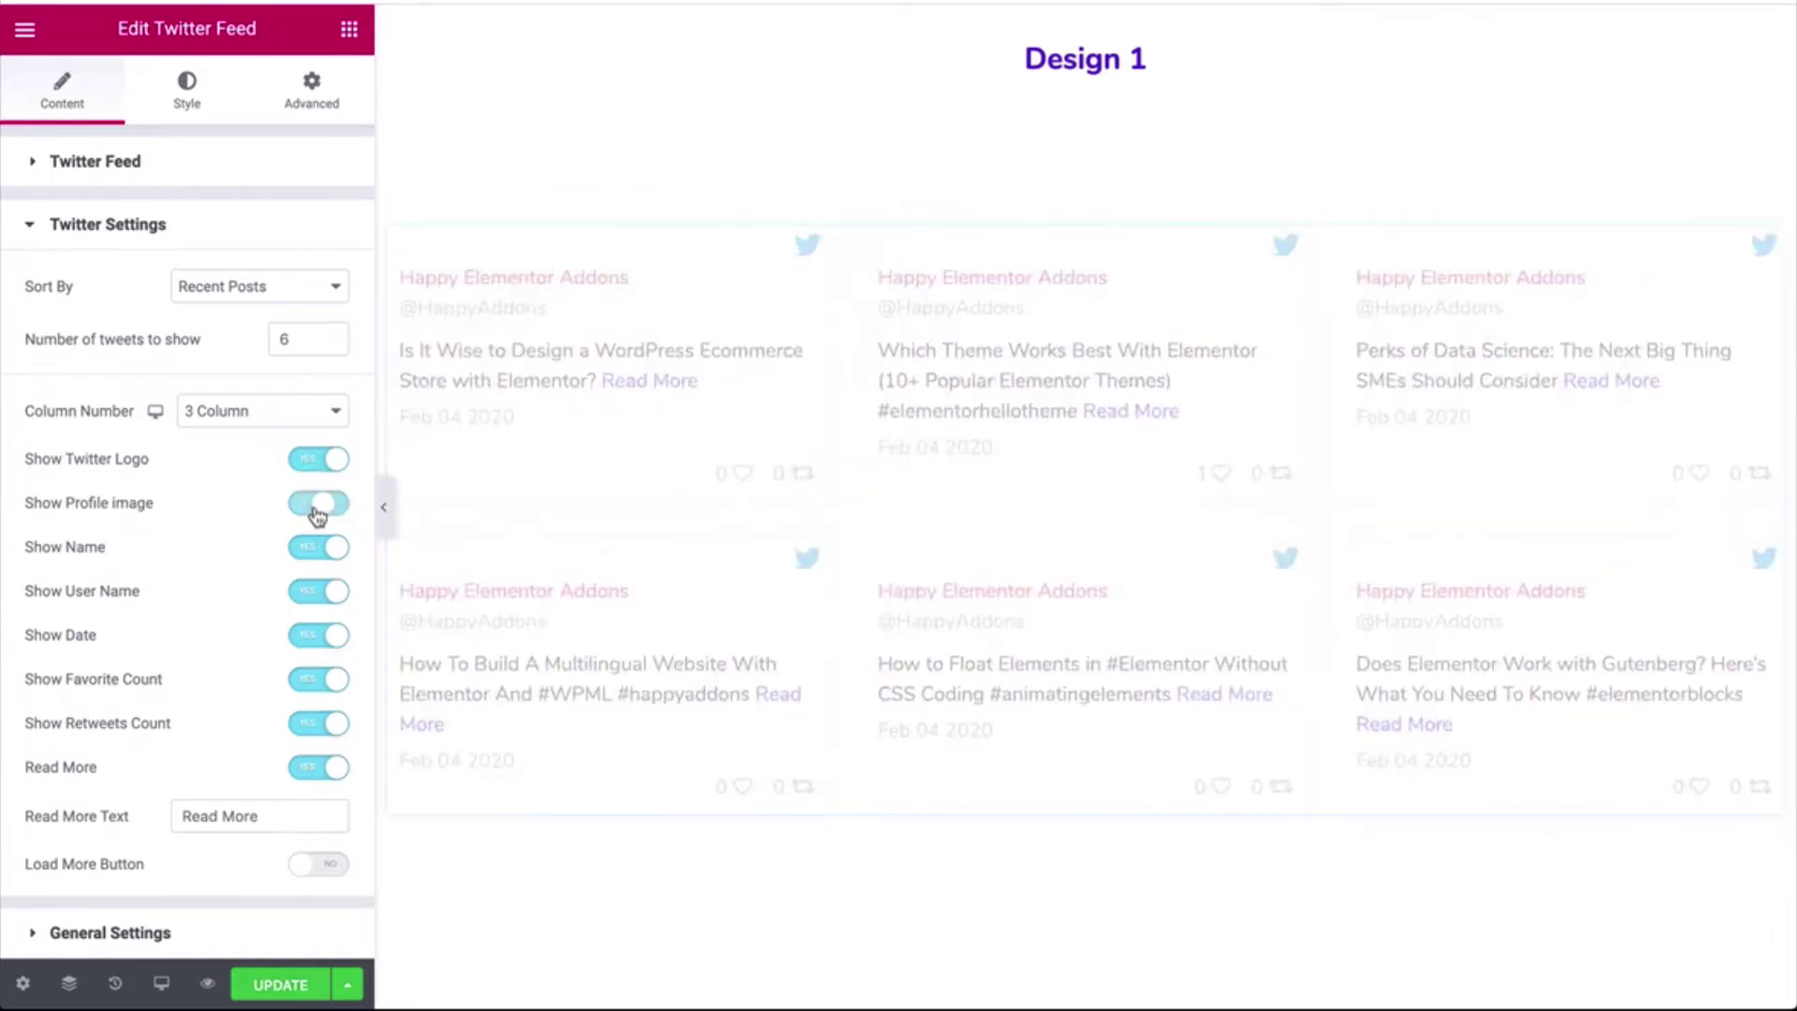
{"action": "left_click", "coordinate": [318, 552]}
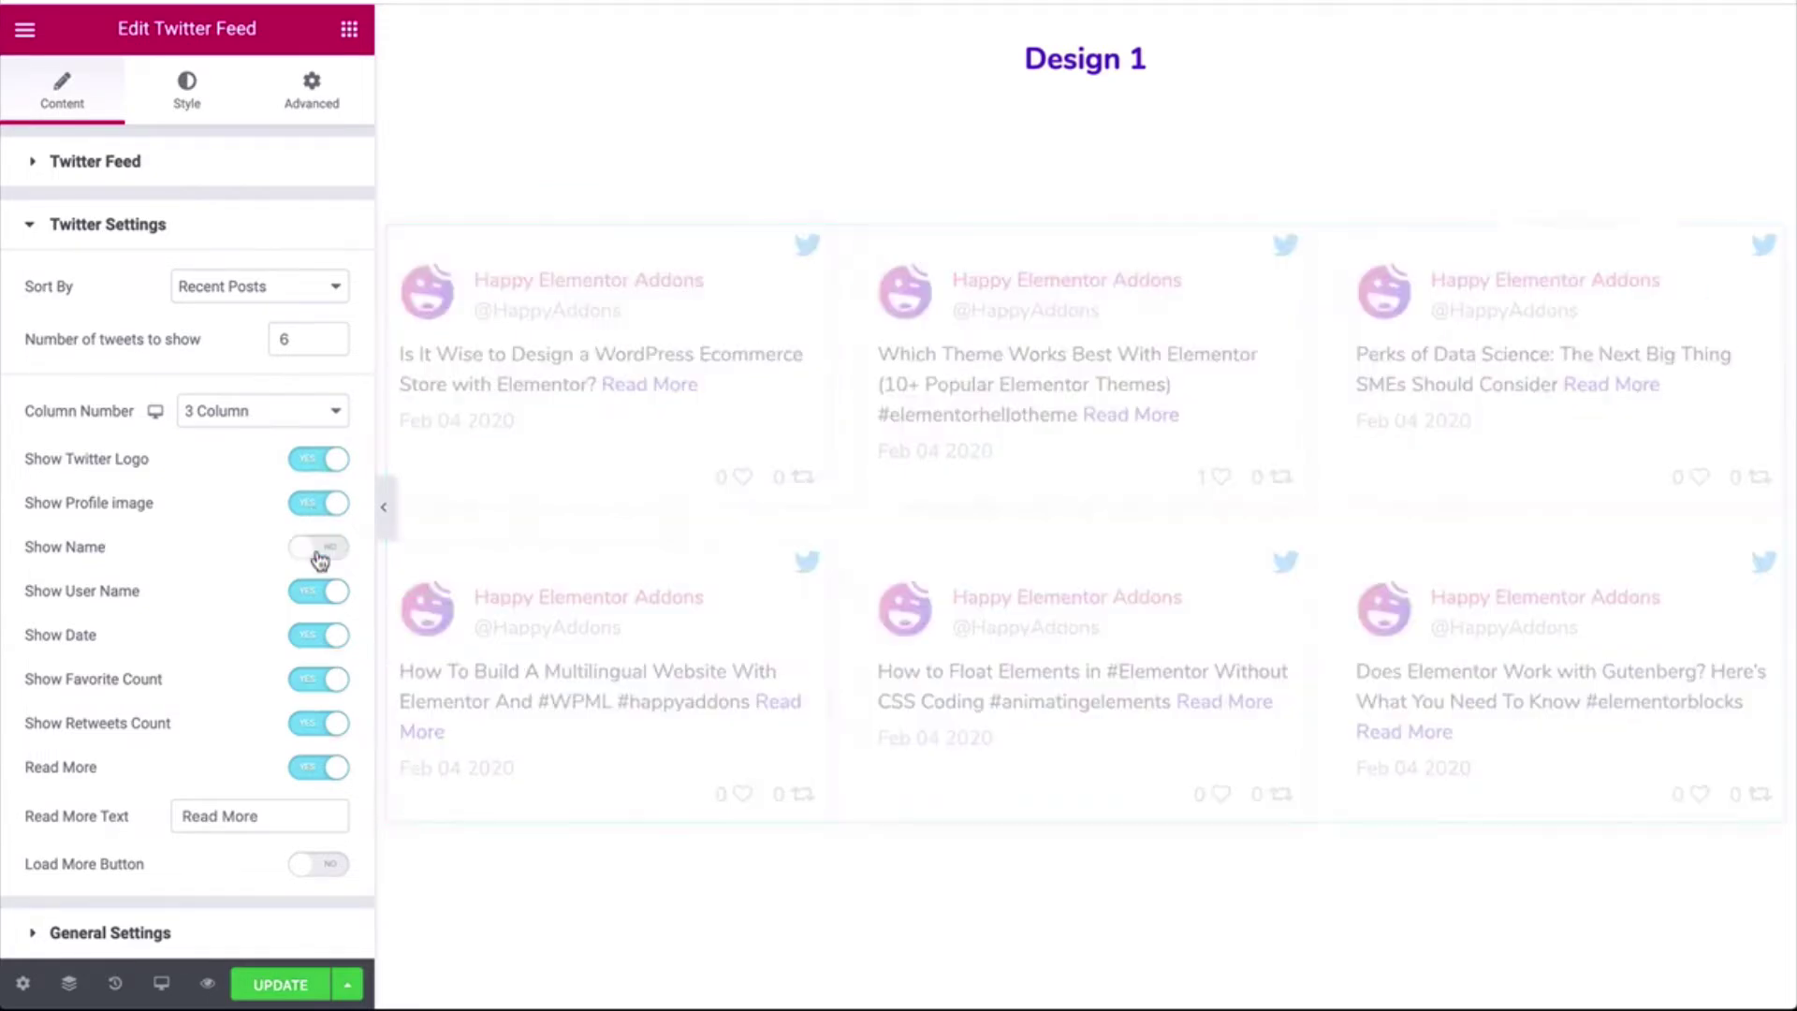
{"action": "left_click", "coordinate": [319, 552]}
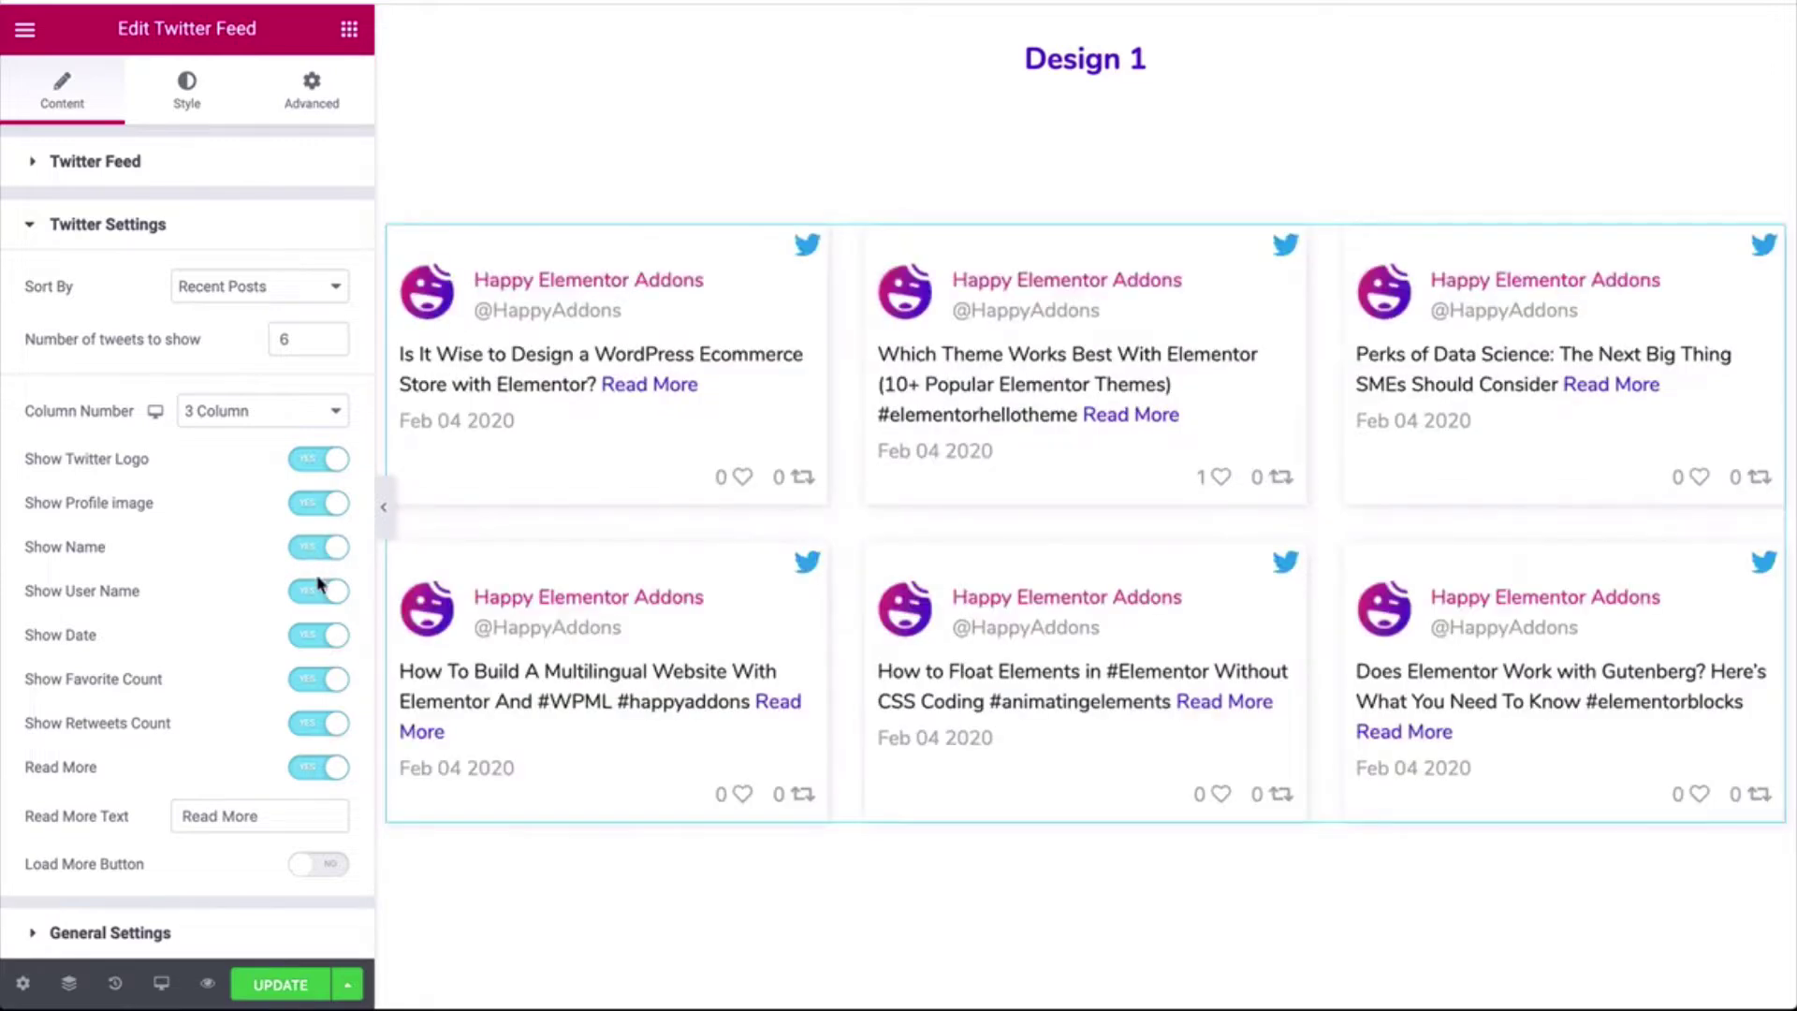
{"action": "left_click", "coordinate": [318, 599]}
{"action": "left_click", "coordinate": [320, 594]}
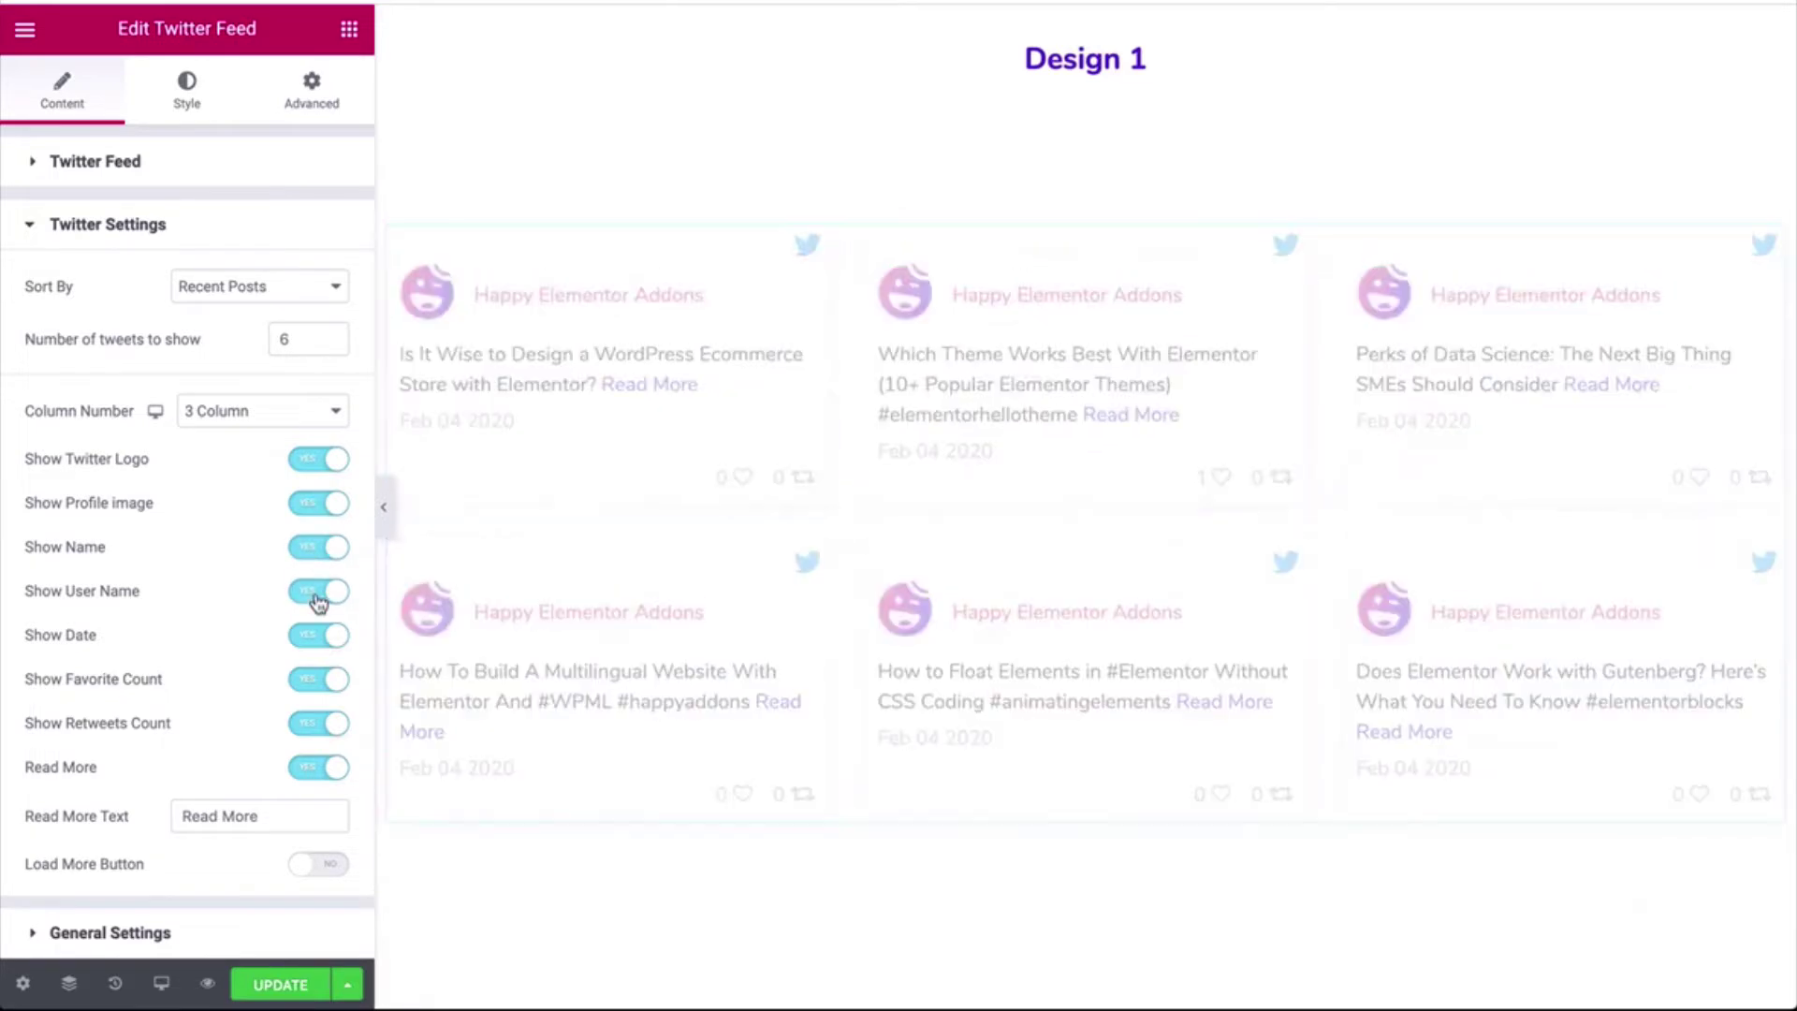
{"action": "left_click", "coordinate": [319, 636]}
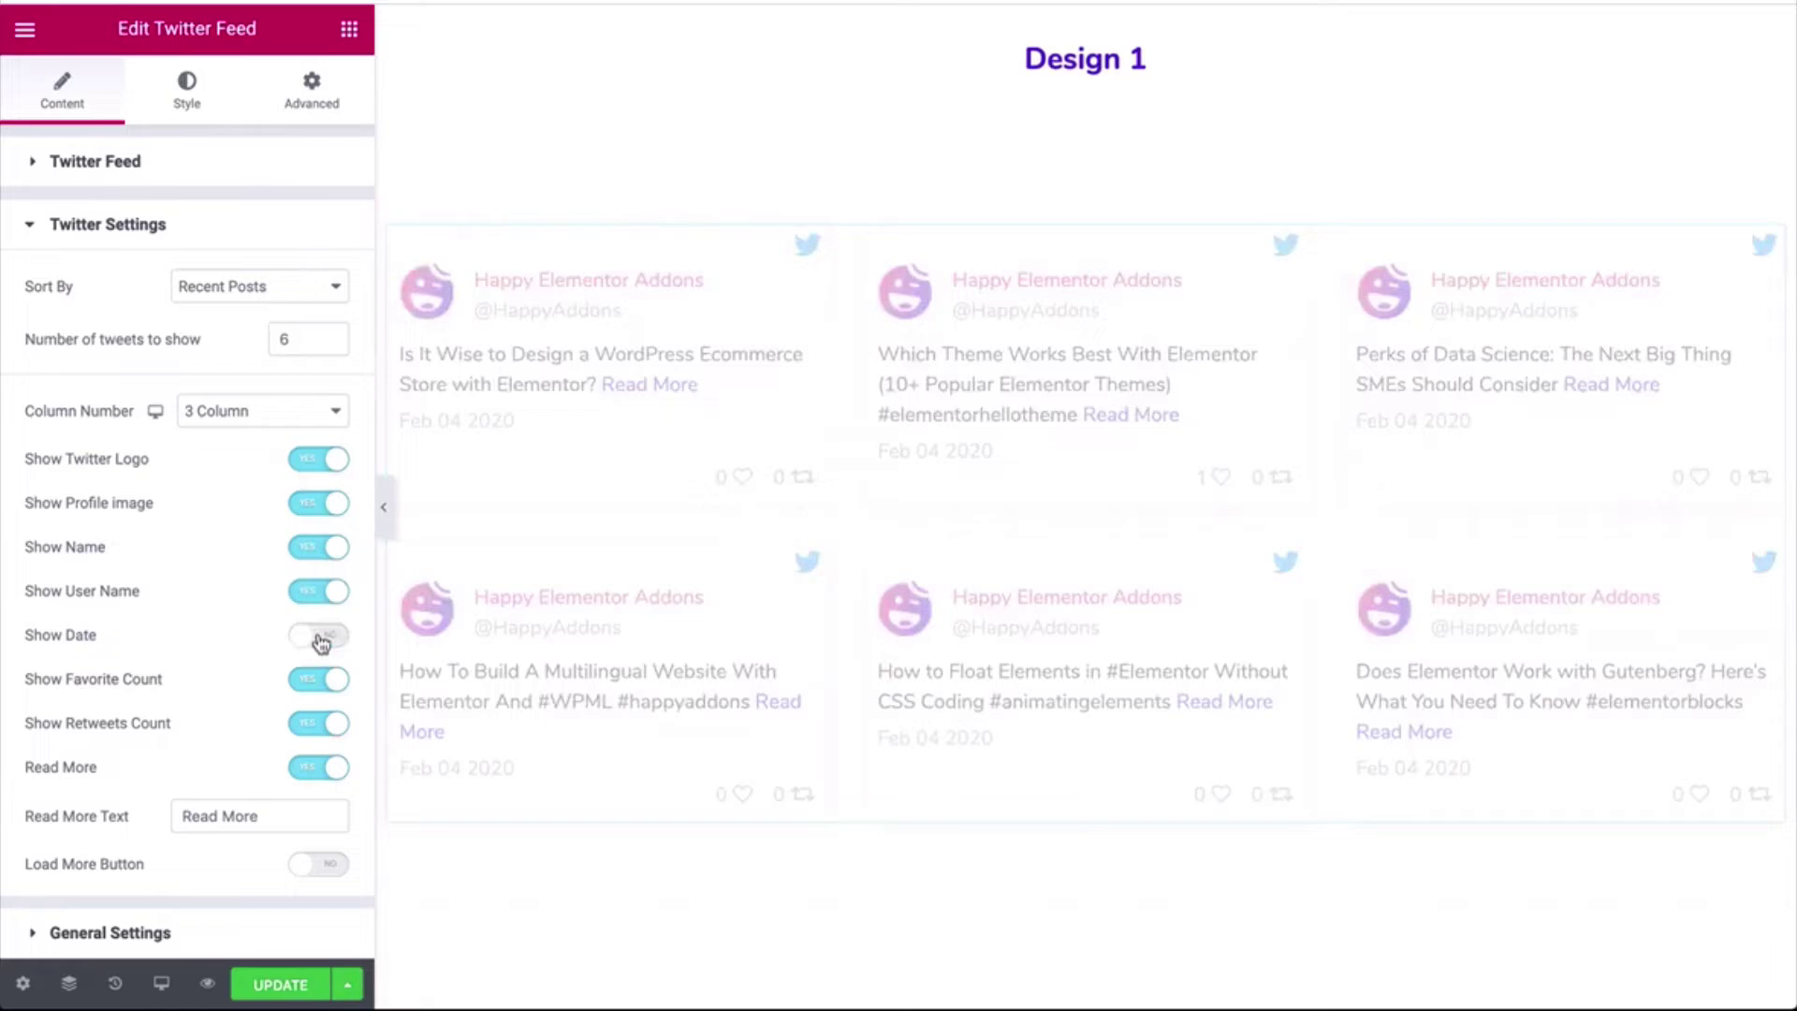
{"action": "left_click", "coordinate": [320, 636]}
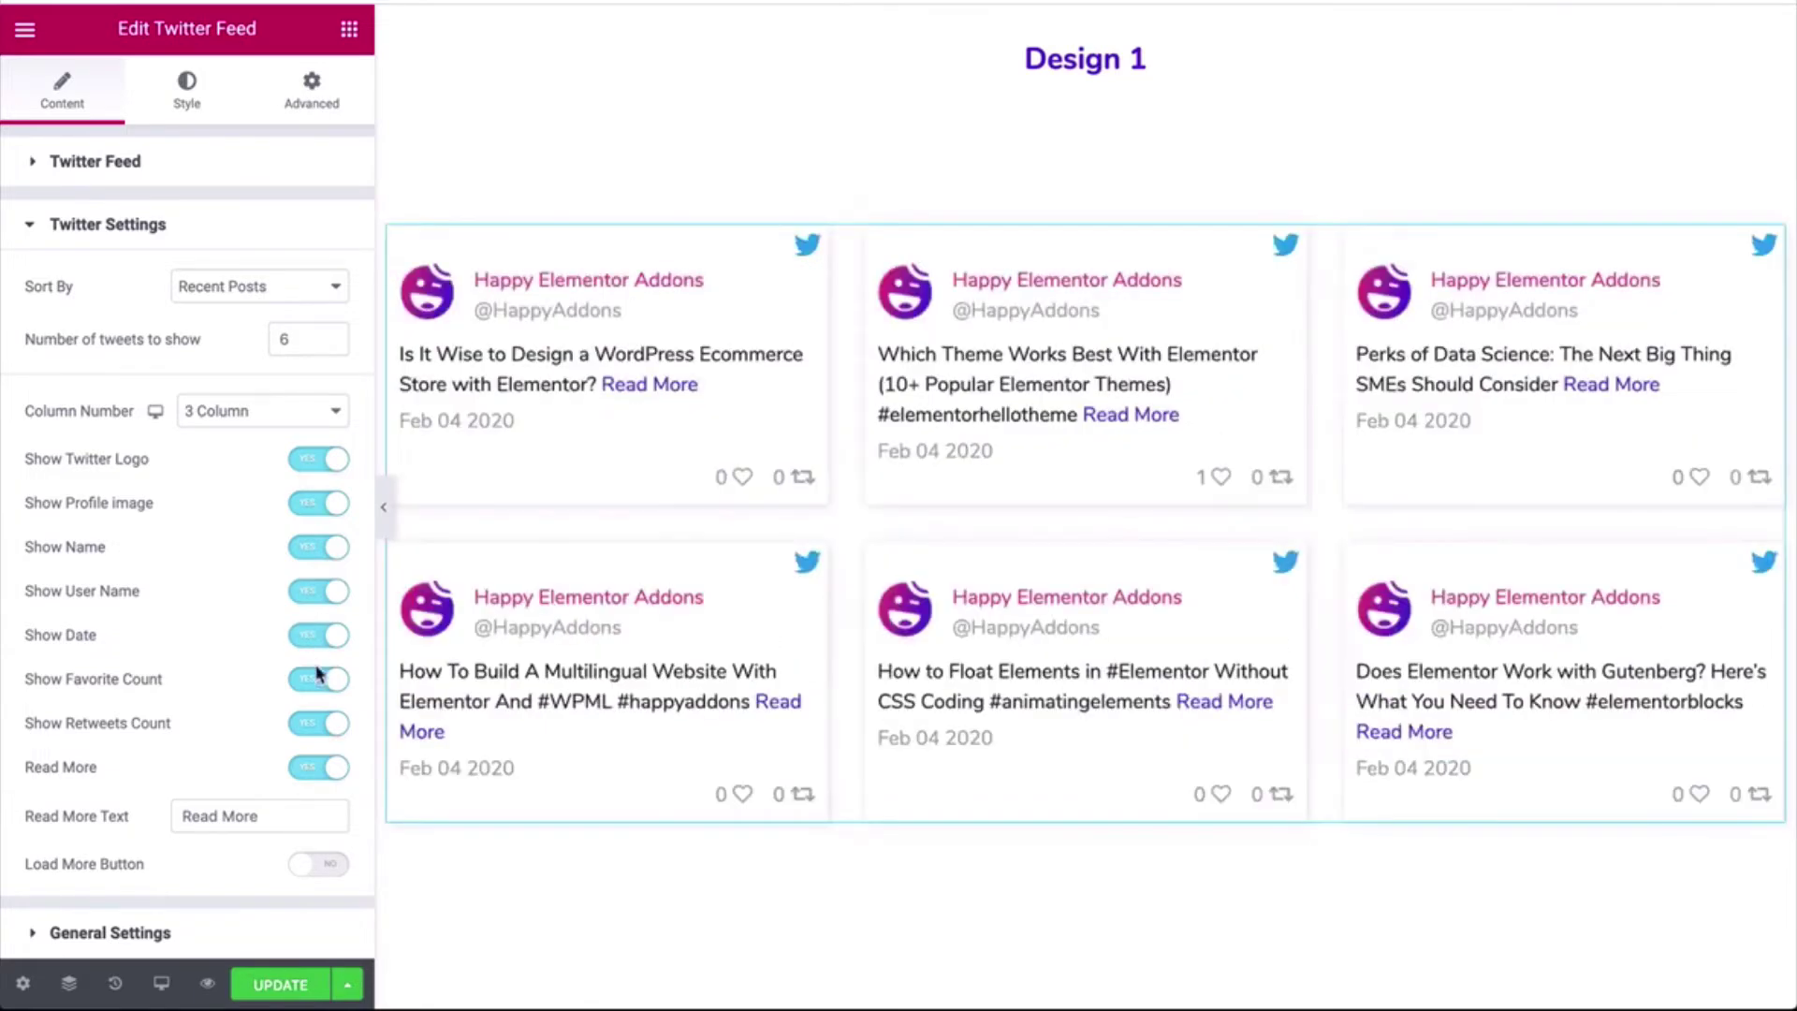
Show 6 tweets in a 3 Column layout, sorted by Old Posts
{"action": "left_click_drag", "start_coordinate": [295, 344], "coordinate": [251, 348]}
{"action": "type", "text": "4"}
{"action": "left_click", "coordinate": [241, 411]}
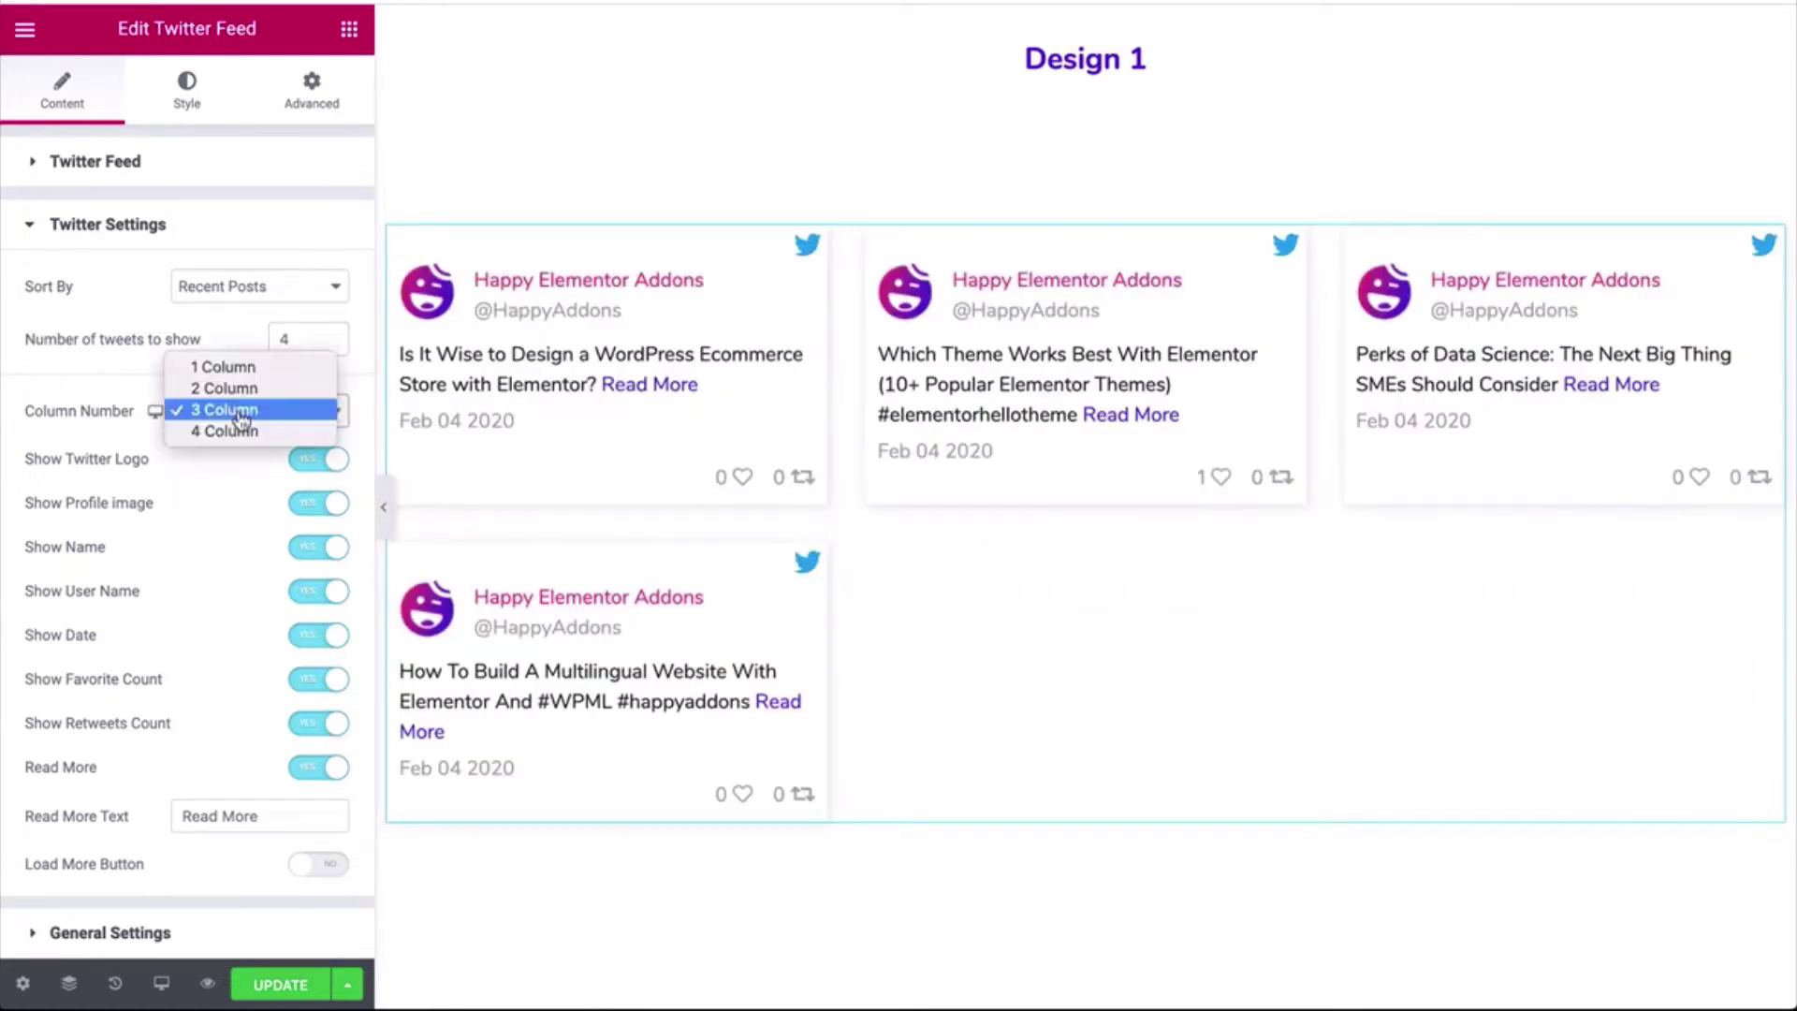
{"action": "left_click", "coordinate": [239, 392]}
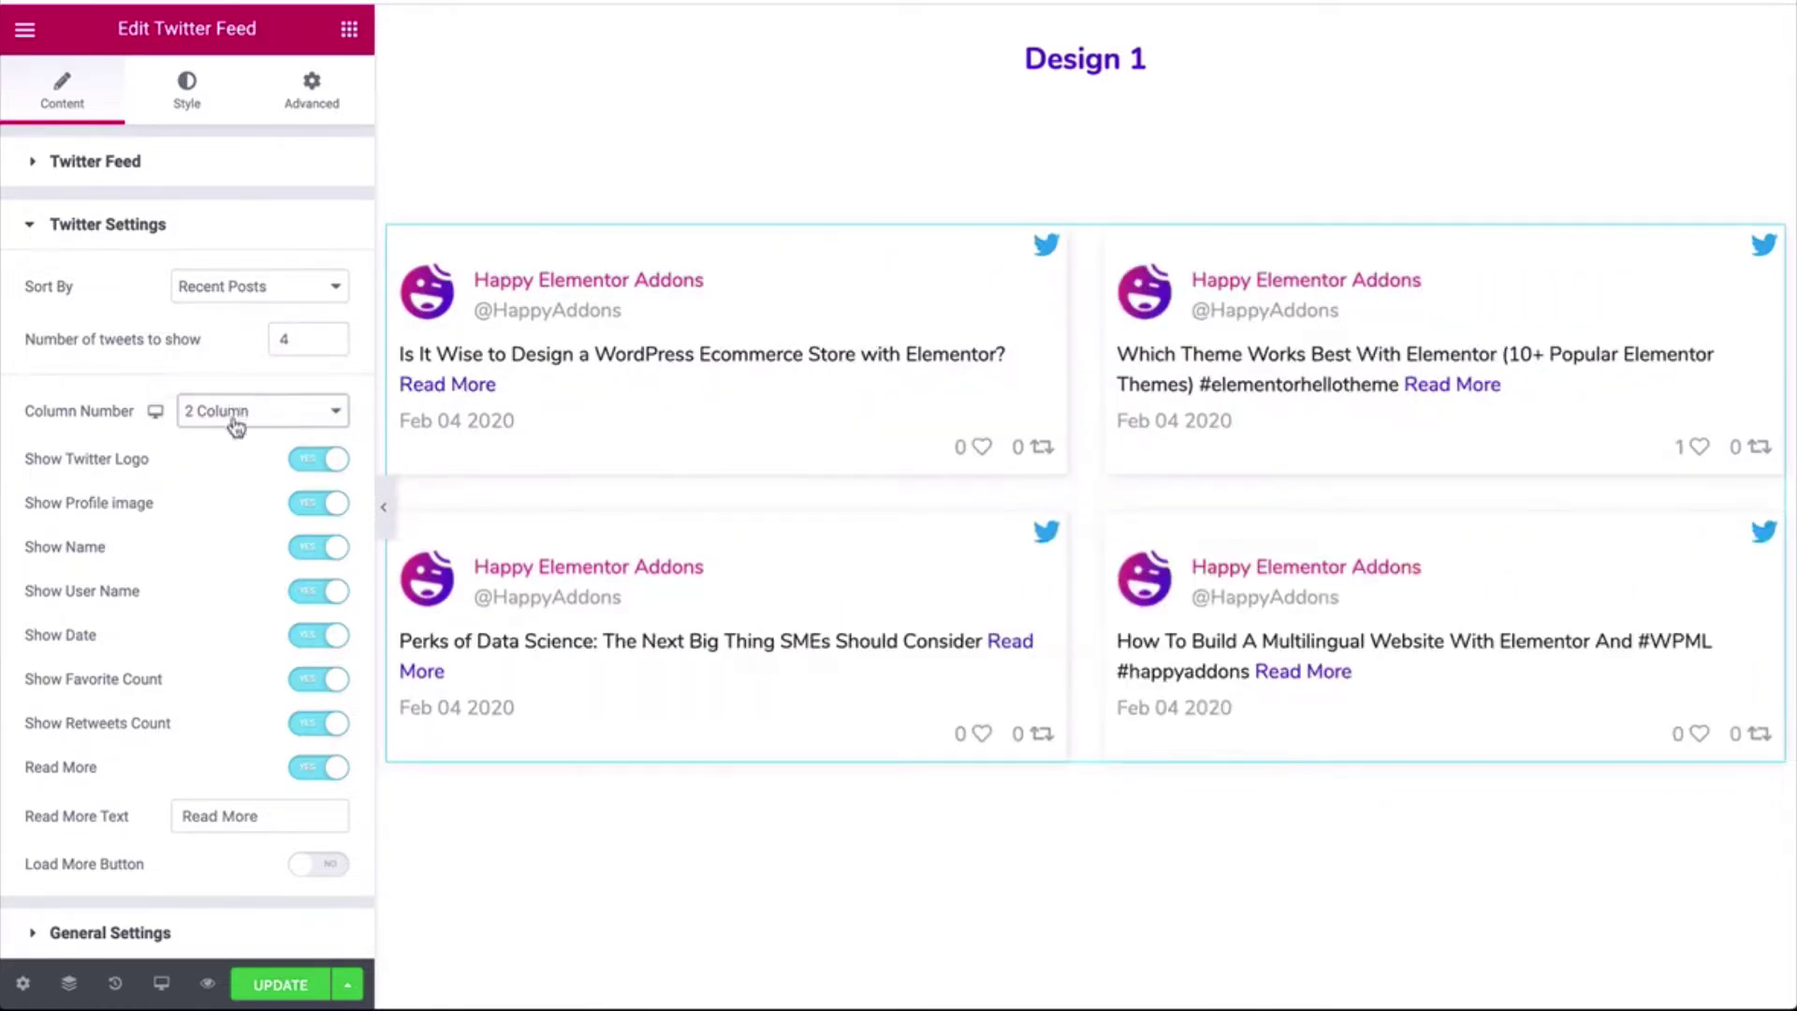
{"action": "left_click", "coordinate": [233, 417]}
{"action": "left_click", "coordinate": [235, 432]}
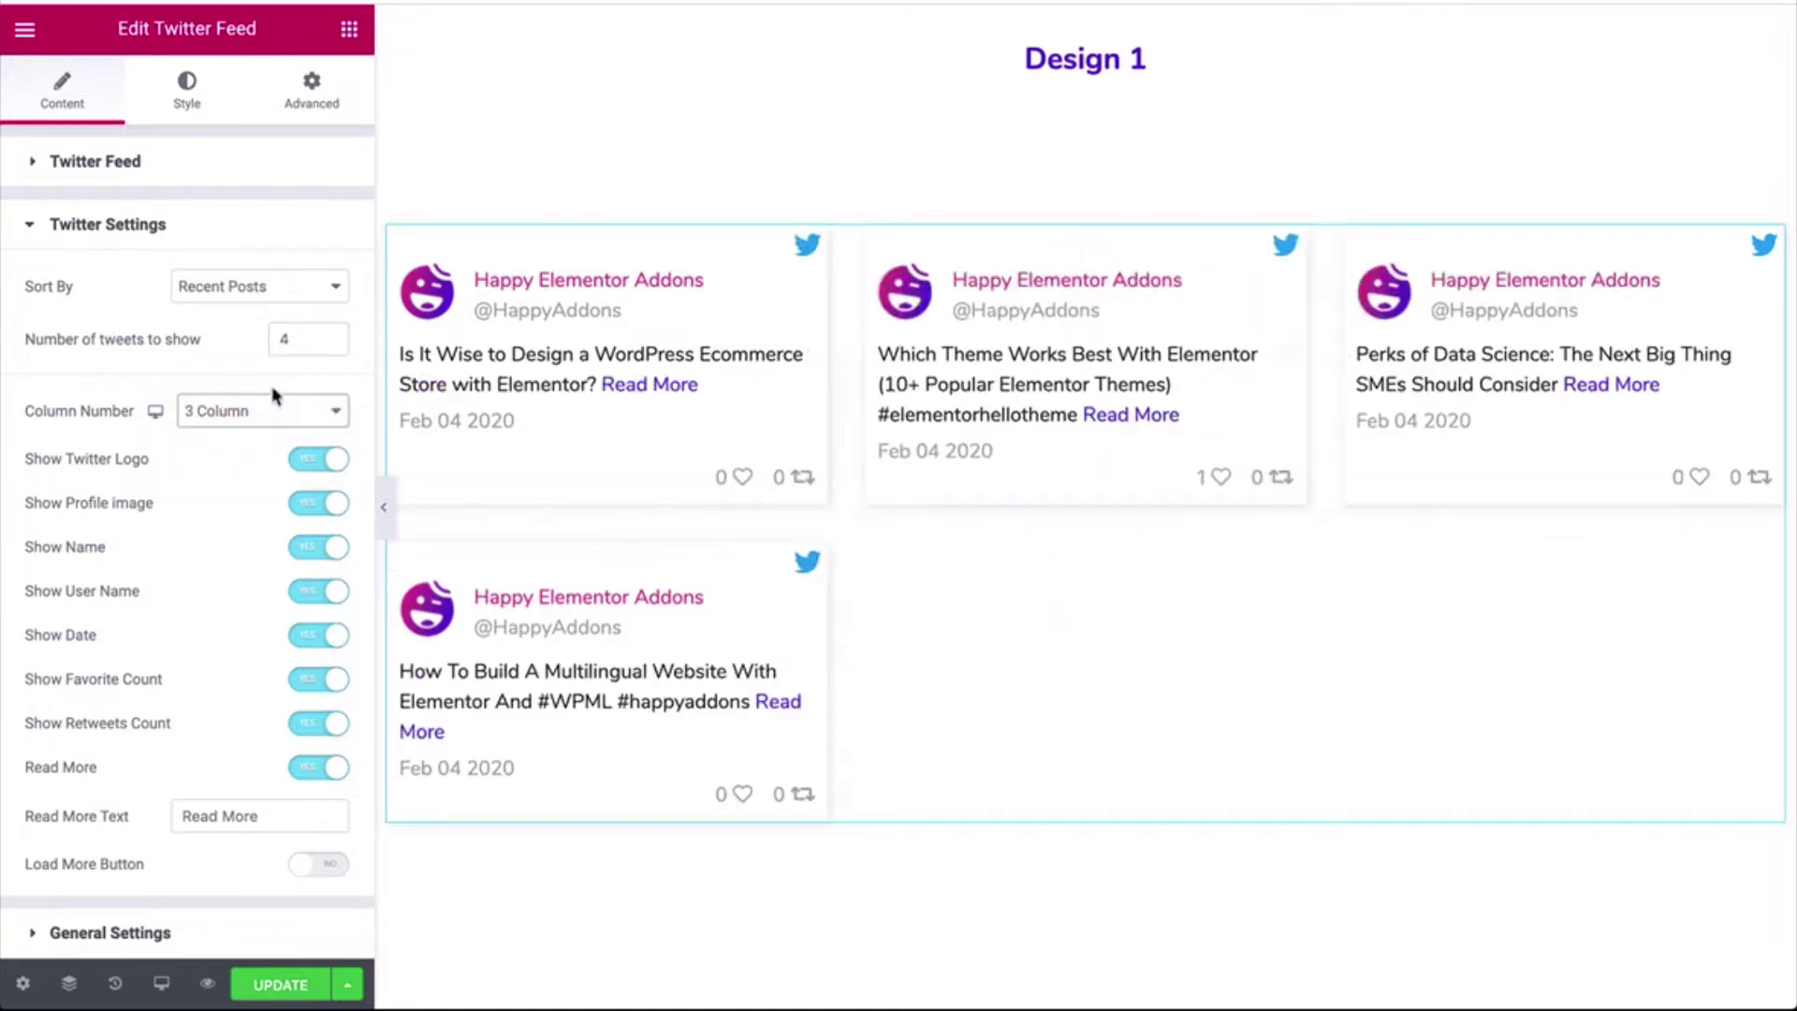
{"action": "double_click", "coordinate": [290, 337]}
{"action": "type", "text": "6"}
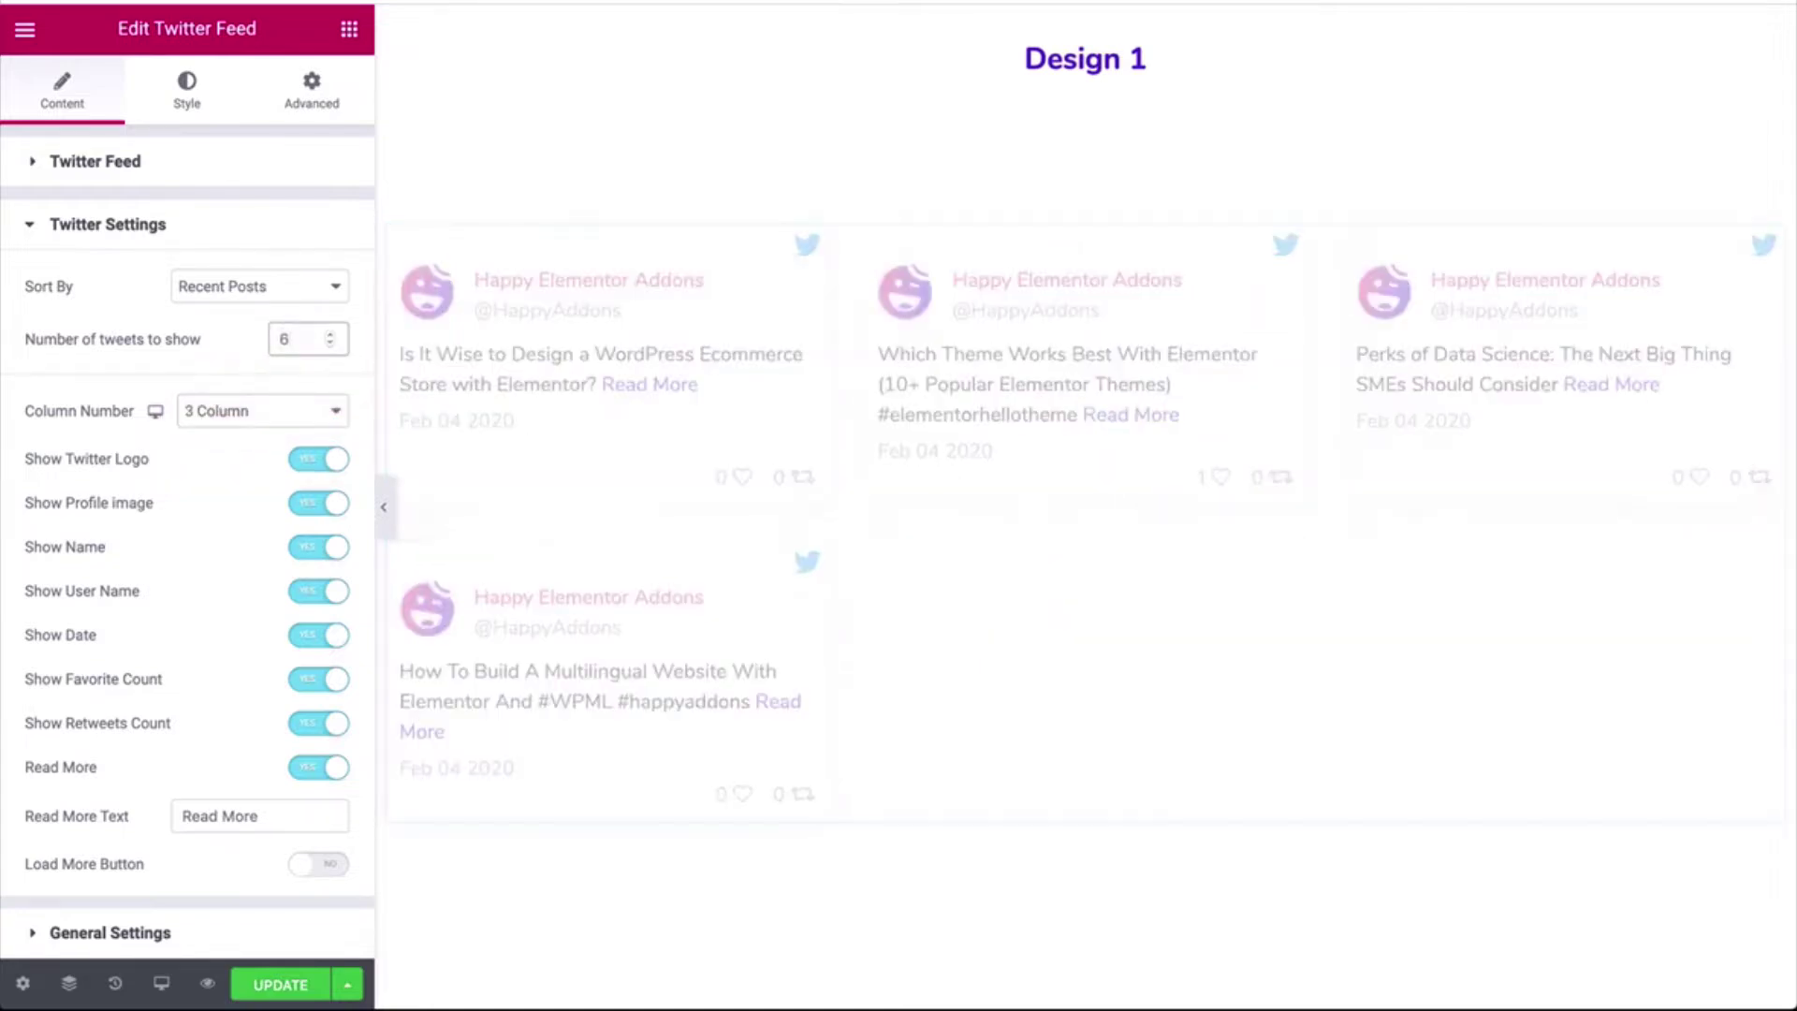
{"action": "left_click", "coordinate": [271, 290]}
{"action": "left_click", "coordinate": [272, 309]}
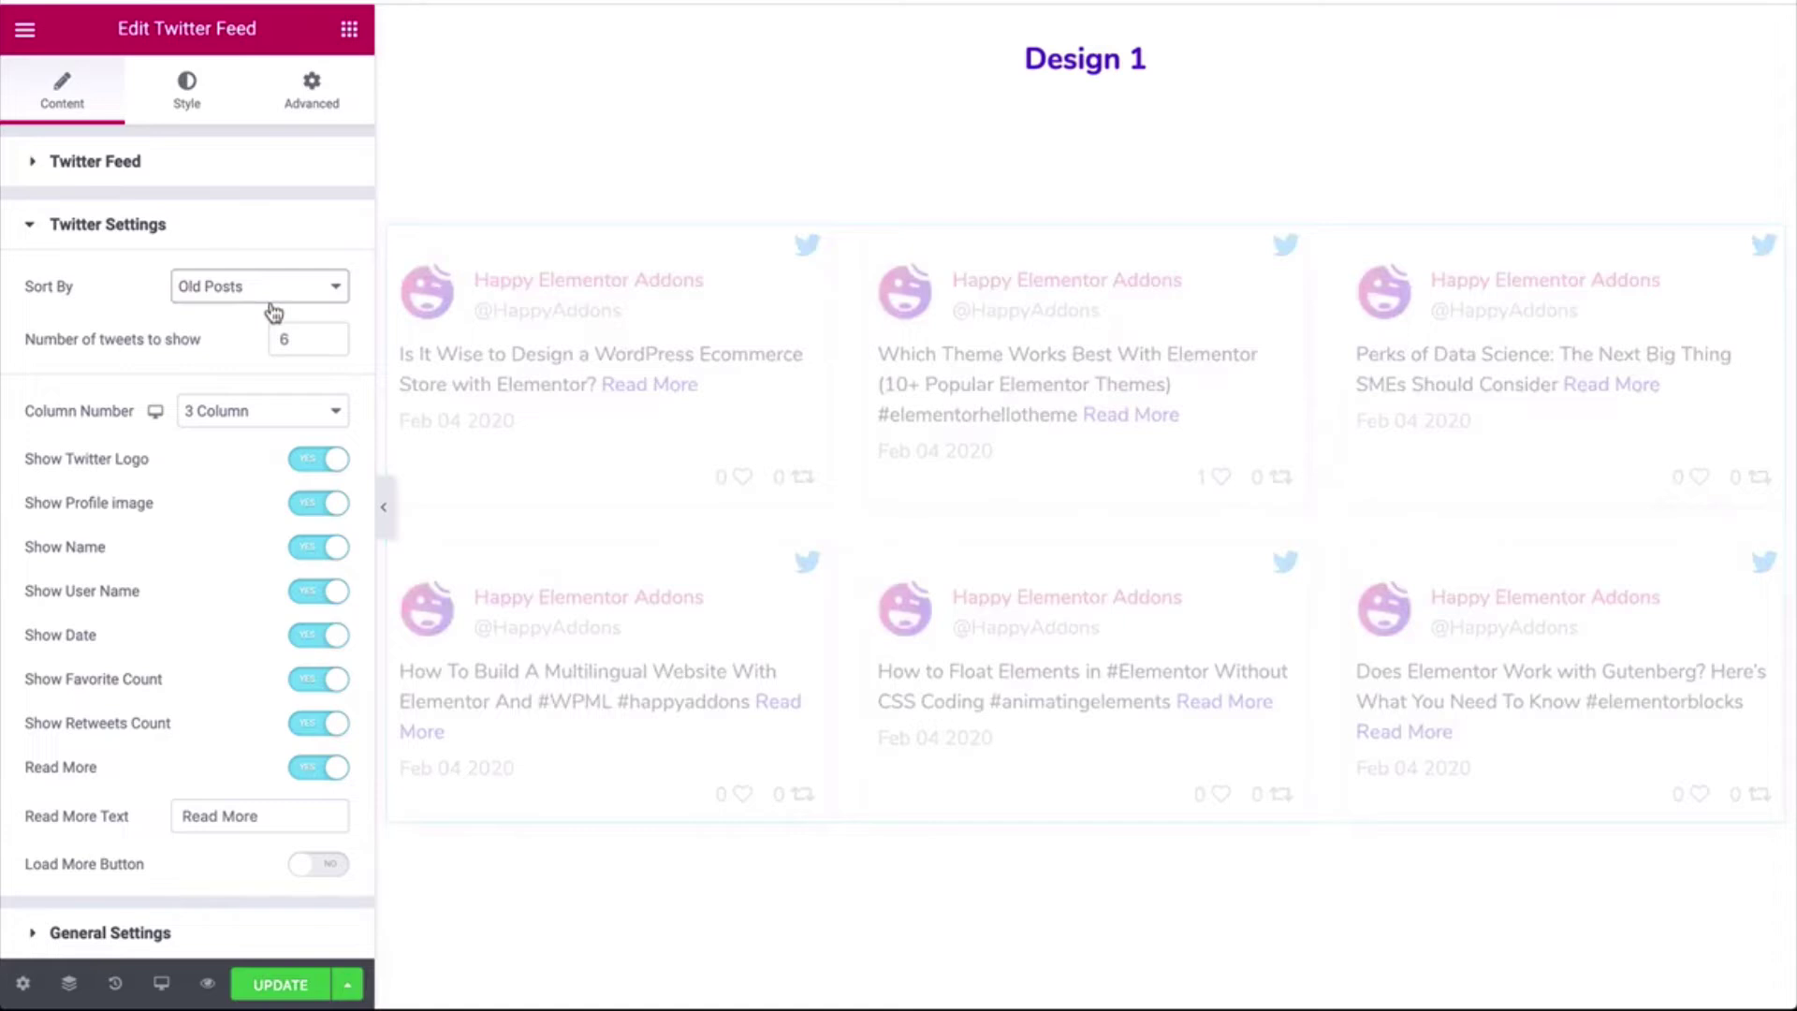
{"action": "scroll", "coordinate": [594, 413], "scroll_direction": "down", "scroll_amount": 1}
{"action": "scroll", "coordinate": [593, 413], "scroll_direction": "up", "scroll_amount": 1}
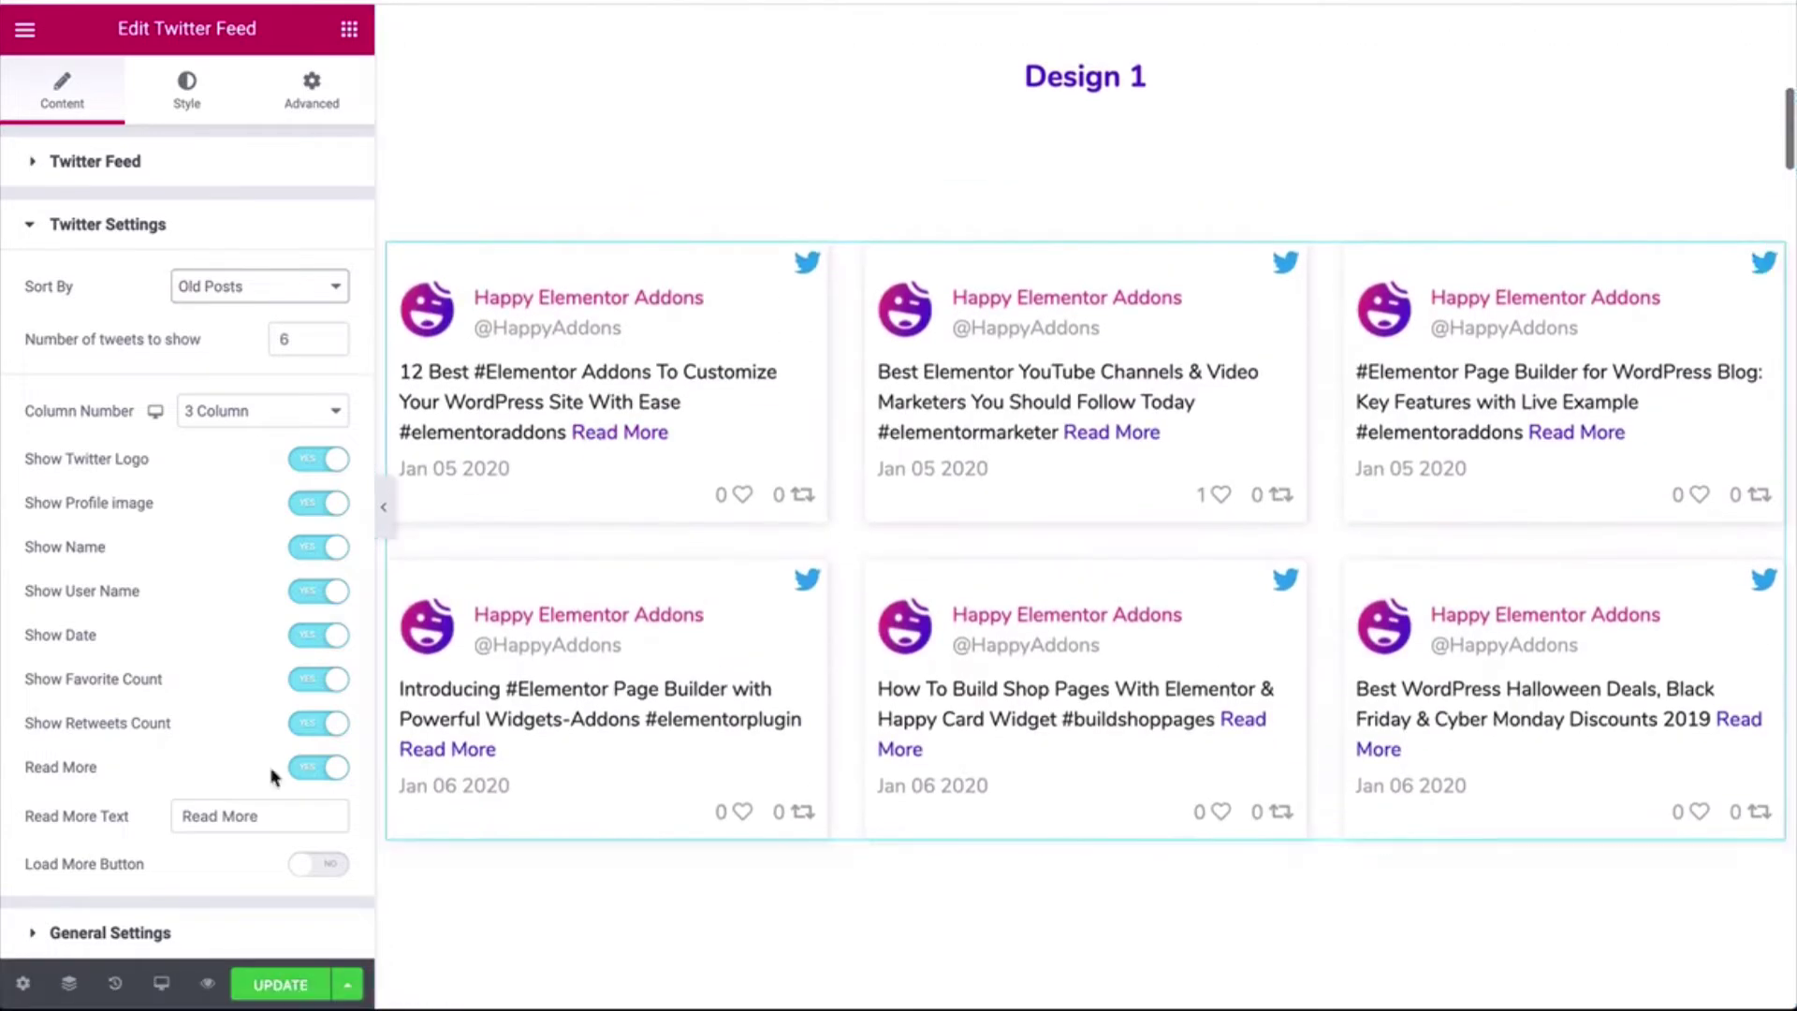
Set Alignment to Left and Footer Alignment to Right, and keep User Info Position at Top
{"action": "left_click", "coordinate": [222, 927]}
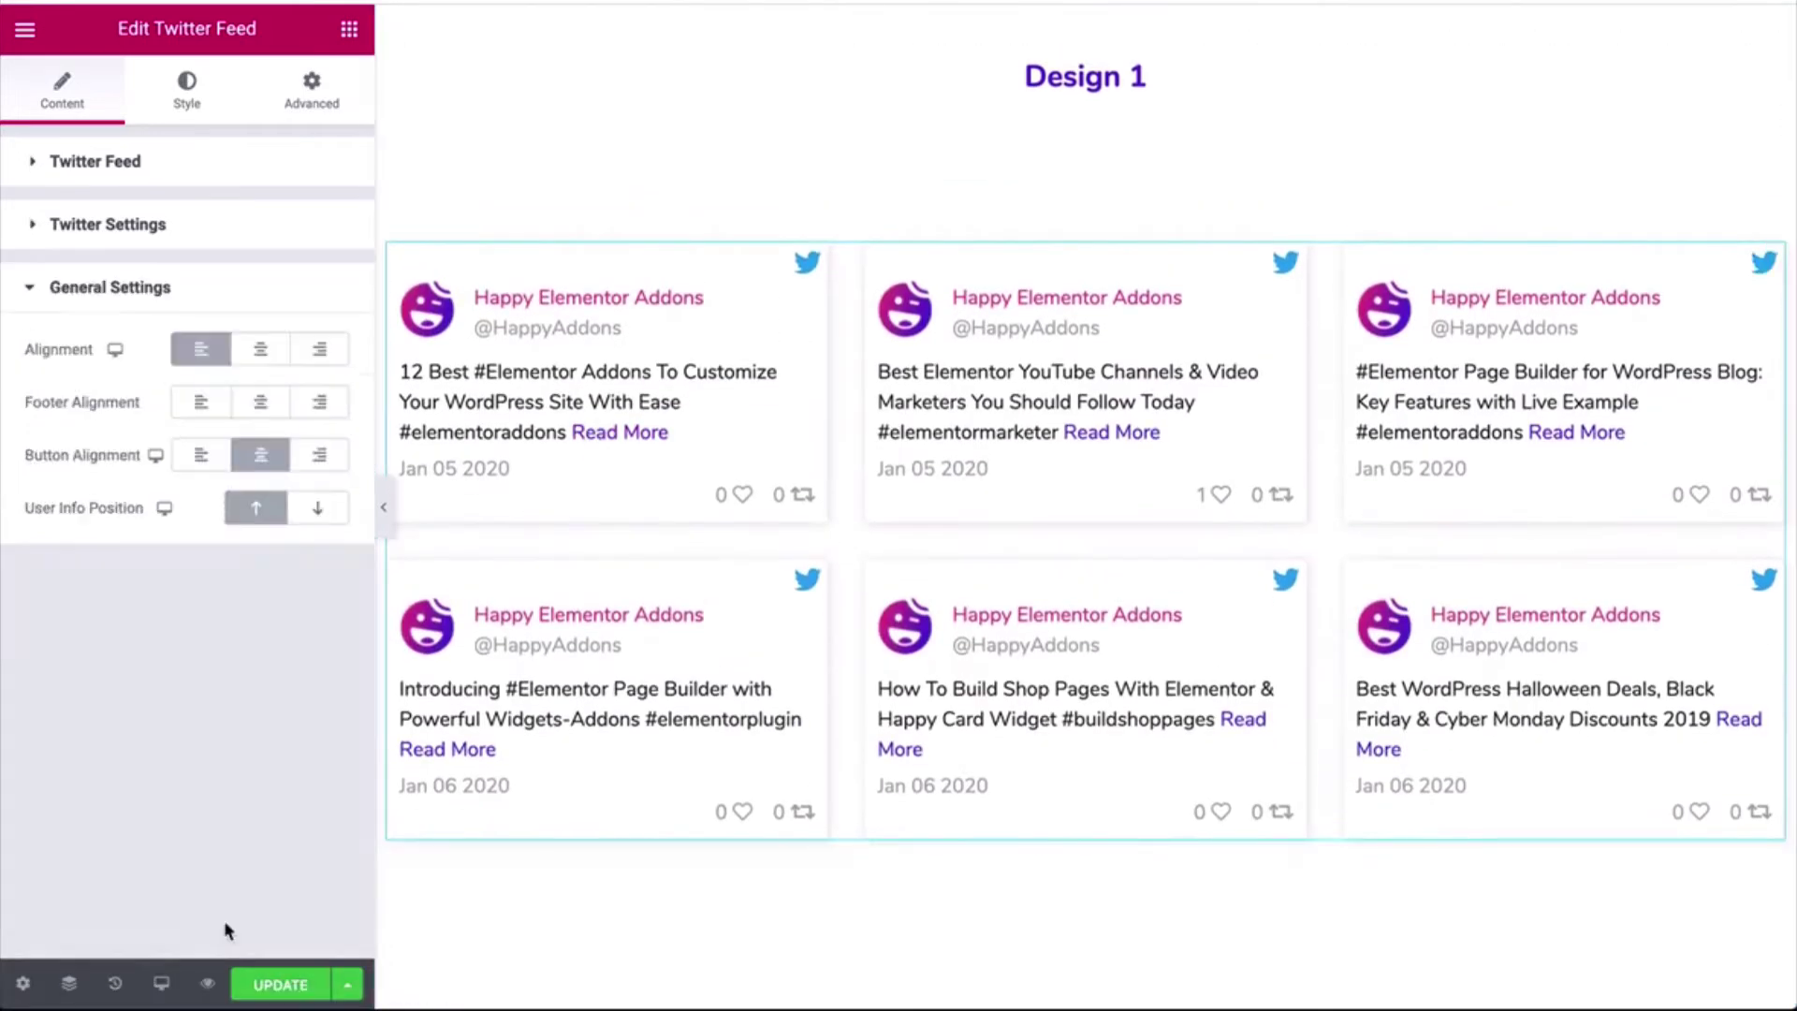
{"action": "left_click", "coordinate": [200, 401]}
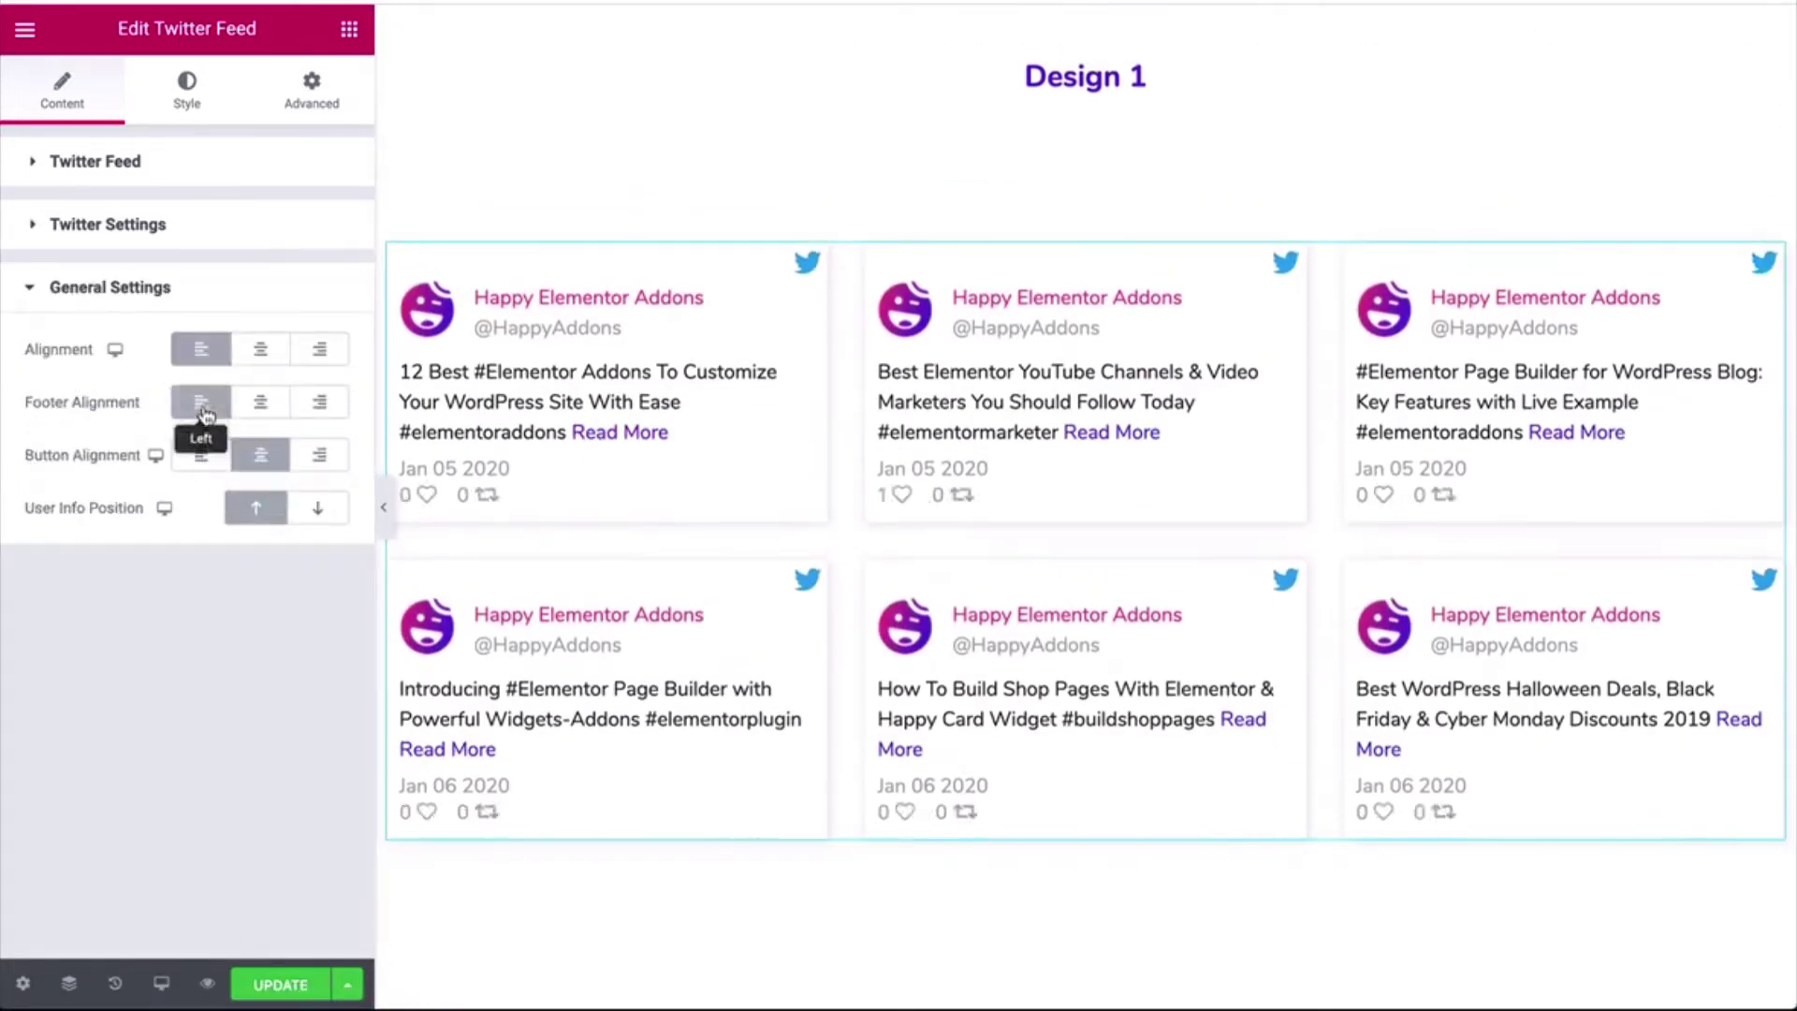
{"action": "left_click", "coordinate": [319, 401]}
{"action": "left_click", "coordinate": [267, 360]}
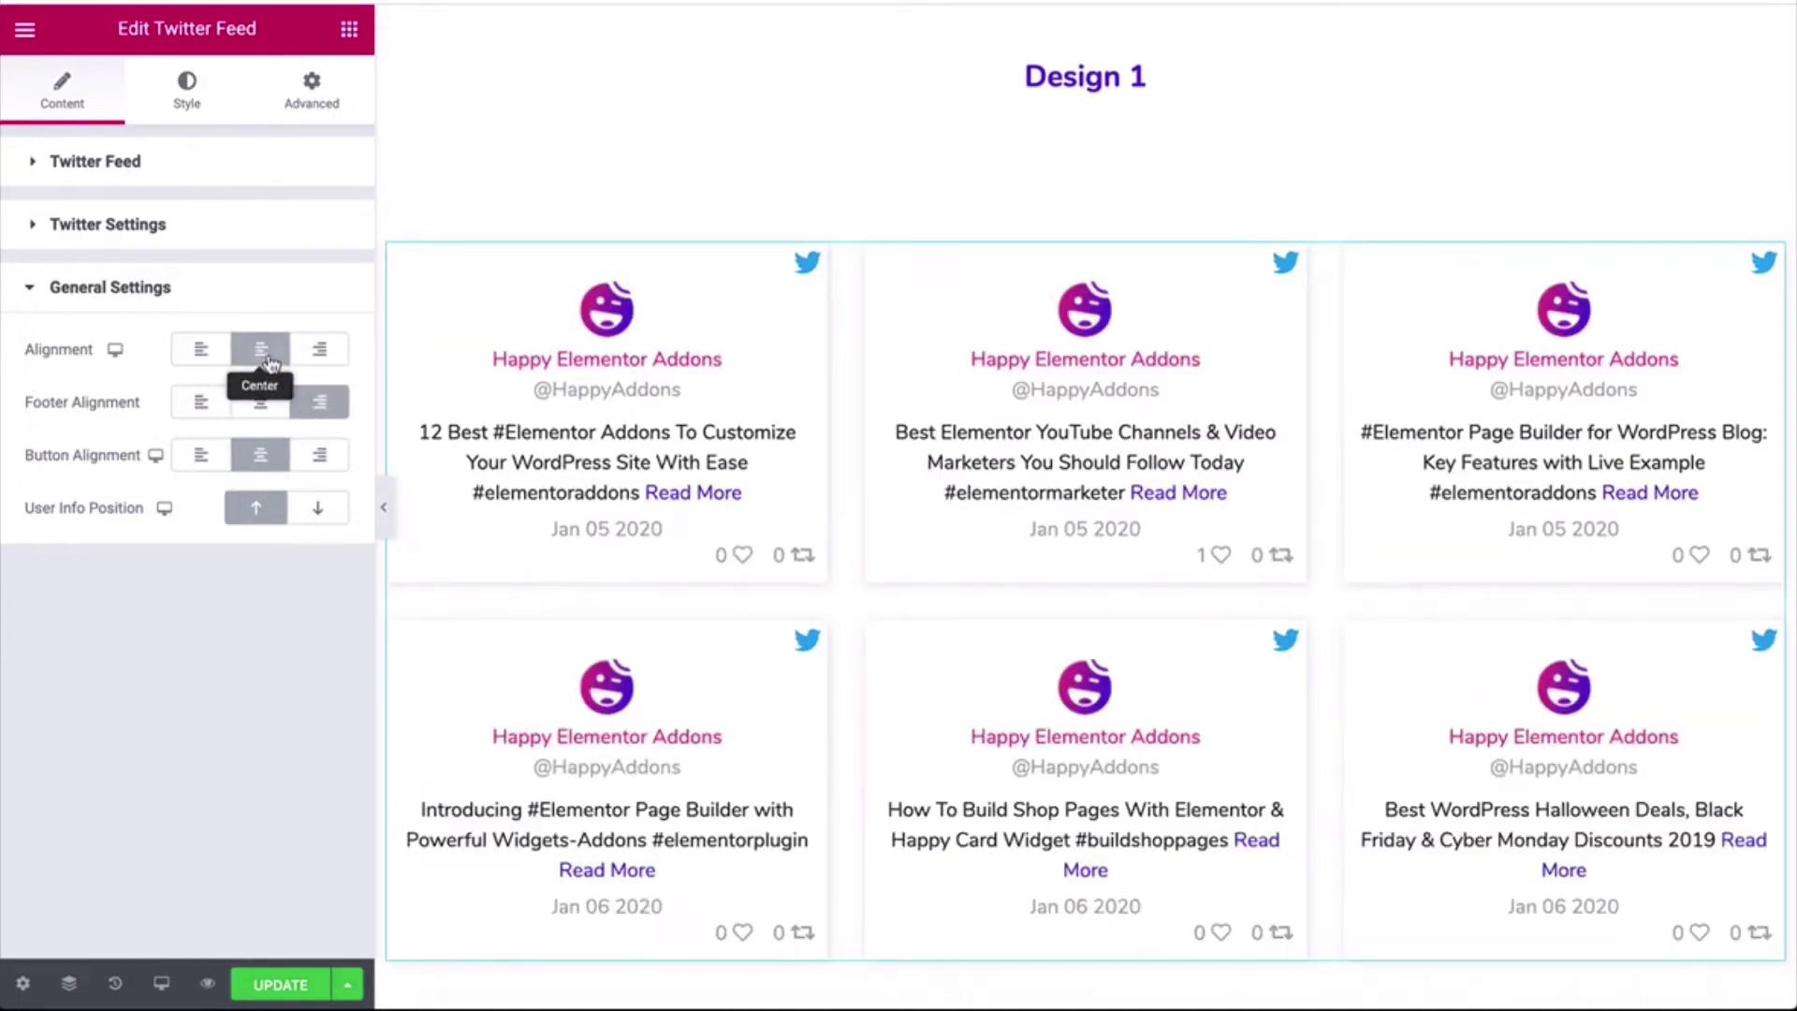
{"action": "left_click", "coordinate": [208, 360]}
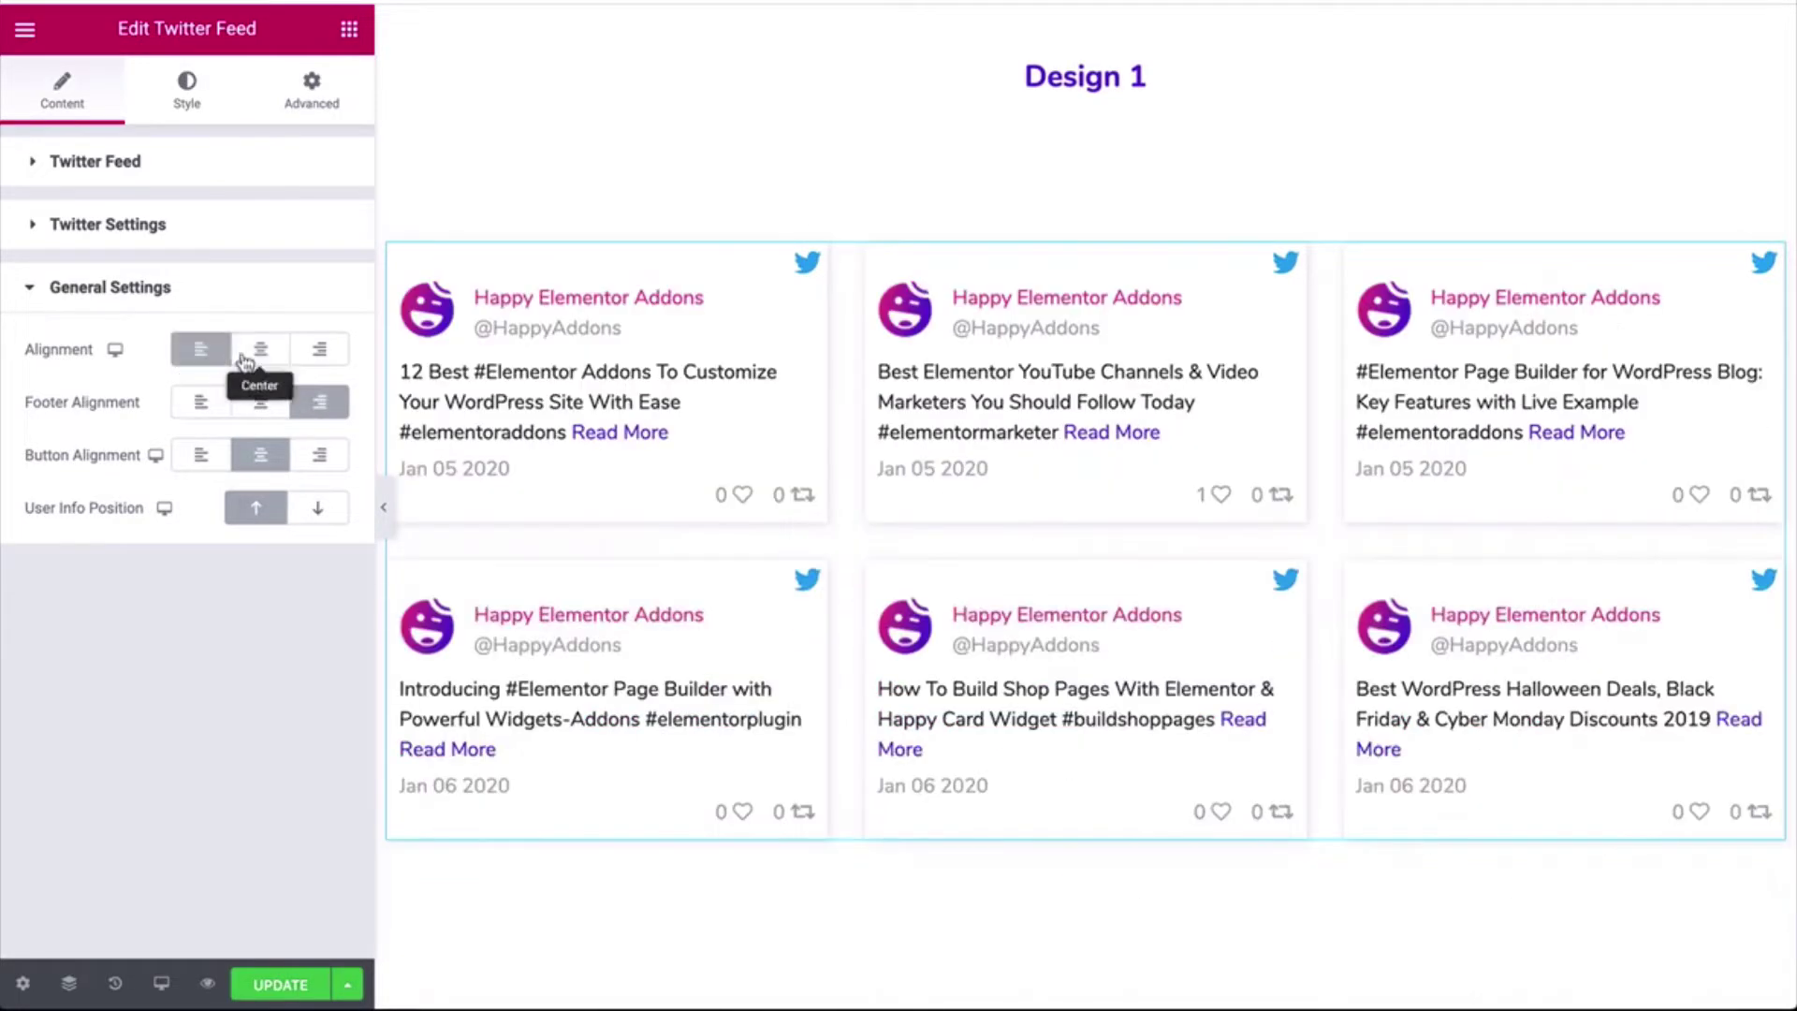
{"action": "left_click", "coordinate": [305, 512]}
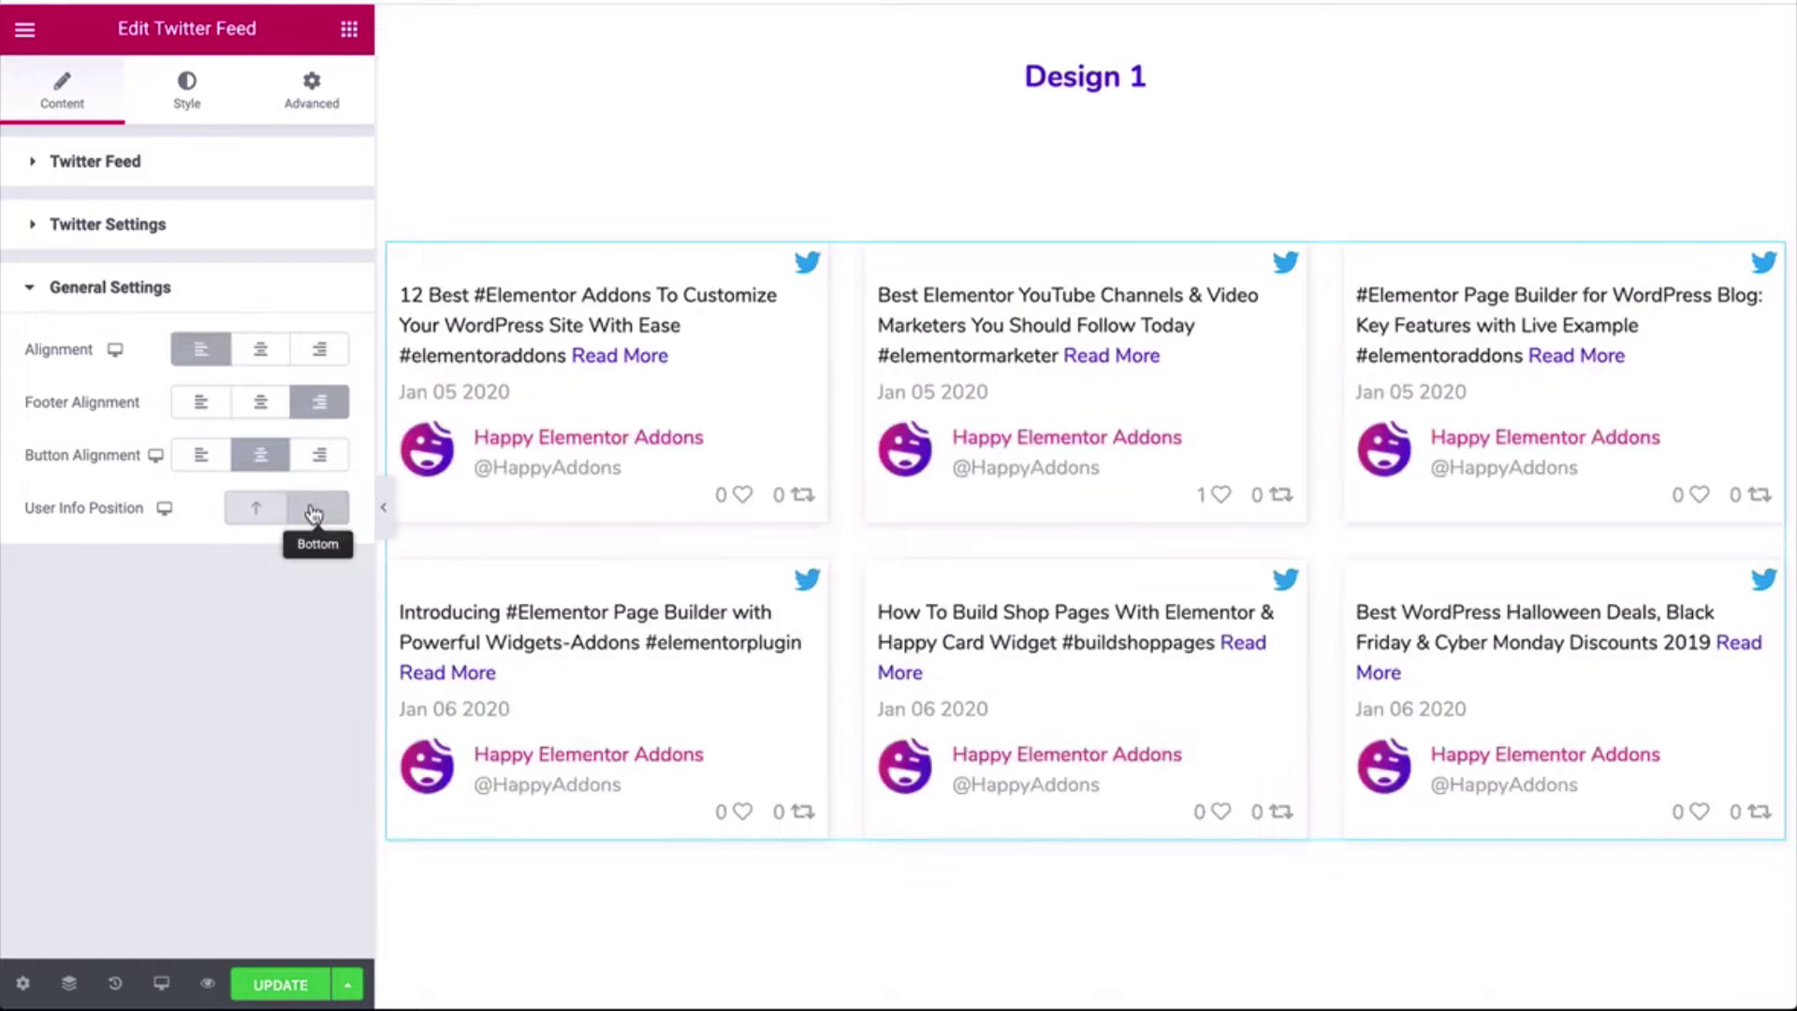
{"action": "left_click", "coordinate": [260, 510]}
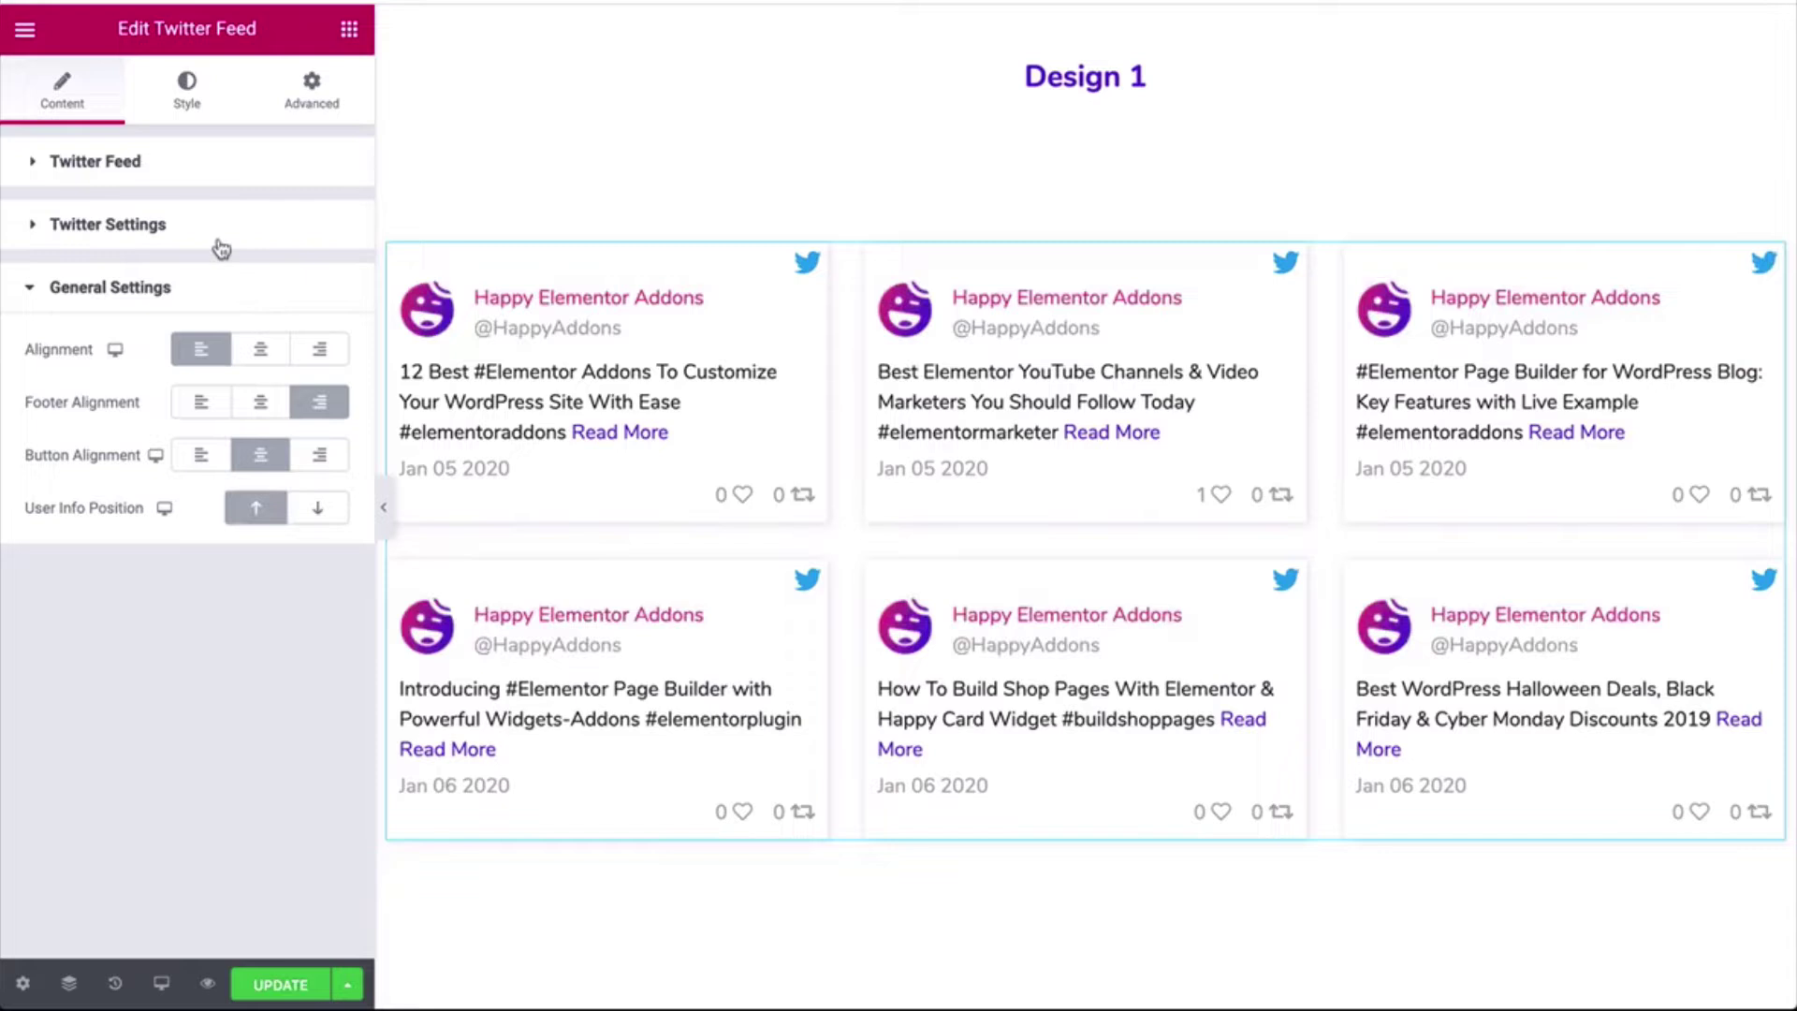
Set the tweet card spacing to 30 and the card padding to 35
{"action": "left_click", "coordinate": [176, 112]}
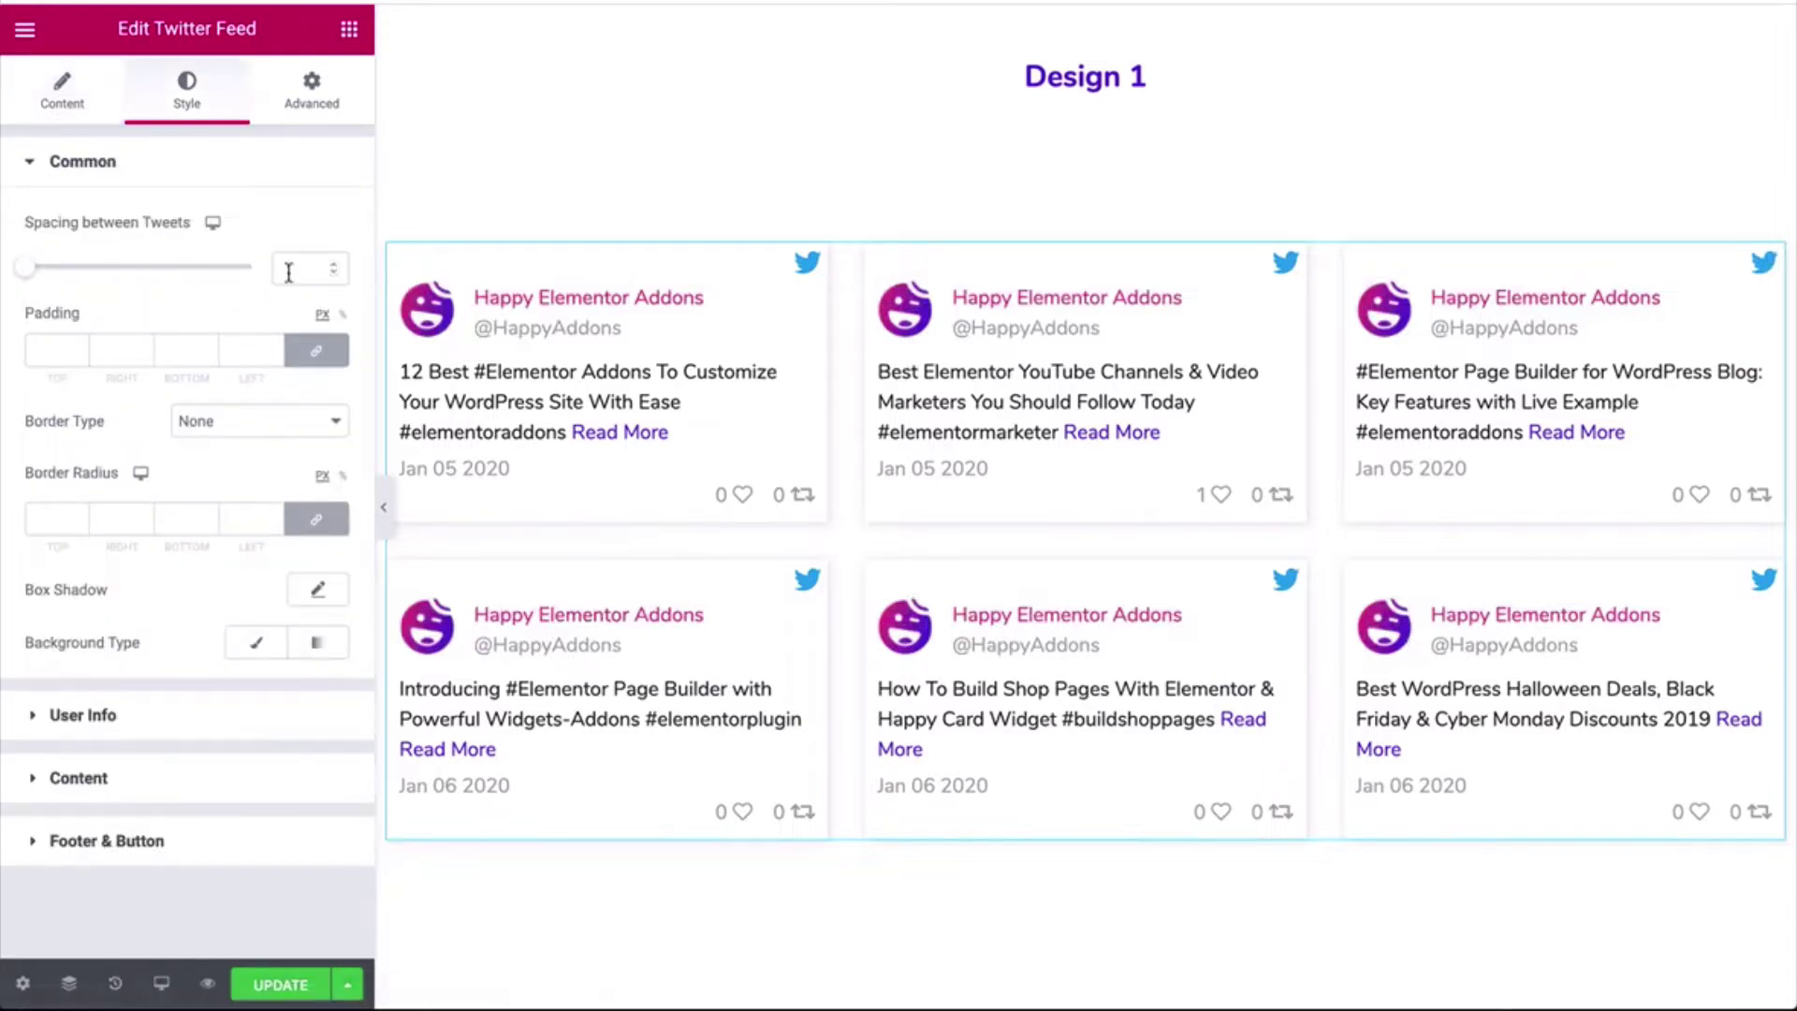
{"action": "left_click_drag", "start_coordinate": [25, 267], "coordinate": [144, 269]}
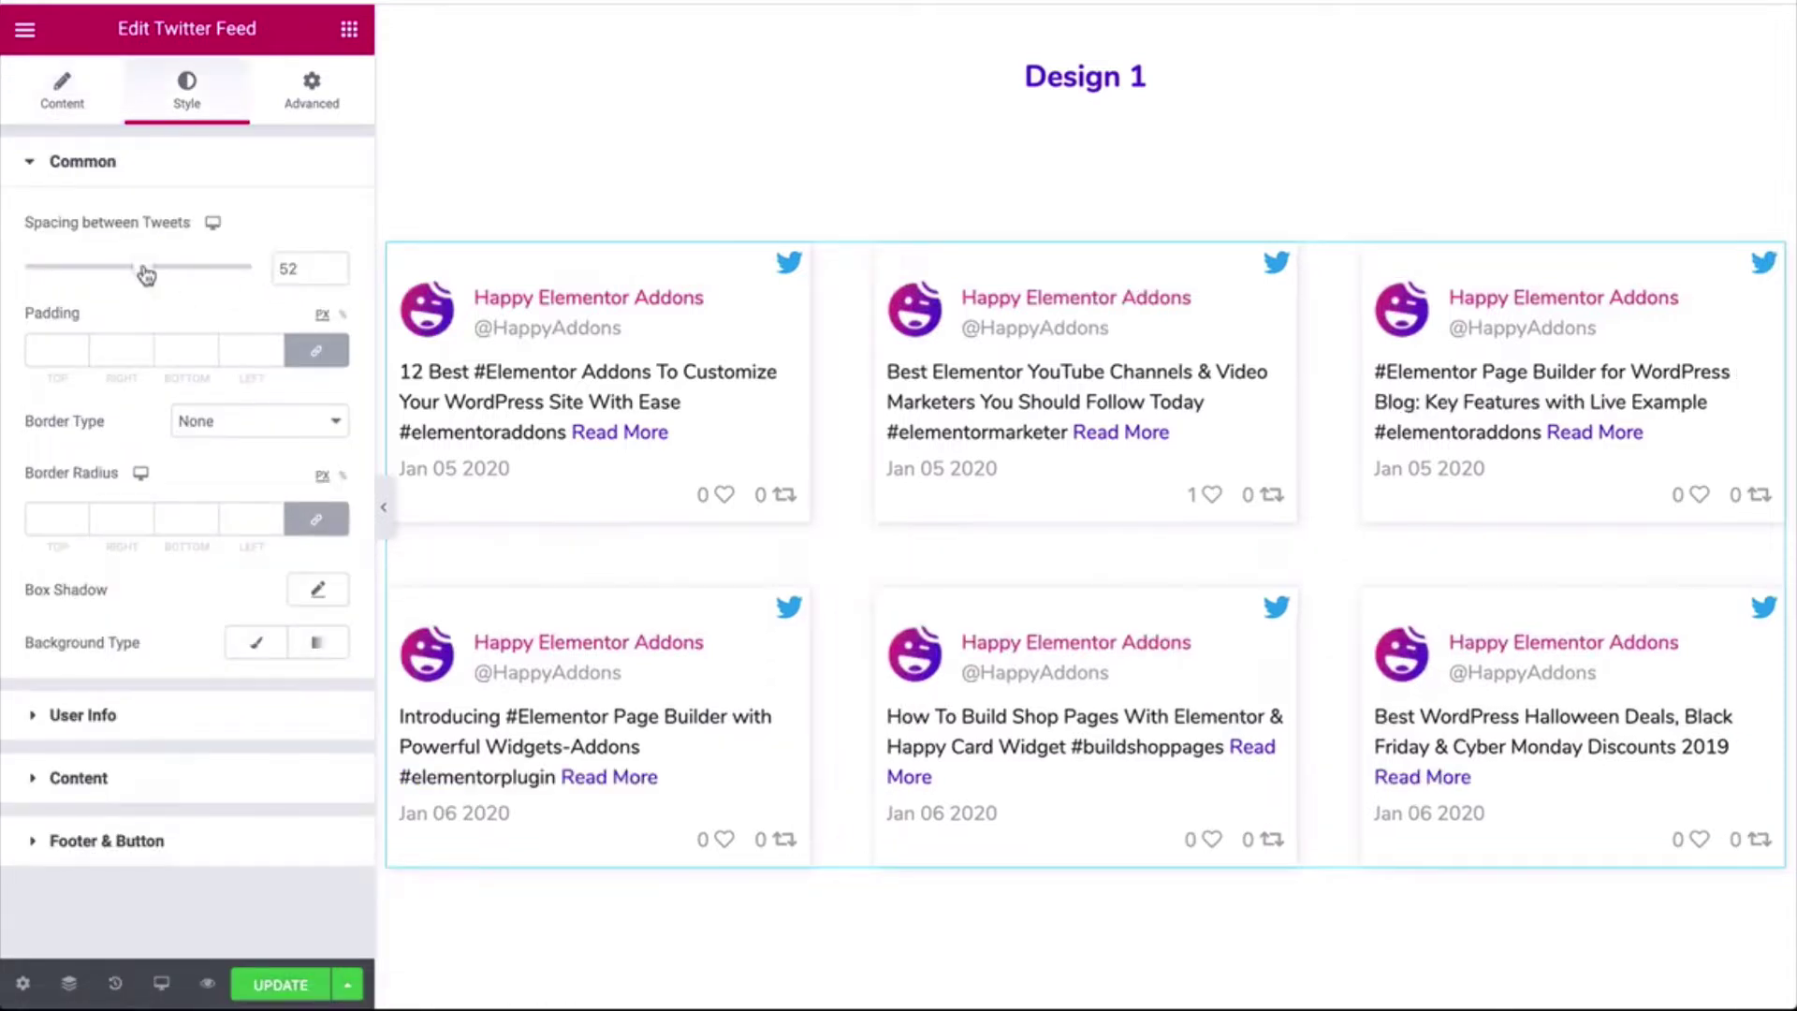
{"action": "double_click", "coordinate": [290, 269]}
{"action": "type", "text": "30"}
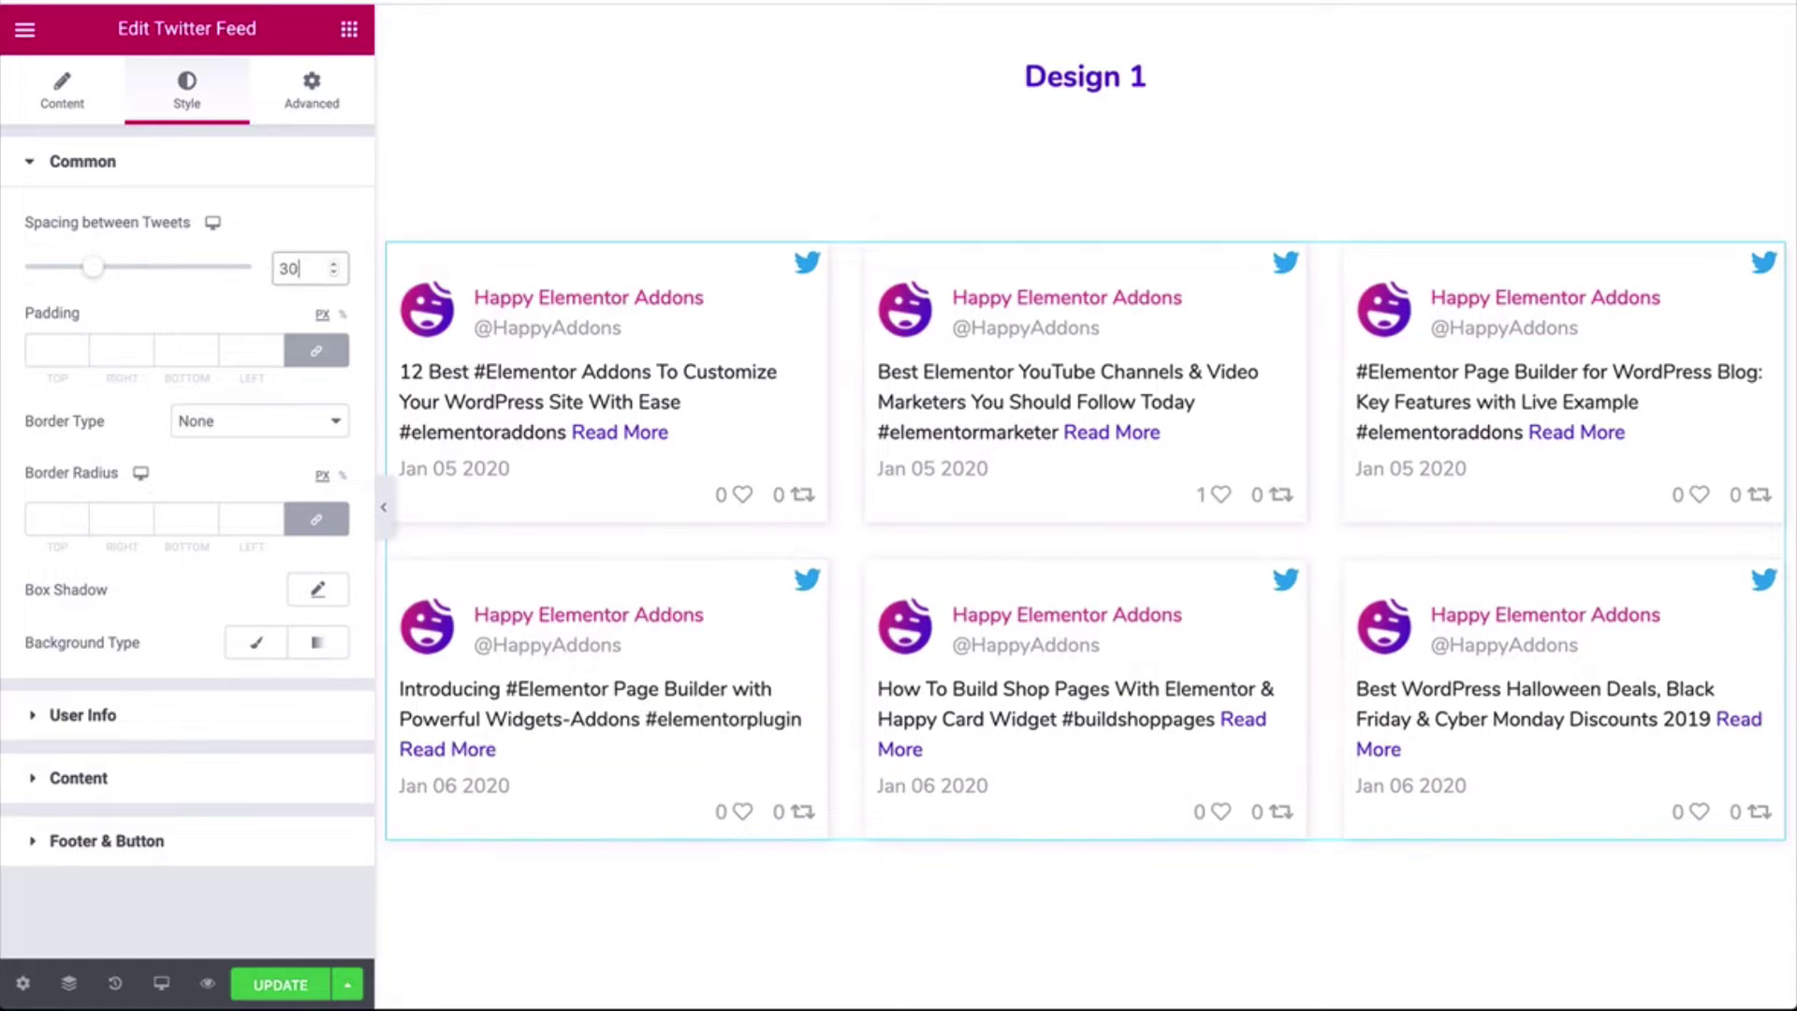
{"action": "left_click", "coordinate": [60, 351]}
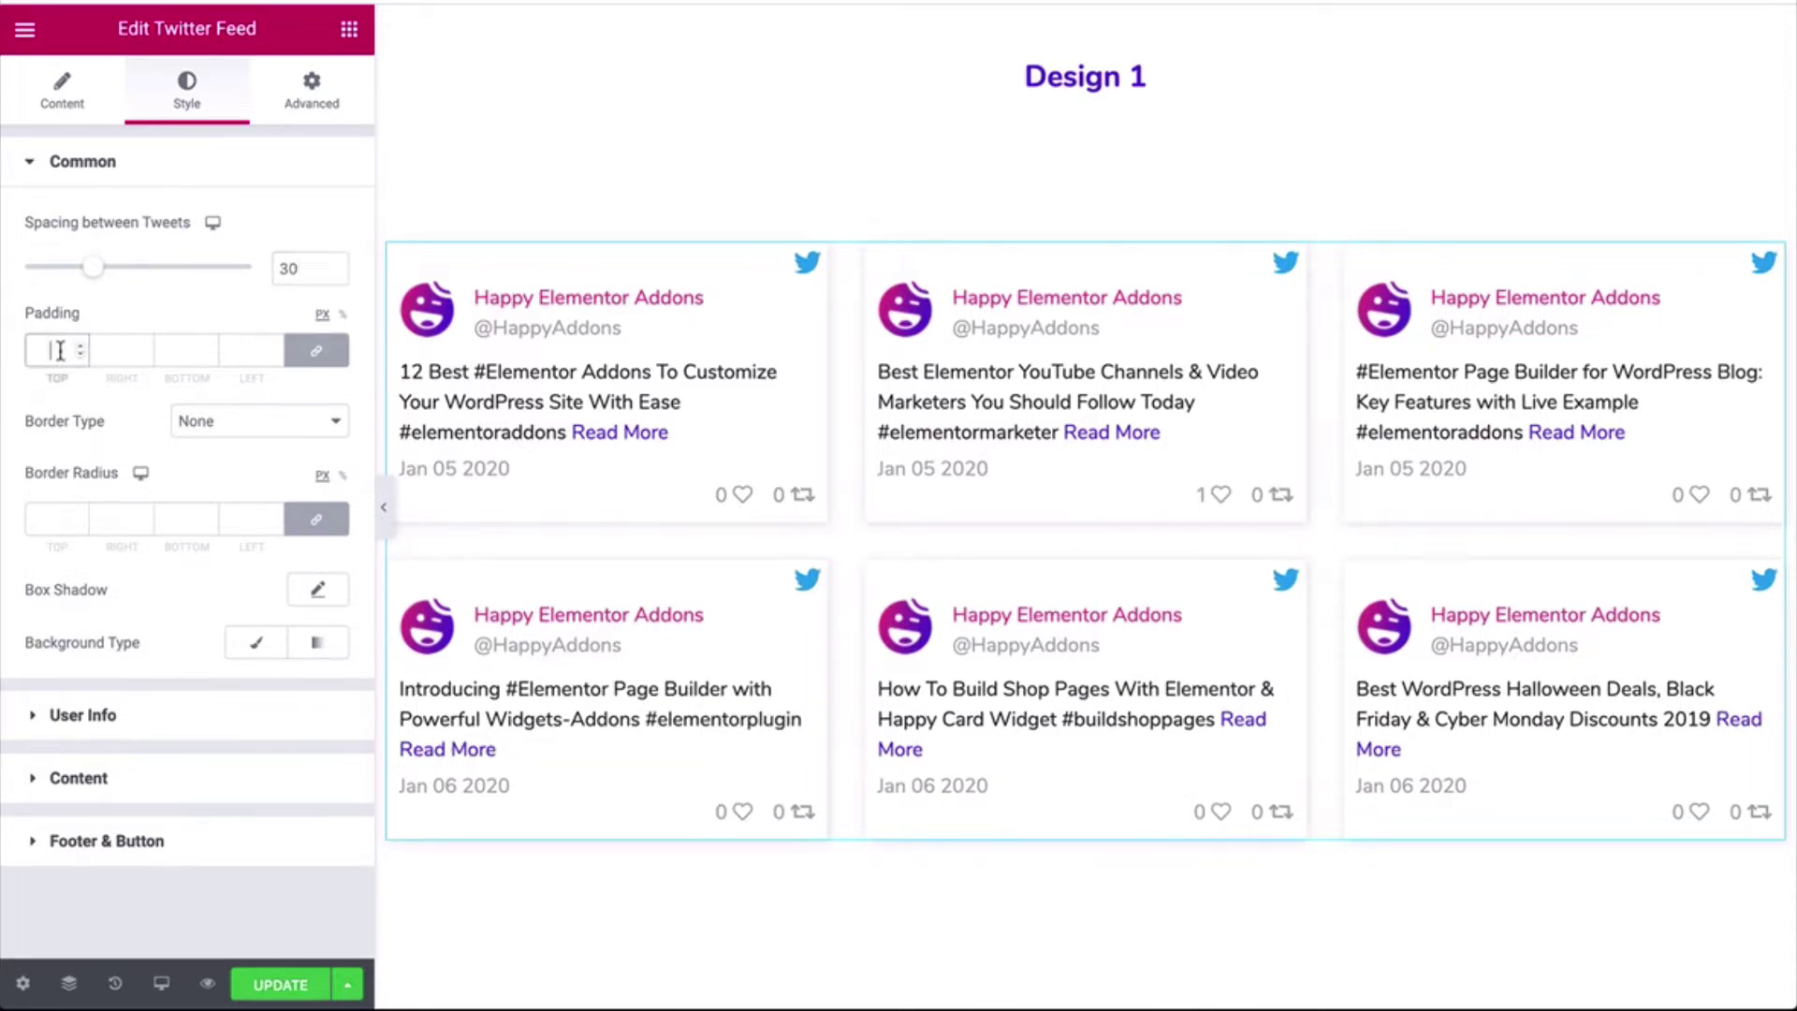
{"action": "type", "text": "30"}
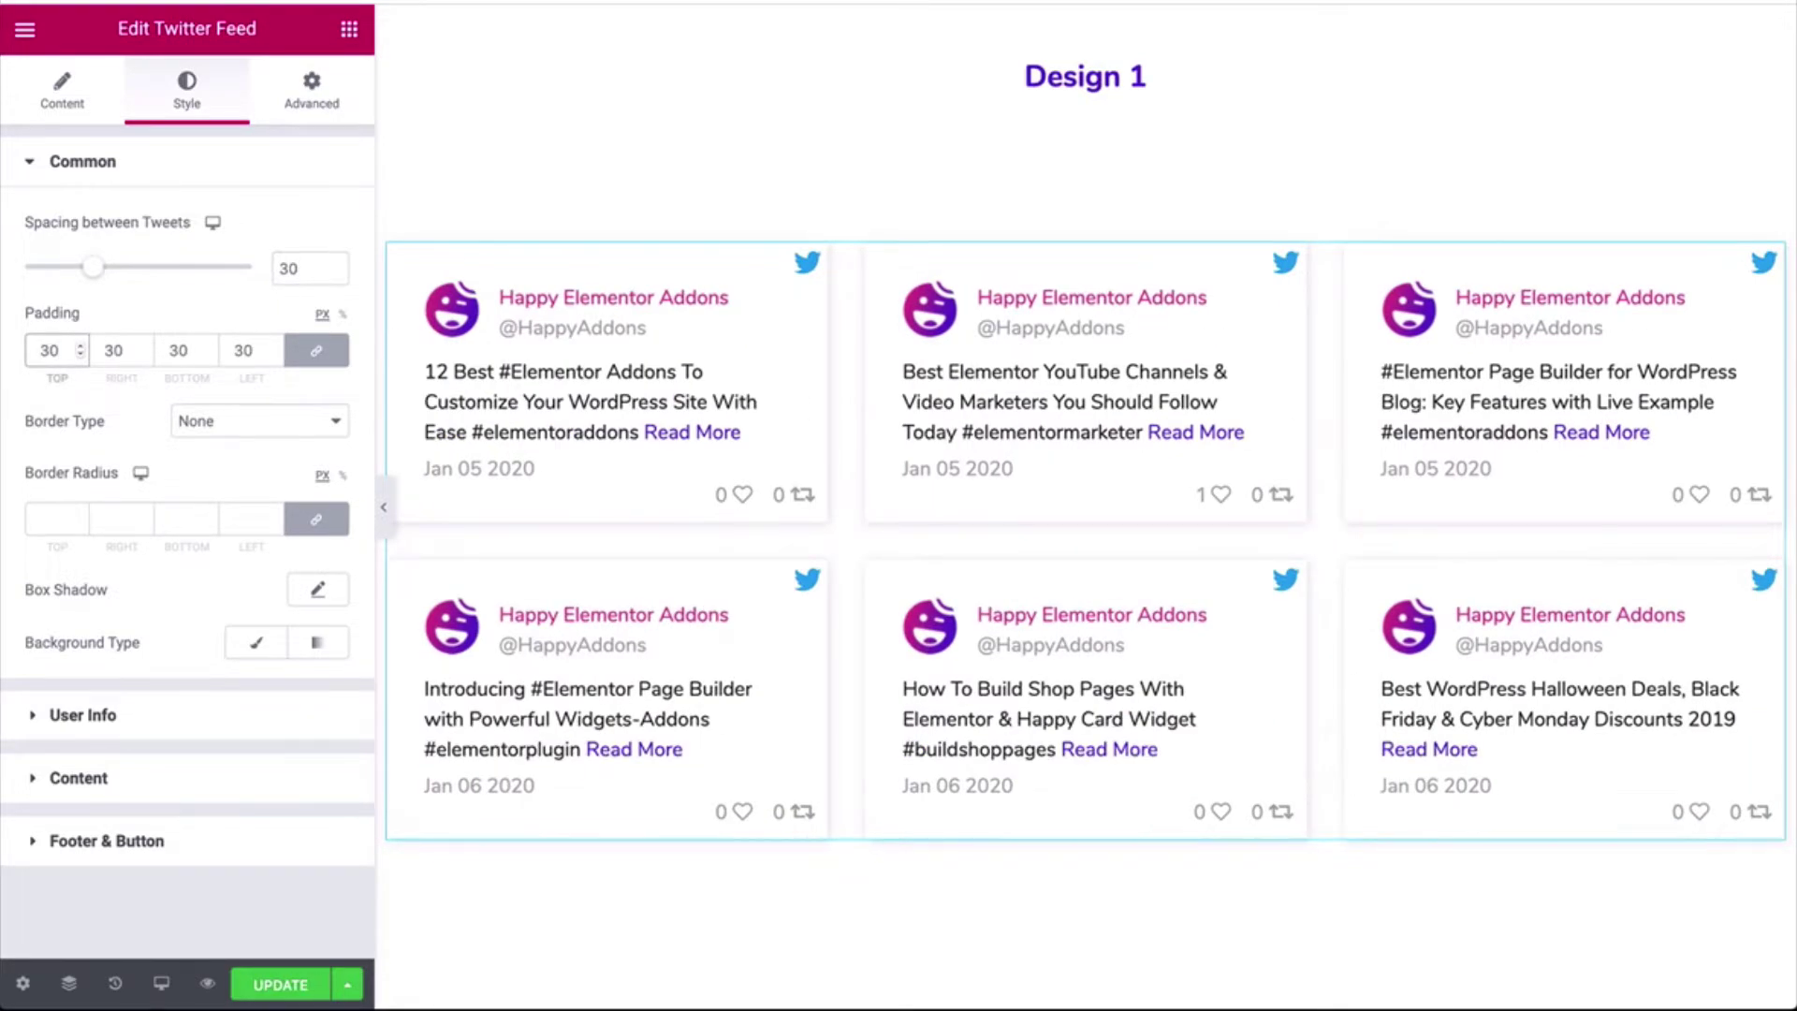
{"action": "key", "text": "BackSpace"}
{"action": "type", "text": "5"}
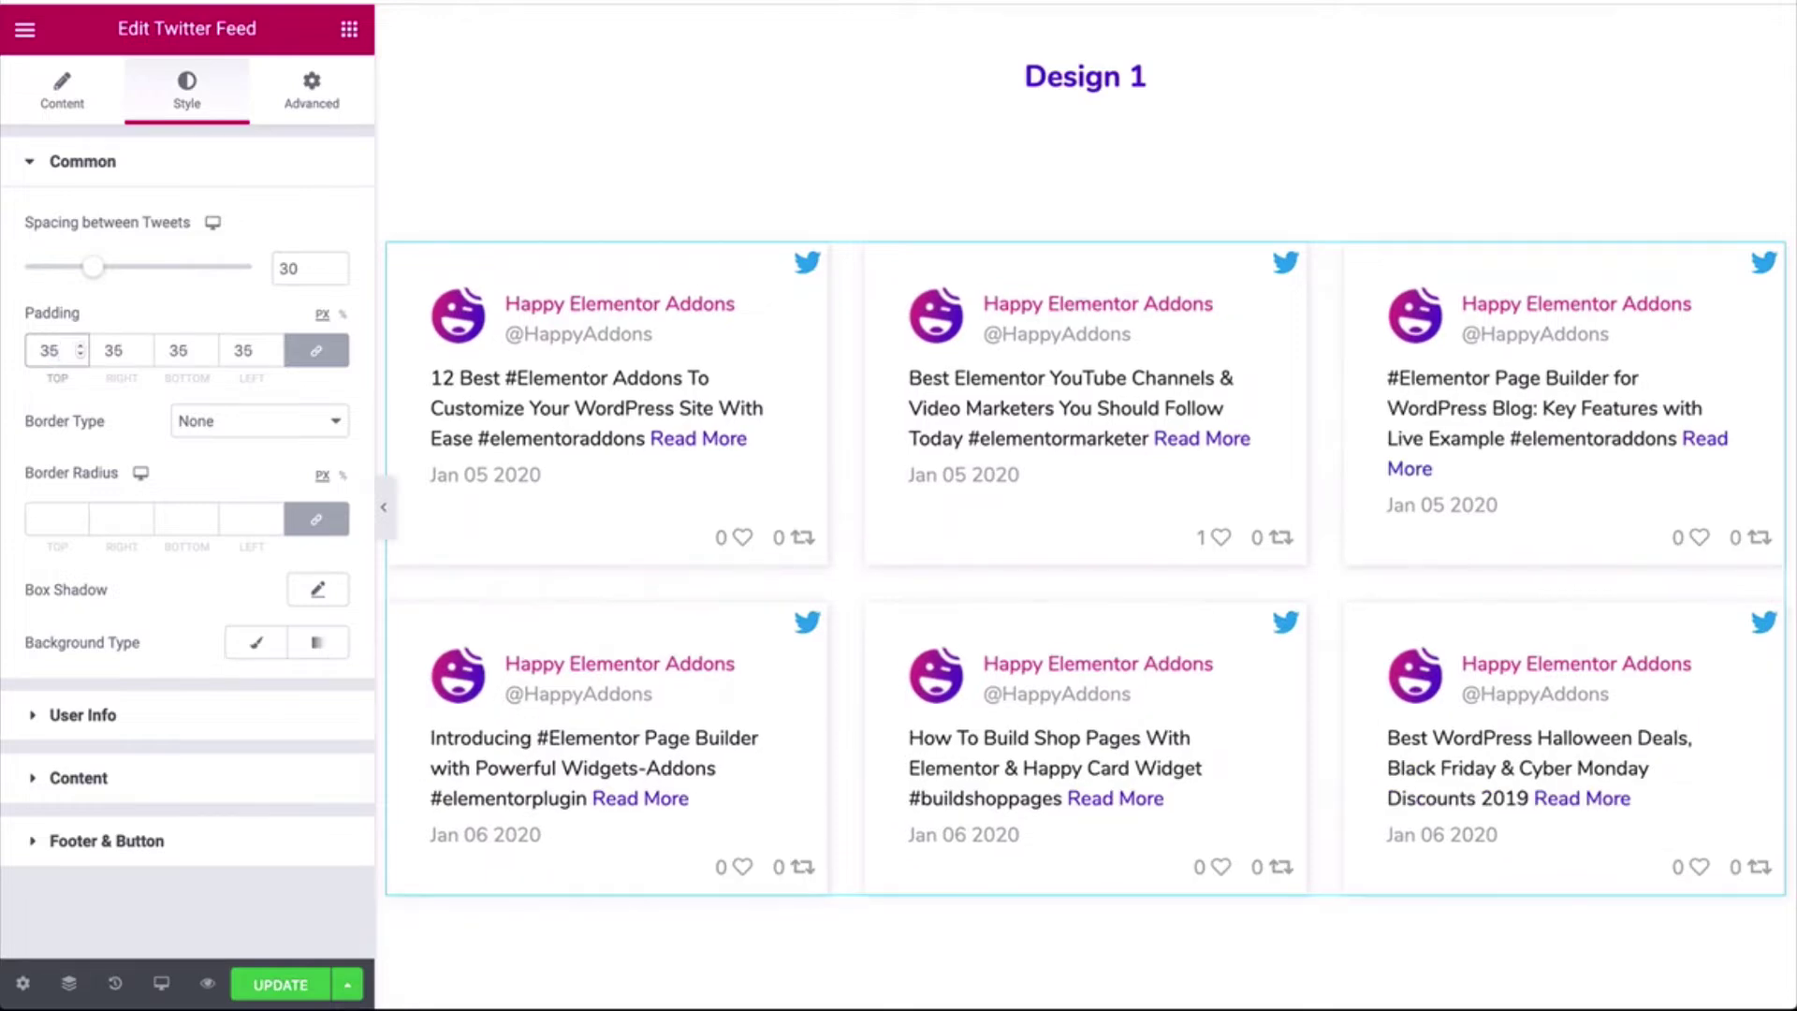
Give the tweet cards a 1 px solid light-grey border
{"action": "left_click", "coordinate": [201, 423]}
{"action": "left_click", "coordinate": [199, 441]}
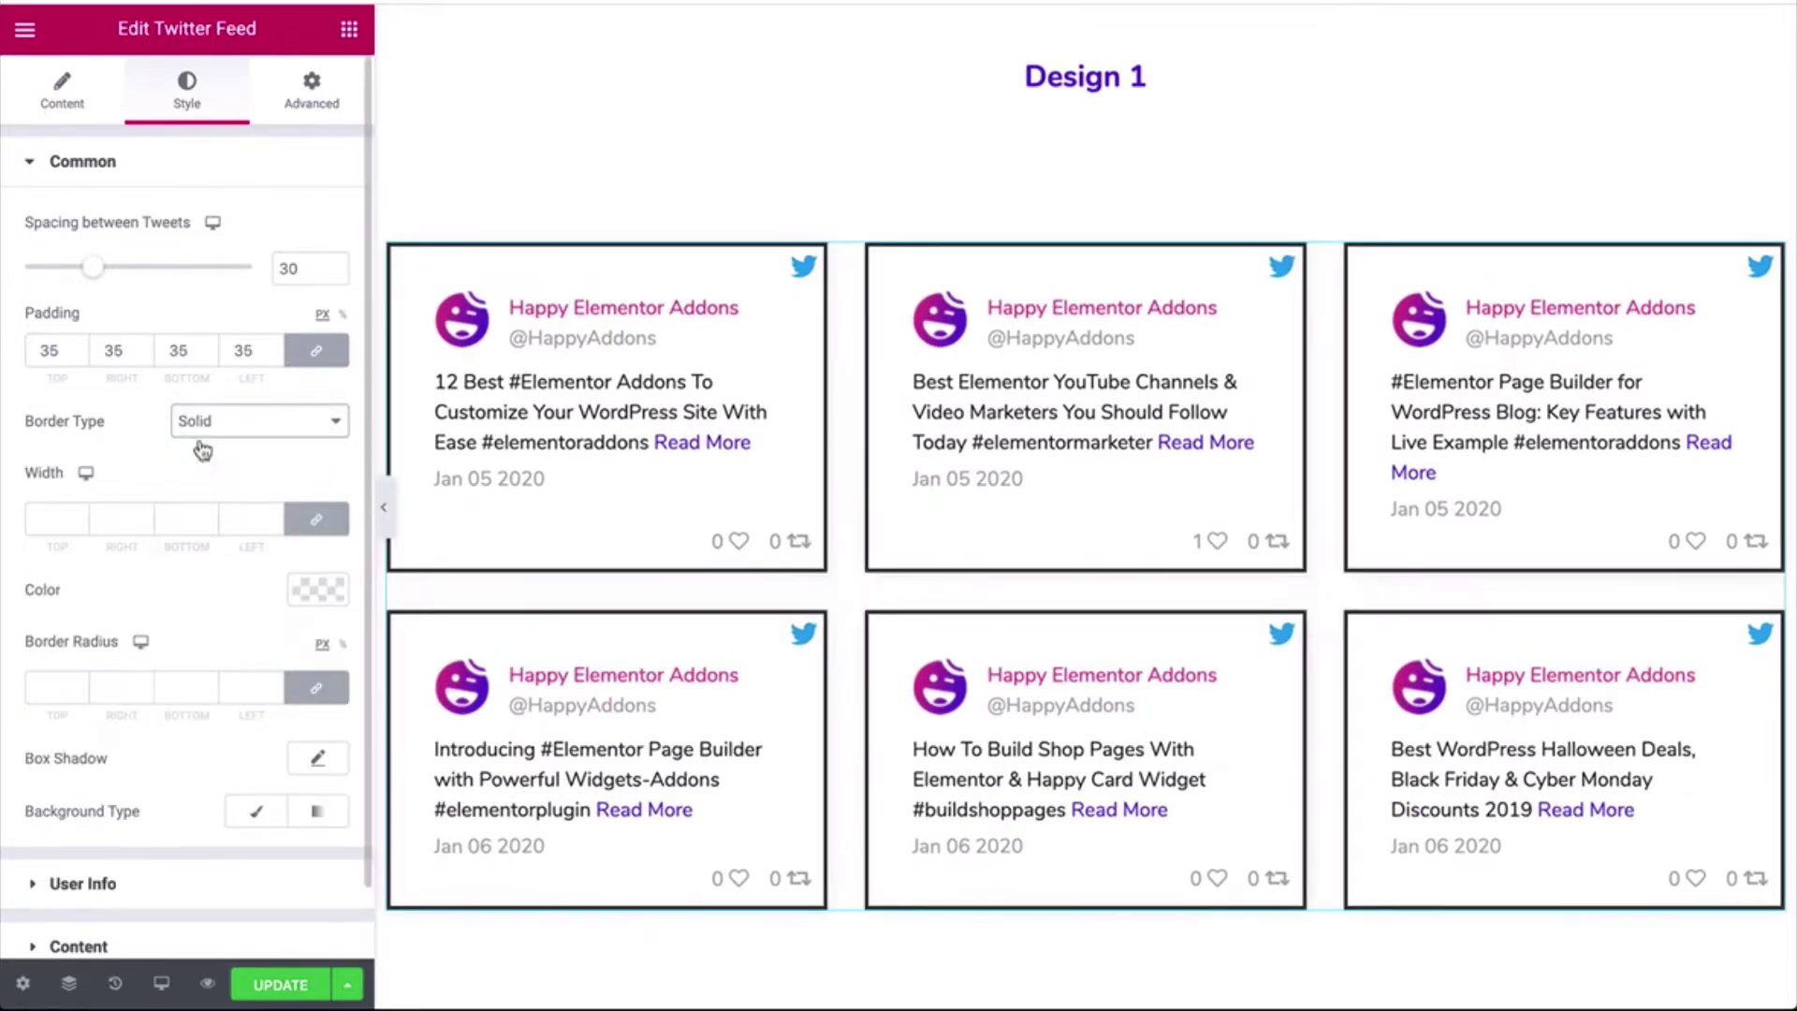
{"action": "left_click", "coordinate": [135, 517]}
{"action": "type", "text": "1"}
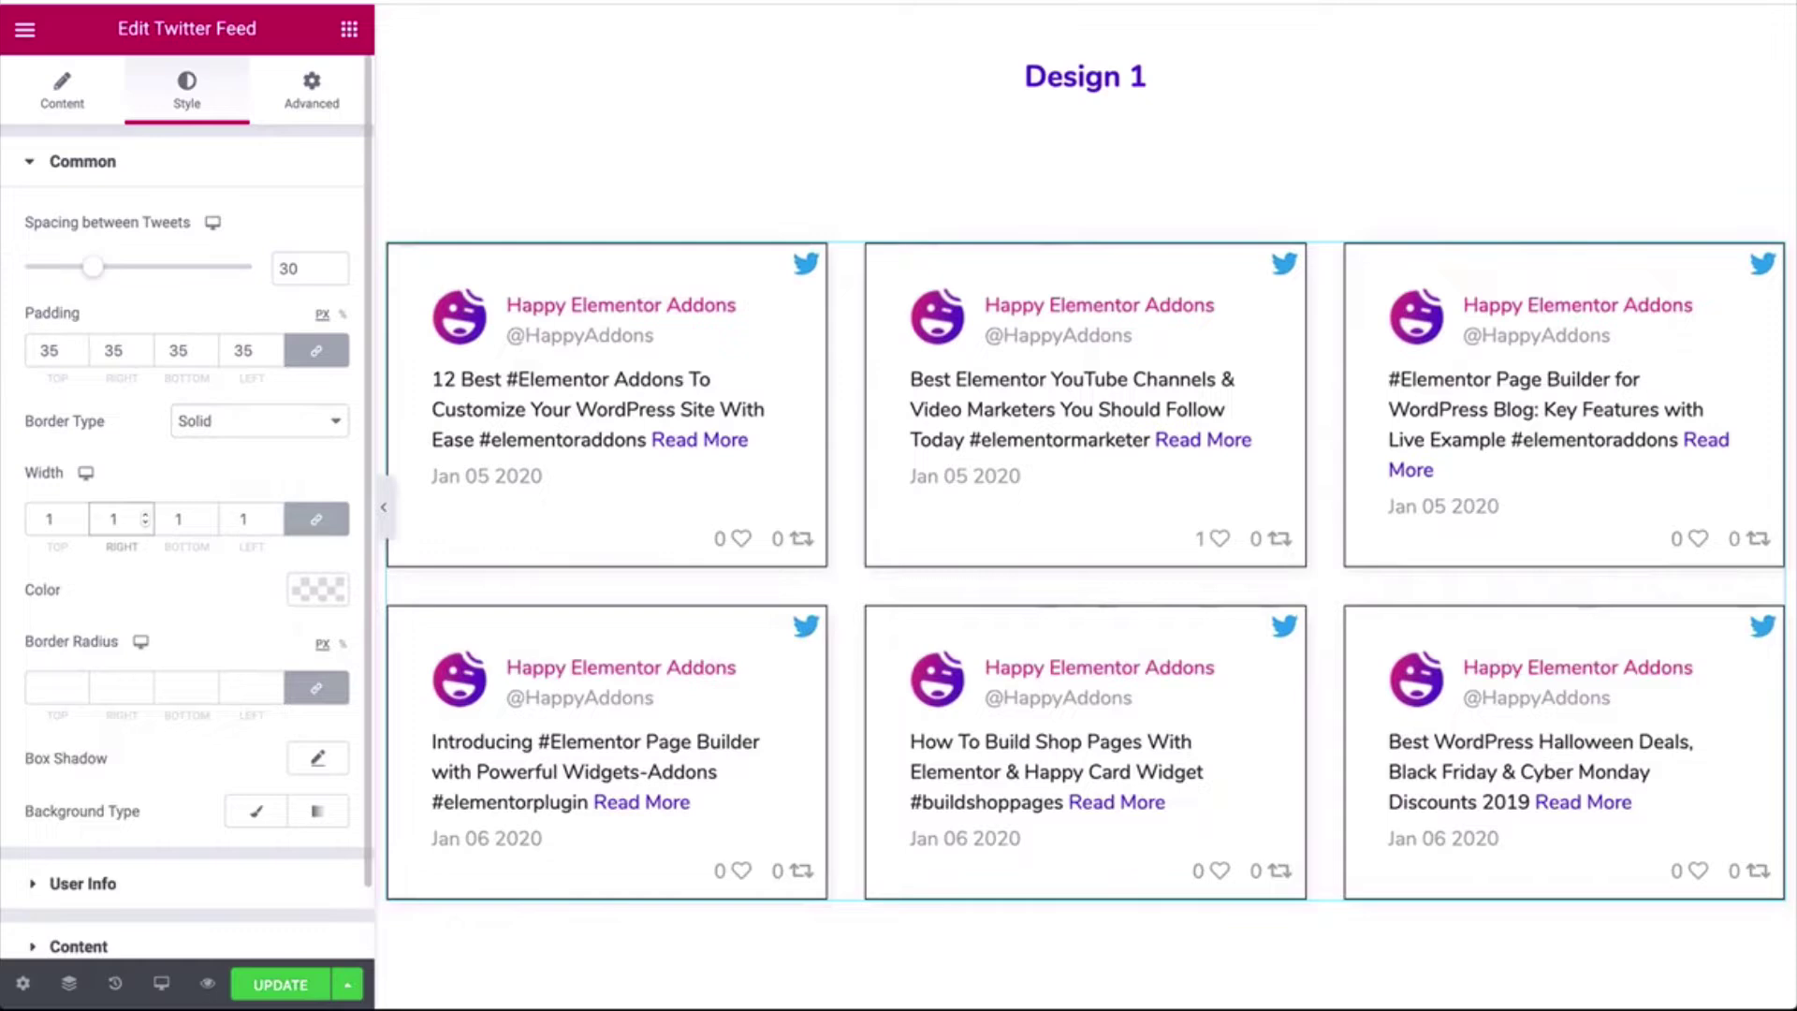
{"action": "scroll", "coordinate": [312, 521], "scroll_direction": "down", "scroll_amount": 1}
{"action": "left_click", "coordinate": [318, 512]}
{"action": "left_click", "coordinate": [121, 606]}
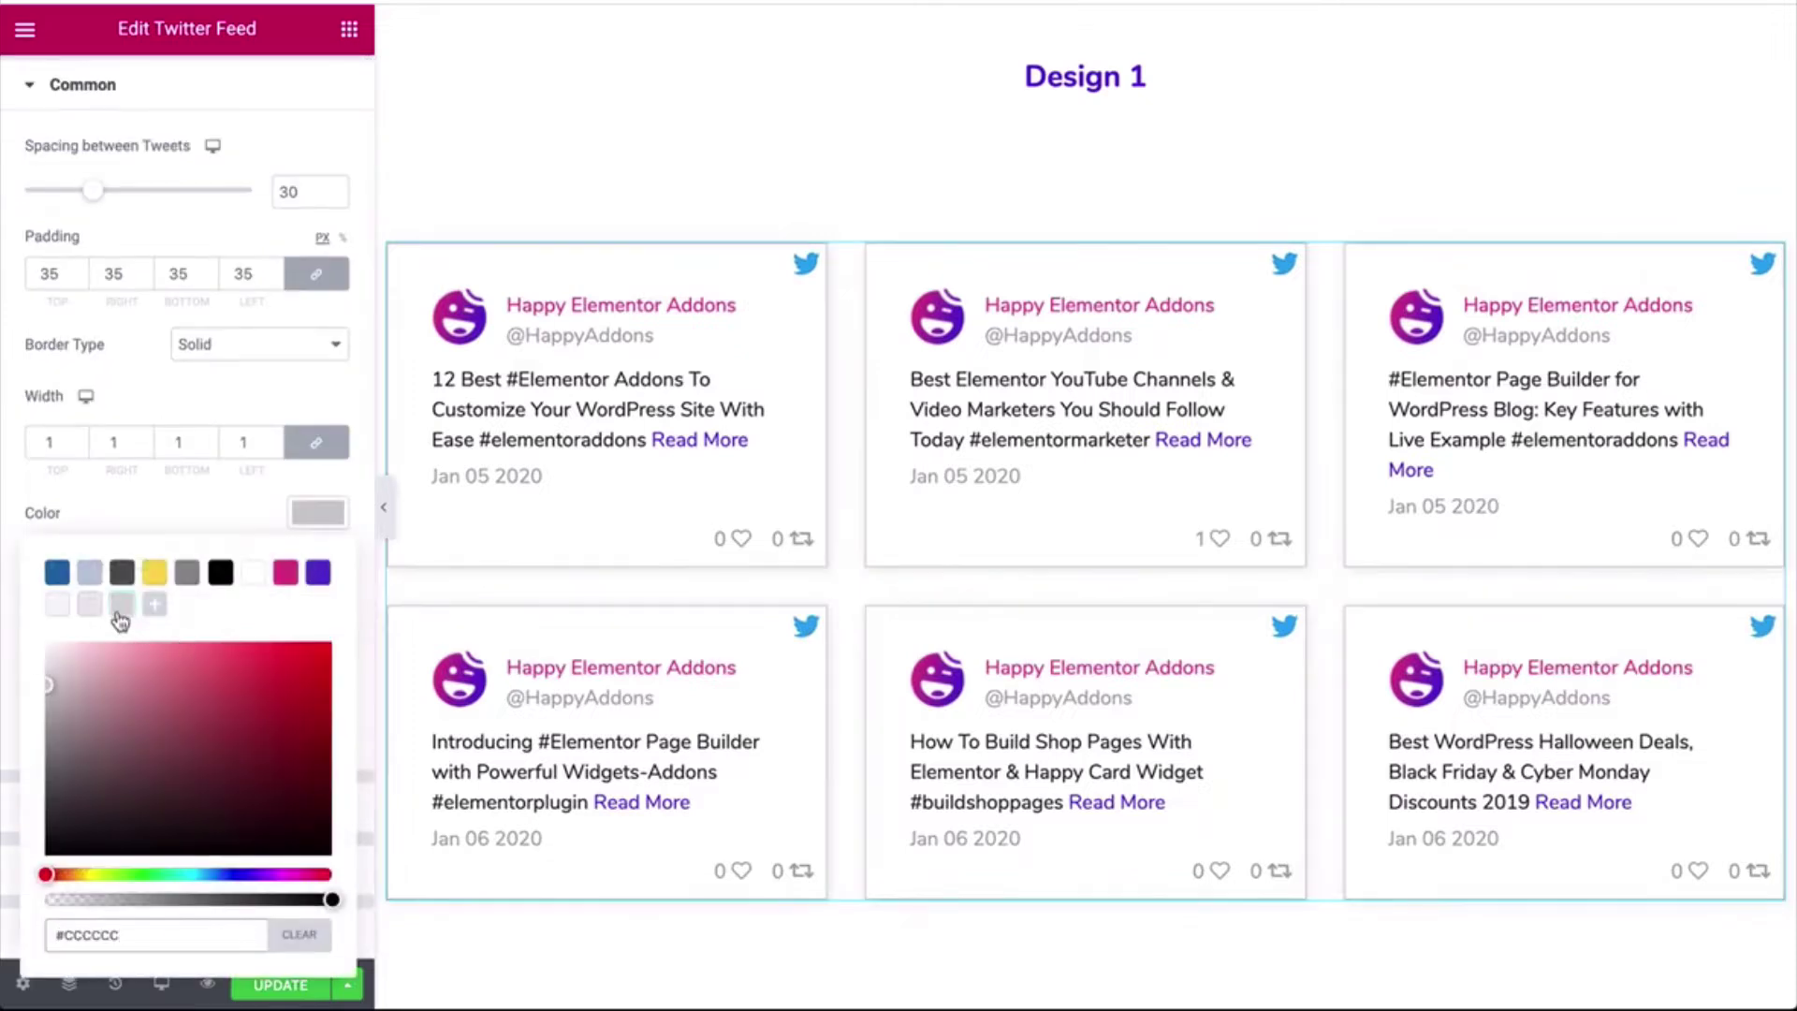
{"action": "left_click", "coordinate": [91, 604]}
{"action": "left_click", "coordinate": [233, 513]}
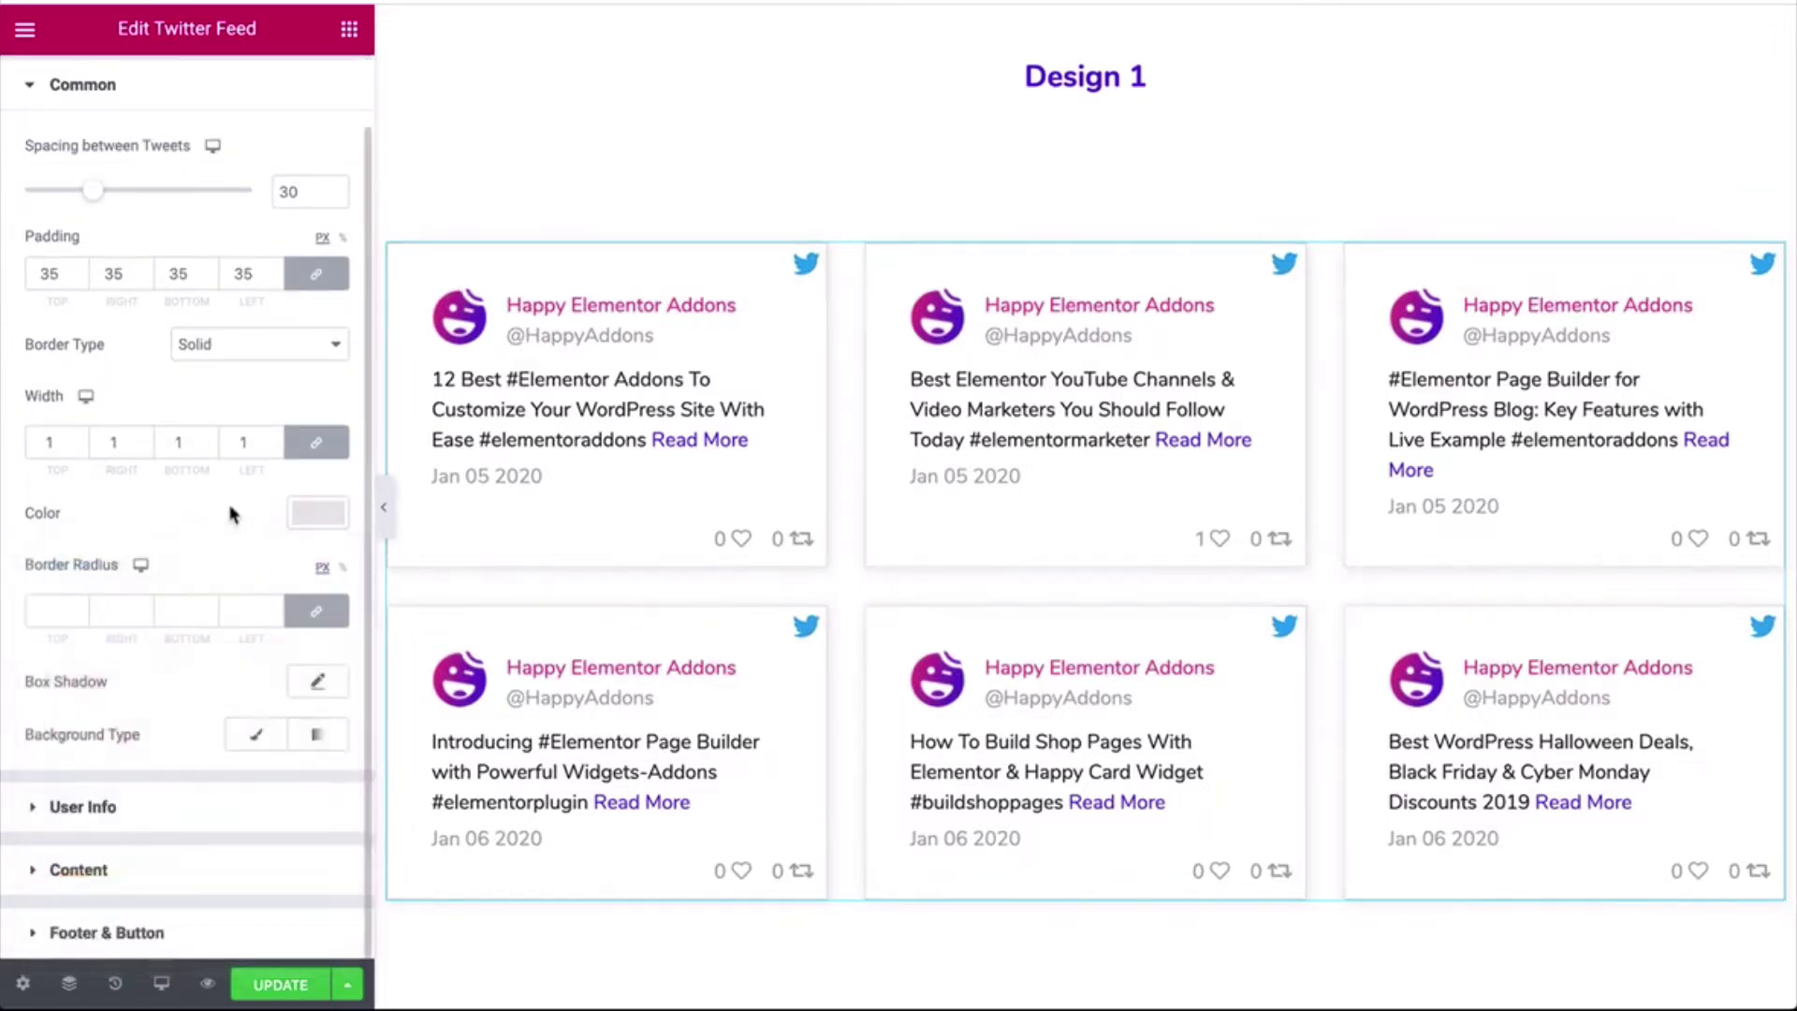
Remove the gaps between cards and set the box shadow blur to 0
{"action": "left_click", "coordinate": [284, 192]}
{"action": "key", "text": "Delete"}
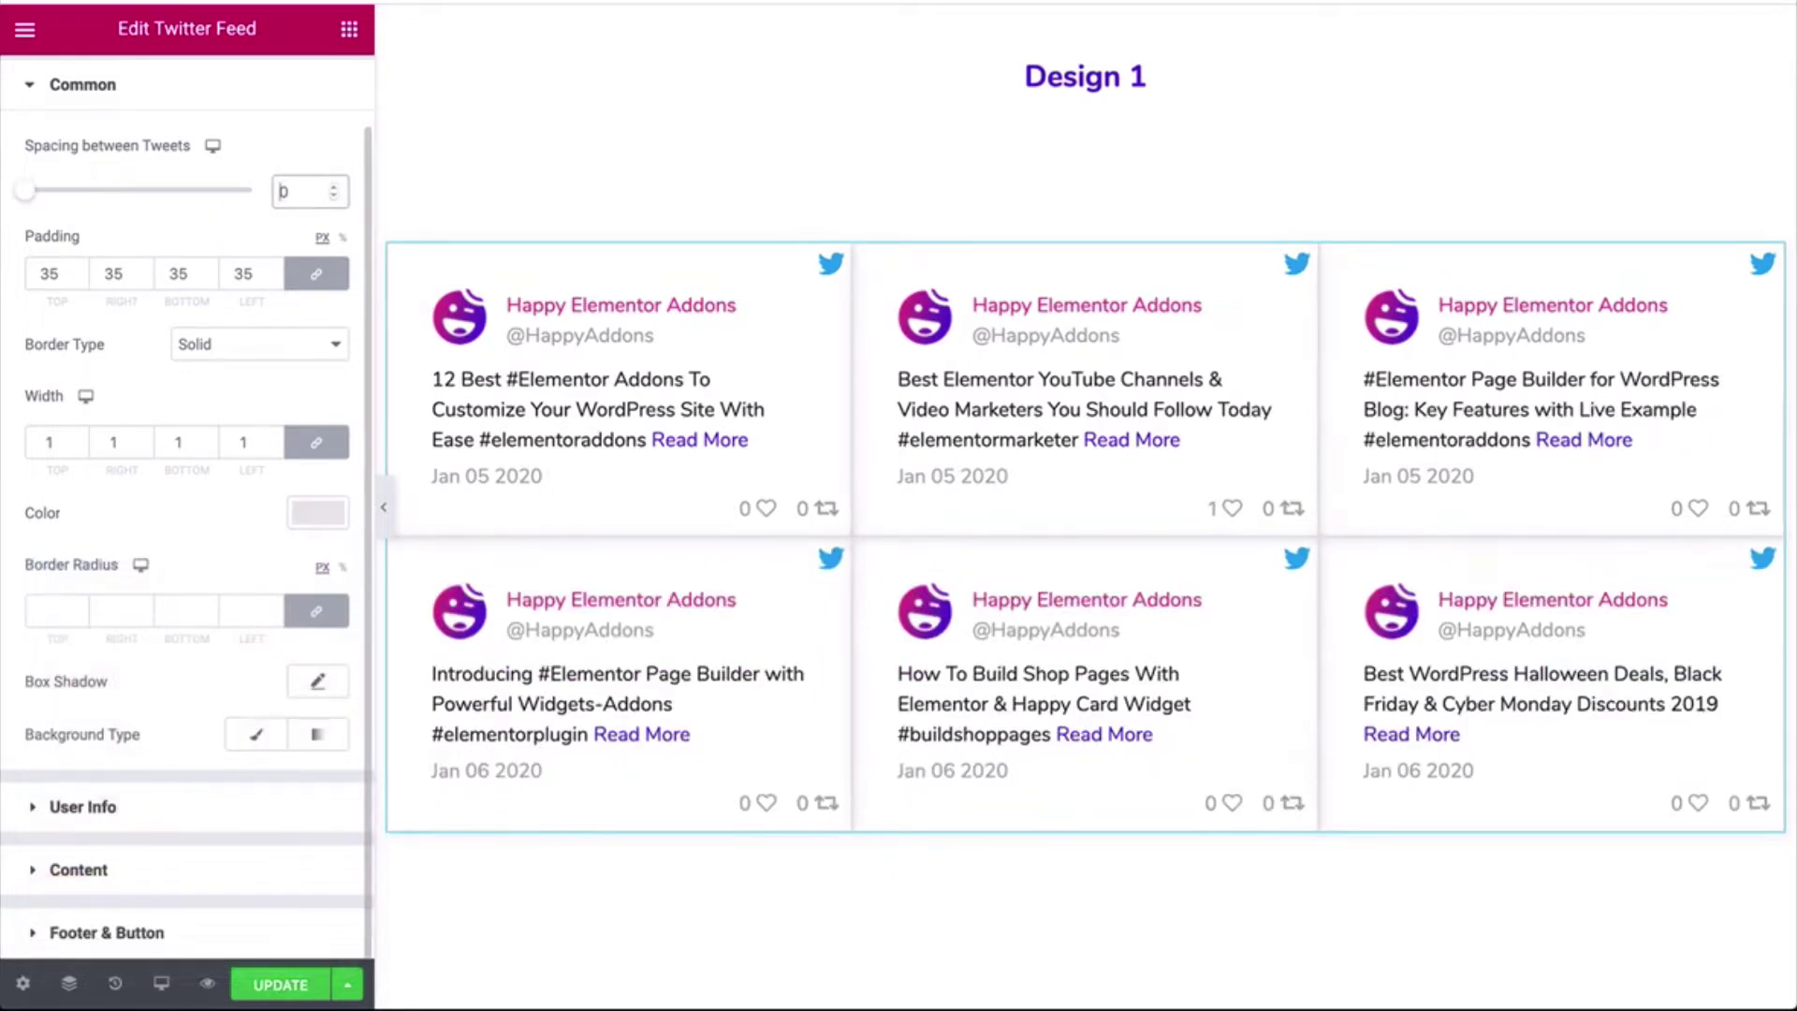
{"action": "scroll", "coordinate": [493, 634], "scroll_direction": "down", "scroll_amount": 1}
{"action": "left_click", "coordinate": [316, 681]}
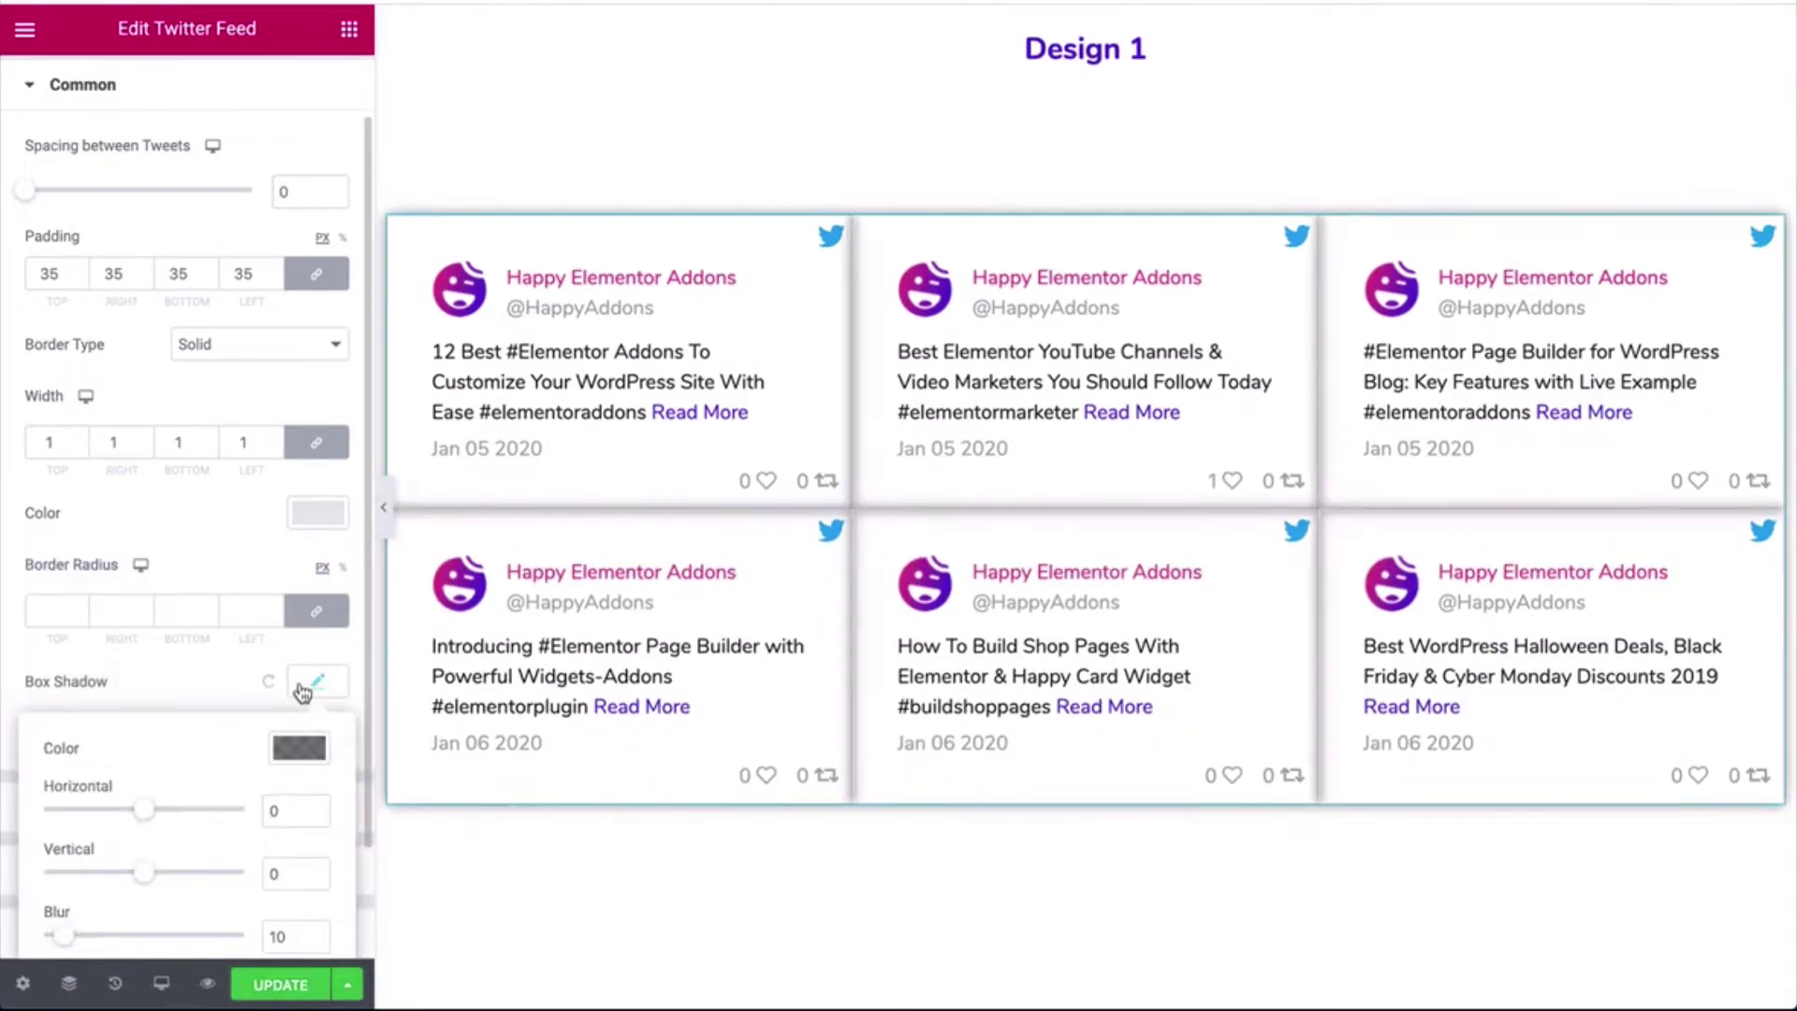
{"action": "scroll", "coordinate": [299, 780], "scroll_direction": "down", "scroll_amount": 1}
{"action": "left_click", "coordinate": [273, 827]}
{"action": "key", "text": "Delete"}
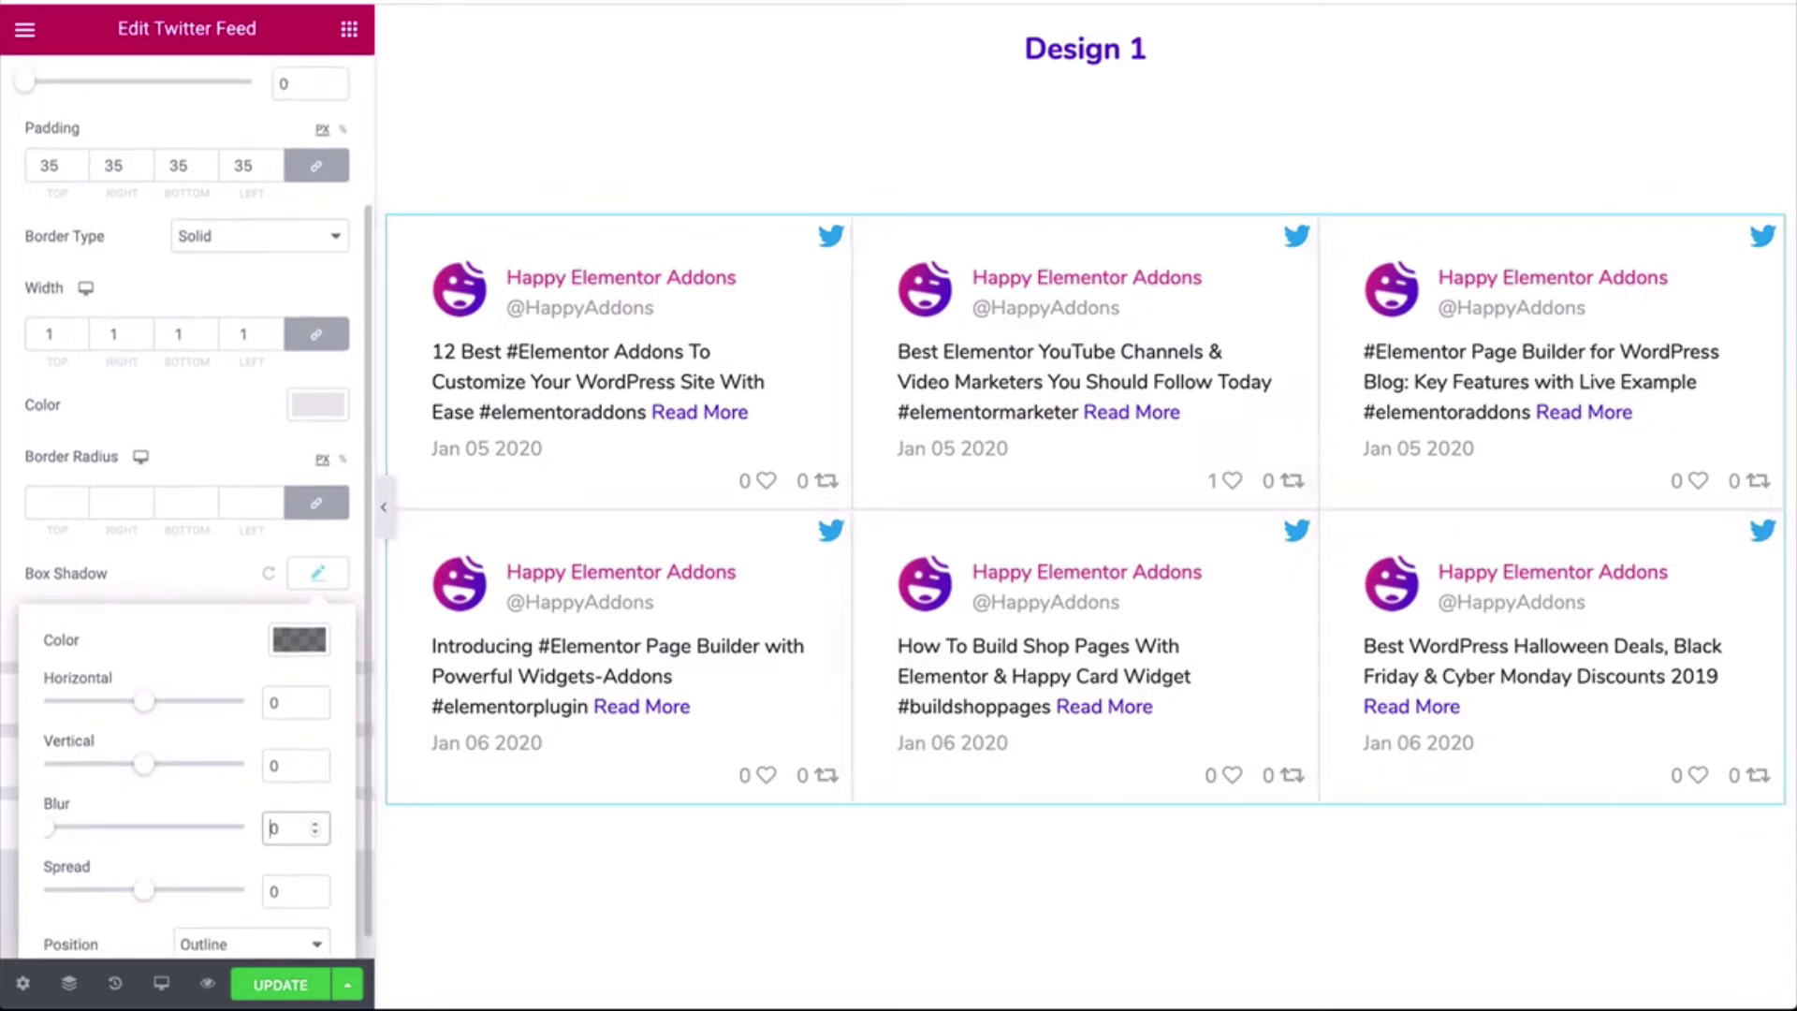
{"action": "left_click", "coordinate": [248, 599]}
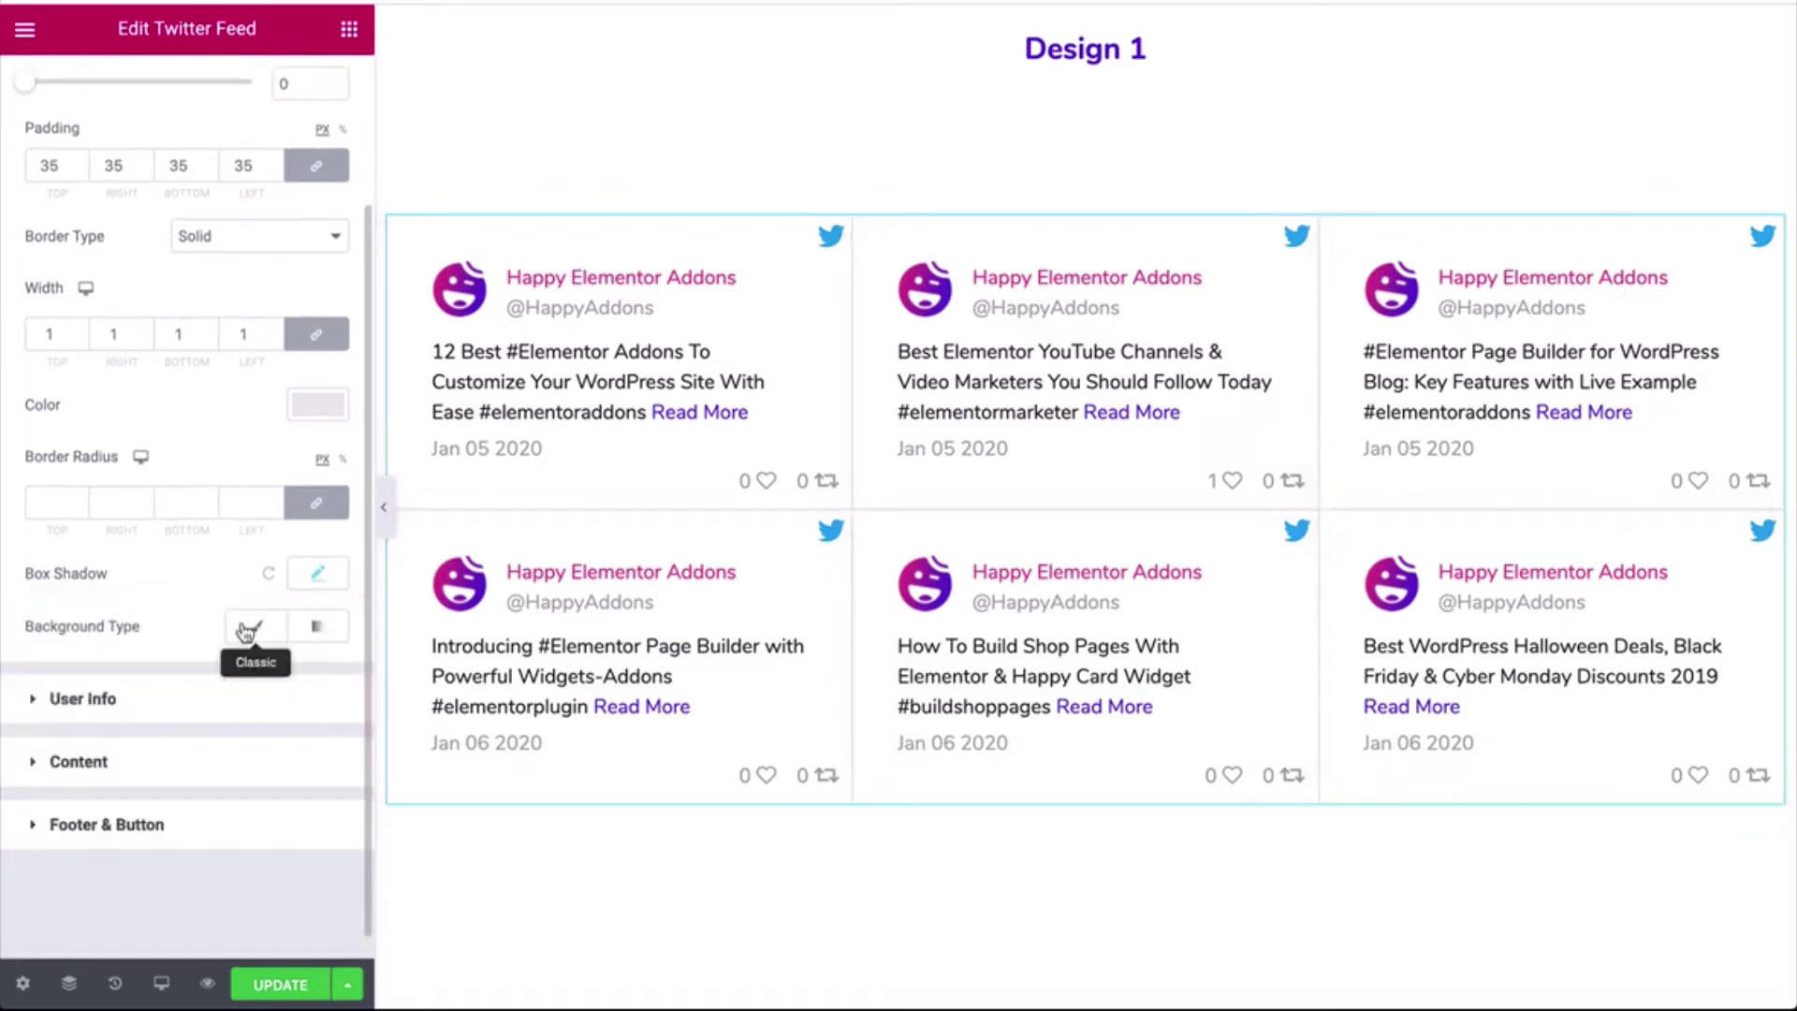
Preview the page, then try Classic card background colours and a media library image
{"action": "scroll", "coordinate": [562, 580], "scroll_direction": "down", "scroll_amount": 1}
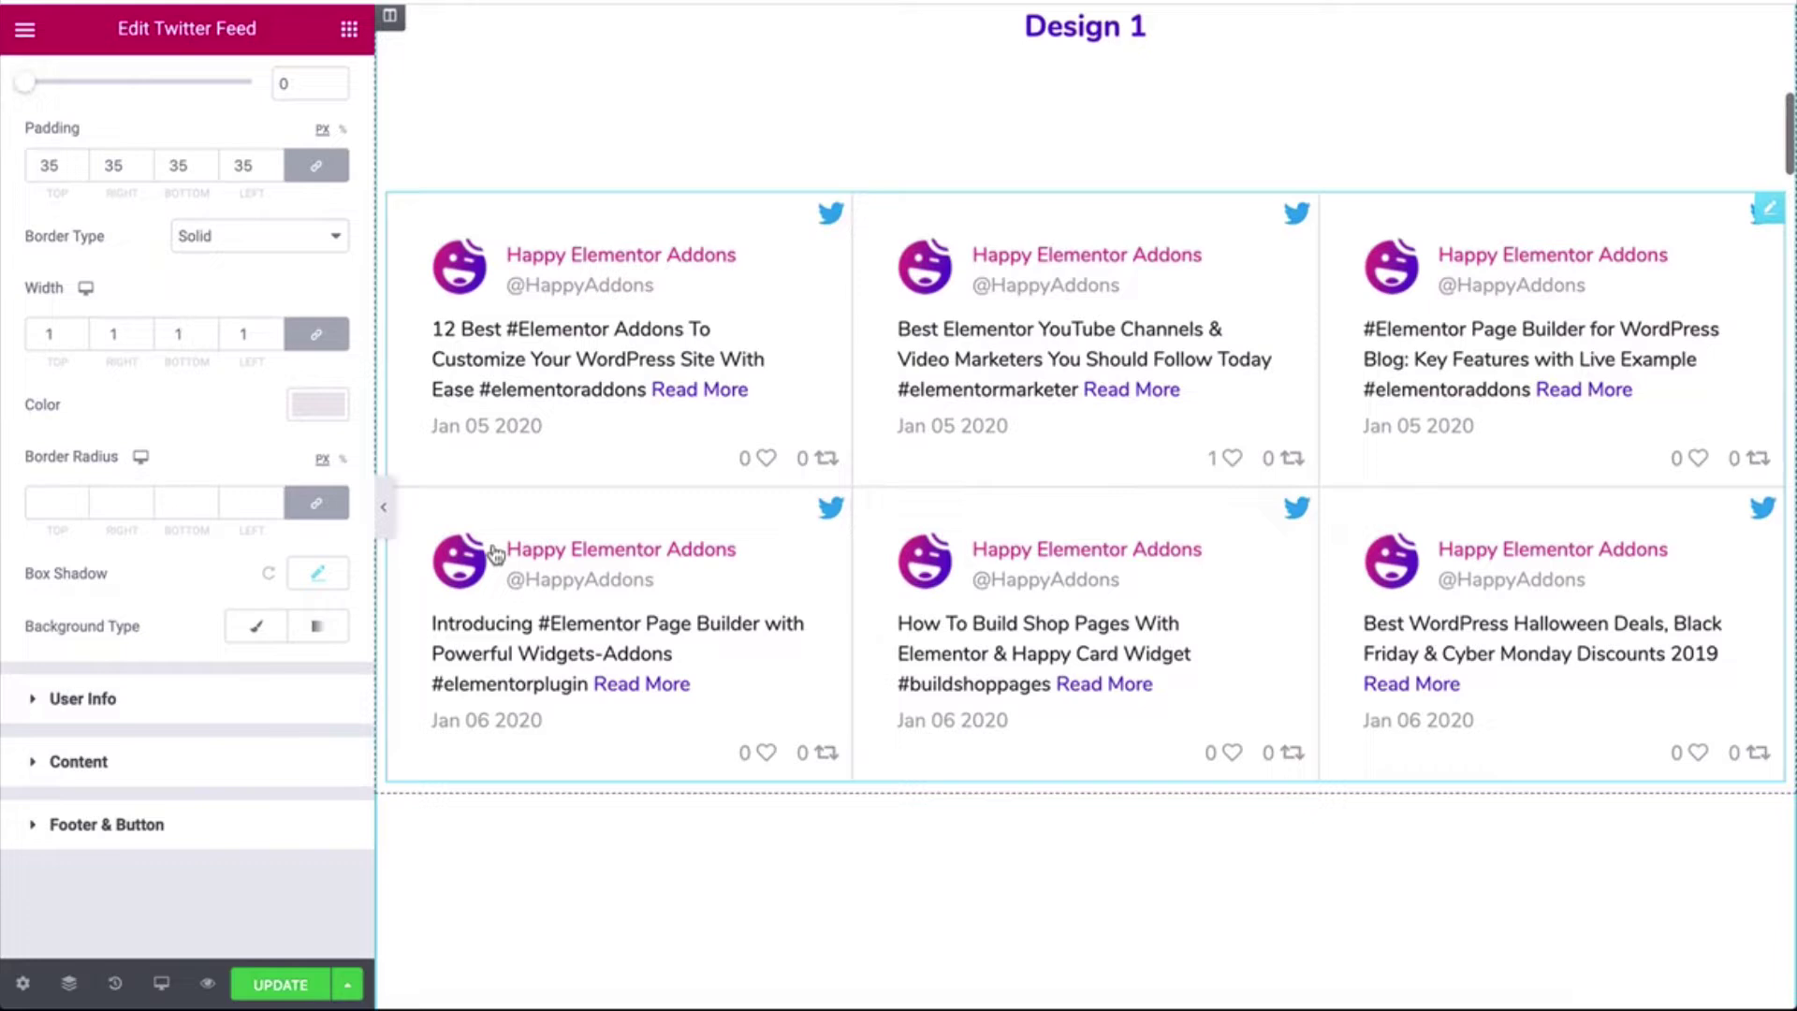
{"action": "left_click", "coordinate": [384, 507]}
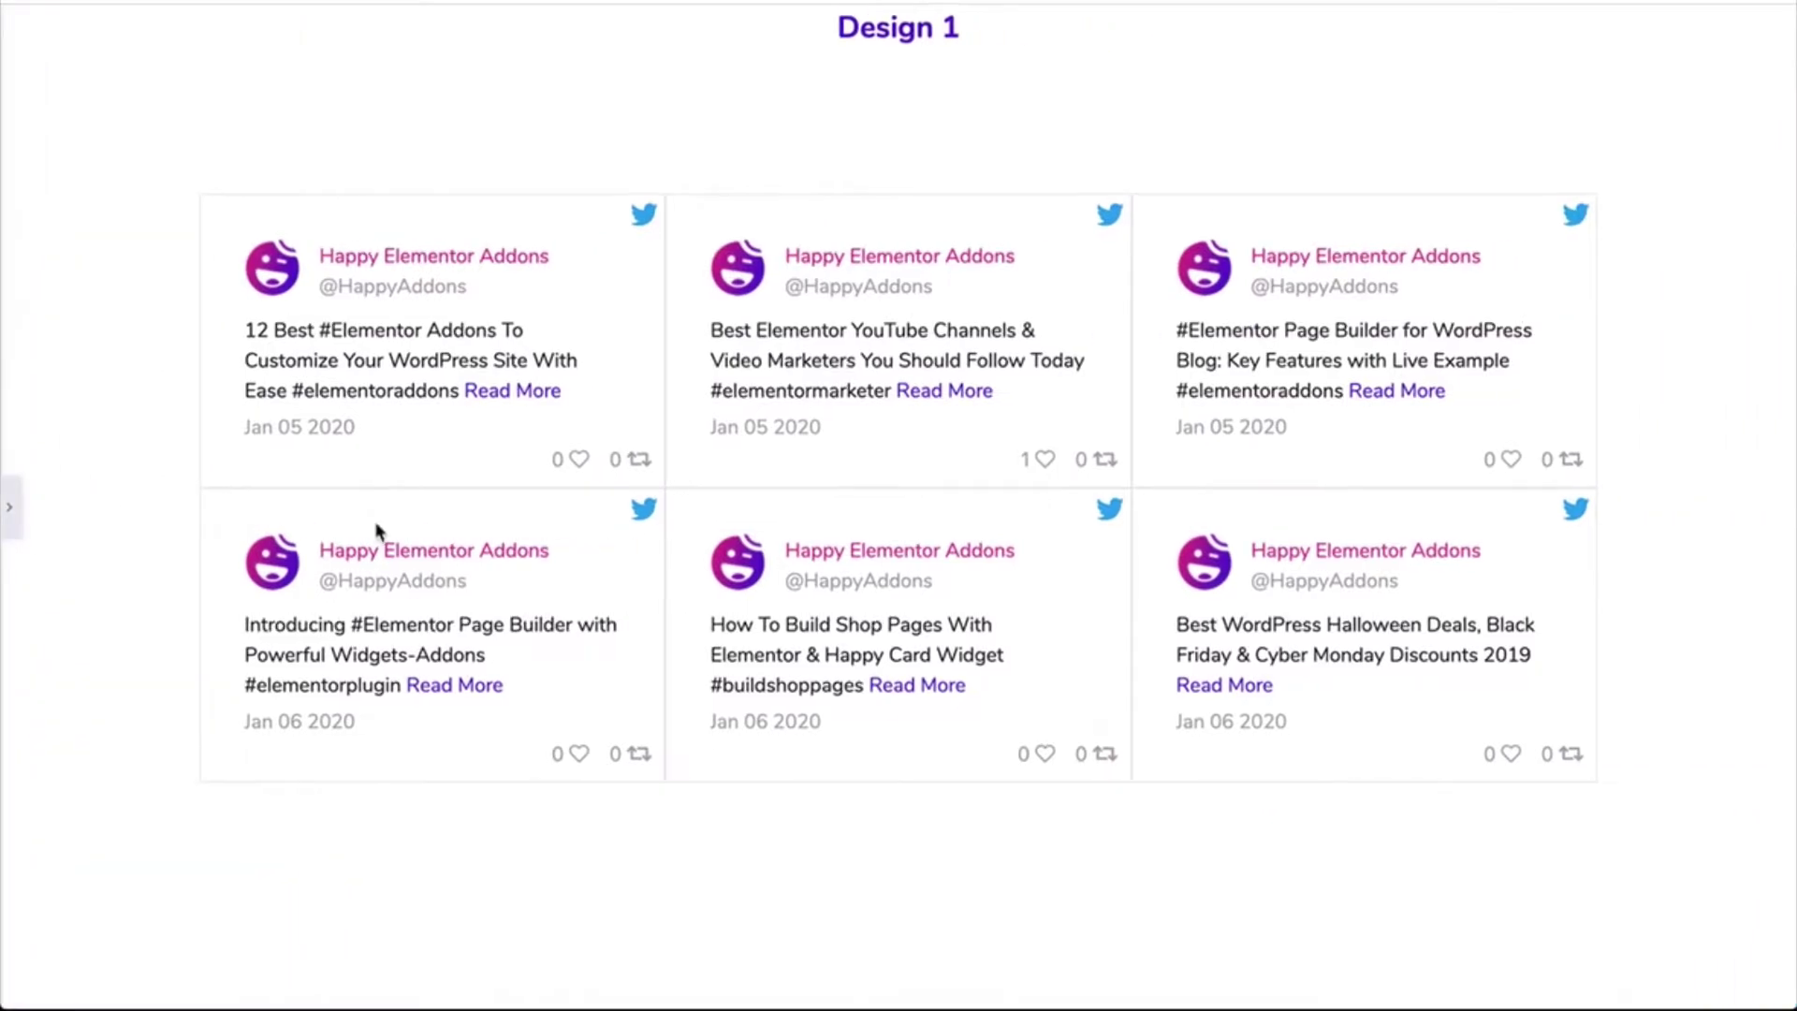
{"action": "left_click", "coordinate": [10, 510]}
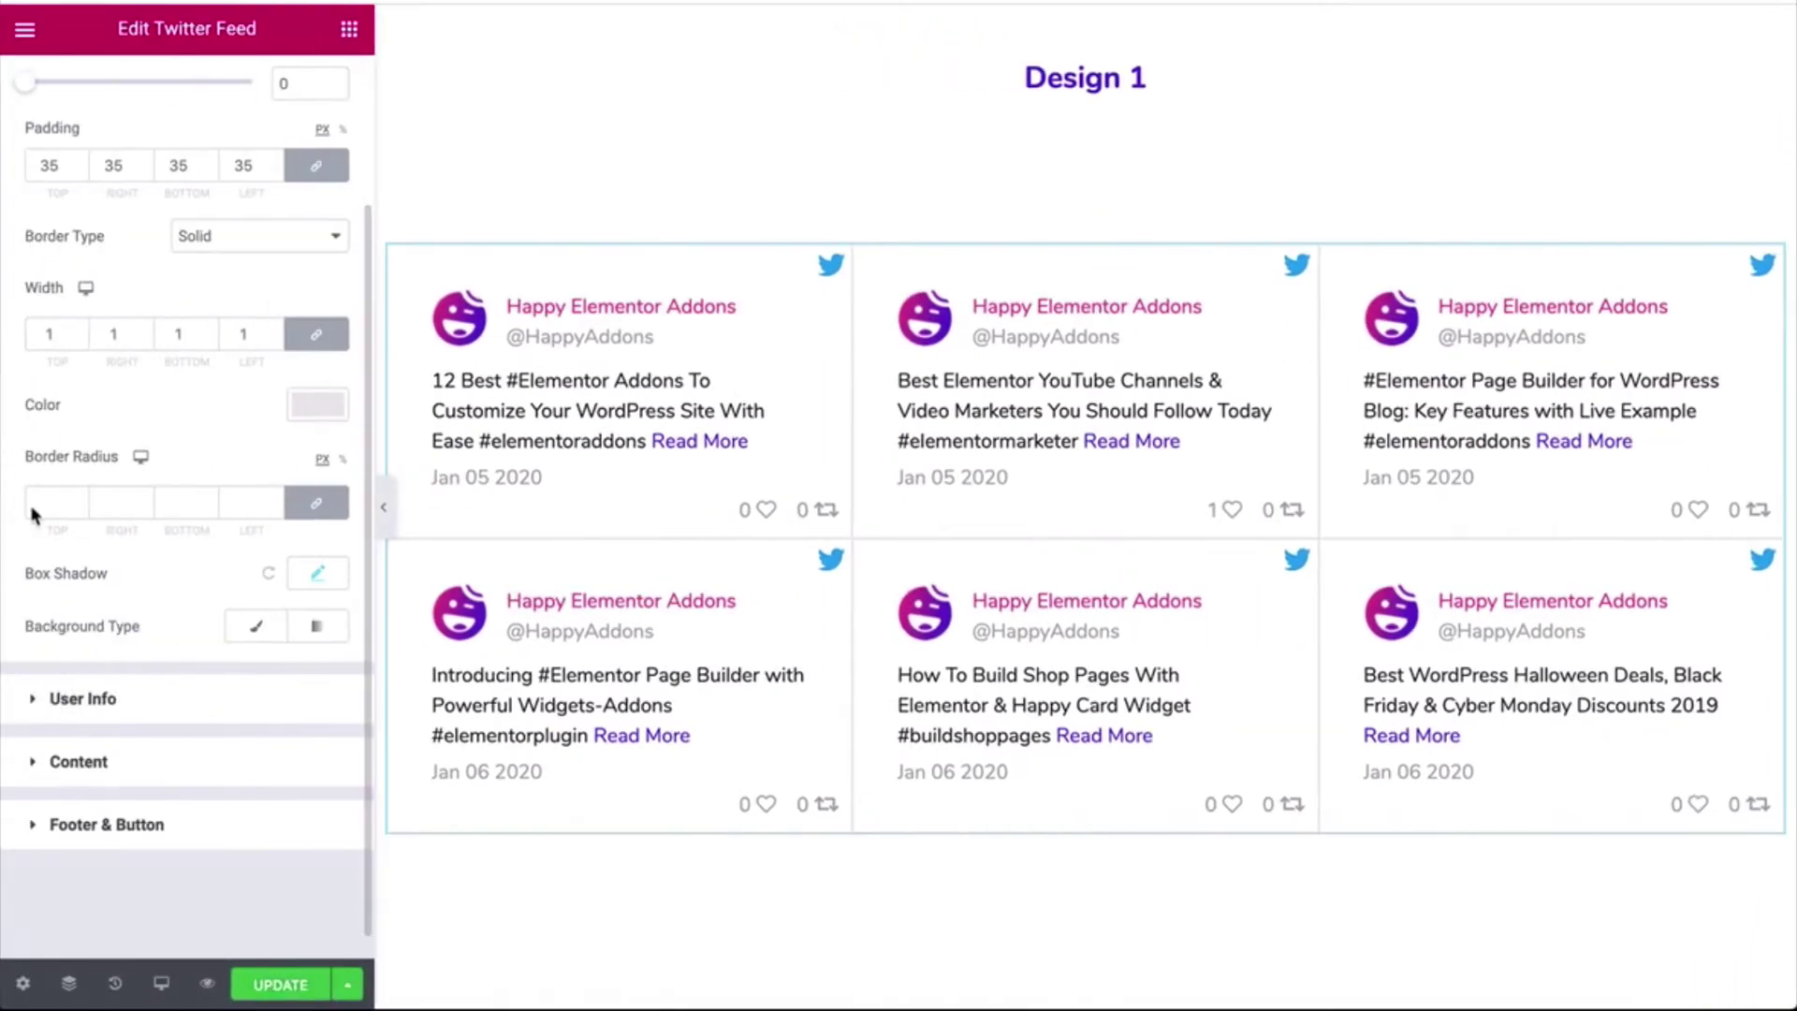
{"action": "left_click", "coordinate": [248, 637]}
{"action": "scroll", "coordinate": [253, 627], "scroll_direction": "down", "scroll_amount": 3}
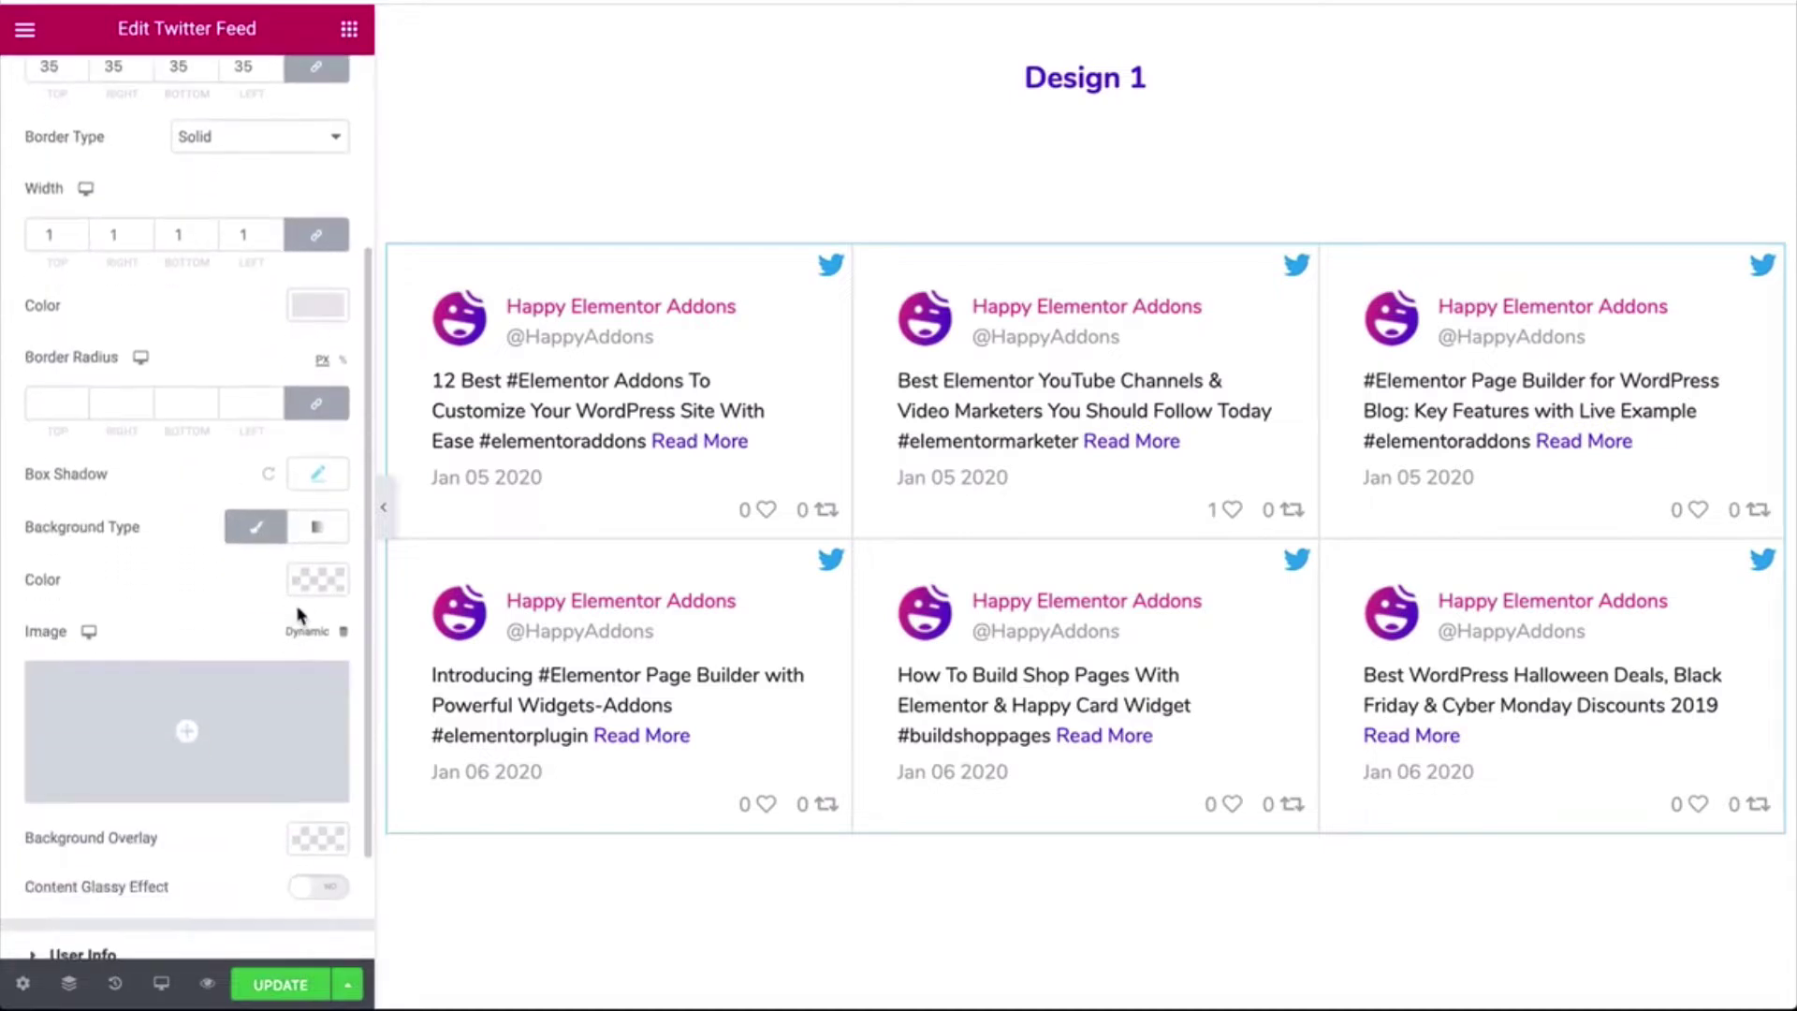
{"action": "left_click", "coordinate": [309, 583]}
{"action": "left_click", "coordinate": [61, 222]}
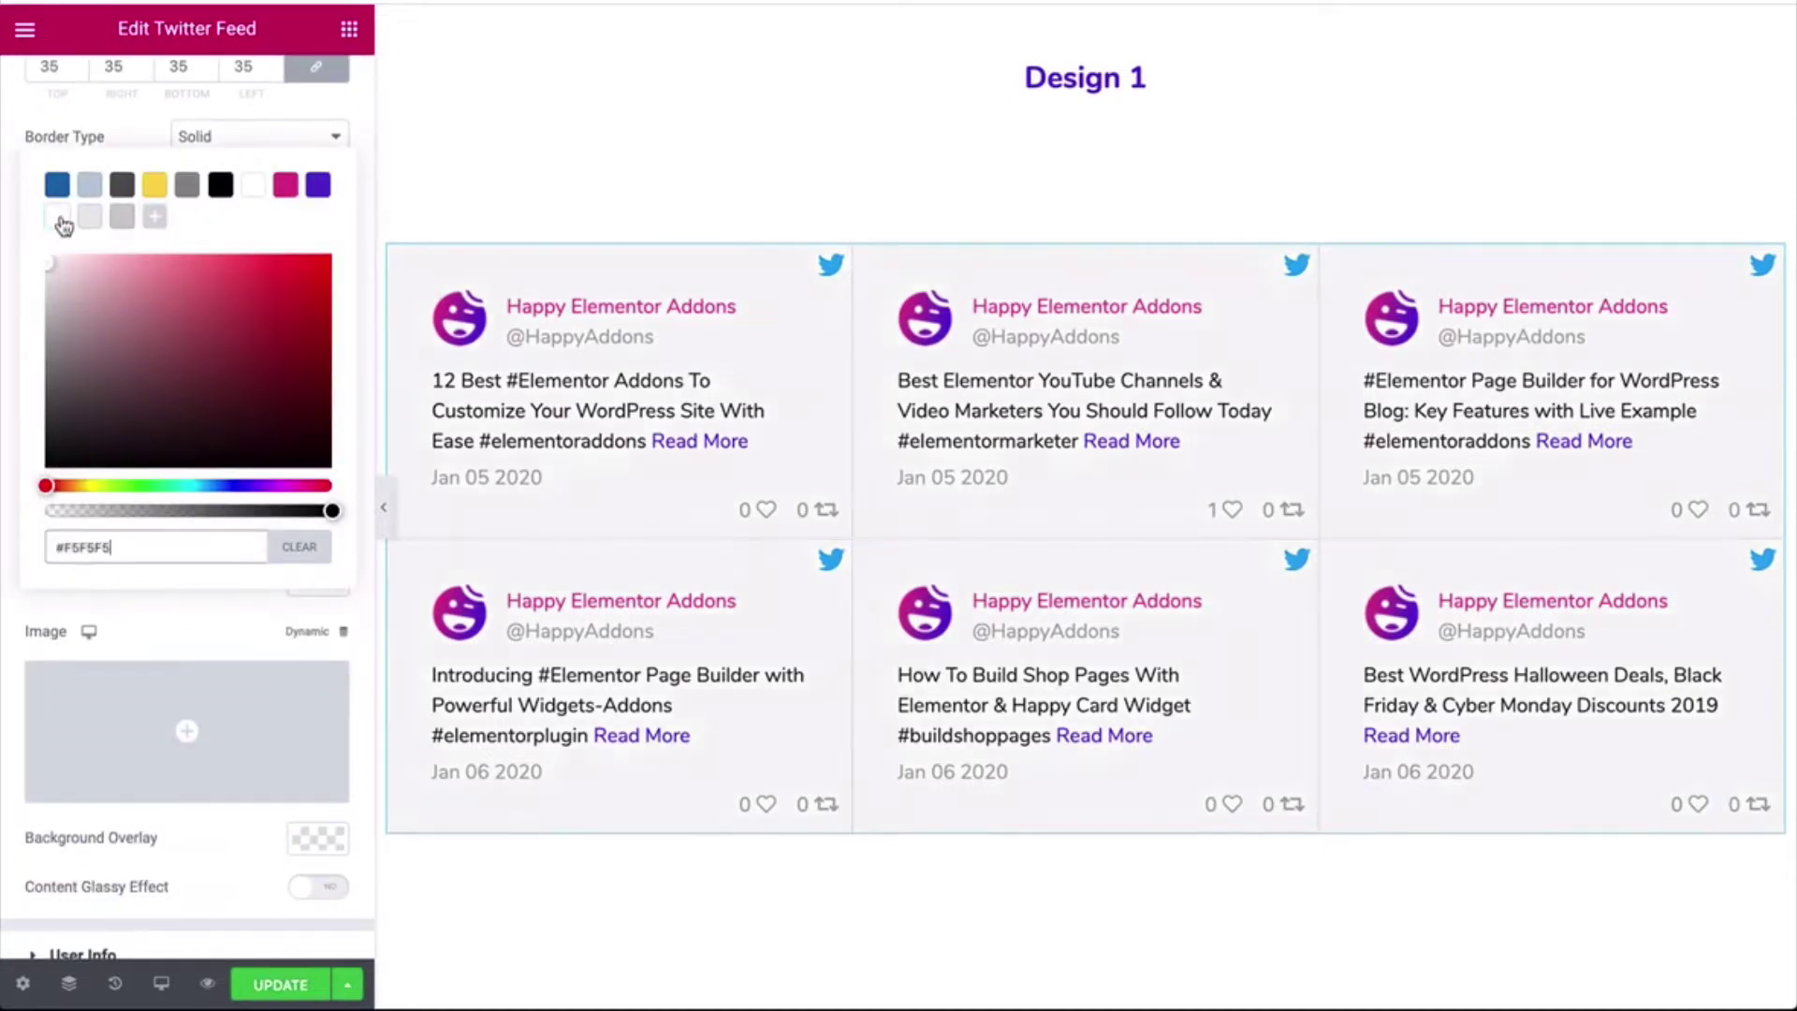
{"action": "left_click", "coordinate": [122, 219]}
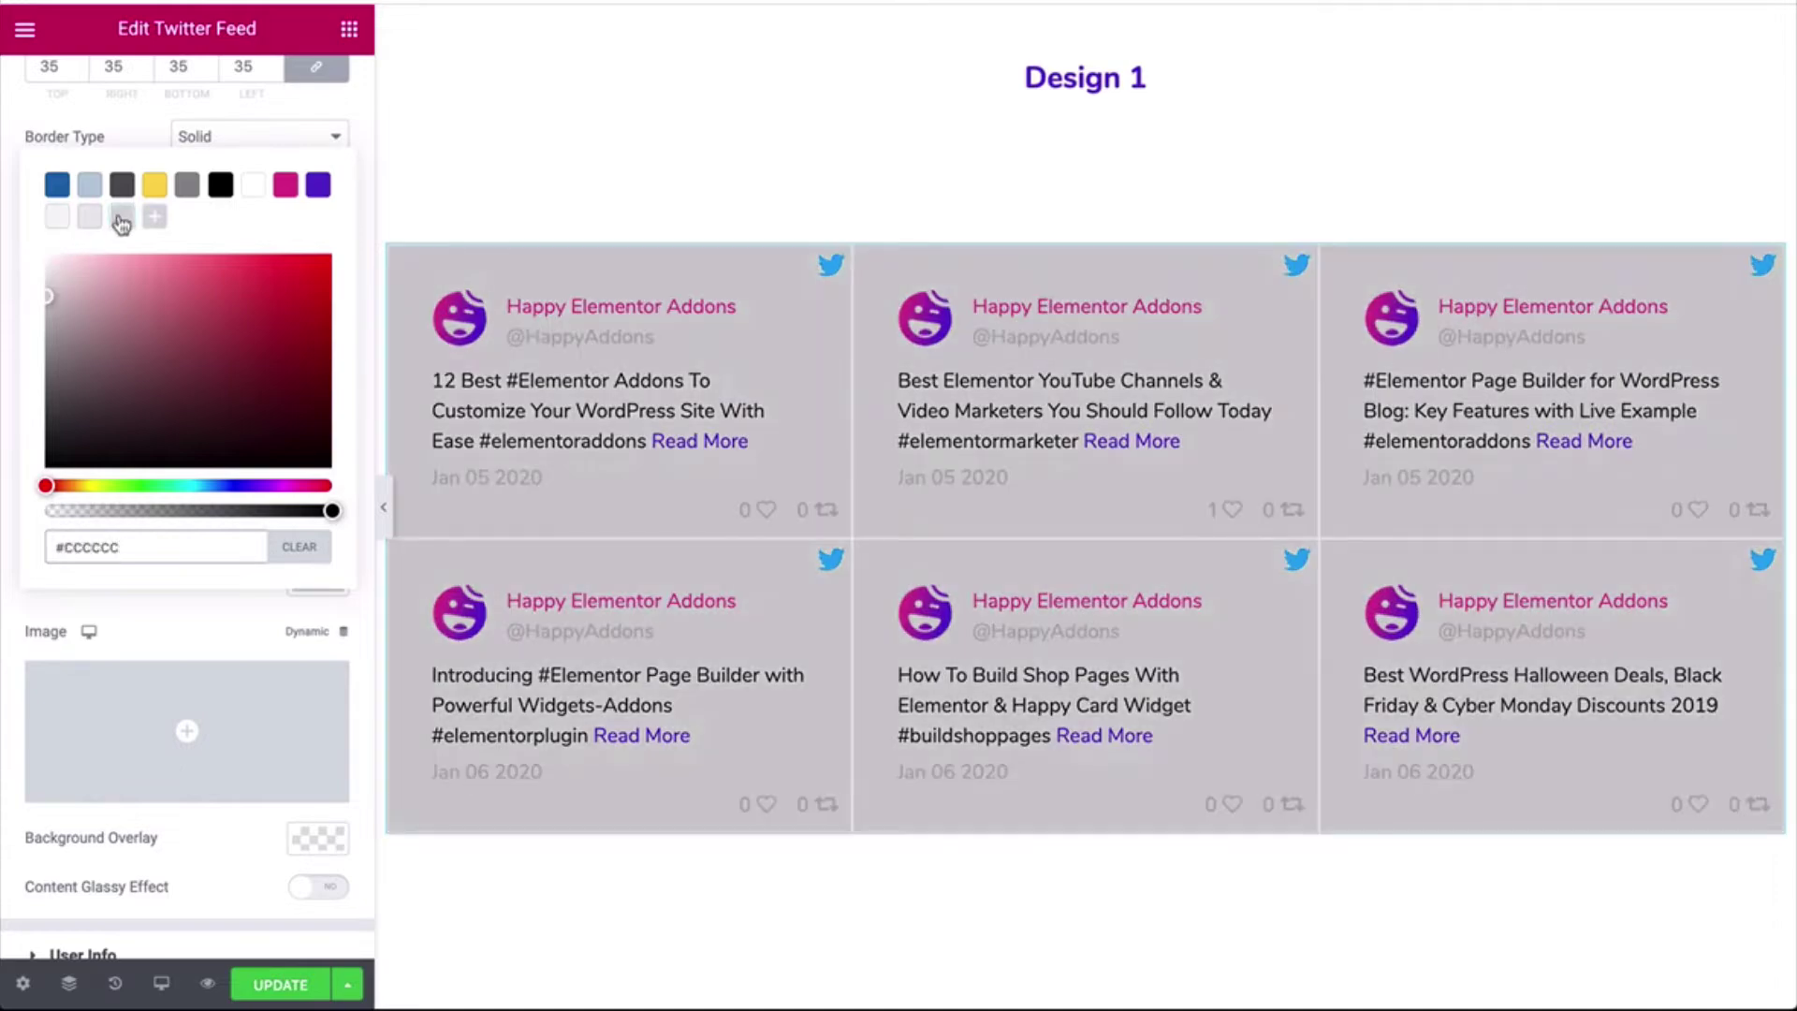
{"action": "left_click", "coordinate": [90, 217]}
{"action": "left_click", "coordinate": [187, 731]}
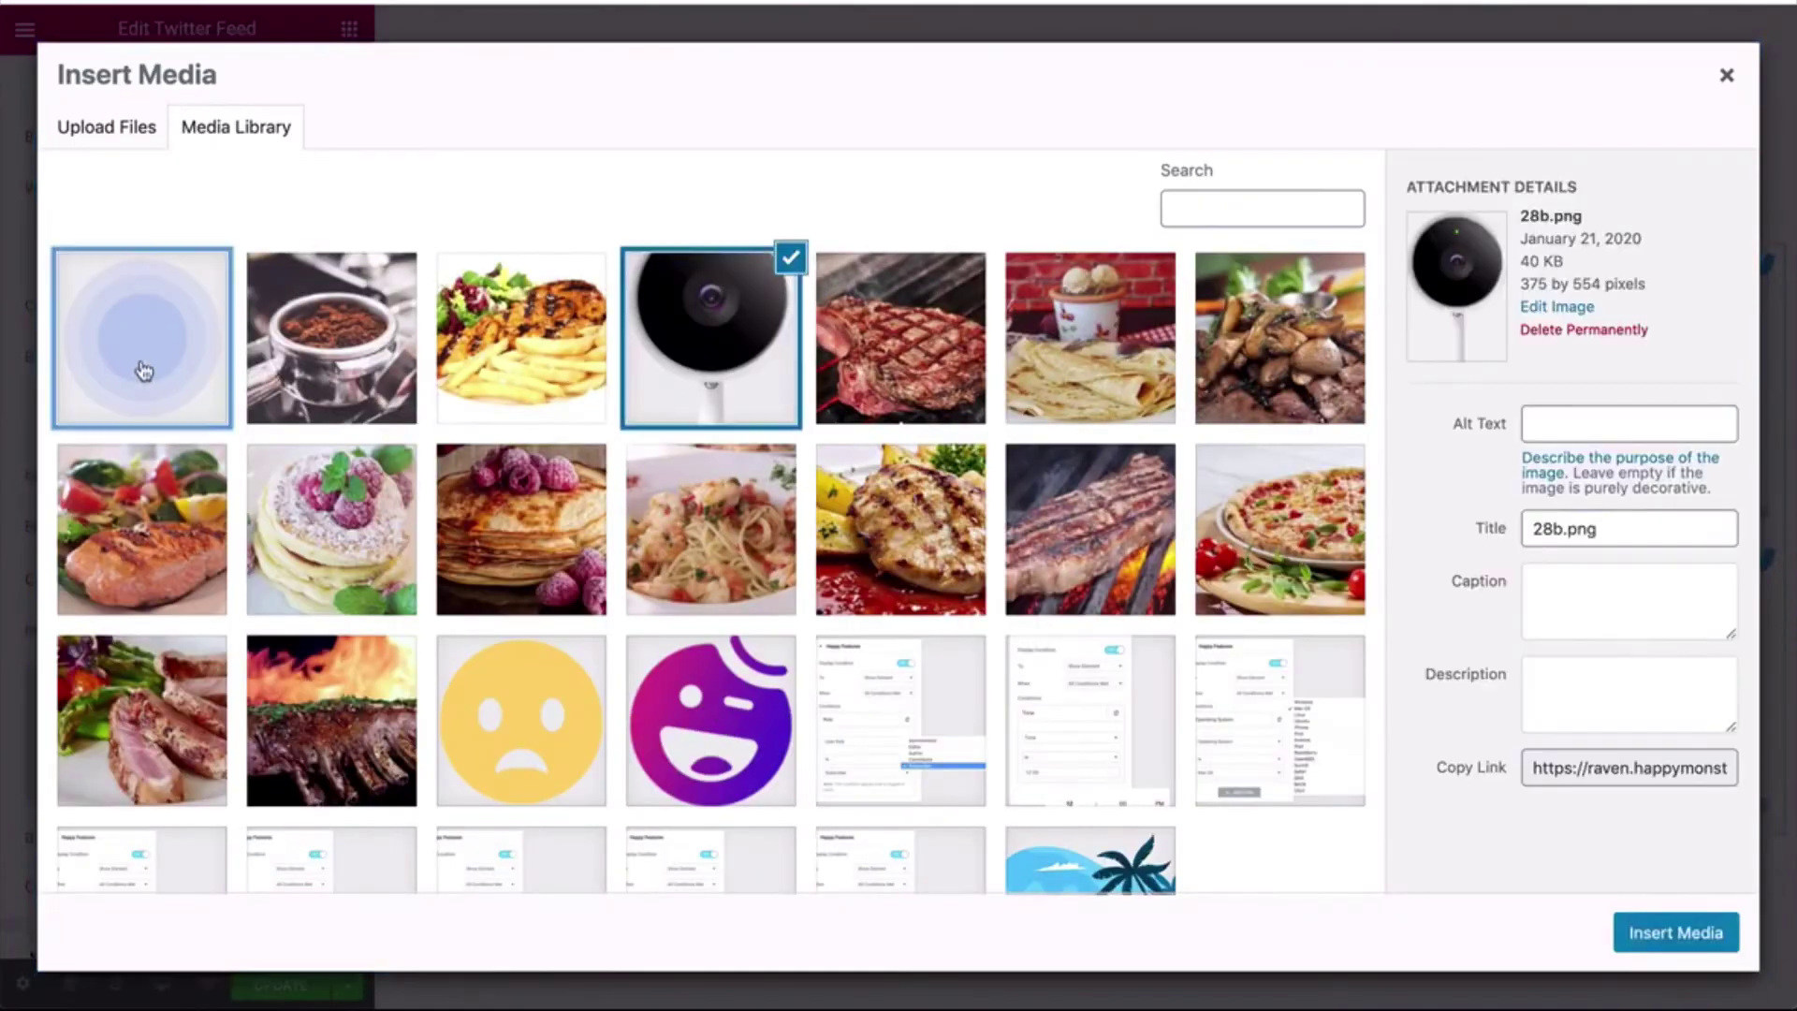
{"action": "left_click", "coordinate": [143, 371]}
{"action": "left_click", "coordinate": [1644, 931]}
{"action": "scroll", "coordinate": [168, 805], "scroll_direction": "down", "scroll_amount": 3}
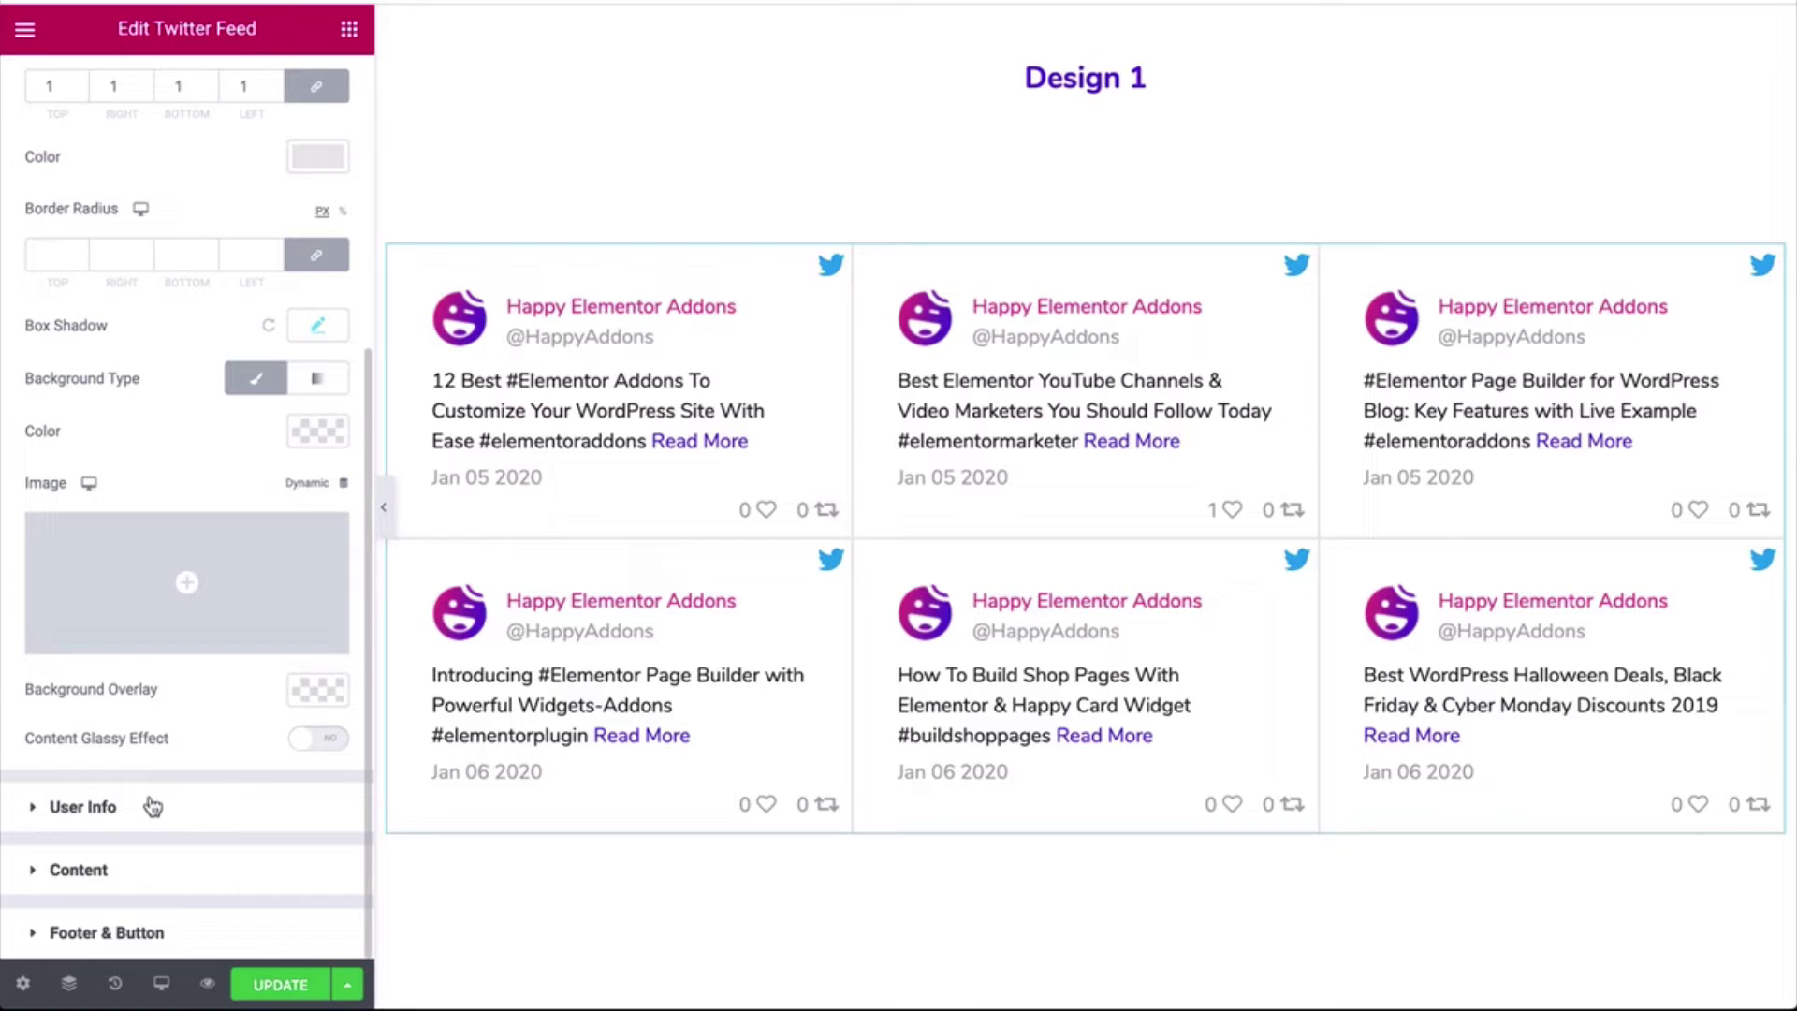
Add user info spacing and set the Twitter icon colour to grey
{"action": "left_click", "coordinate": [152, 807]}
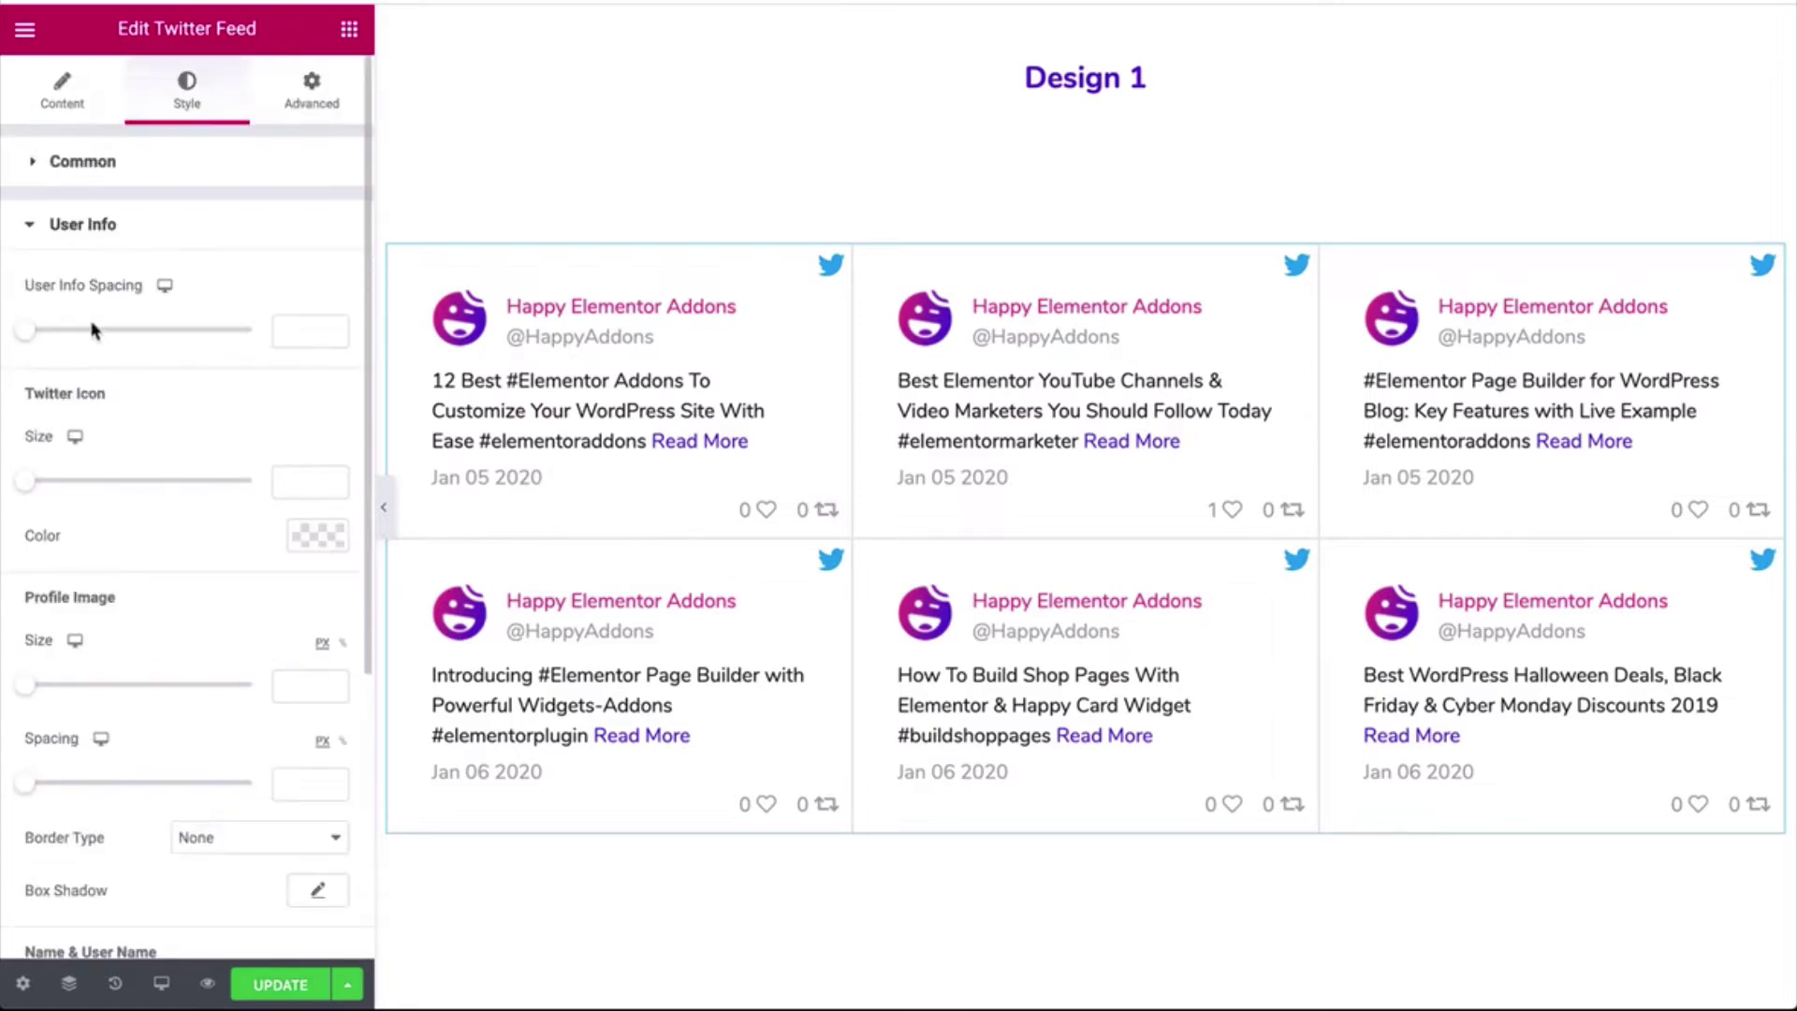
{"action": "left_click_drag", "start_coordinate": [29, 344], "coordinate": [60, 340]}
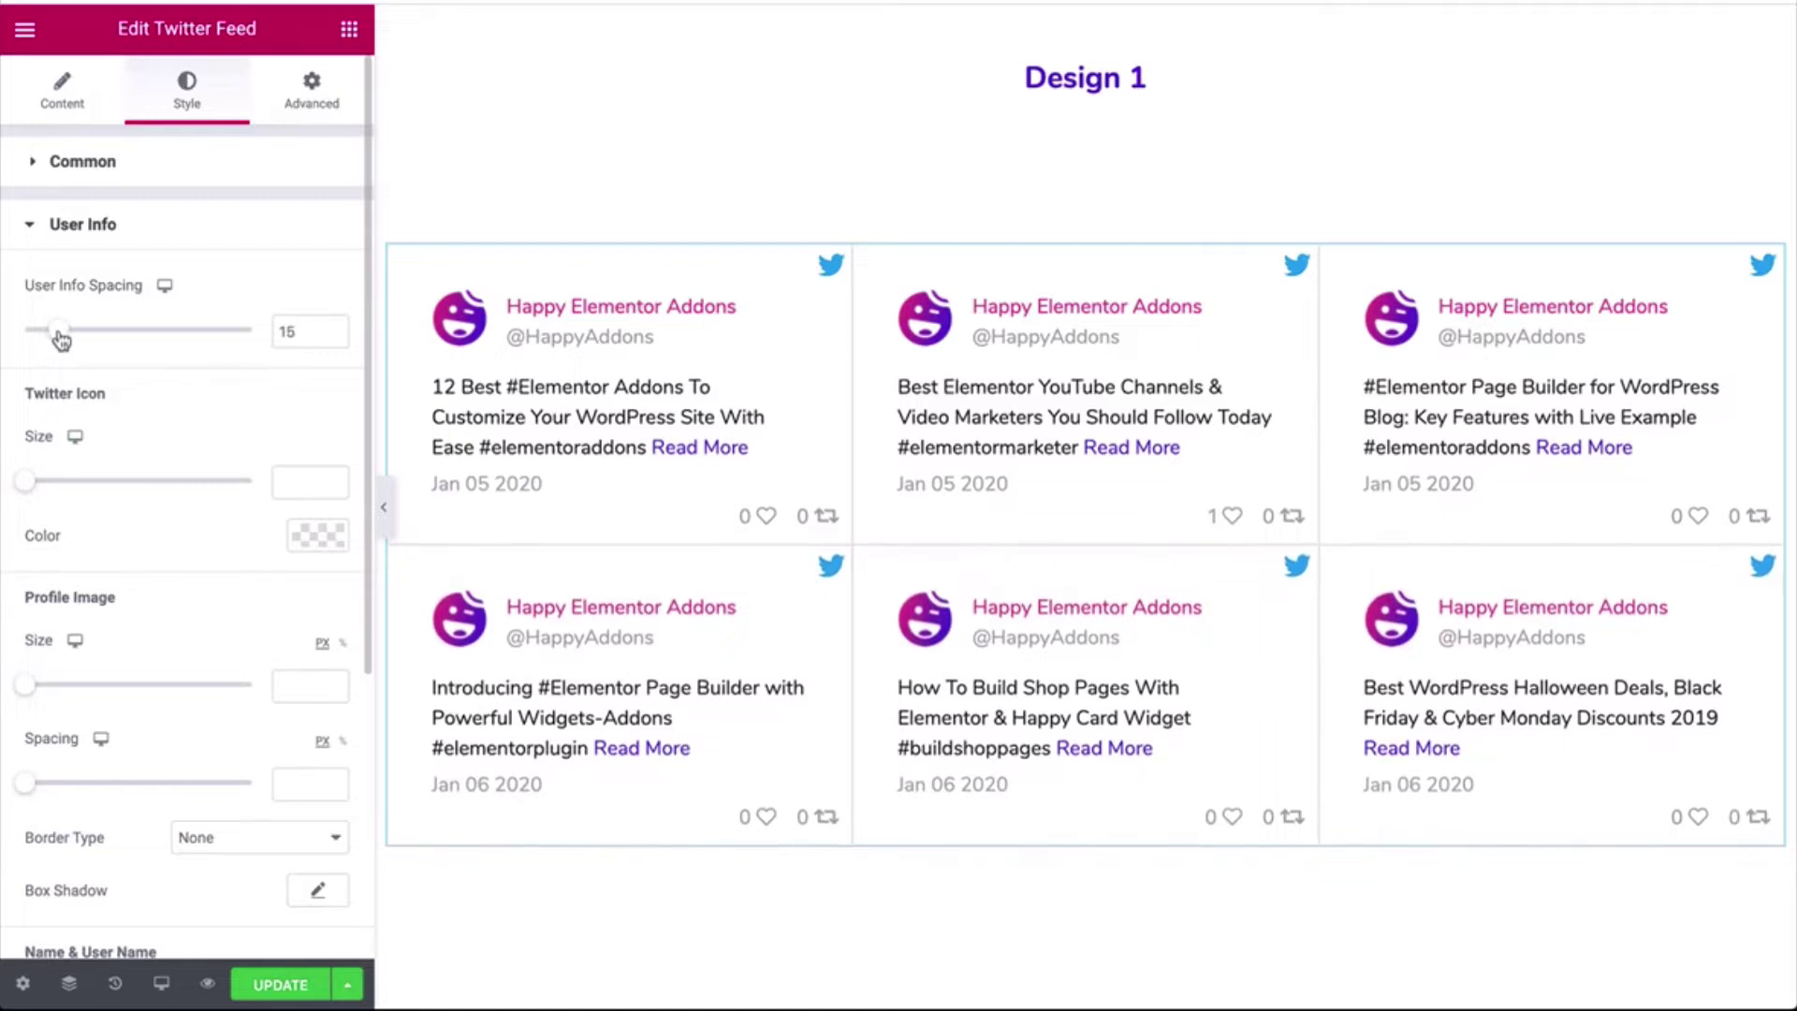
{"action": "scroll", "coordinate": [131, 449], "scroll_direction": "down", "scroll_amount": 1}
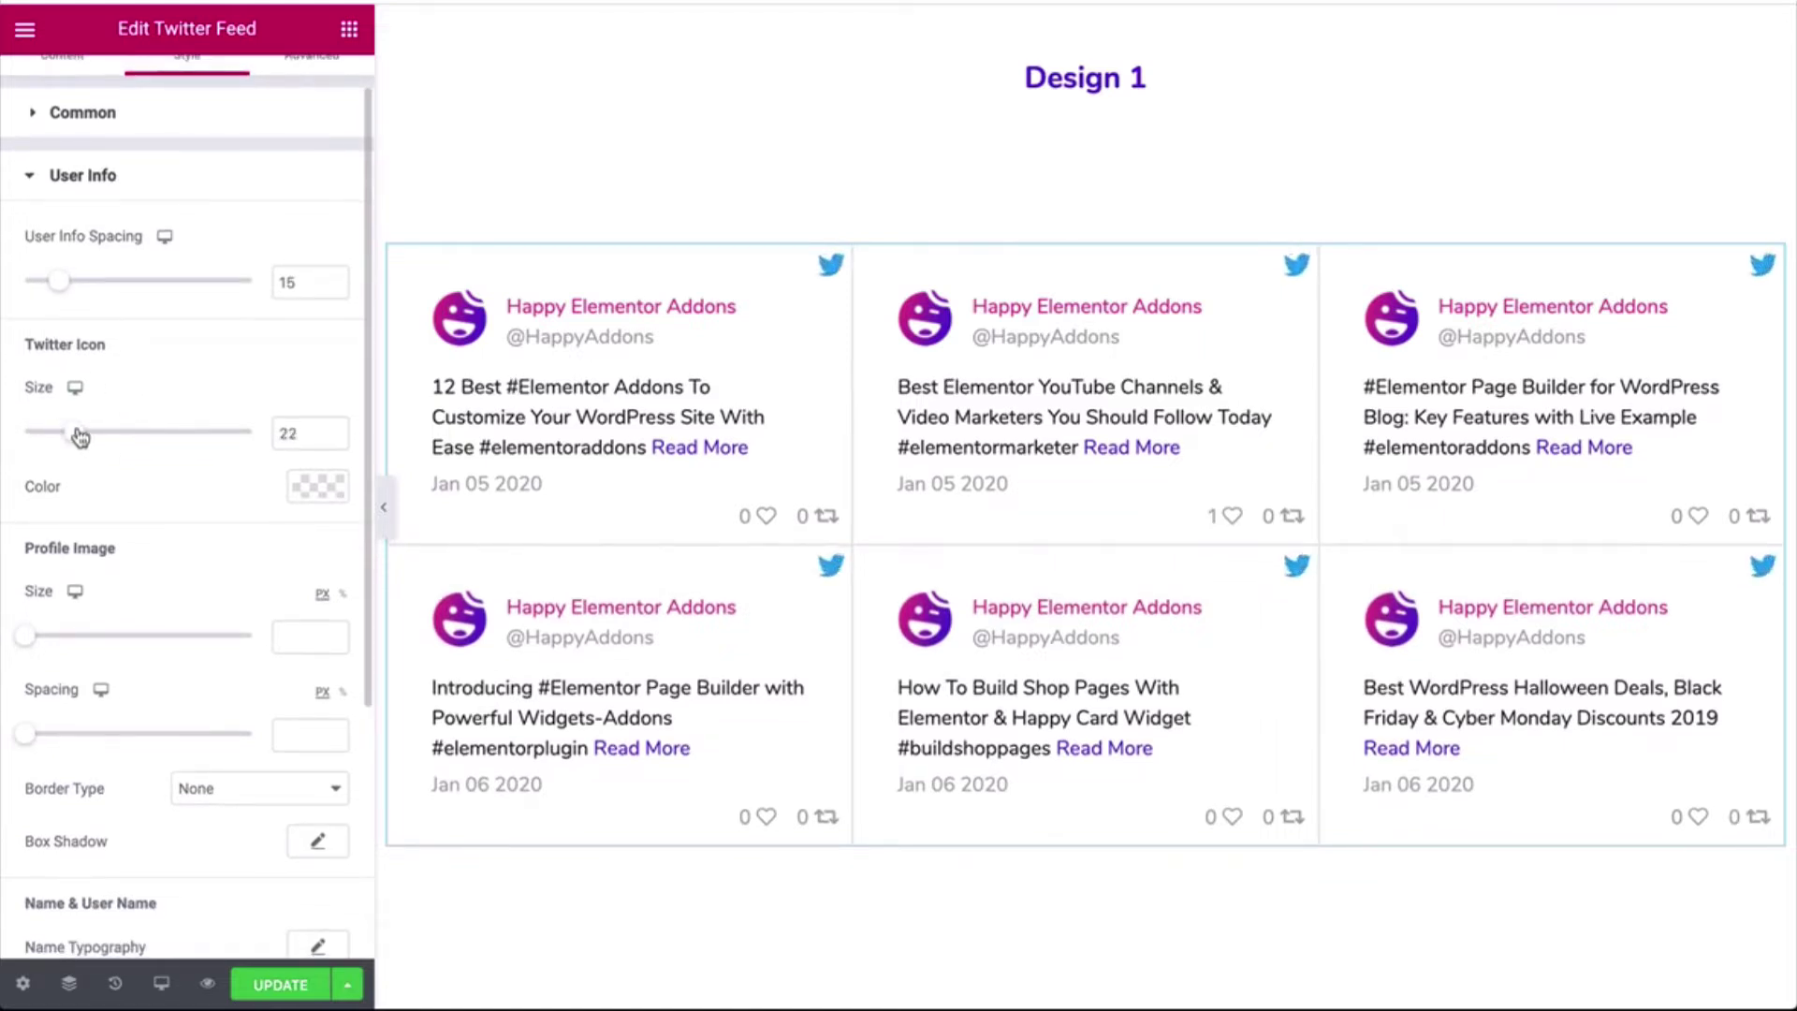
{"action": "scroll", "coordinate": [135, 585], "scroll_direction": "down", "scroll_amount": 2}
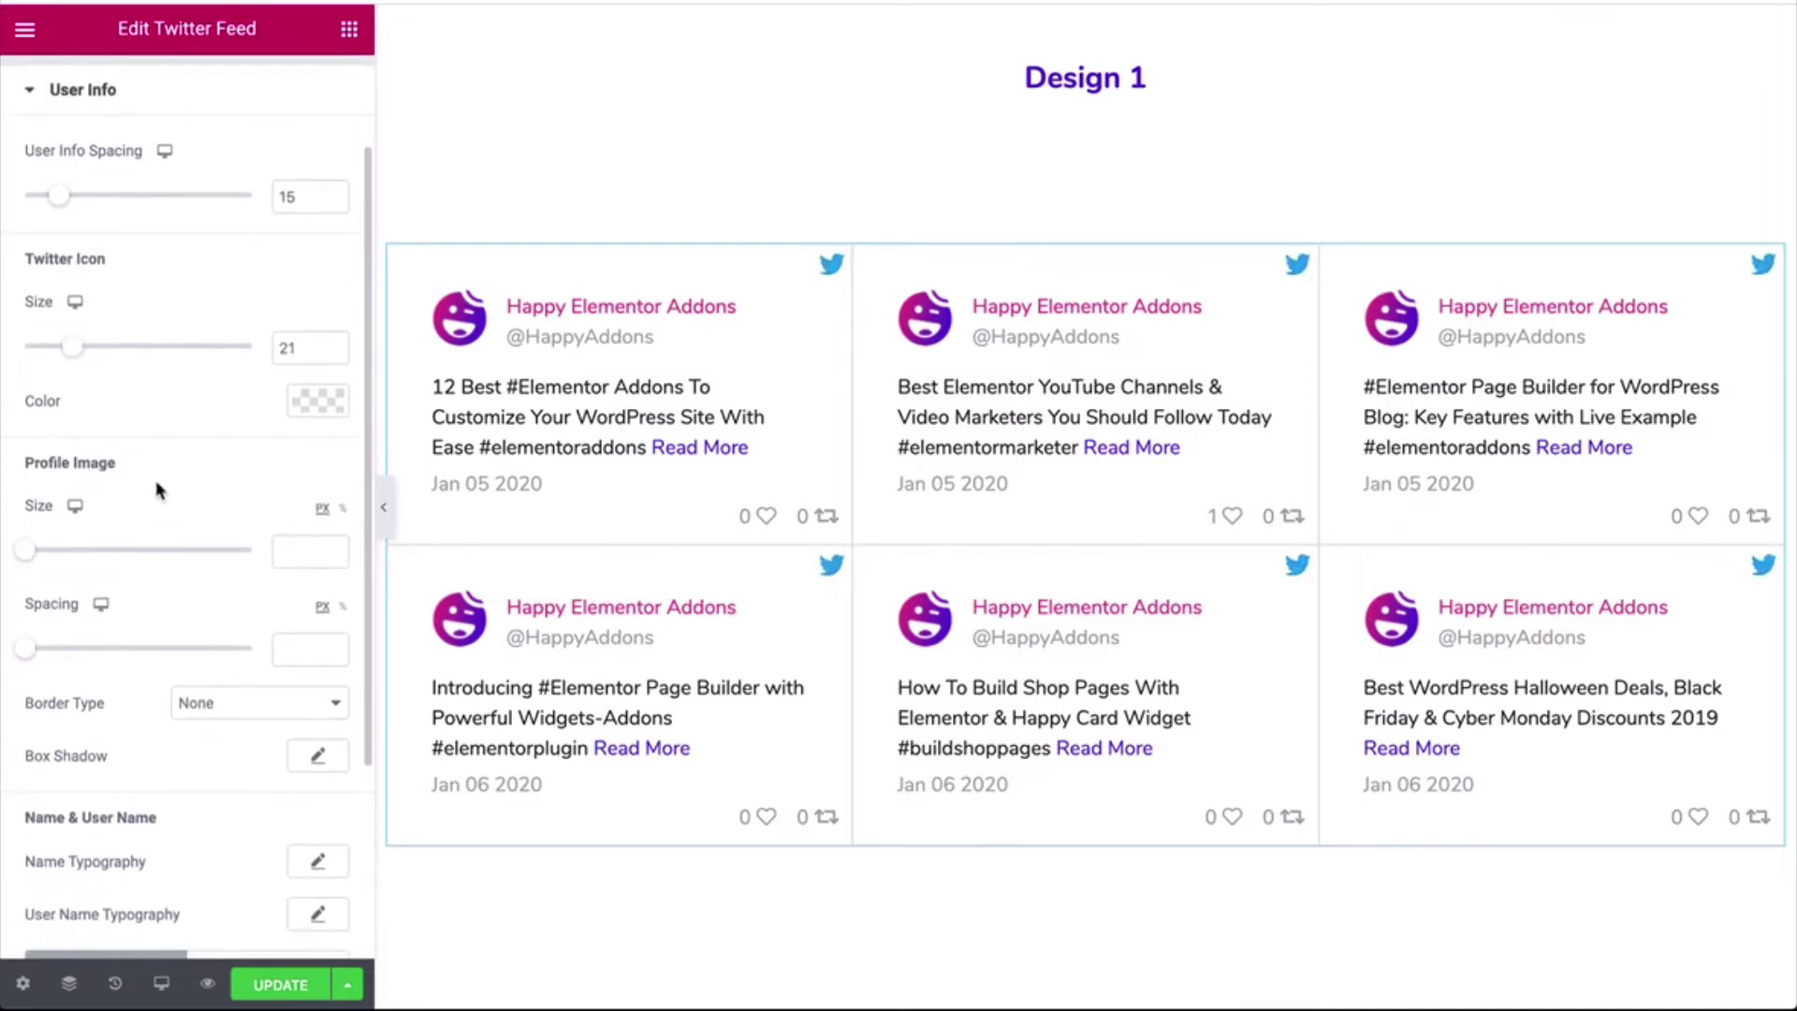
{"action": "left_click", "coordinate": [313, 391]}
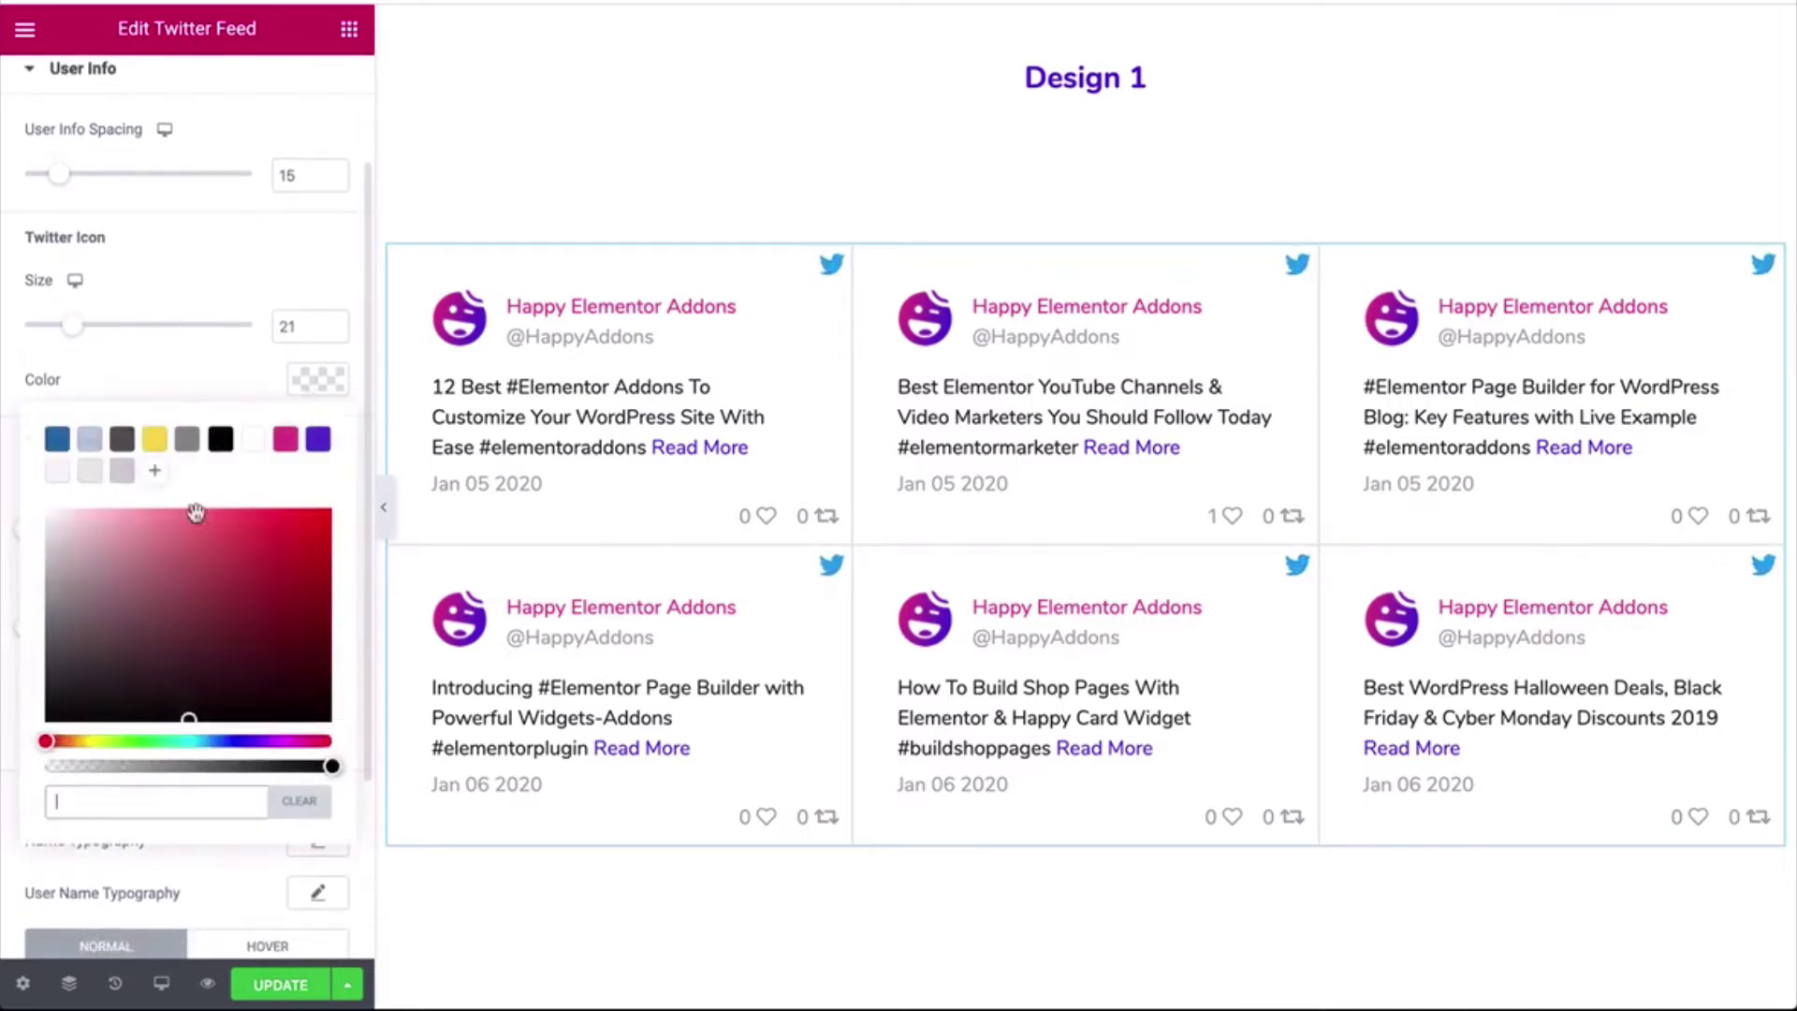
{"action": "left_click", "coordinate": [91, 472]}
{"action": "left_click", "coordinate": [125, 474]}
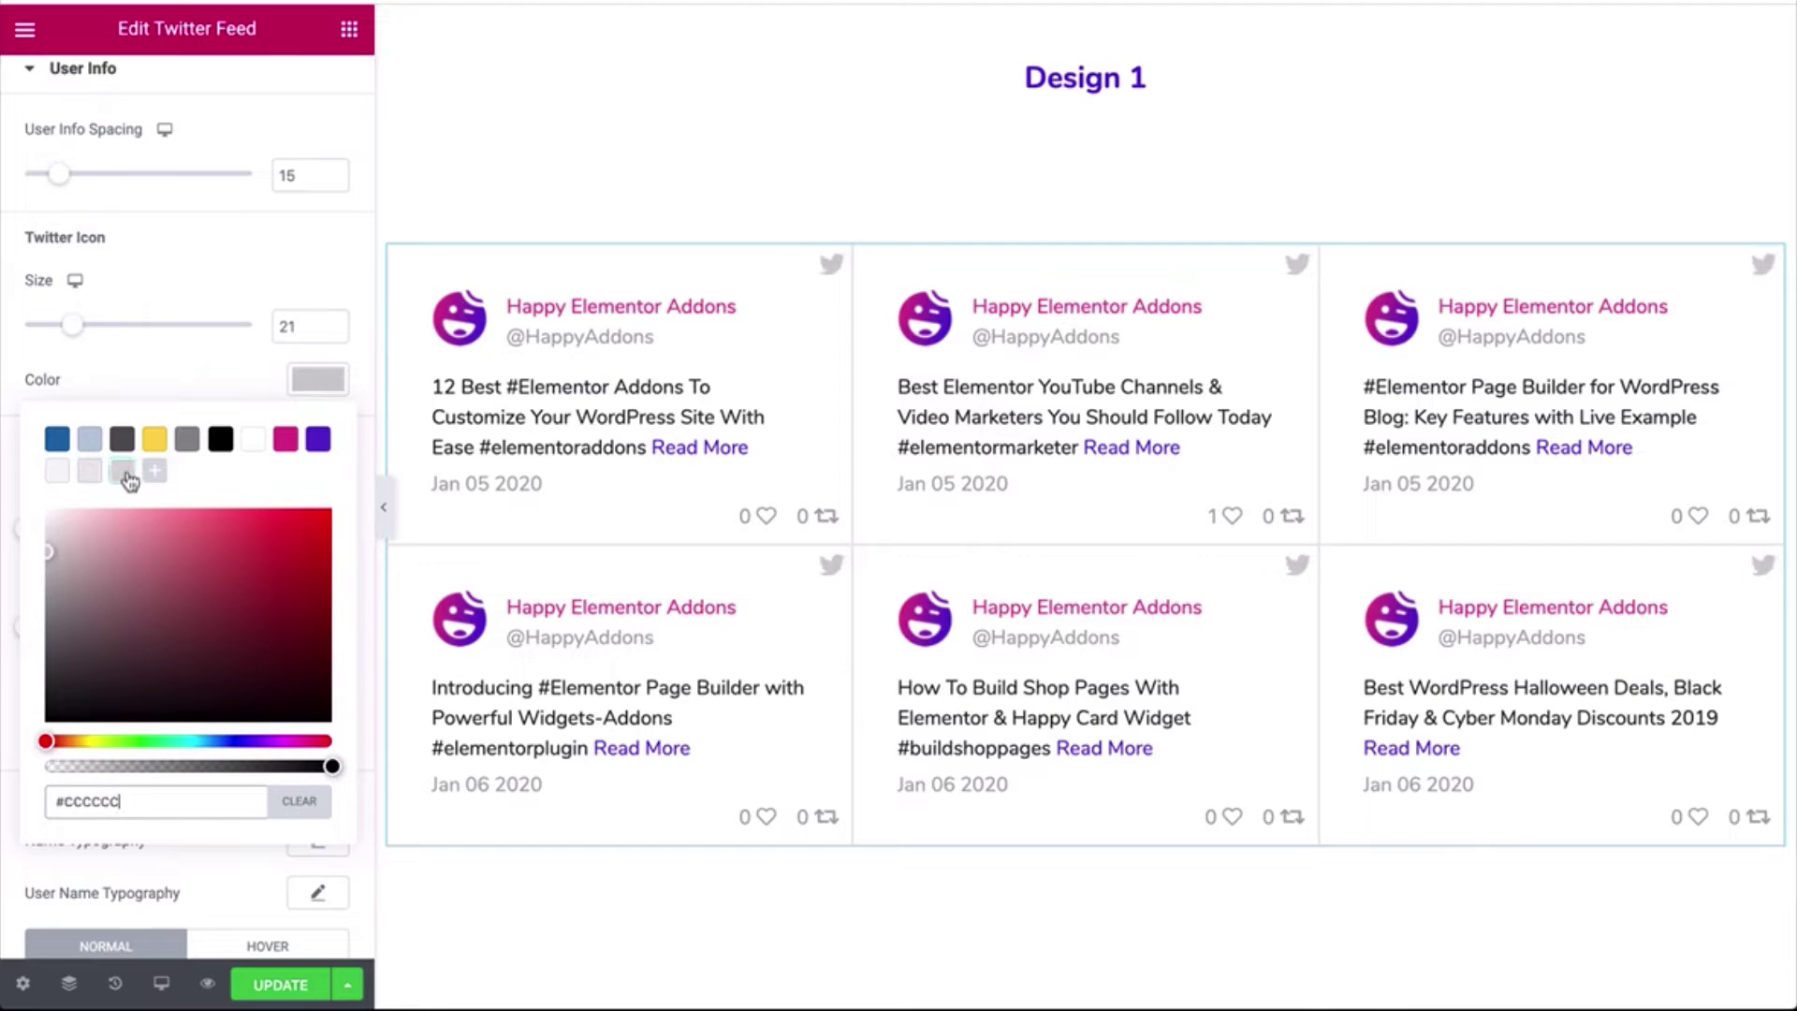
{"action": "scroll", "coordinate": [180, 484], "scroll_direction": "down", "scroll_amount": 1}
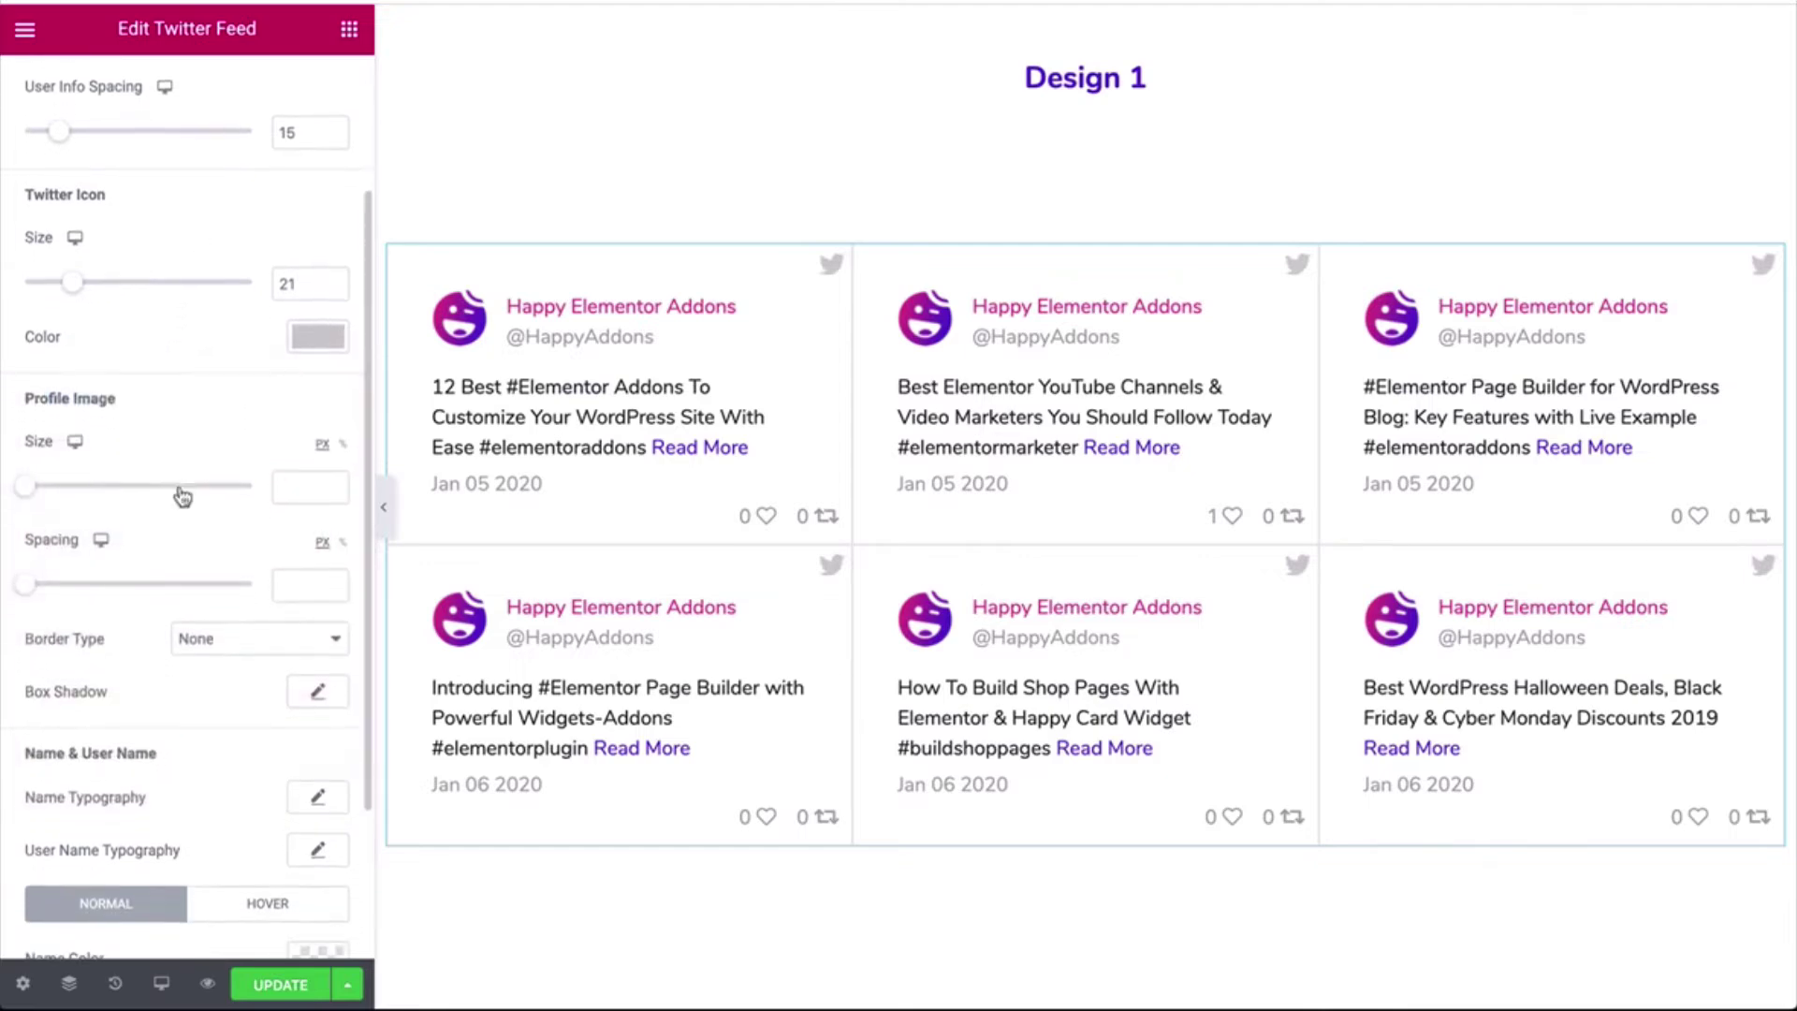
Set Profile Image Size to 35 and its spacing to 15
{"action": "left_click_drag", "start_coordinate": [25, 488], "coordinate": [111, 493]}
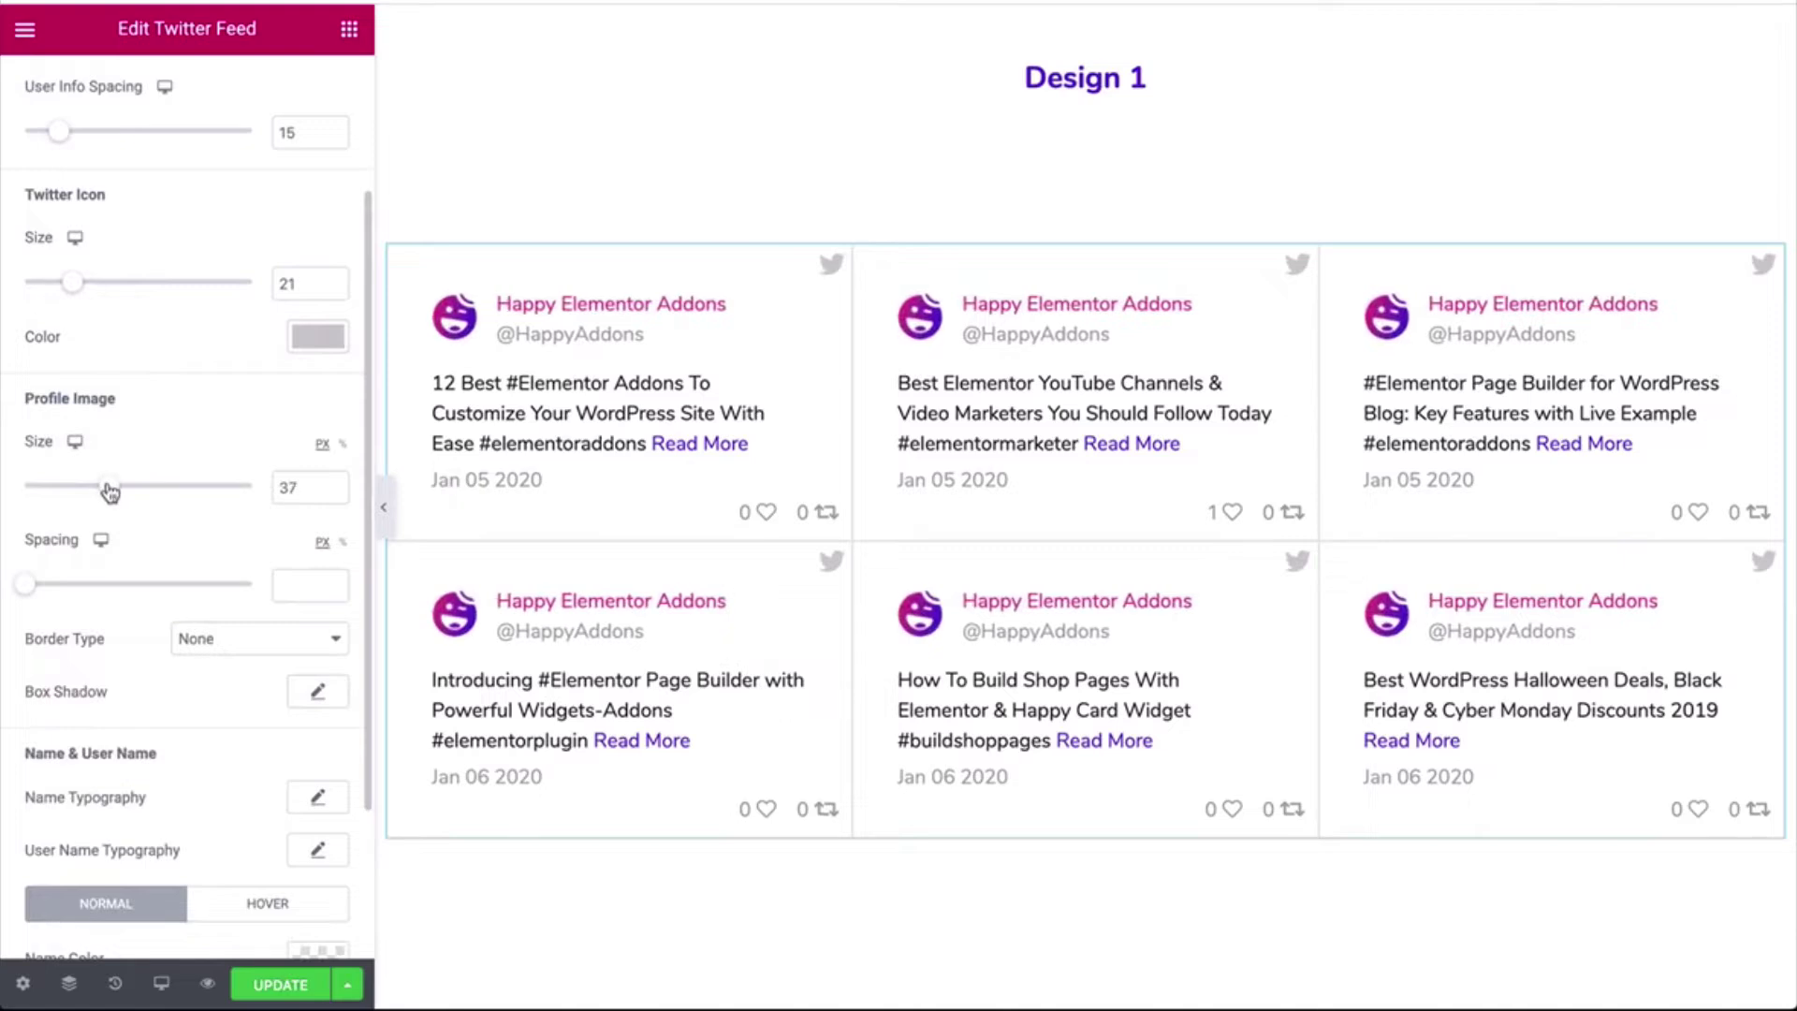
{"action": "left_click", "coordinate": [299, 487]}
{"action": "key", "text": "BackSpace"}
{"action": "type", "text": "5"}
{"action": "left_click_drag", "start_coordinate": [29, 590], "coordinate": [64, 591]}
{"action": "scroll", "coordinate": [138, 639], "scroll_direction": "down", "scroll_amount": 3}
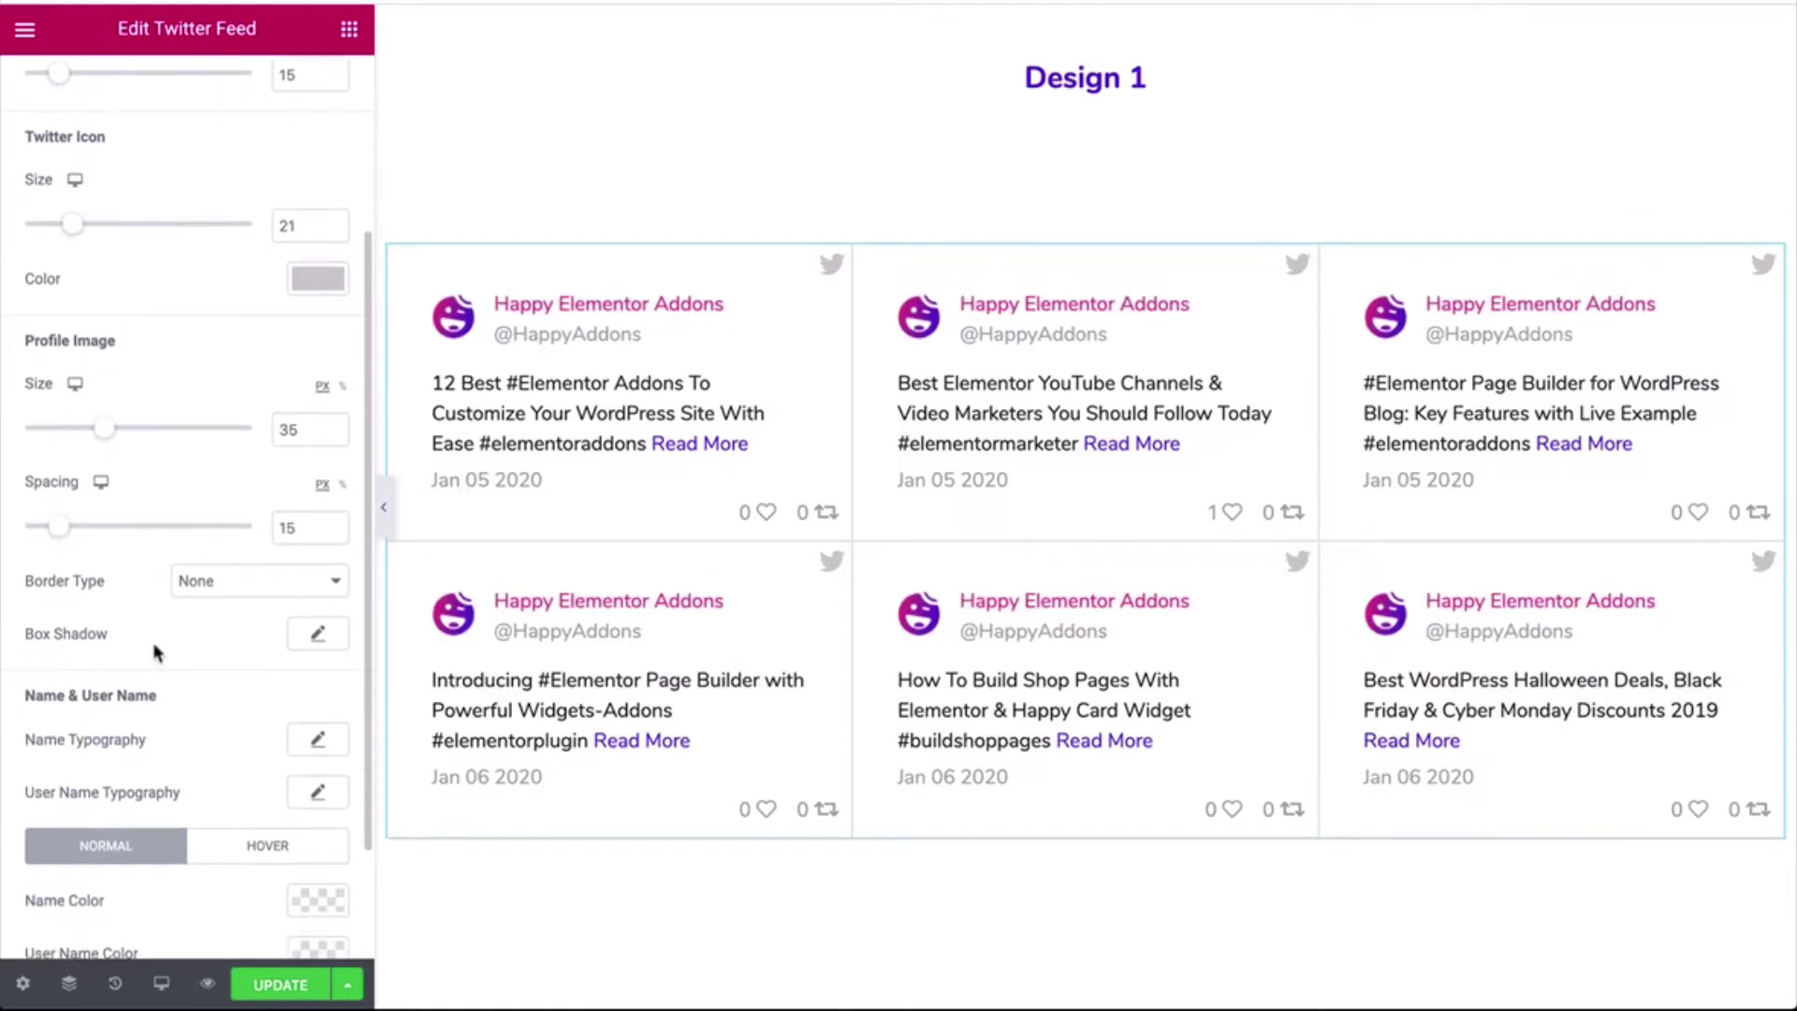
{"action": "scroll", "coordinate": [321, 613], "scroll_direction": "down", "scroll_amount": 1}
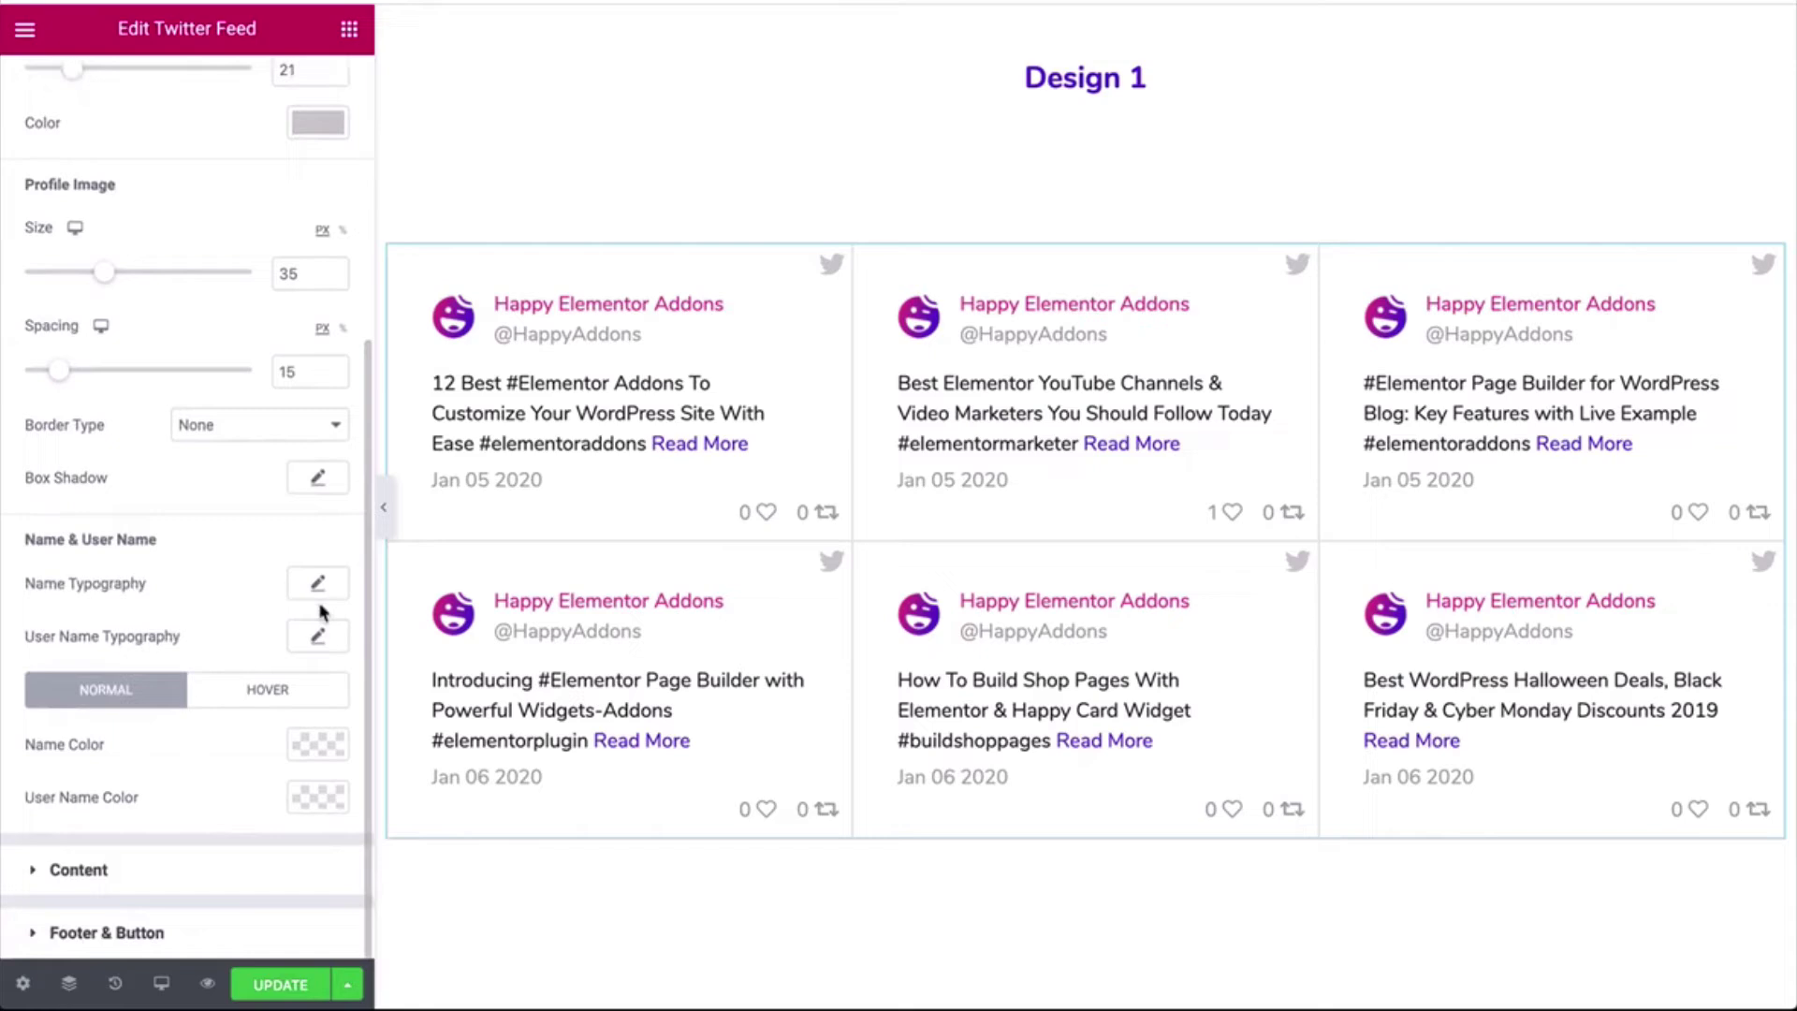
Make the account names bold in Name Typography
{"action": "left_click", "coordinate": [319, 587]}
{"action": "left_click", "coordinate": [260, 801]}
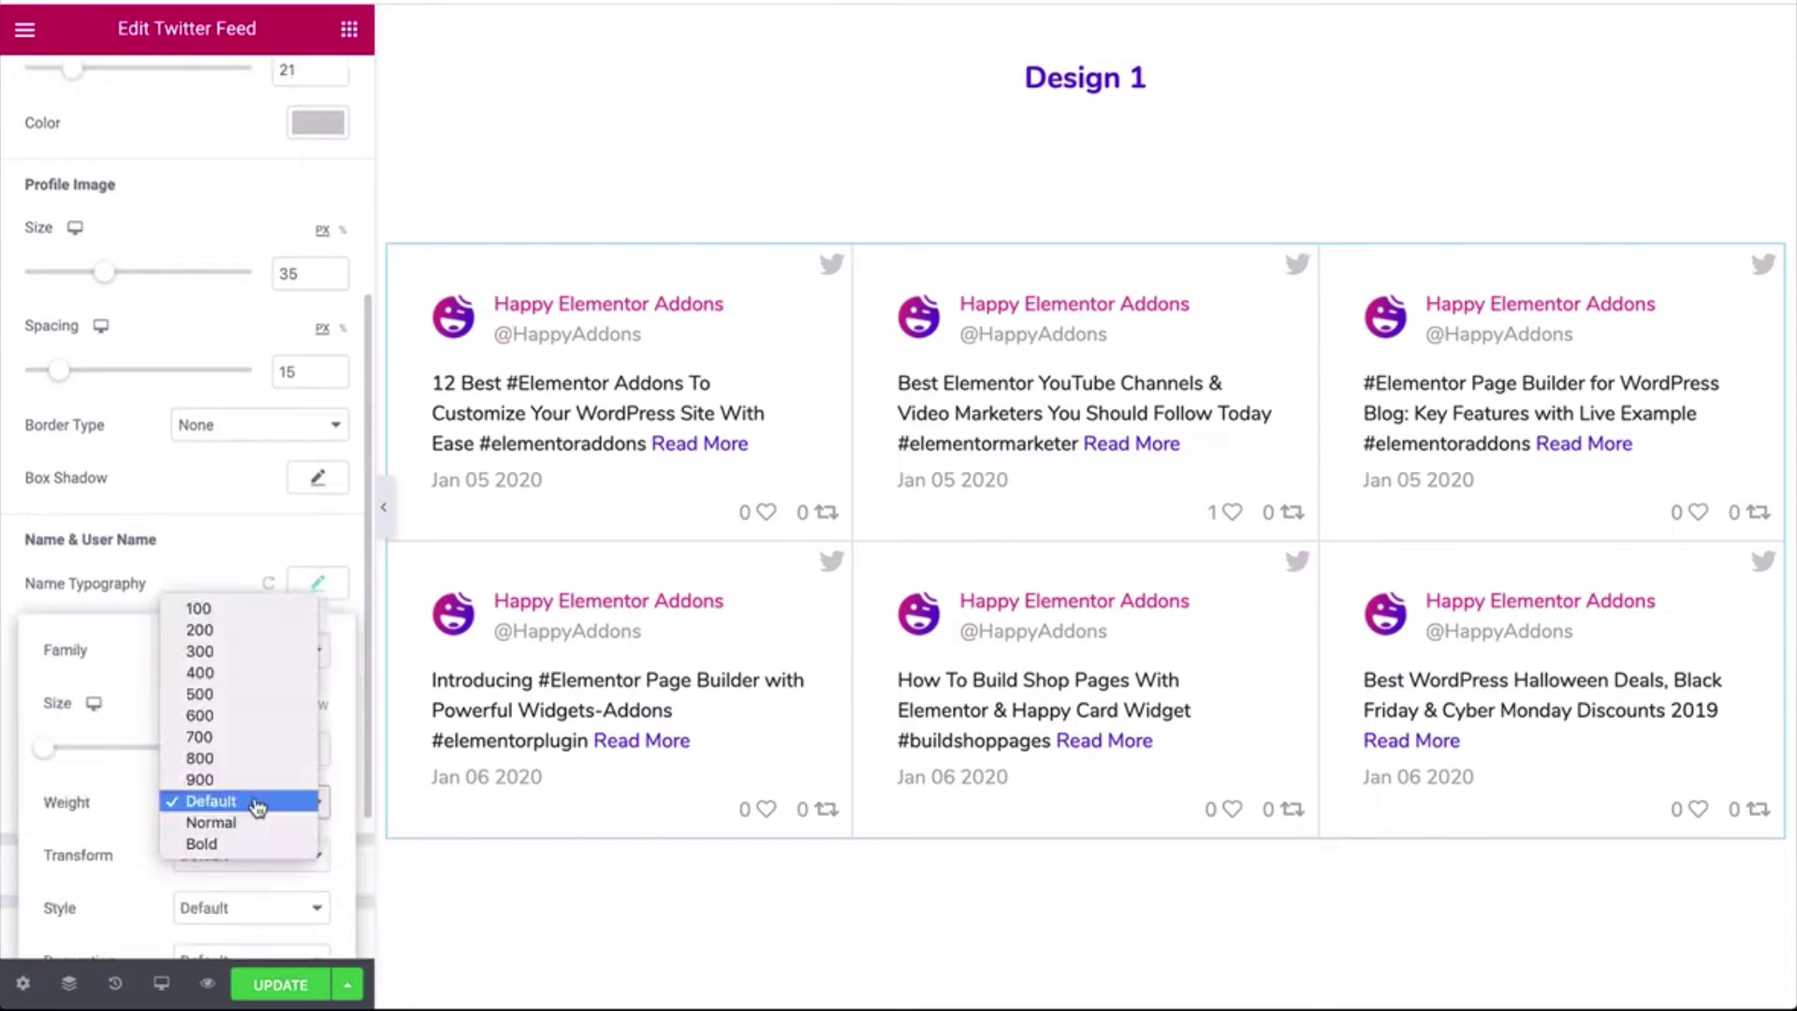
{"action": "left_click", "coordinate": [228, 843]}
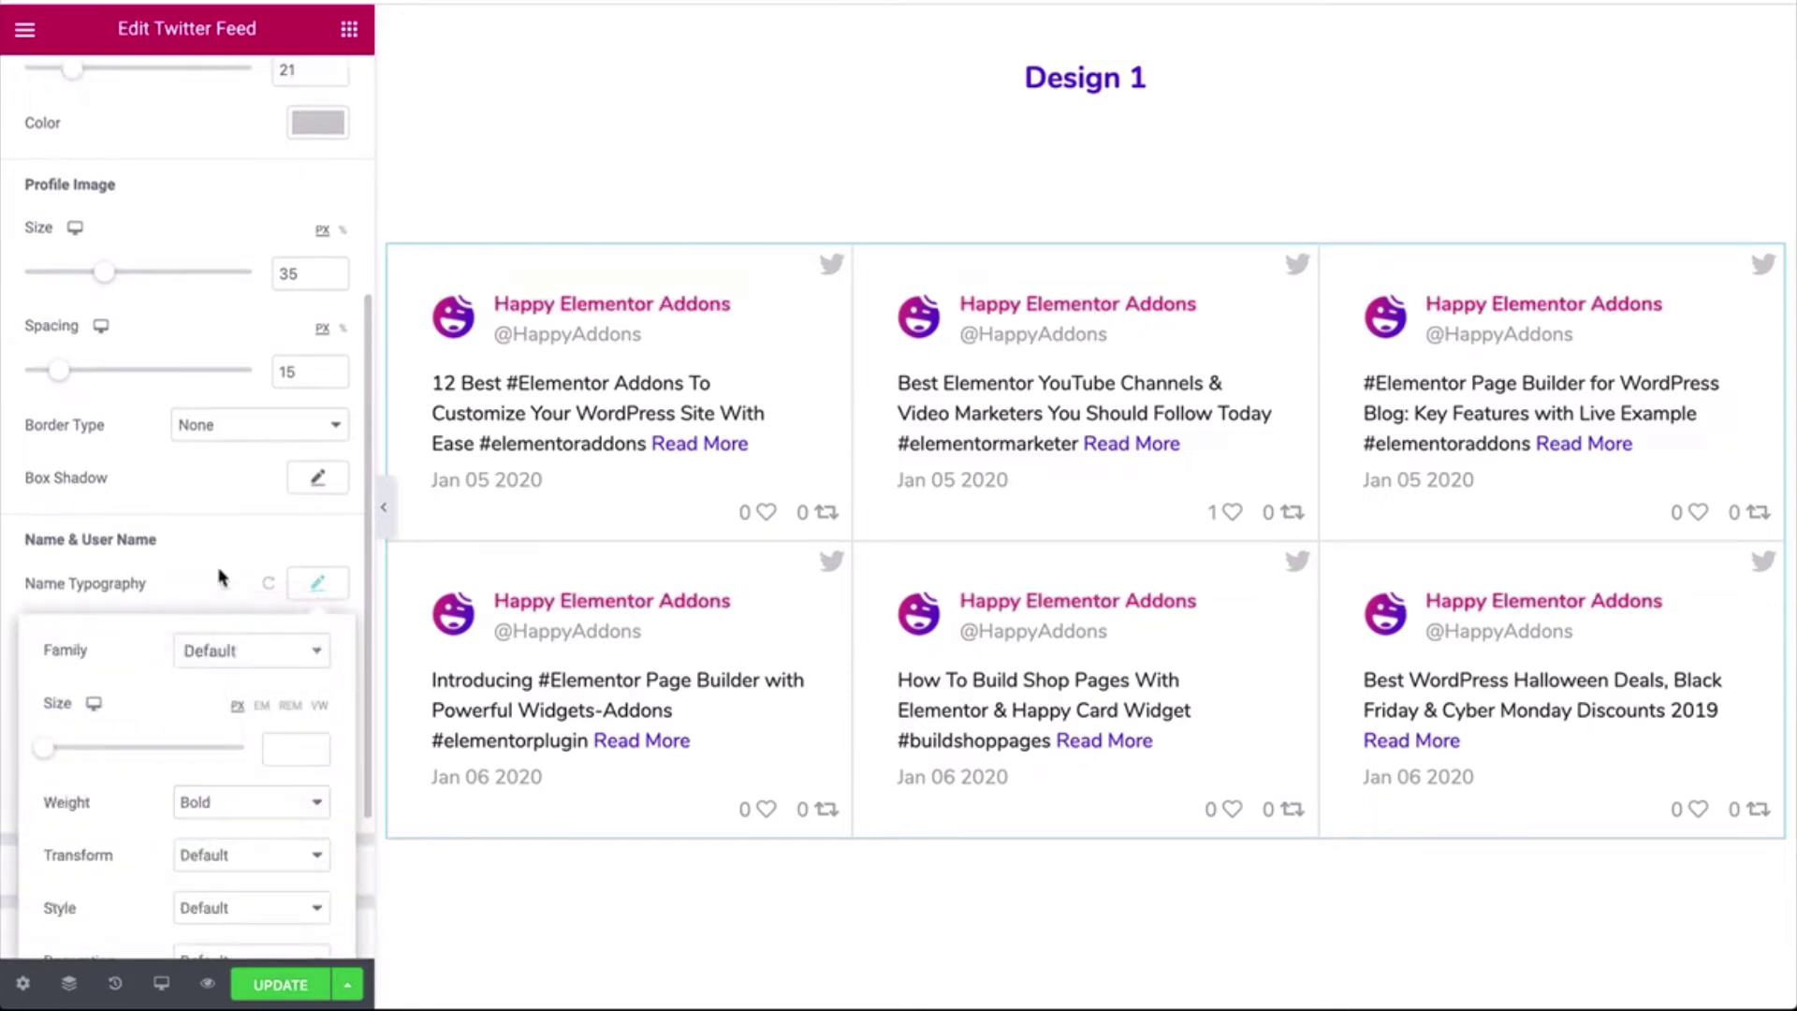
{"action": "left_click", "coordinate": [222, 576]}
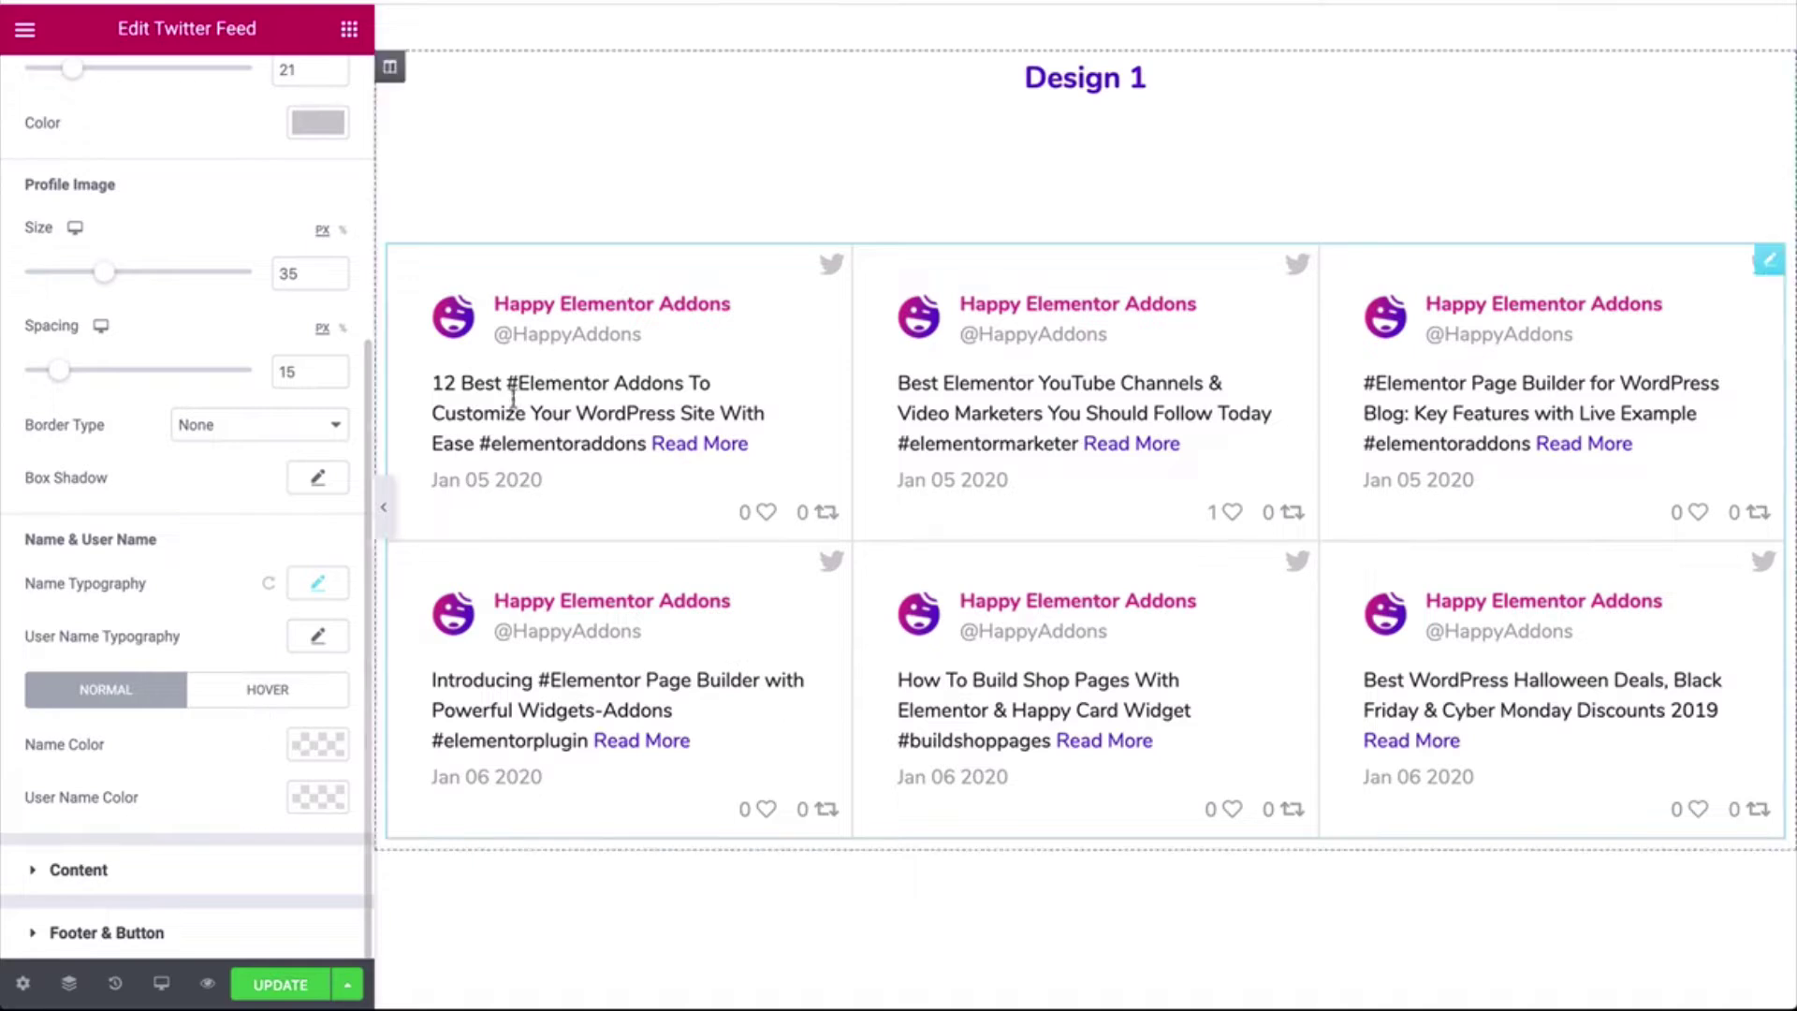
{"action": "left_click", "coordinate": [265, 694]}
{"action": "left_click", "coordinate": [91, 701]}
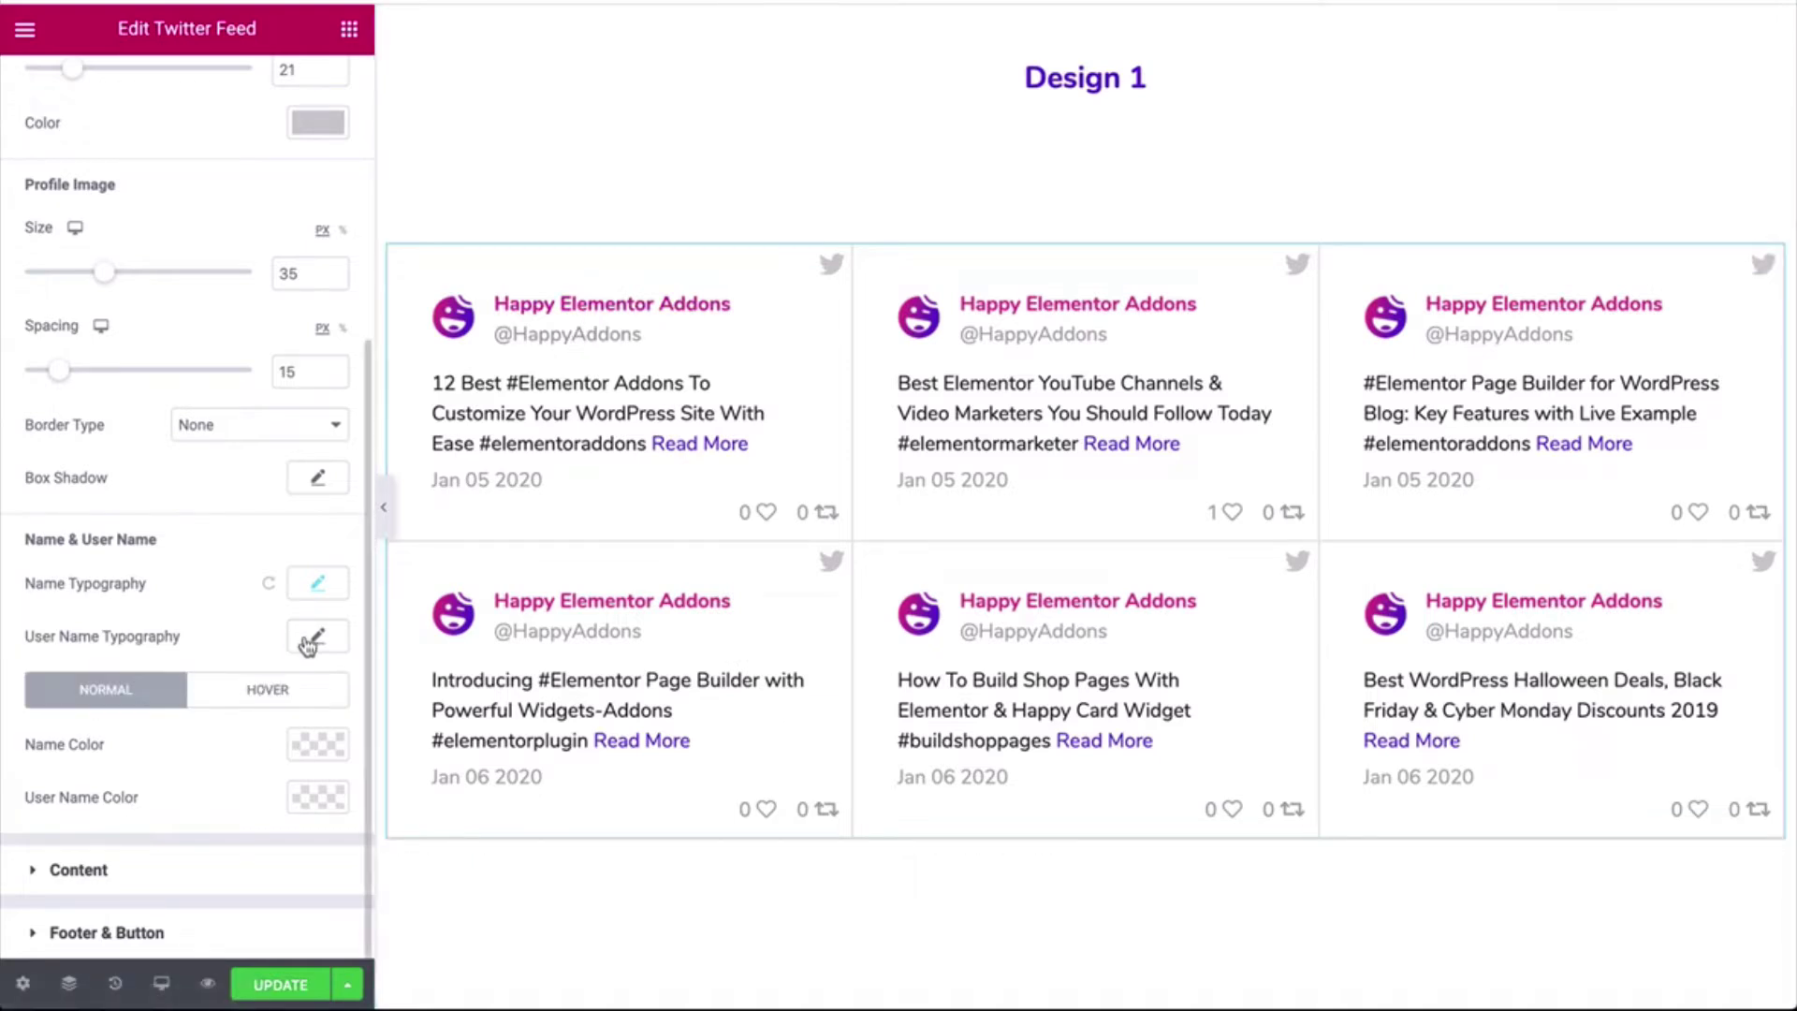
Set the User Name typography size to 14
{"action": "left_click", "coordinate": [299, 648]}
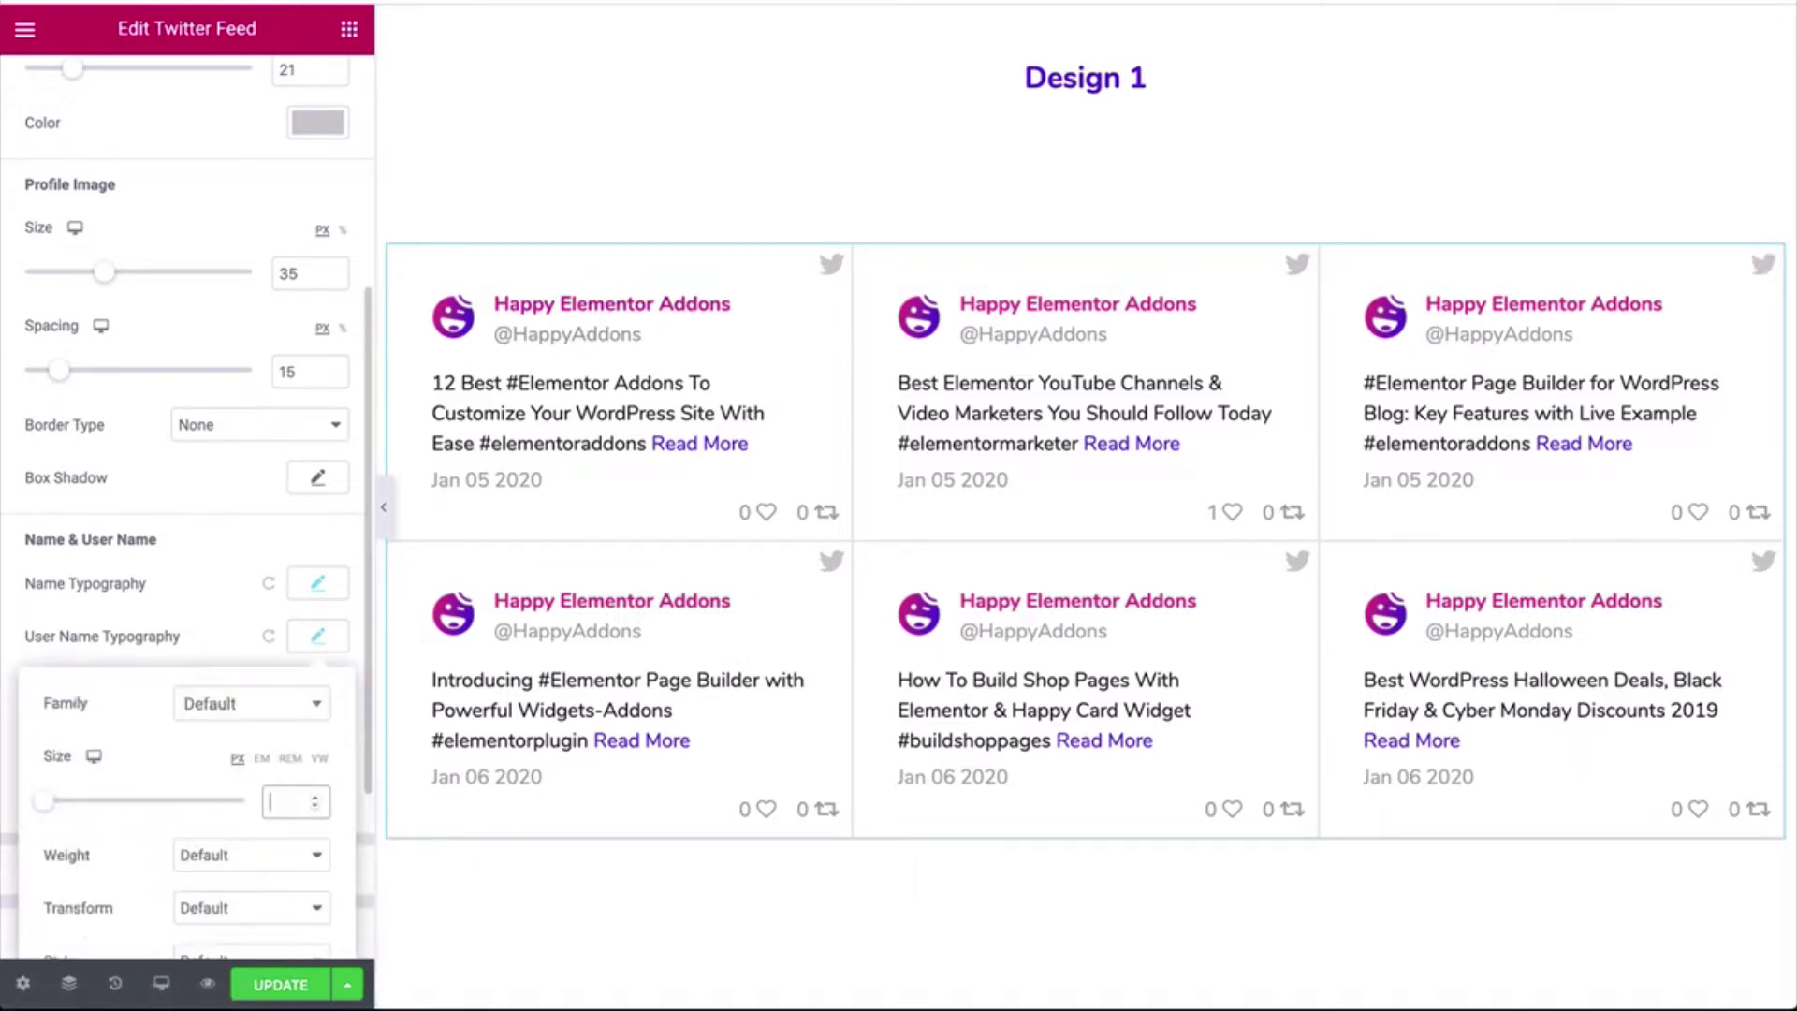
{"action": "type", "text": "14"}
{"action": "left_click", "coordinate": [317, 636]}
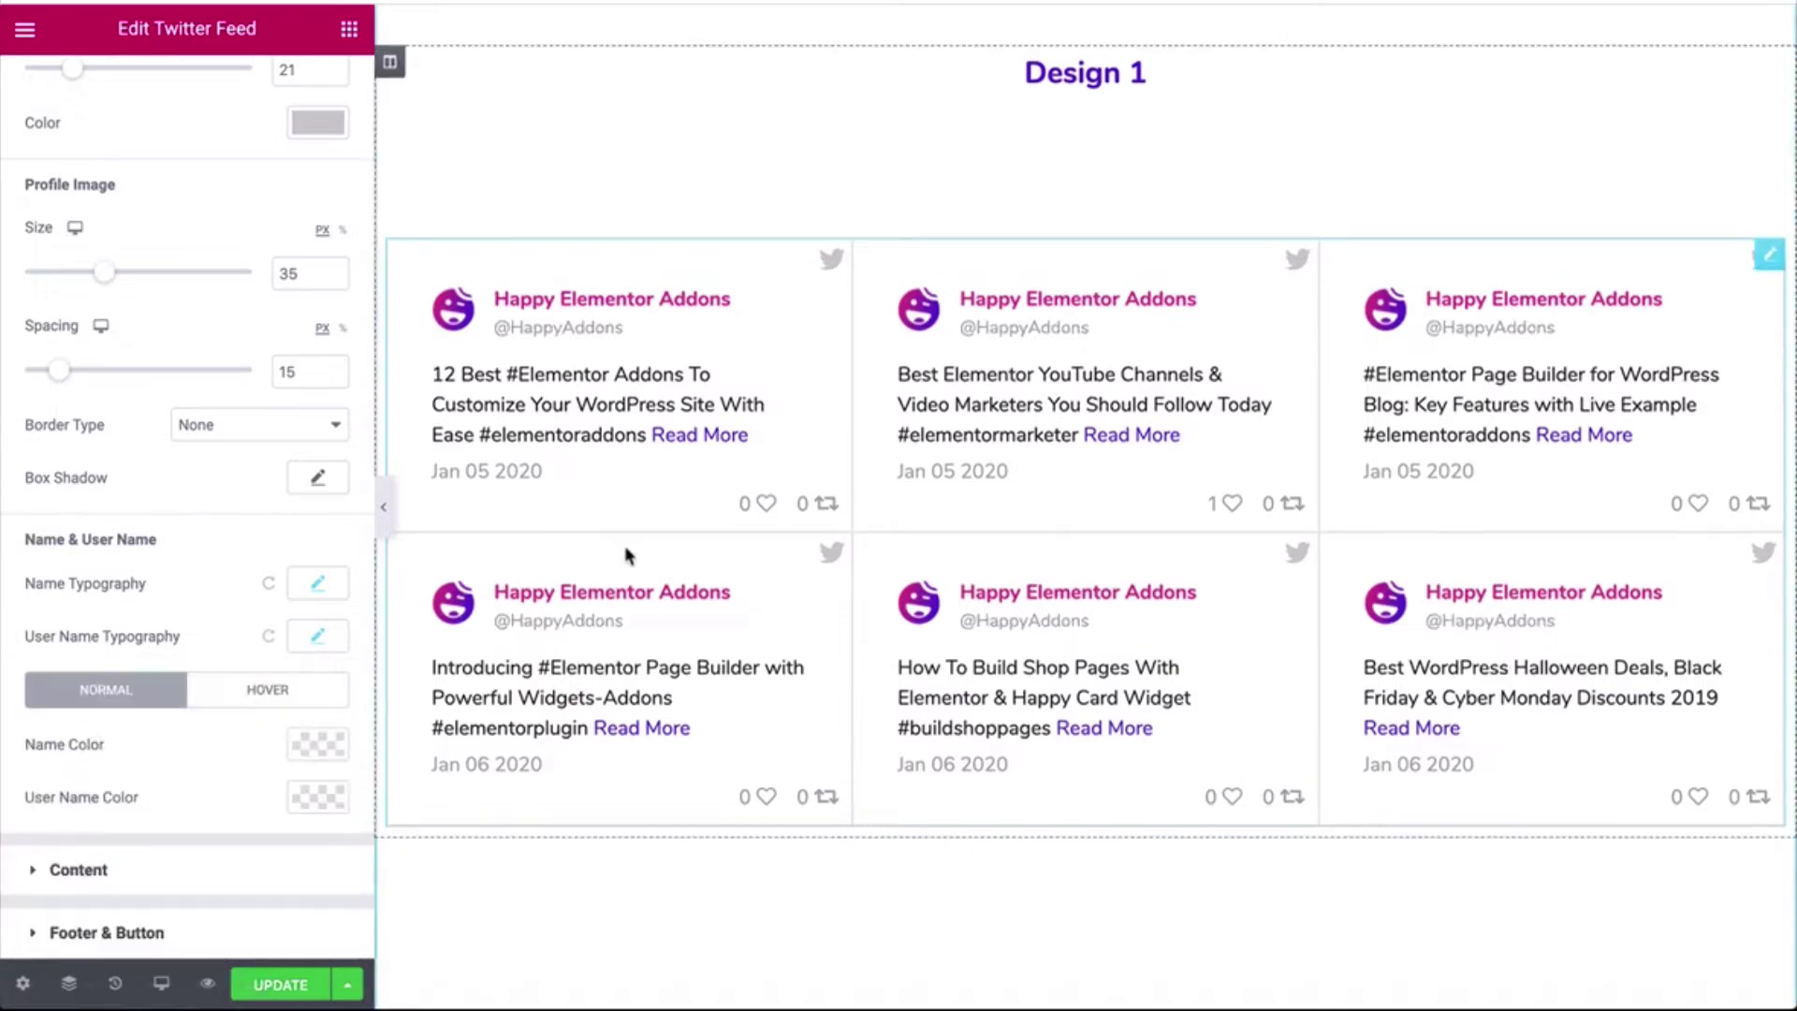
{"action": "scroll", "coordinate": [626, 553], "scroll_direction": "down", "scroll_amount": 1}
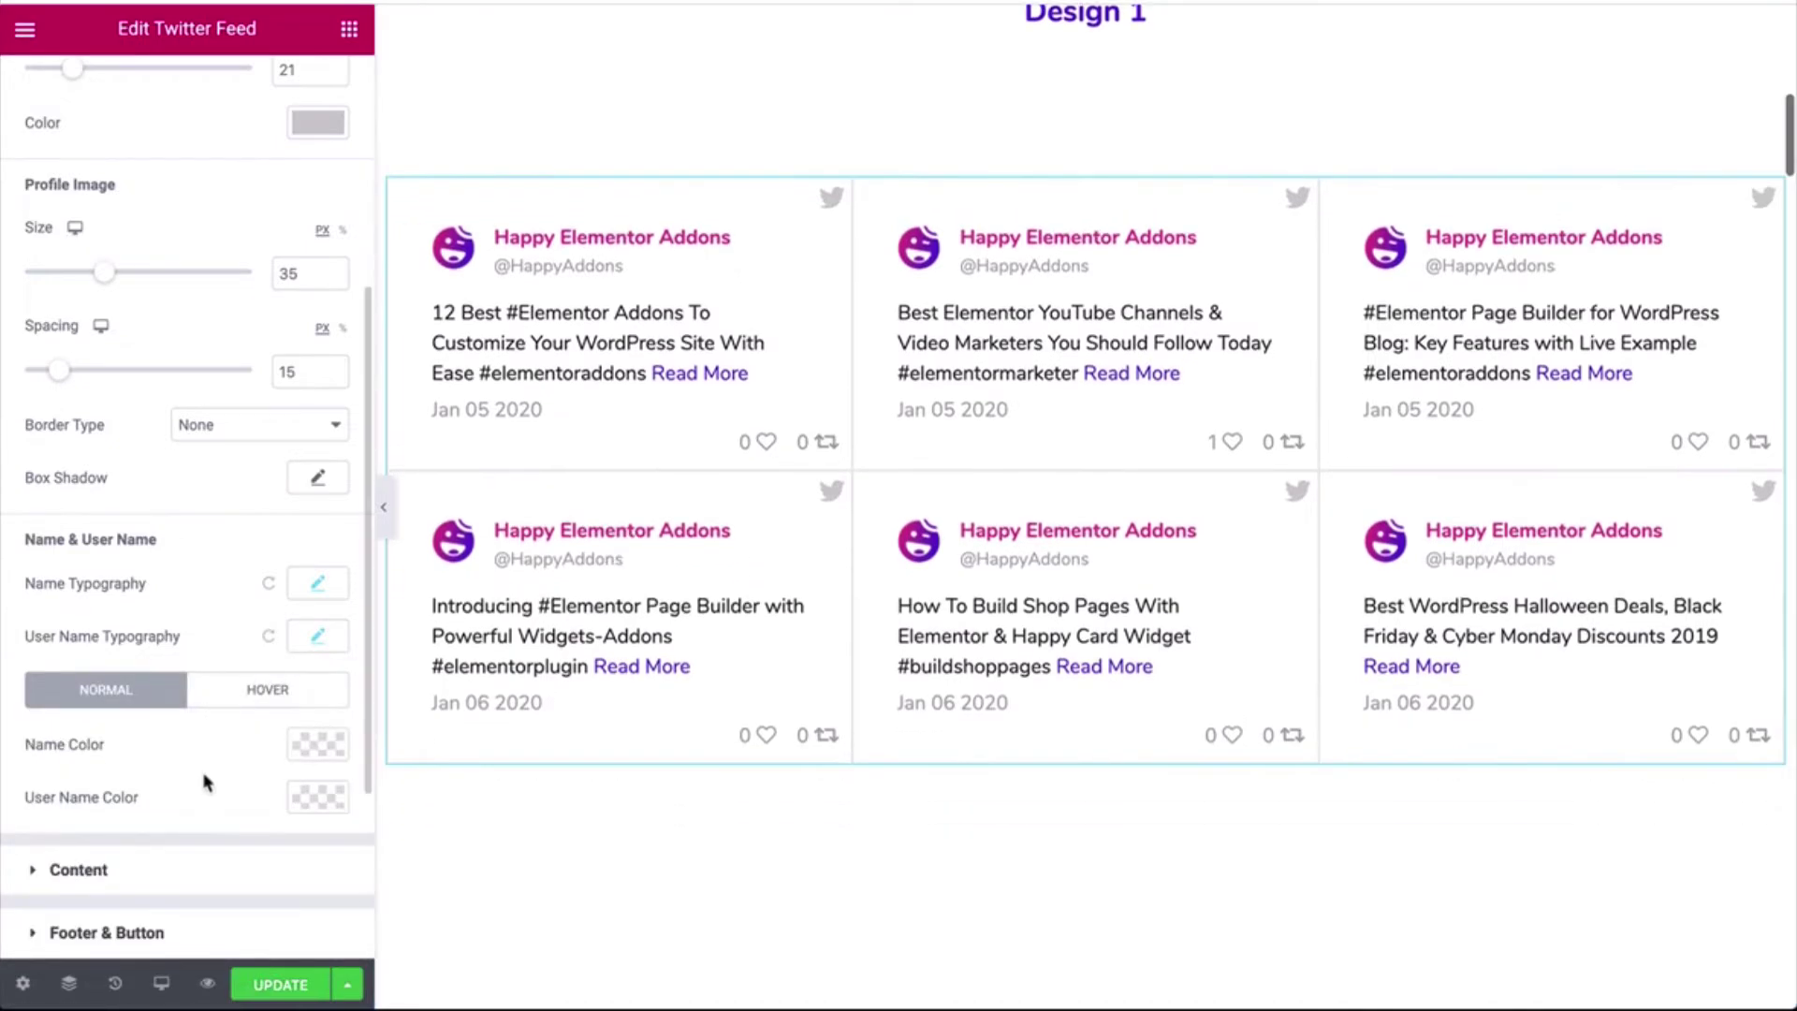
Set the tweet Description Color to dark grey
{"action": "left_click", "coordinate": [218, 866]}
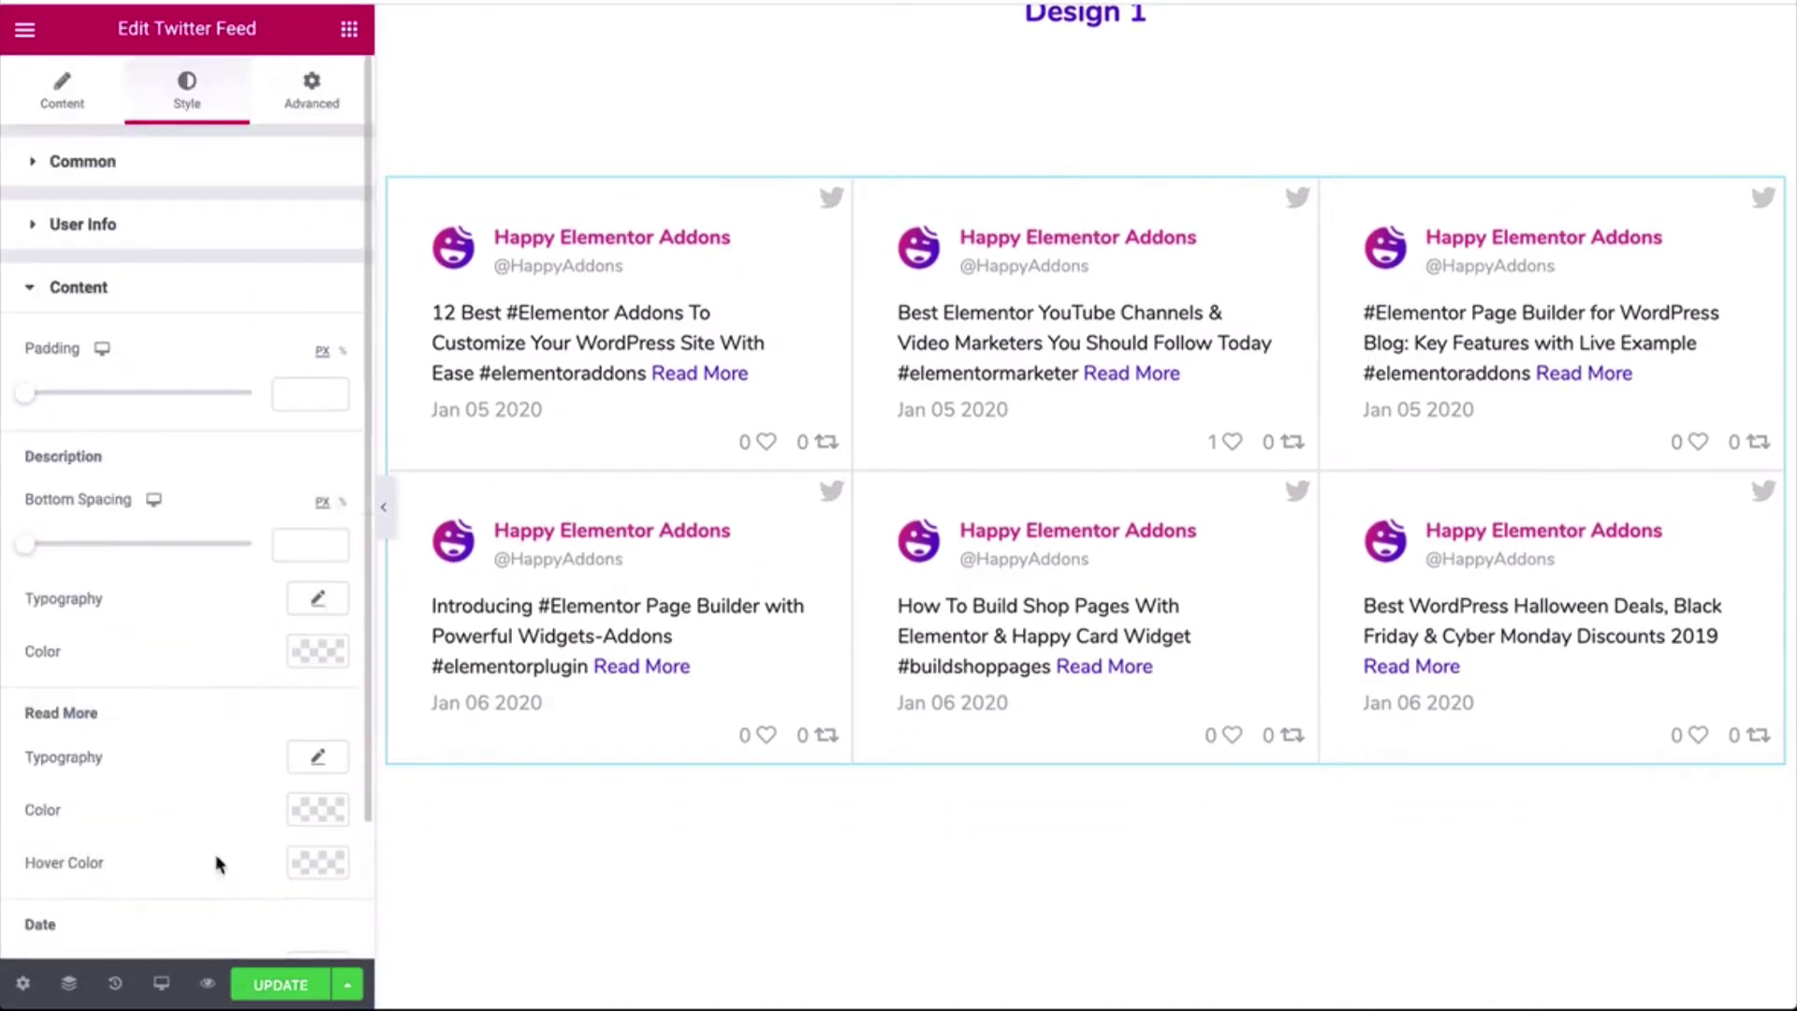
{"action": "left_click", "coordinate": [310, 670]}
{"action": "left_click", "coordinate": [46, 480]}
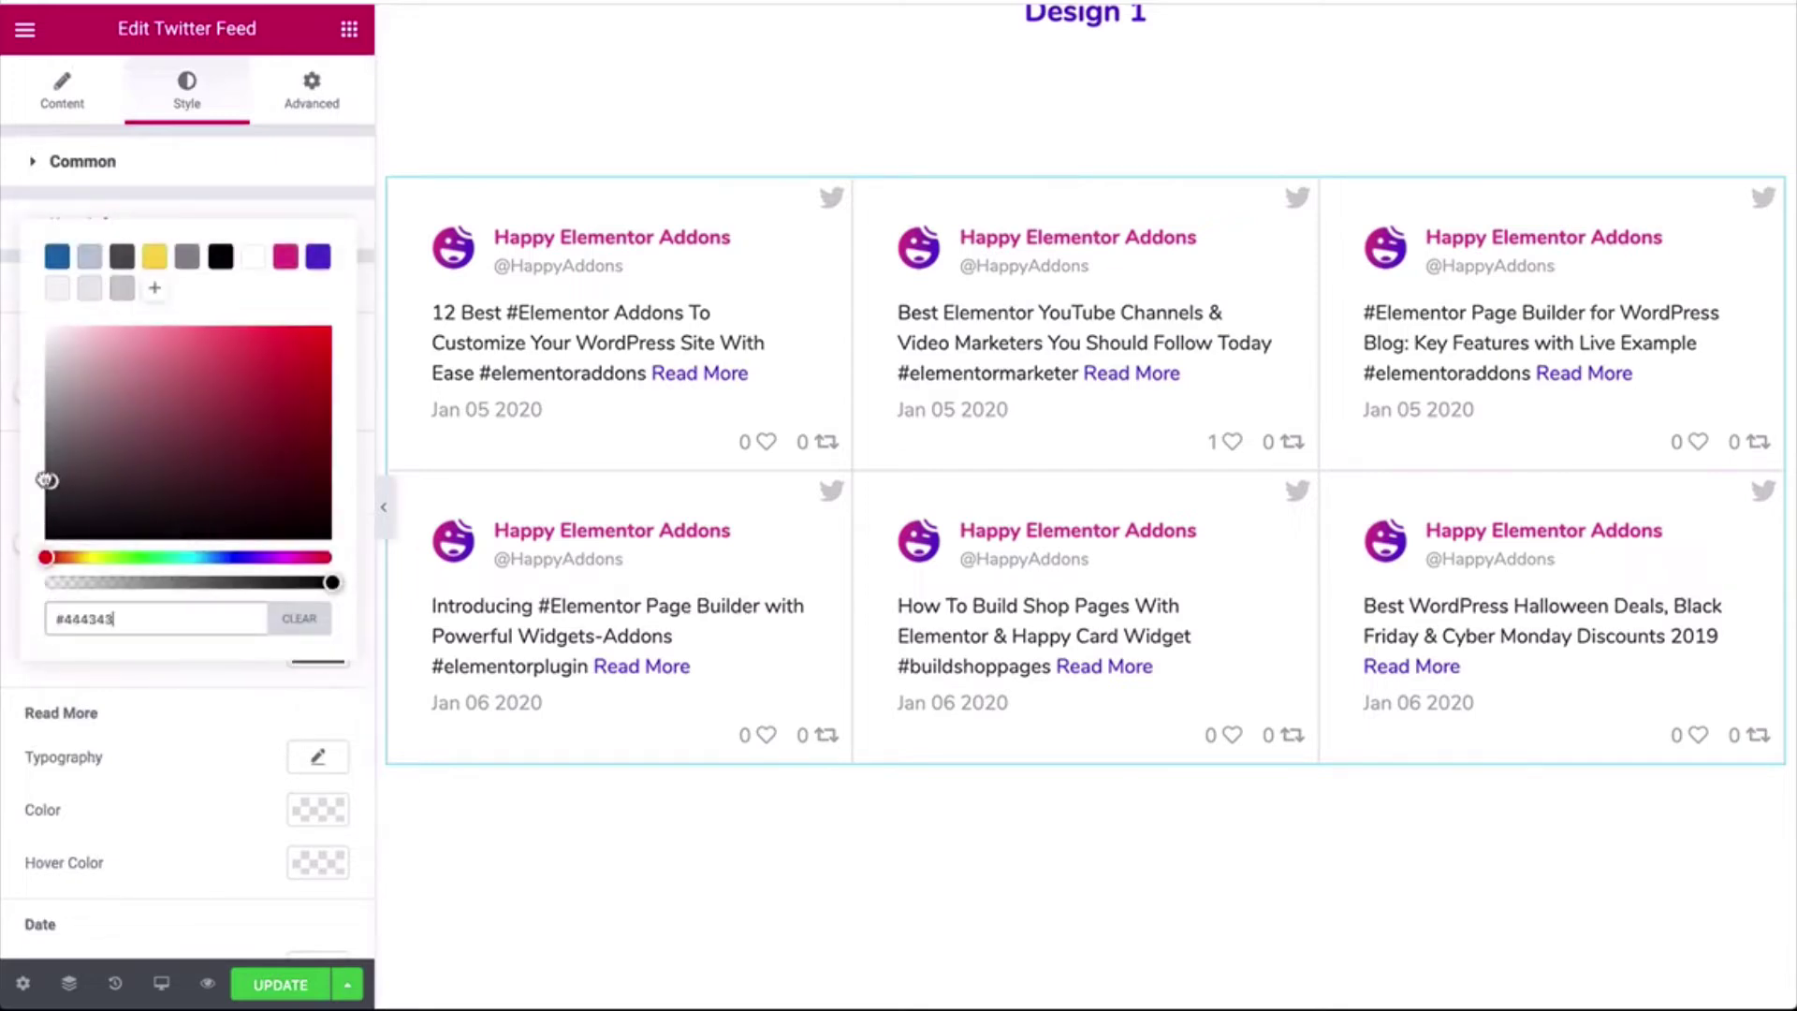
{"action": "mouse_move", "coordinate": [52, 457]}
{"action": "left_mouse_down"}
{"action": "mouse_move", "coordinate": [48, 431]}
{"action": "mouse_move", "coordinate": [48, 473]}
{"action": "mouse_move", "coordinate": [48, 391]}
{"action": "mouse_move", "coordinate": [51, 450]}
{"action": "left_mouse_up"}
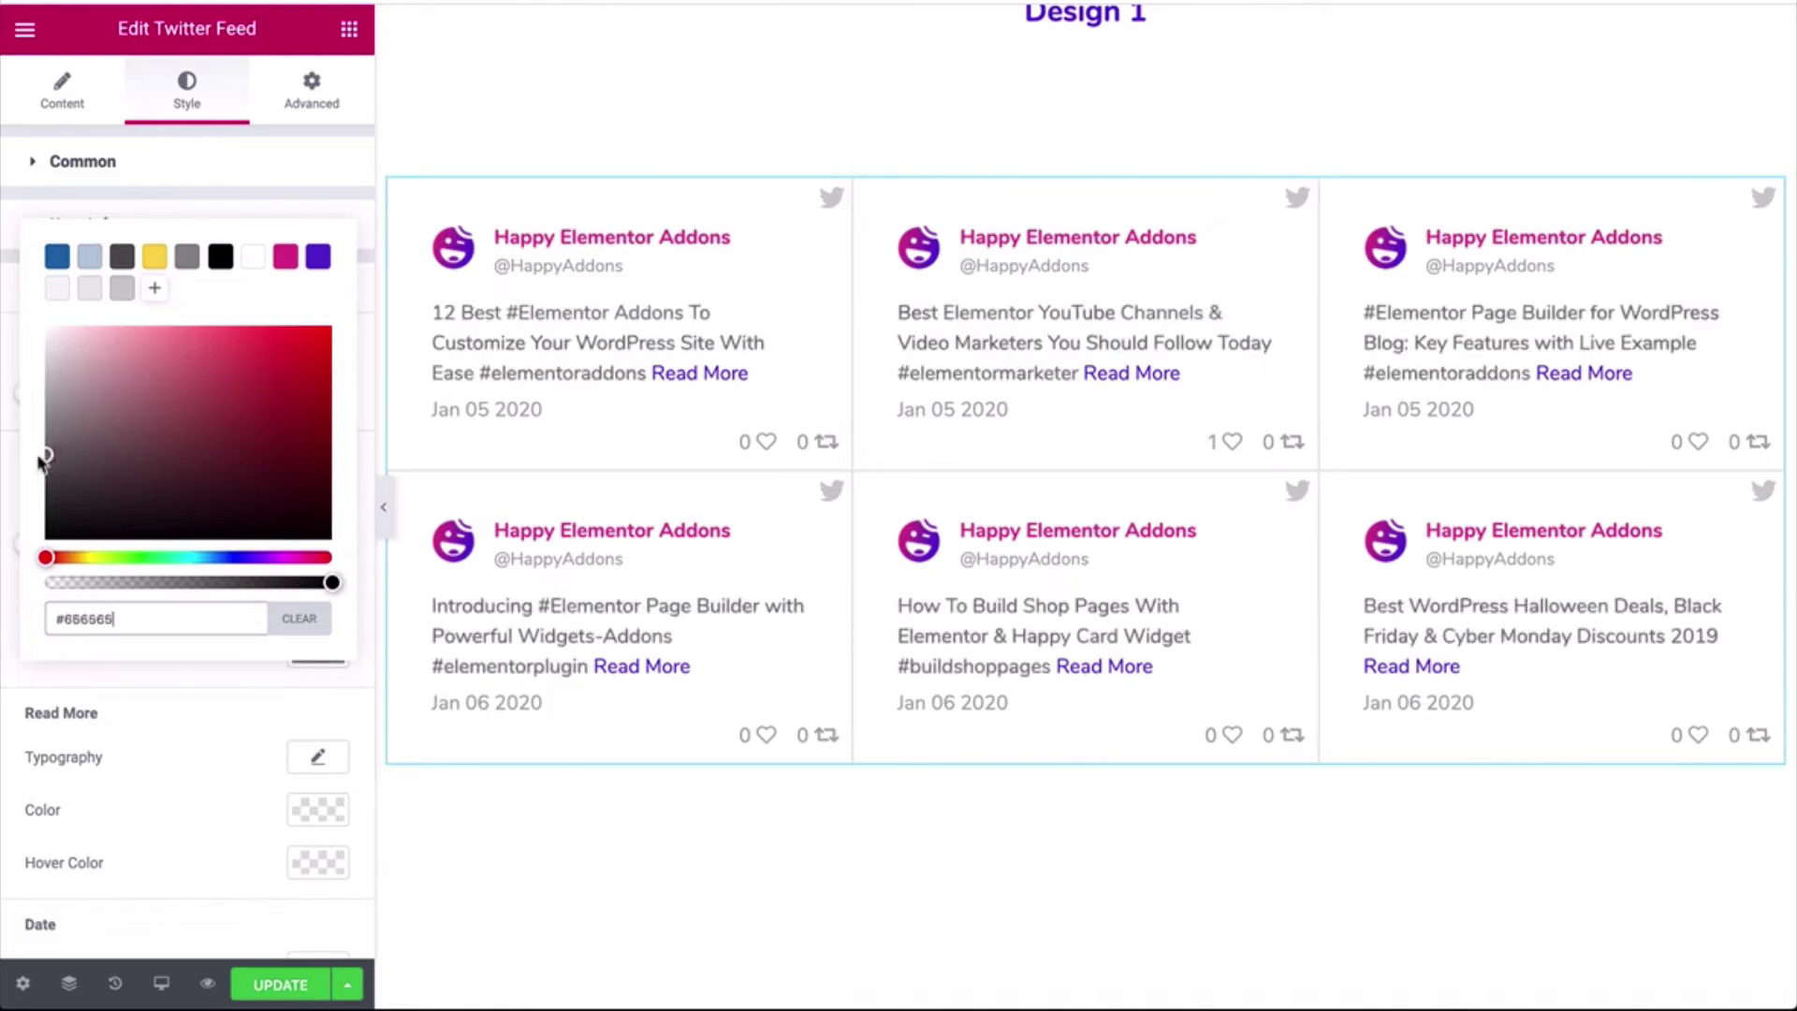
Turn off the Read More links in Twitter Settings
{"action": "left_click", "coordinate": [65, 104]}
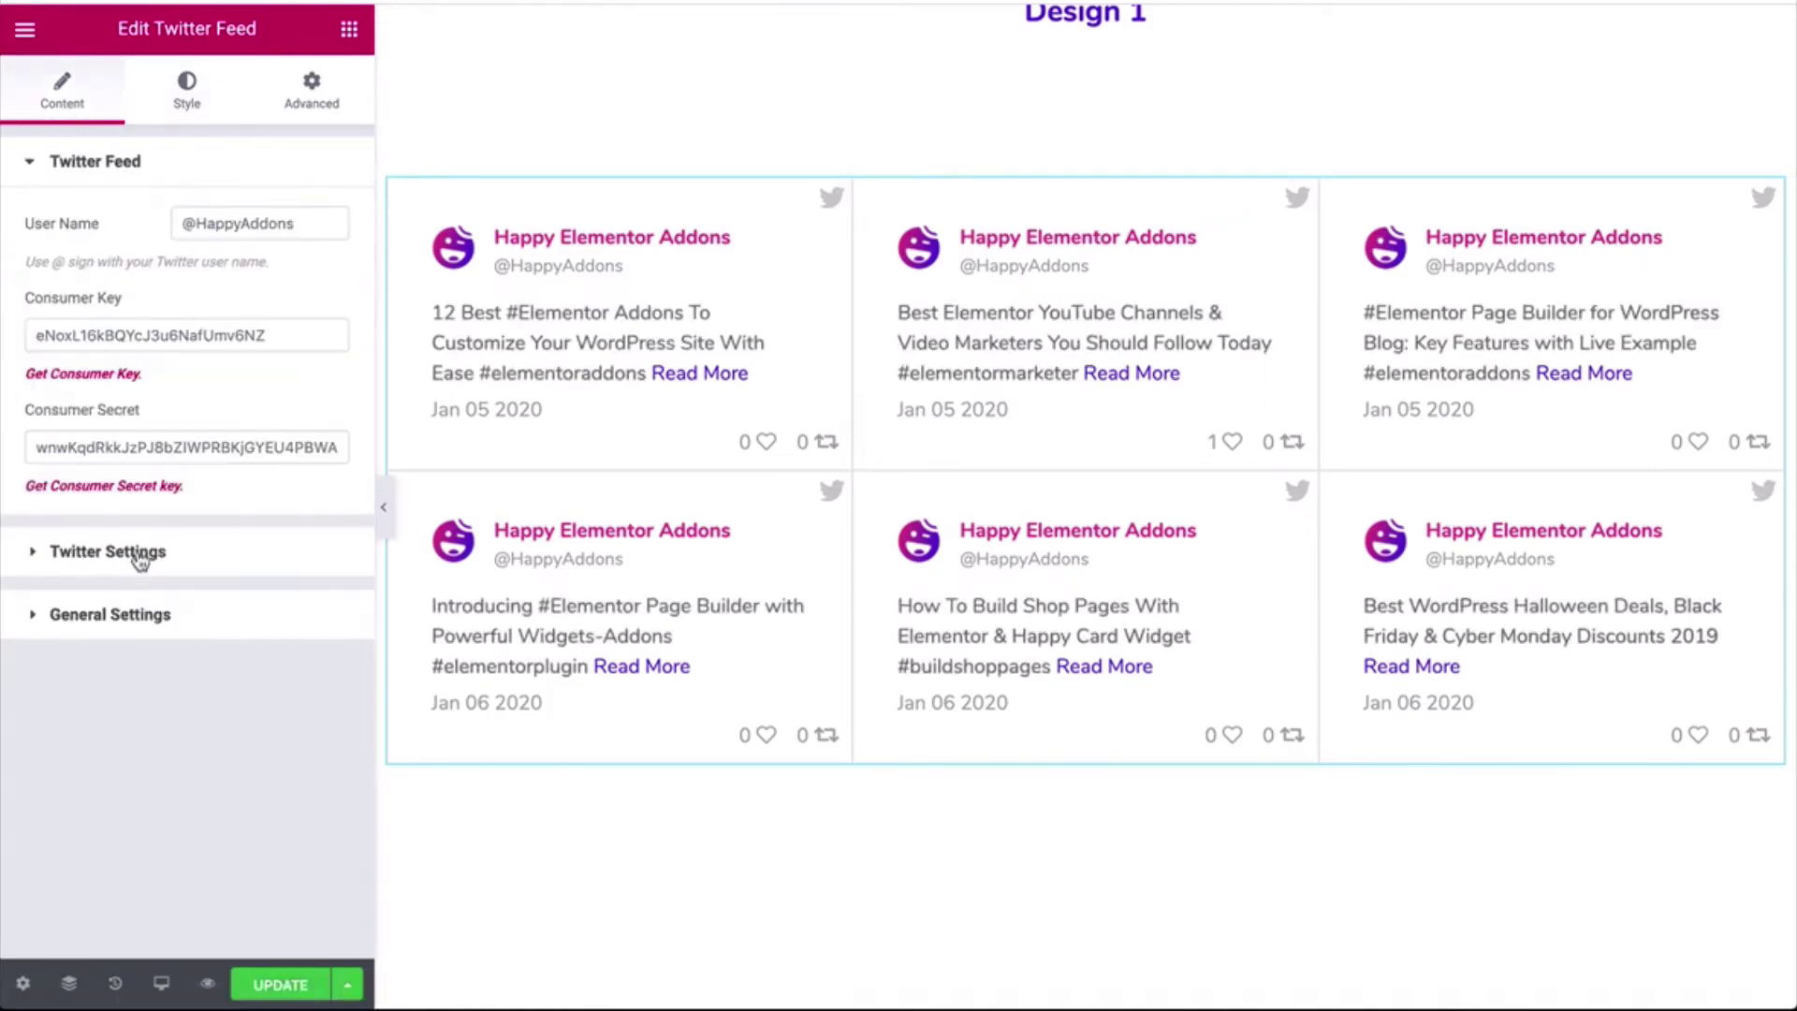
{"action": "left_click", "coordinate": [135, 560]}
{"action": "left_click", "coordinate": [318, 767]}
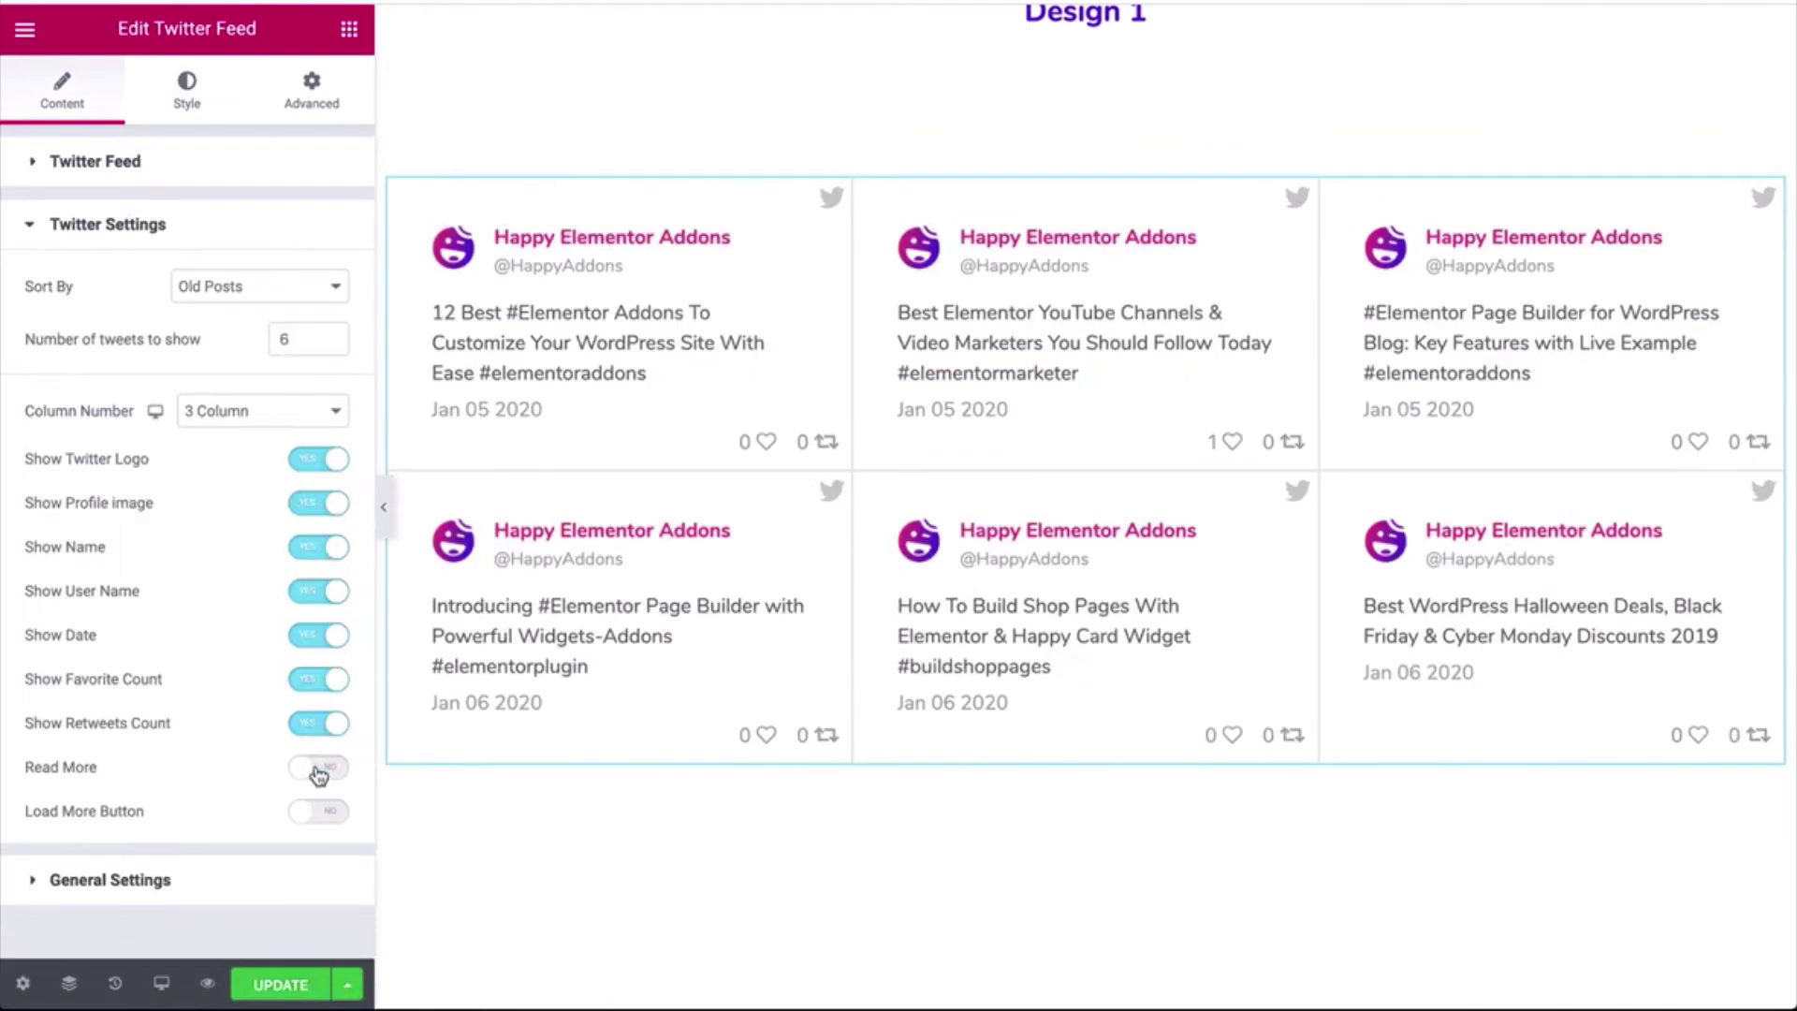
Add 15 Bottom Spacing below the tweet descriptions
{"action": "left_click", "coordinate": [187, 108]}
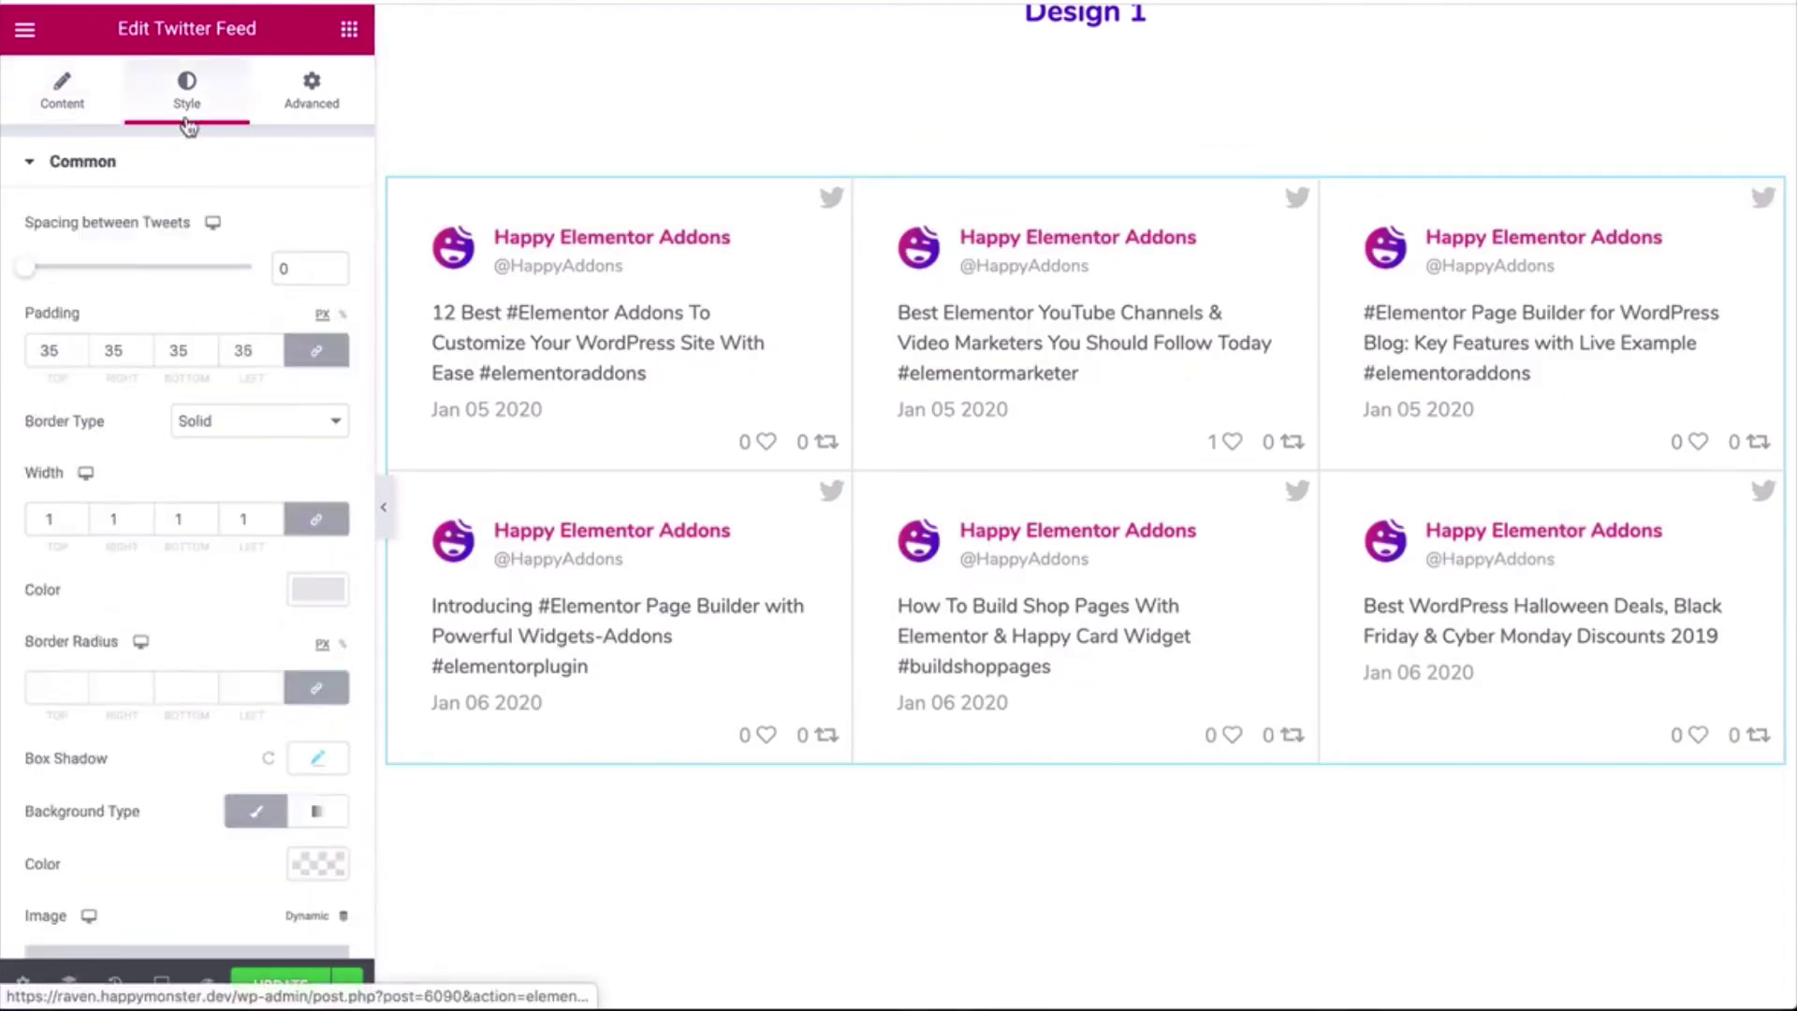
{"action": "left_click", "coordinate": [185, 178]}
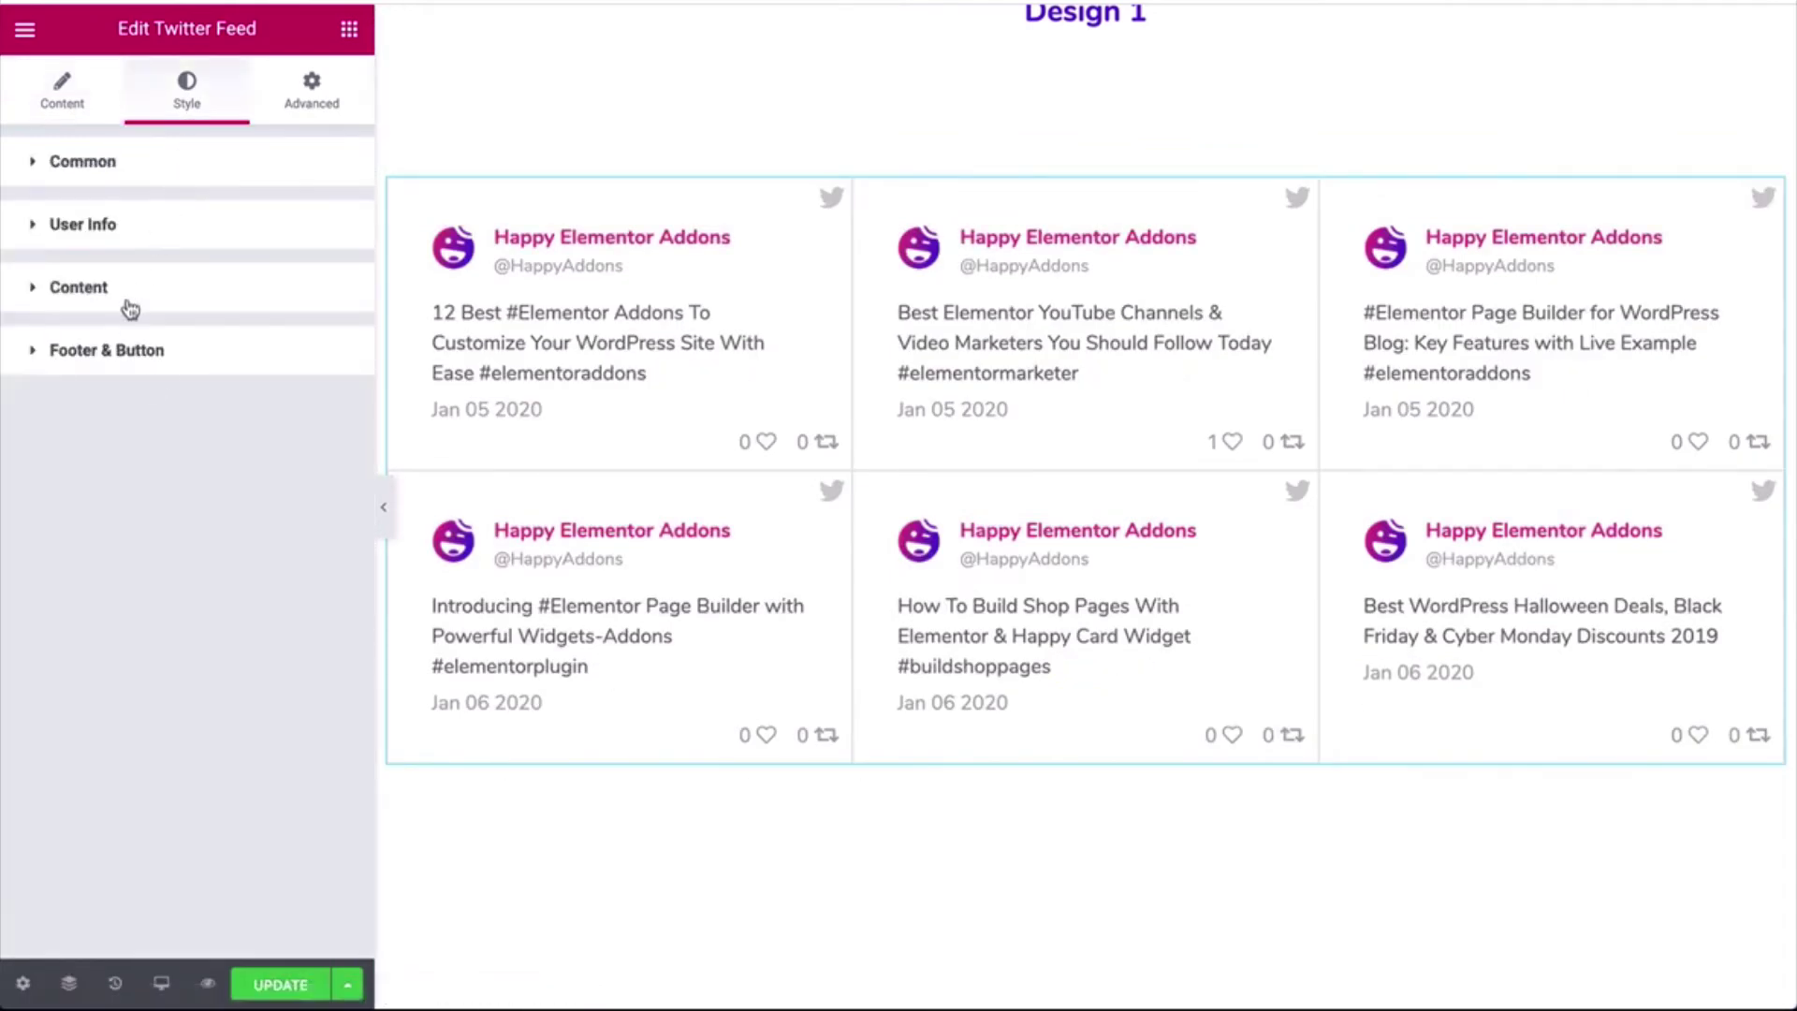
{"action": "left_click", "coordinate": [37, 287]}
{"action": "scroll", "coordinate": [154, 520], "scroll_direction": "down", "scroll_amount": 1}
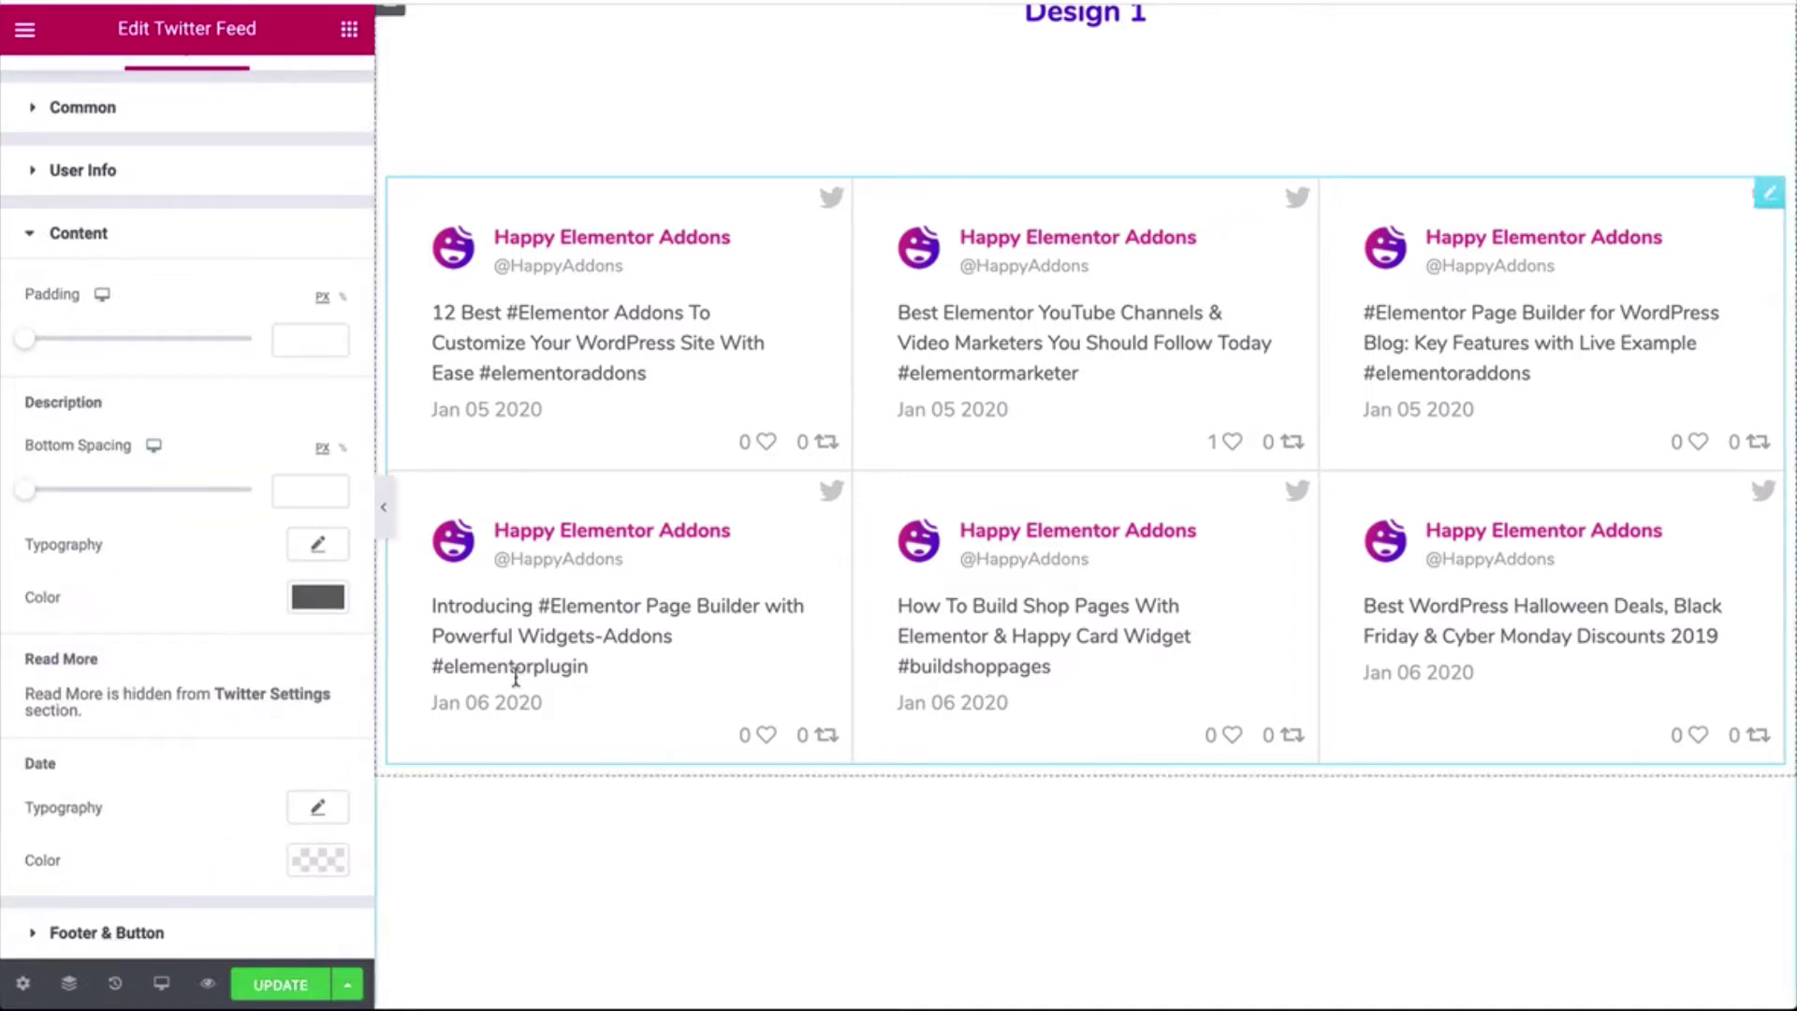
{"action": "left_click_drag", "start_coordinate": [27, 498], "coordinate": [59, 493]}
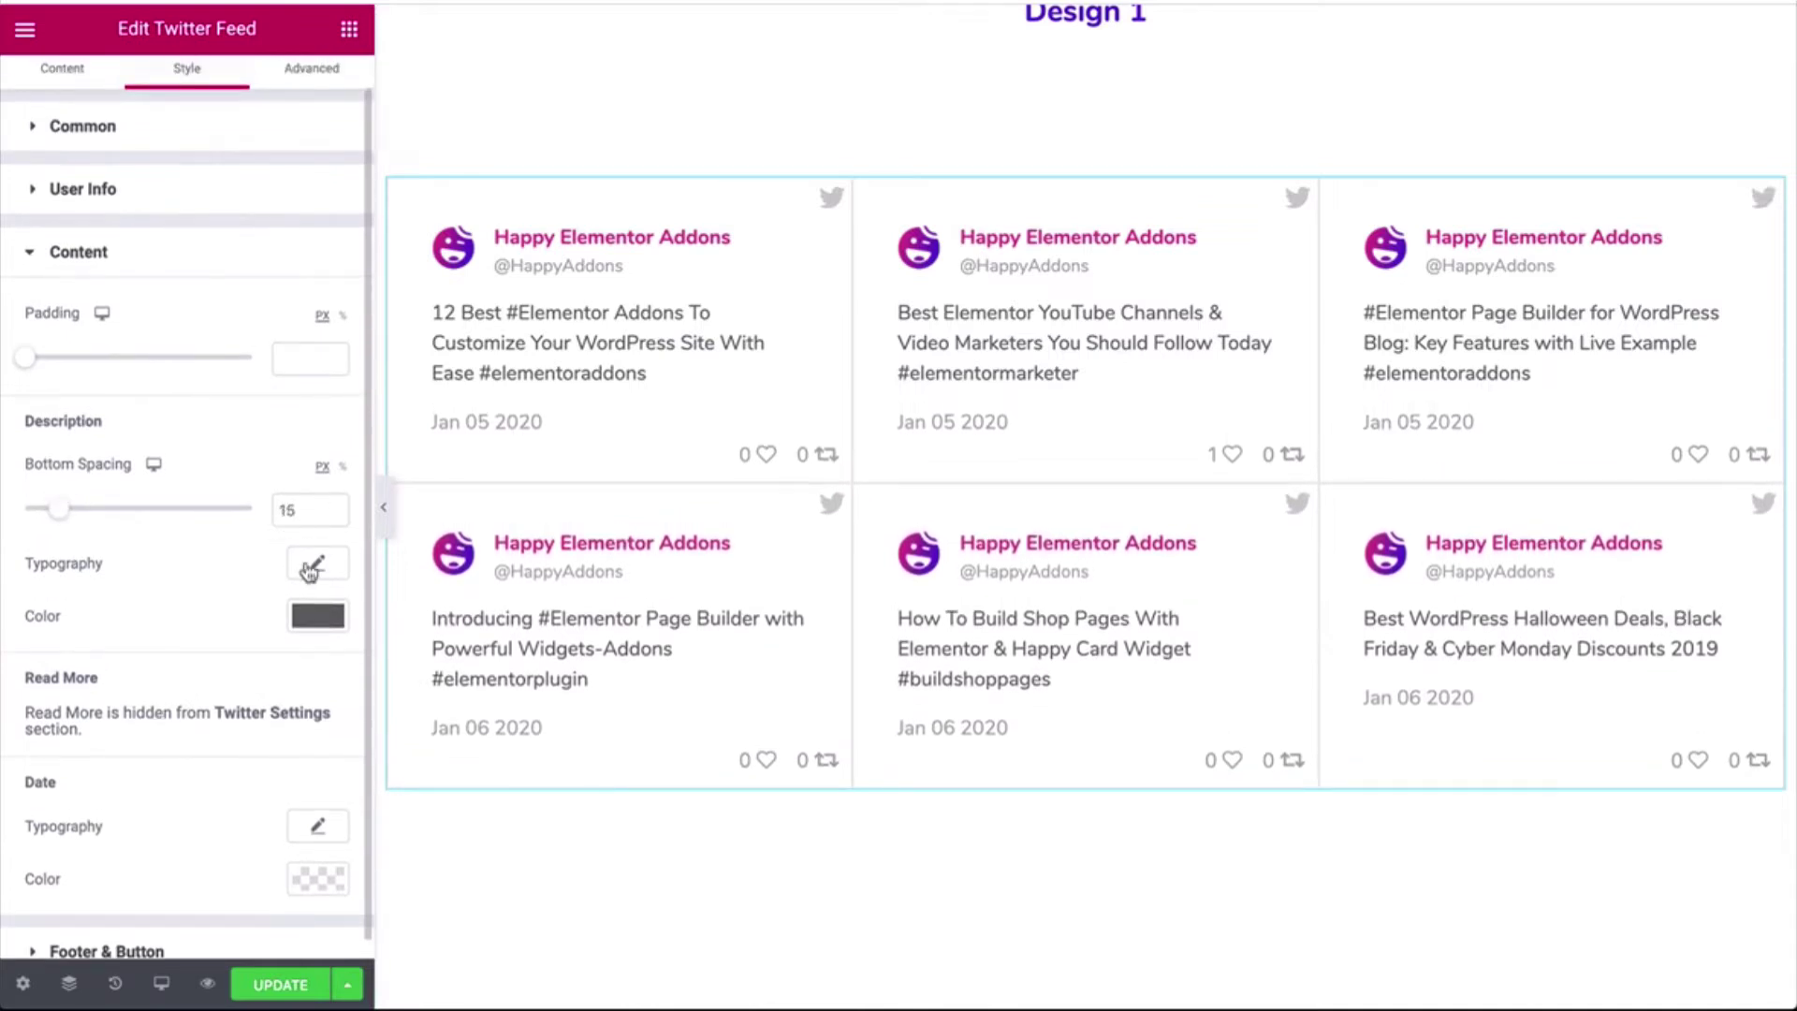
Shrink the date typography to size 13 with Uppercase transform
{"action": "left_click", "coordinate": [317, 826]}
{"action": "scroll", "coordinate": [313, 805], "scroll_direction": "down", "scroll_amount": 3}
{"action": "left_click", "coordinate": [293, 728]}
{"action": "type", "text": "14"}
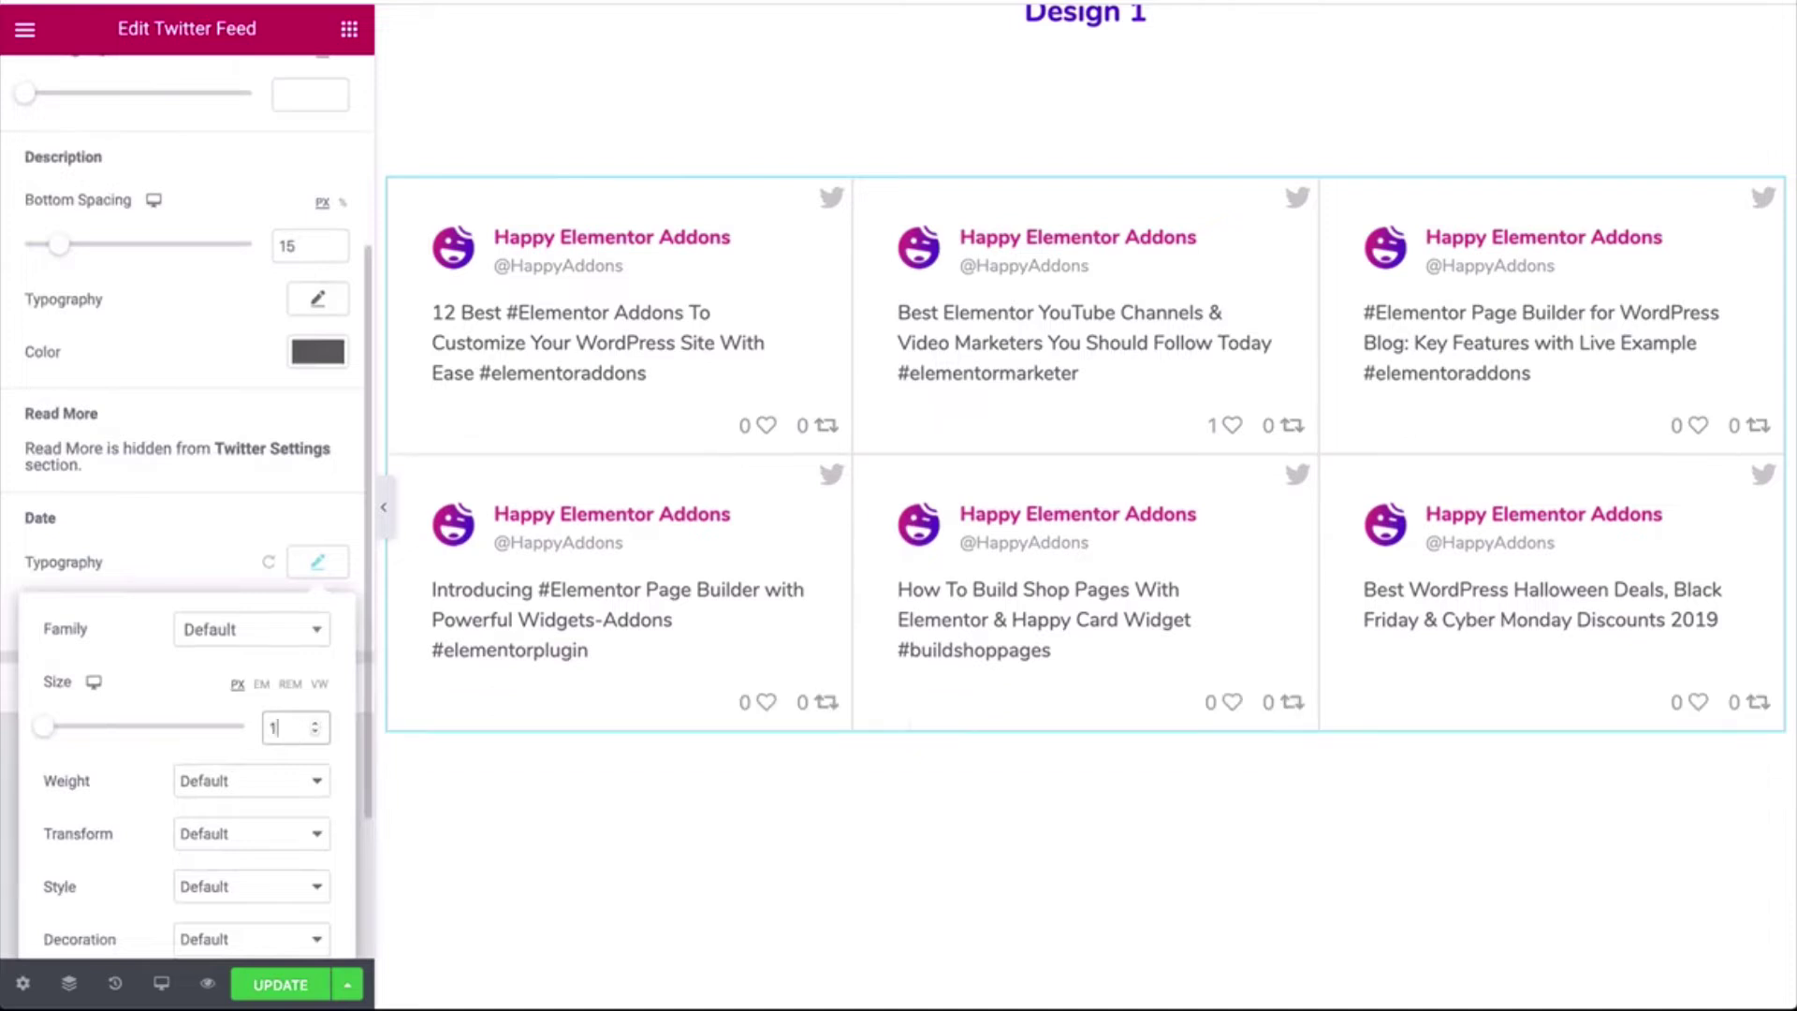
{"action": "left_click", "coordinate": [242, 880]}
{"action": "left_click", "coordinate": [239, 832]}
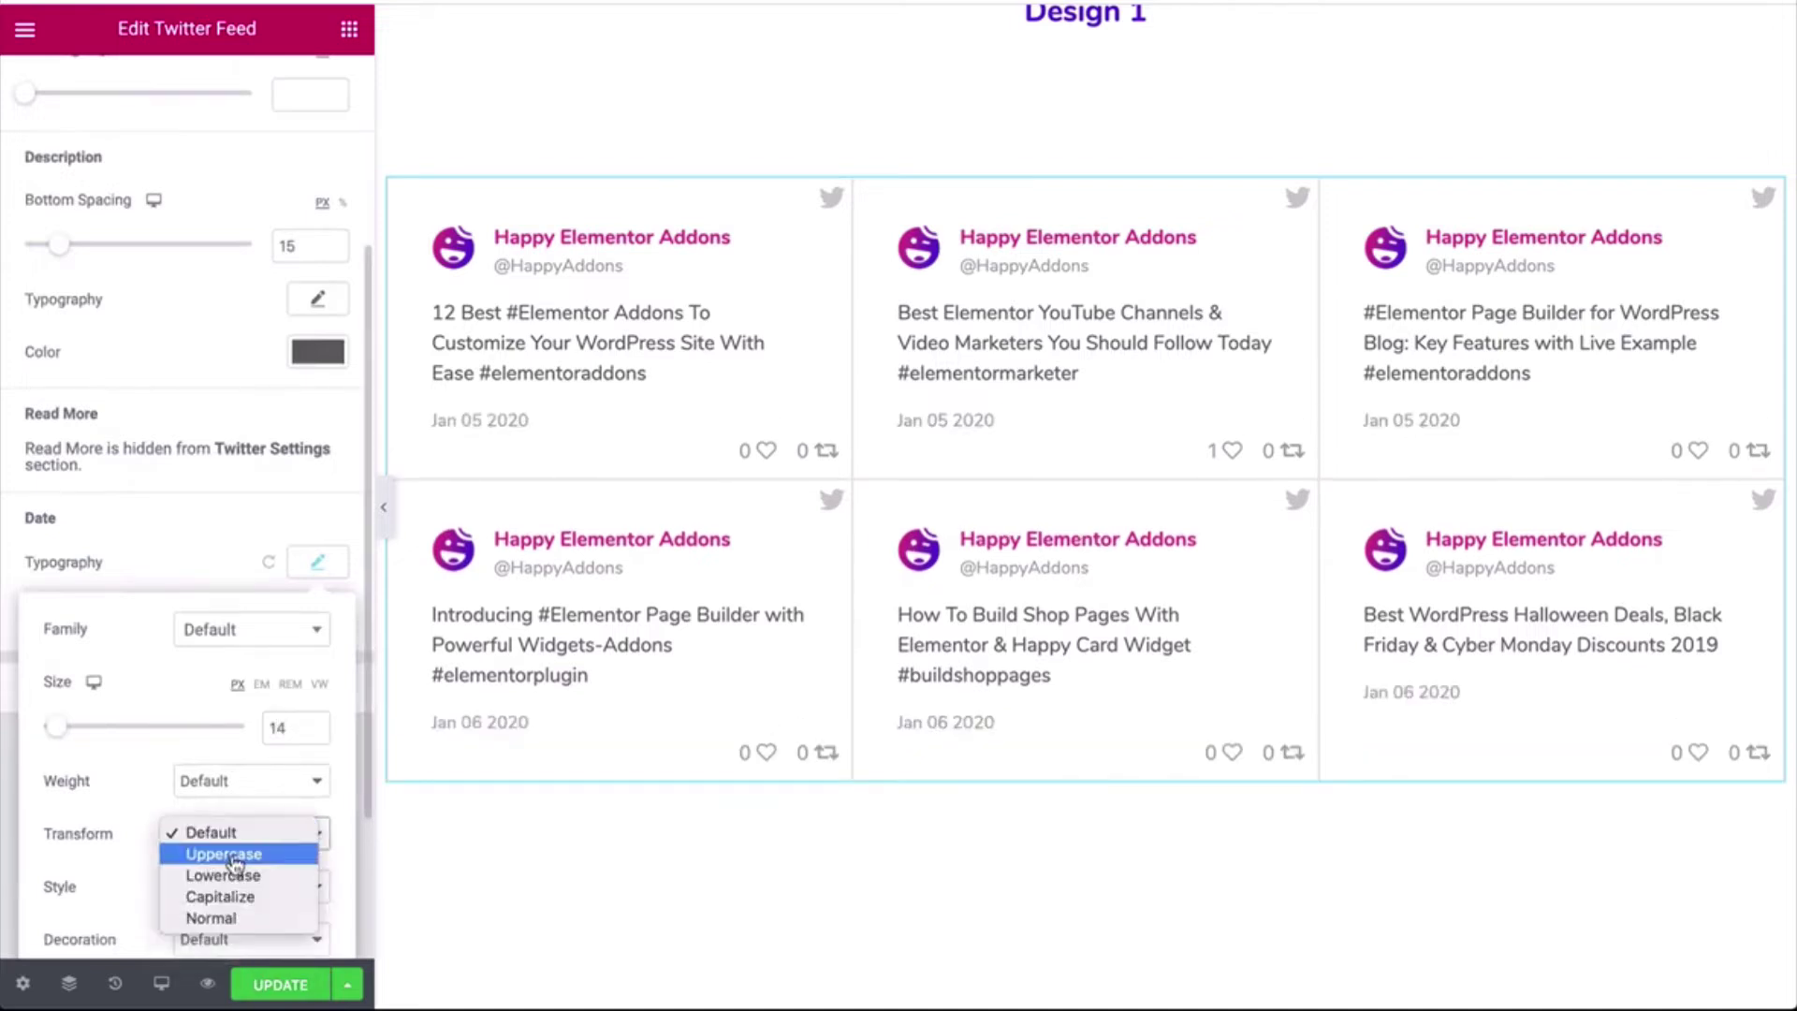
{"action": "left_click", "coordinate": [215, 852]}
{"action": "key", "text": "BackSpace"}
{"action": "type", "text": "2"}
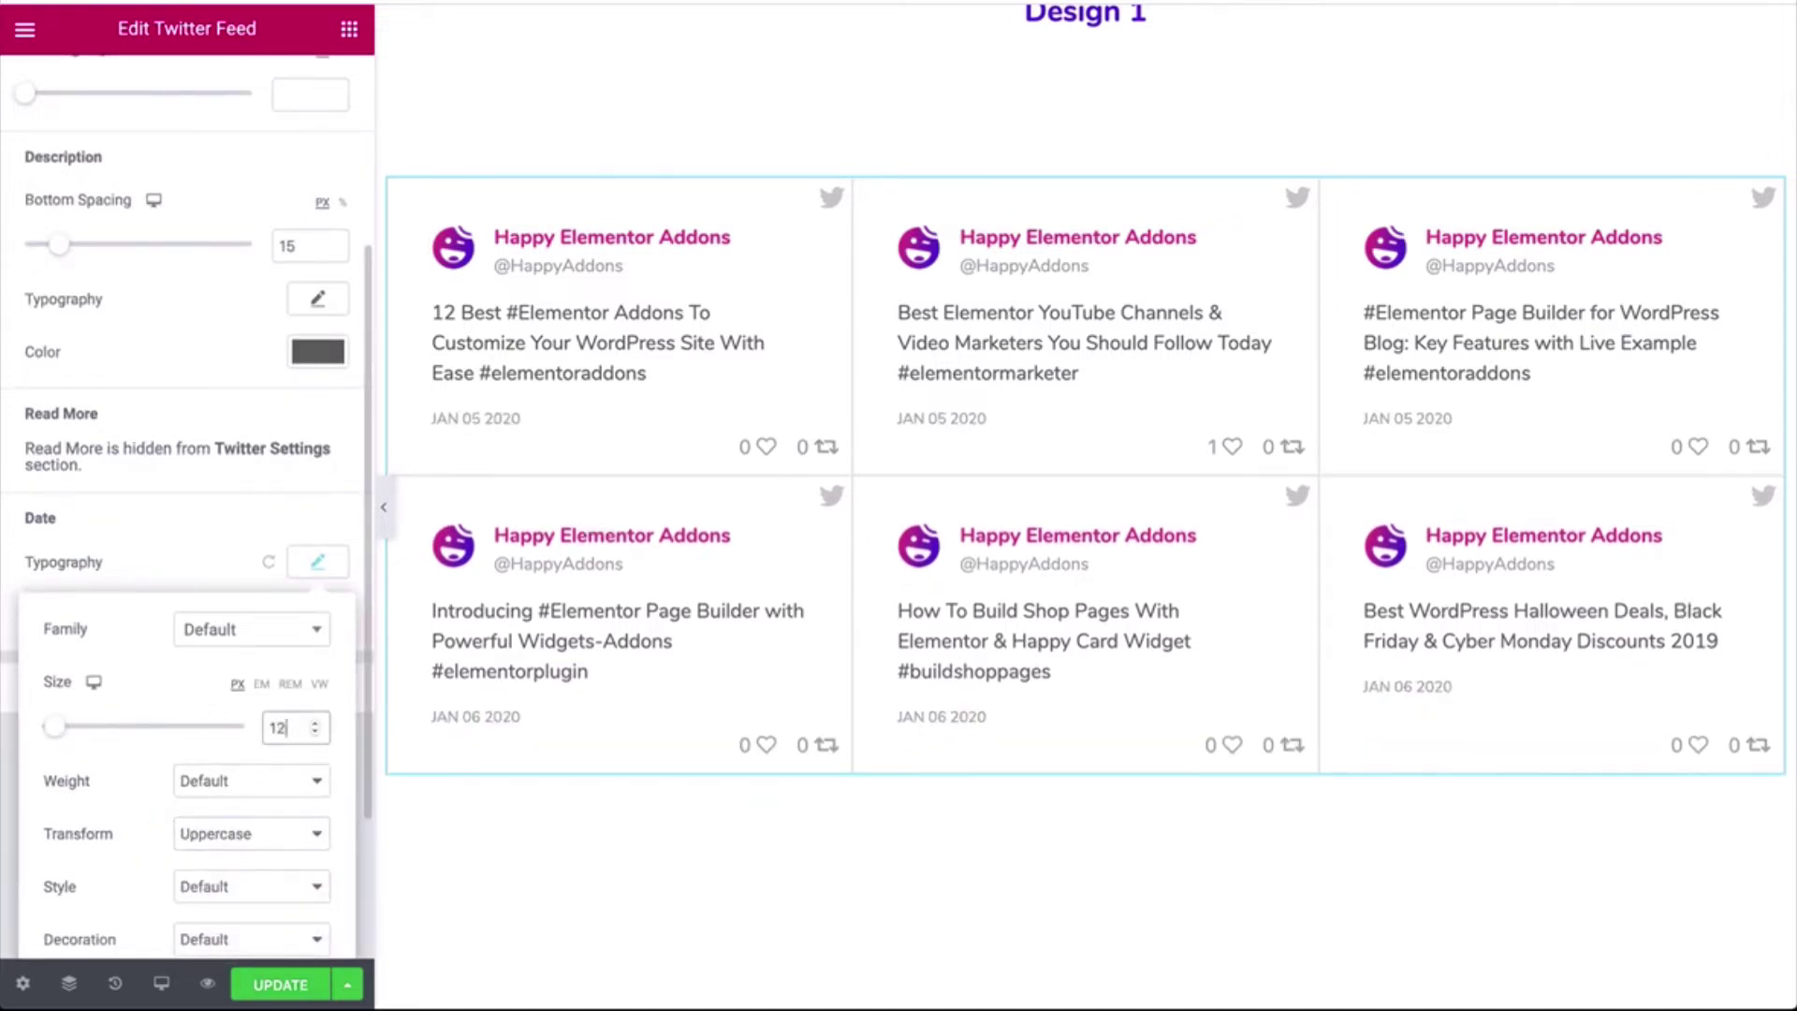
{"action": "key", "text": "Up"}
{"action": "left_click", "coordinate": [200, 363]}
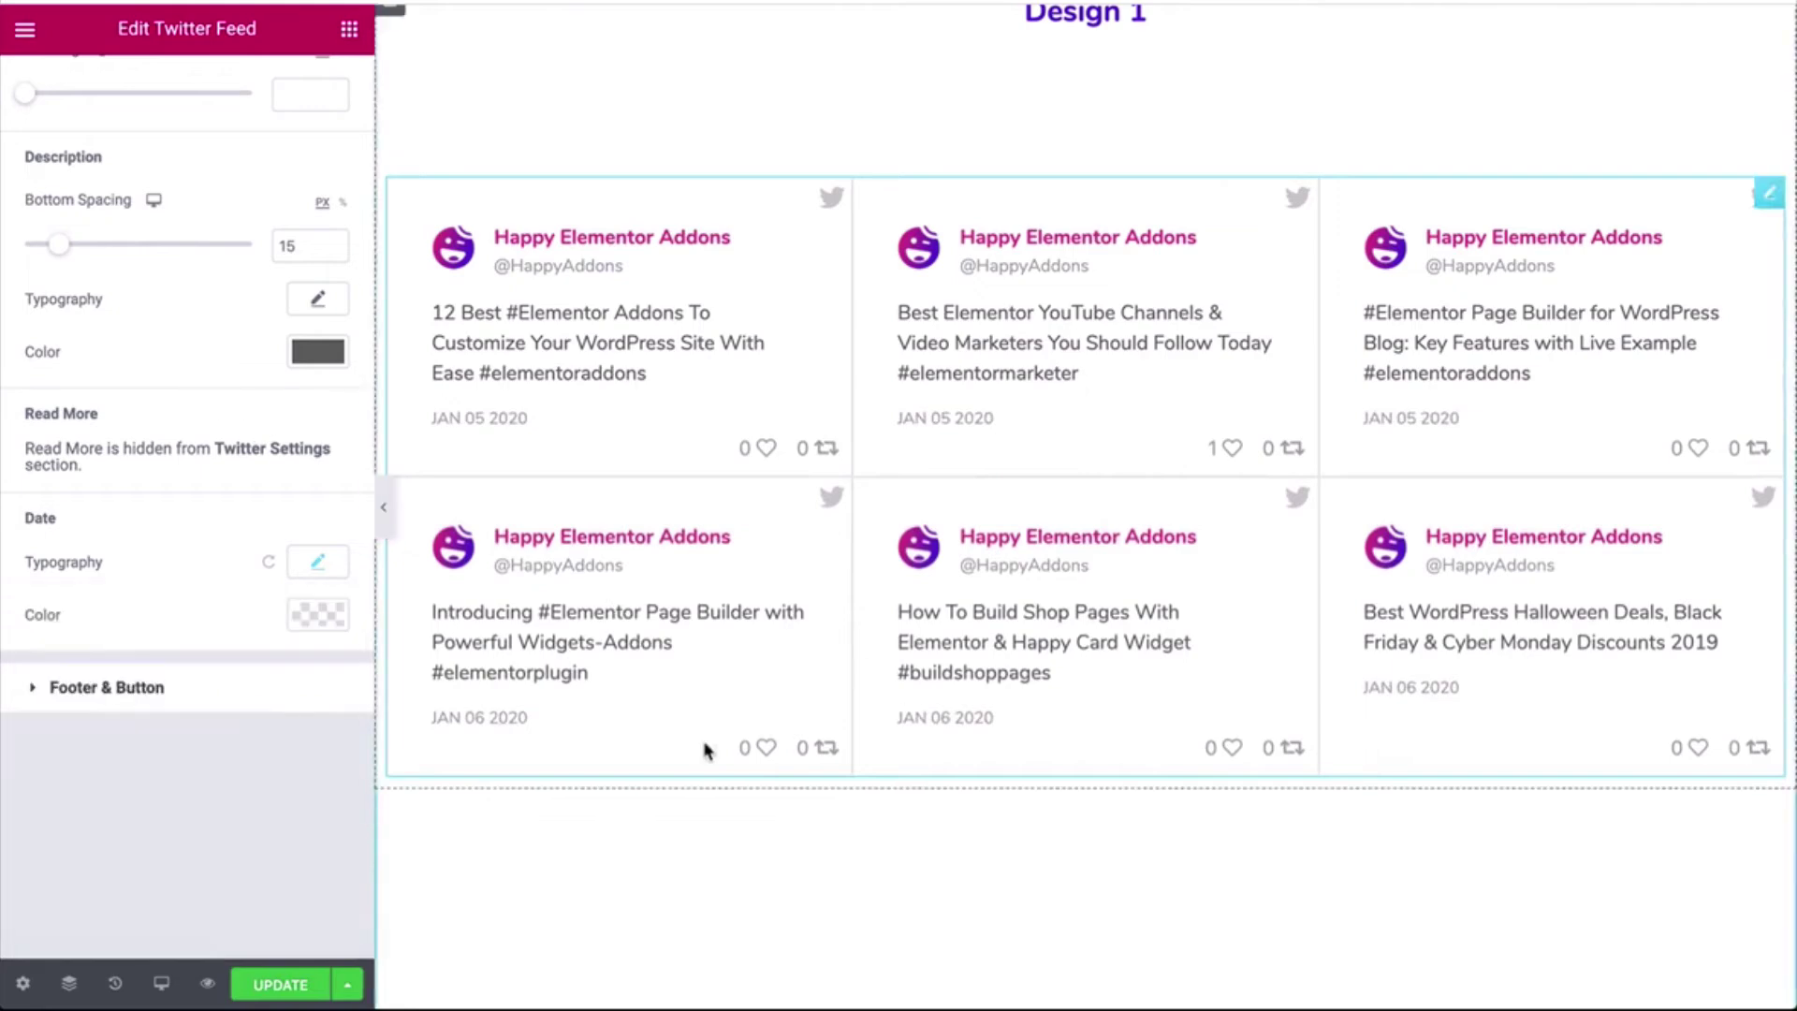
Collapse the editing panel and scroll past feed Designs 4 and 5 to the purple Design 6 cards
{"action": "scroll", "coordinate": [694, 773], "scroll_direction": "down", "scroll_amount": 1}
{"action": "left_click", "coordinate": [383, 507]}
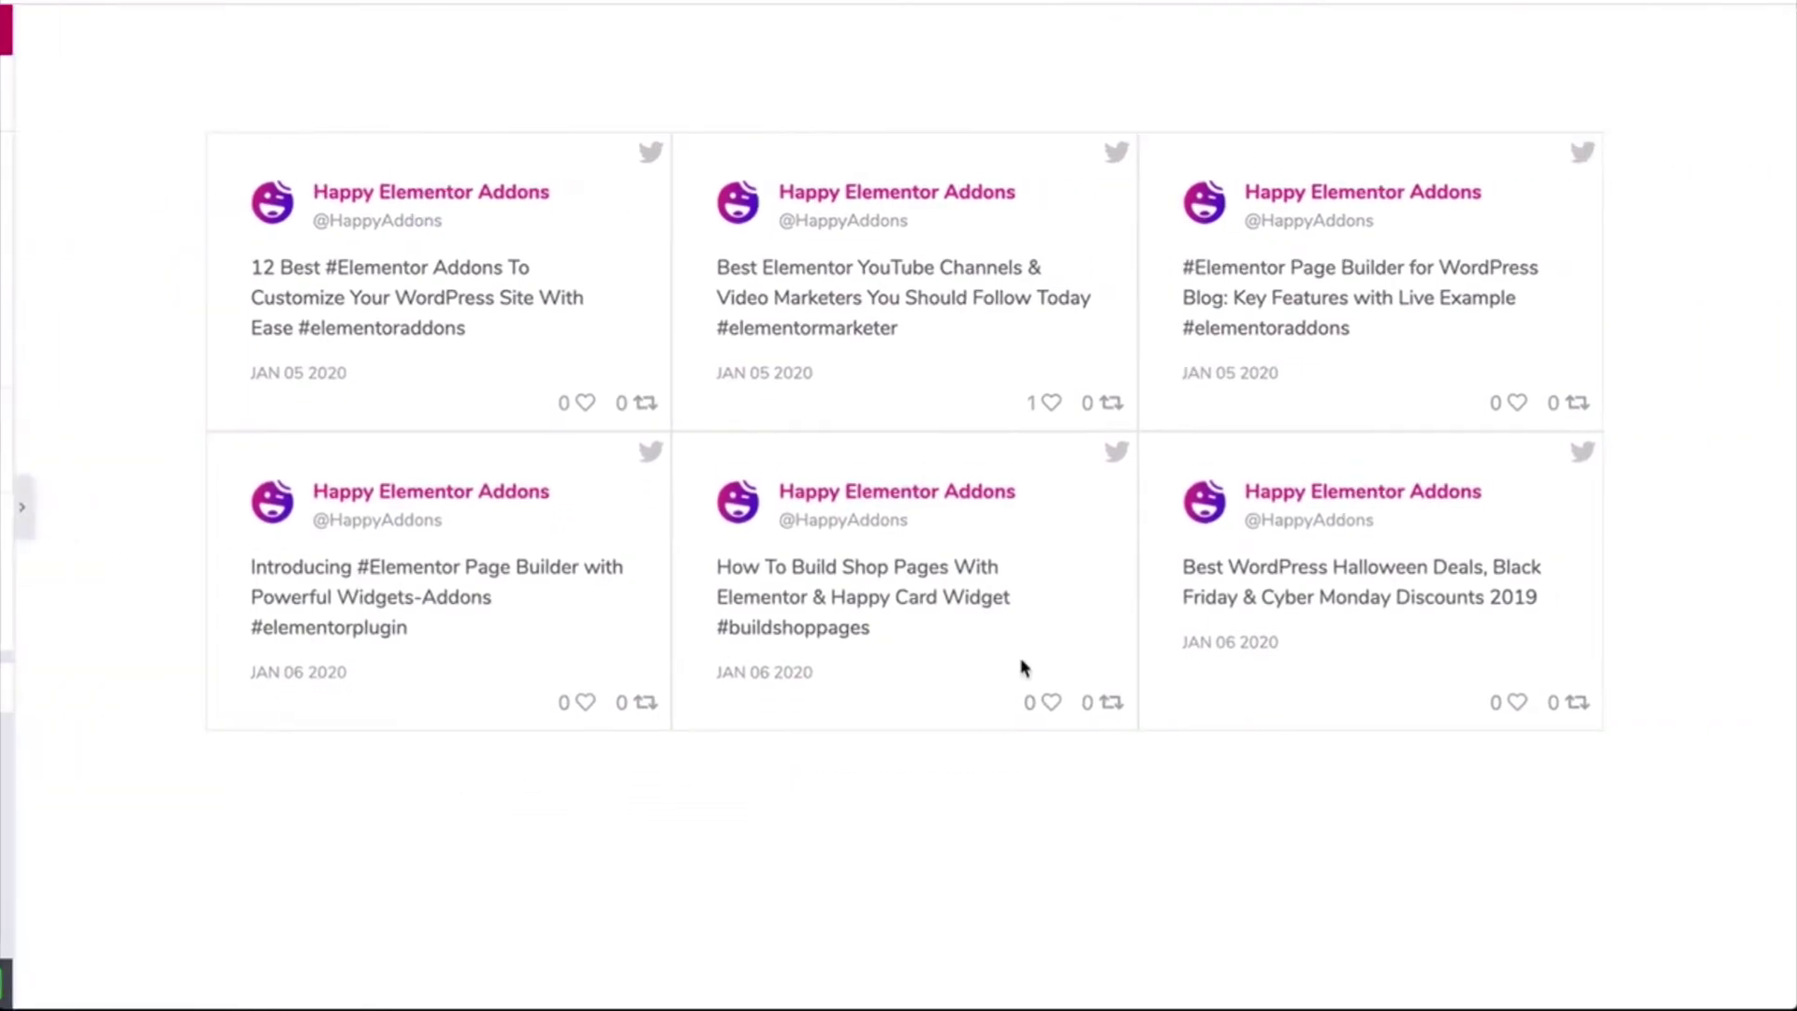
{"action": "scroll", "coordinate": [1023, 666], "scroll_direction": "up", "scroll_amount": 7}
{"action": "scroll", "coordinate": [1024, 666], "scroll_direction": "down", "scroll_amount": 8}
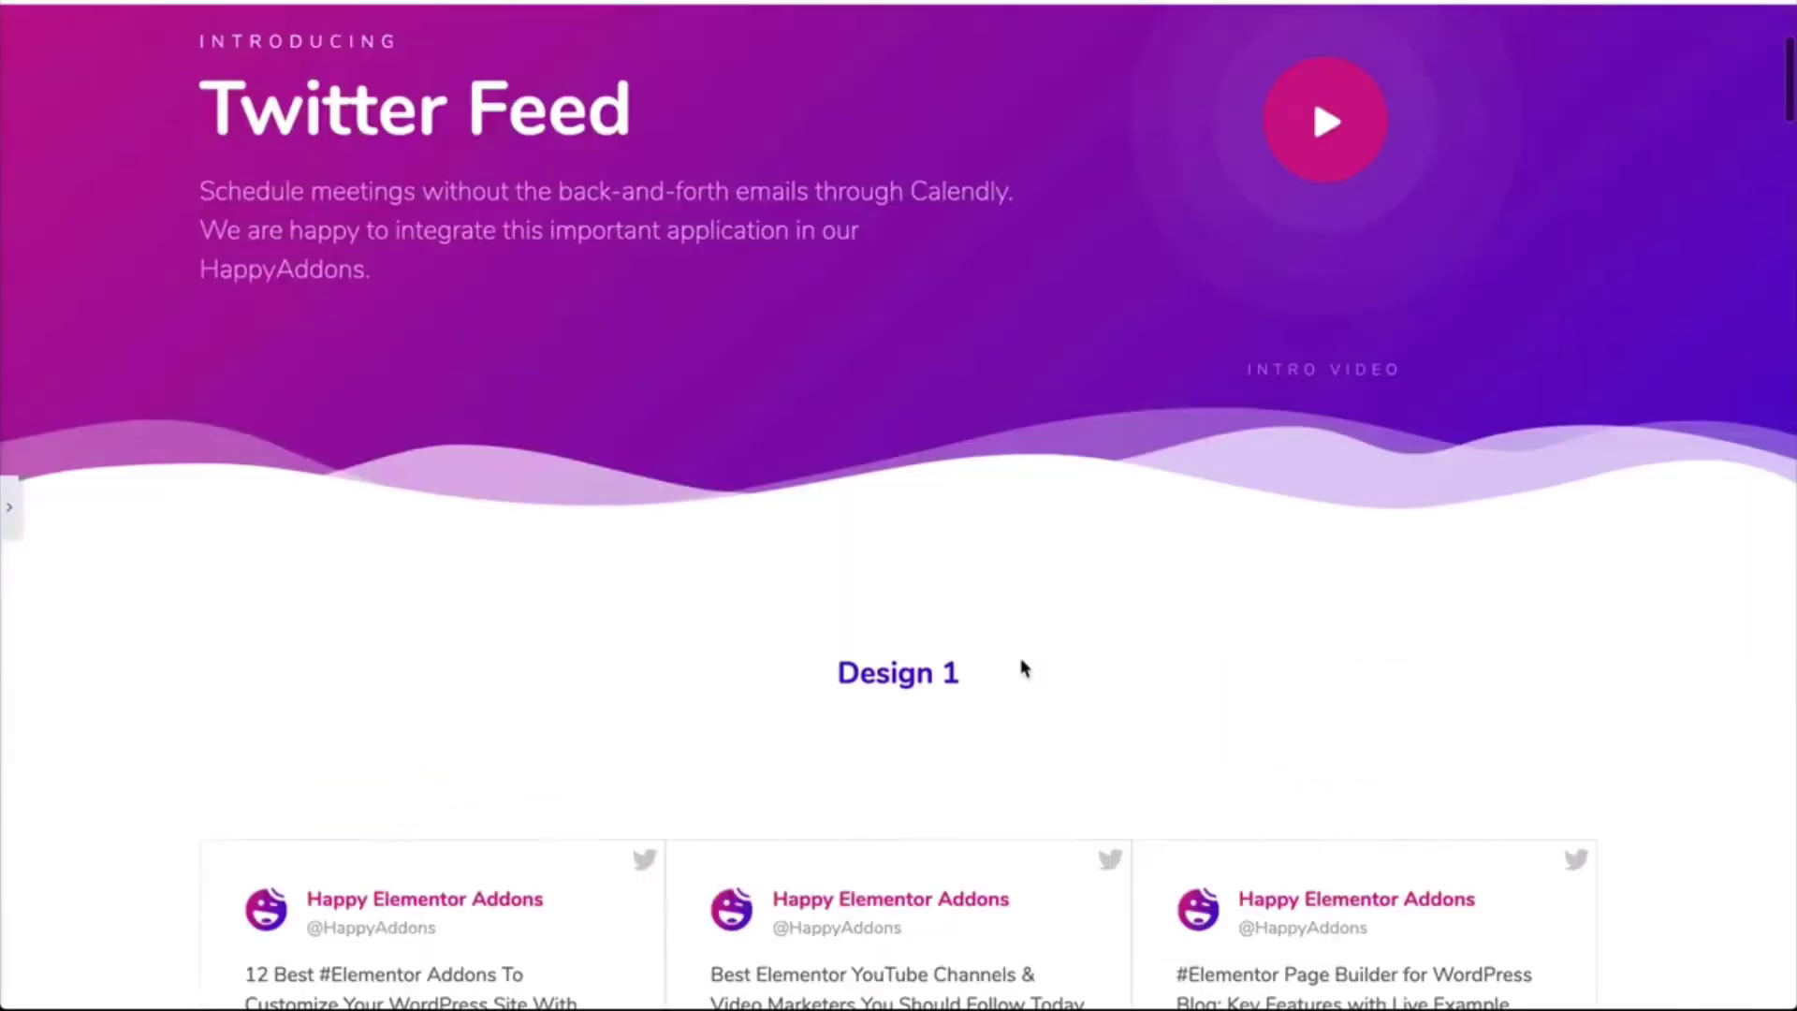
{"action": "scroll", "coordinate": [1024, 667], "scroll_direction": "down", "scroll_amount": 10}
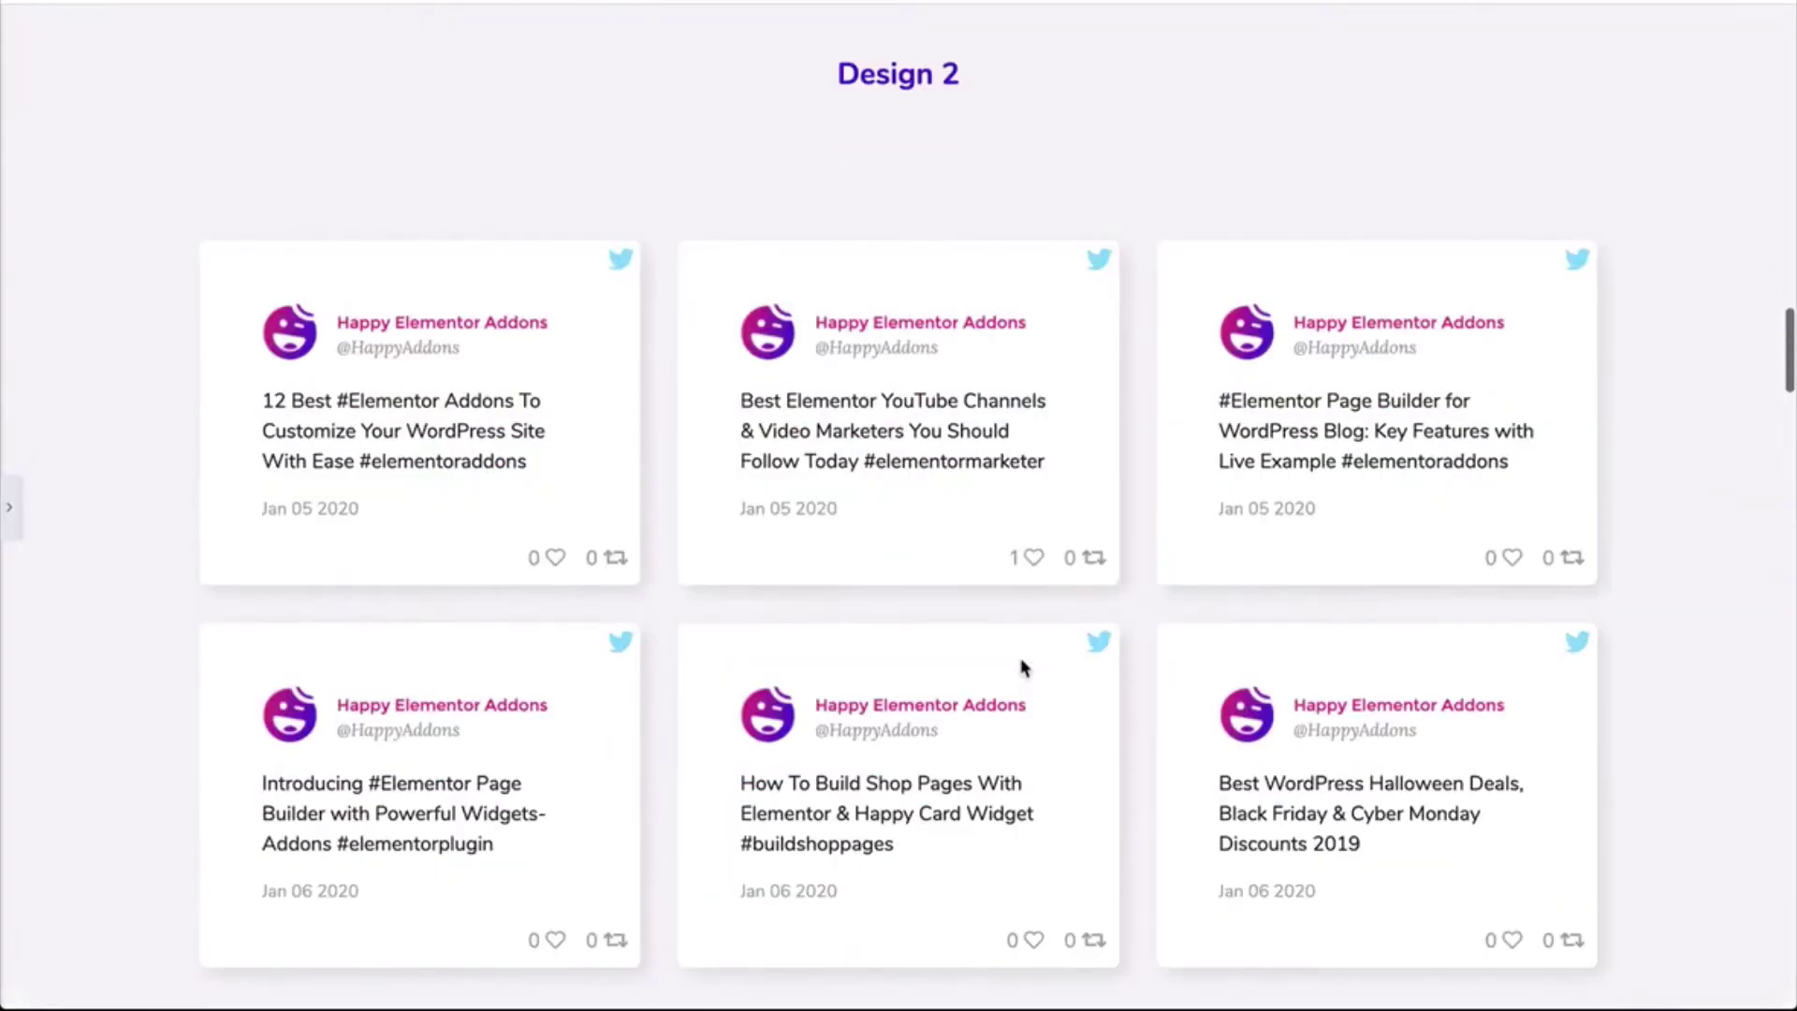
{"action": "scroll", "coordinate": [1024, 667], "scroll_direction": "down", "scroll_amount": 12}
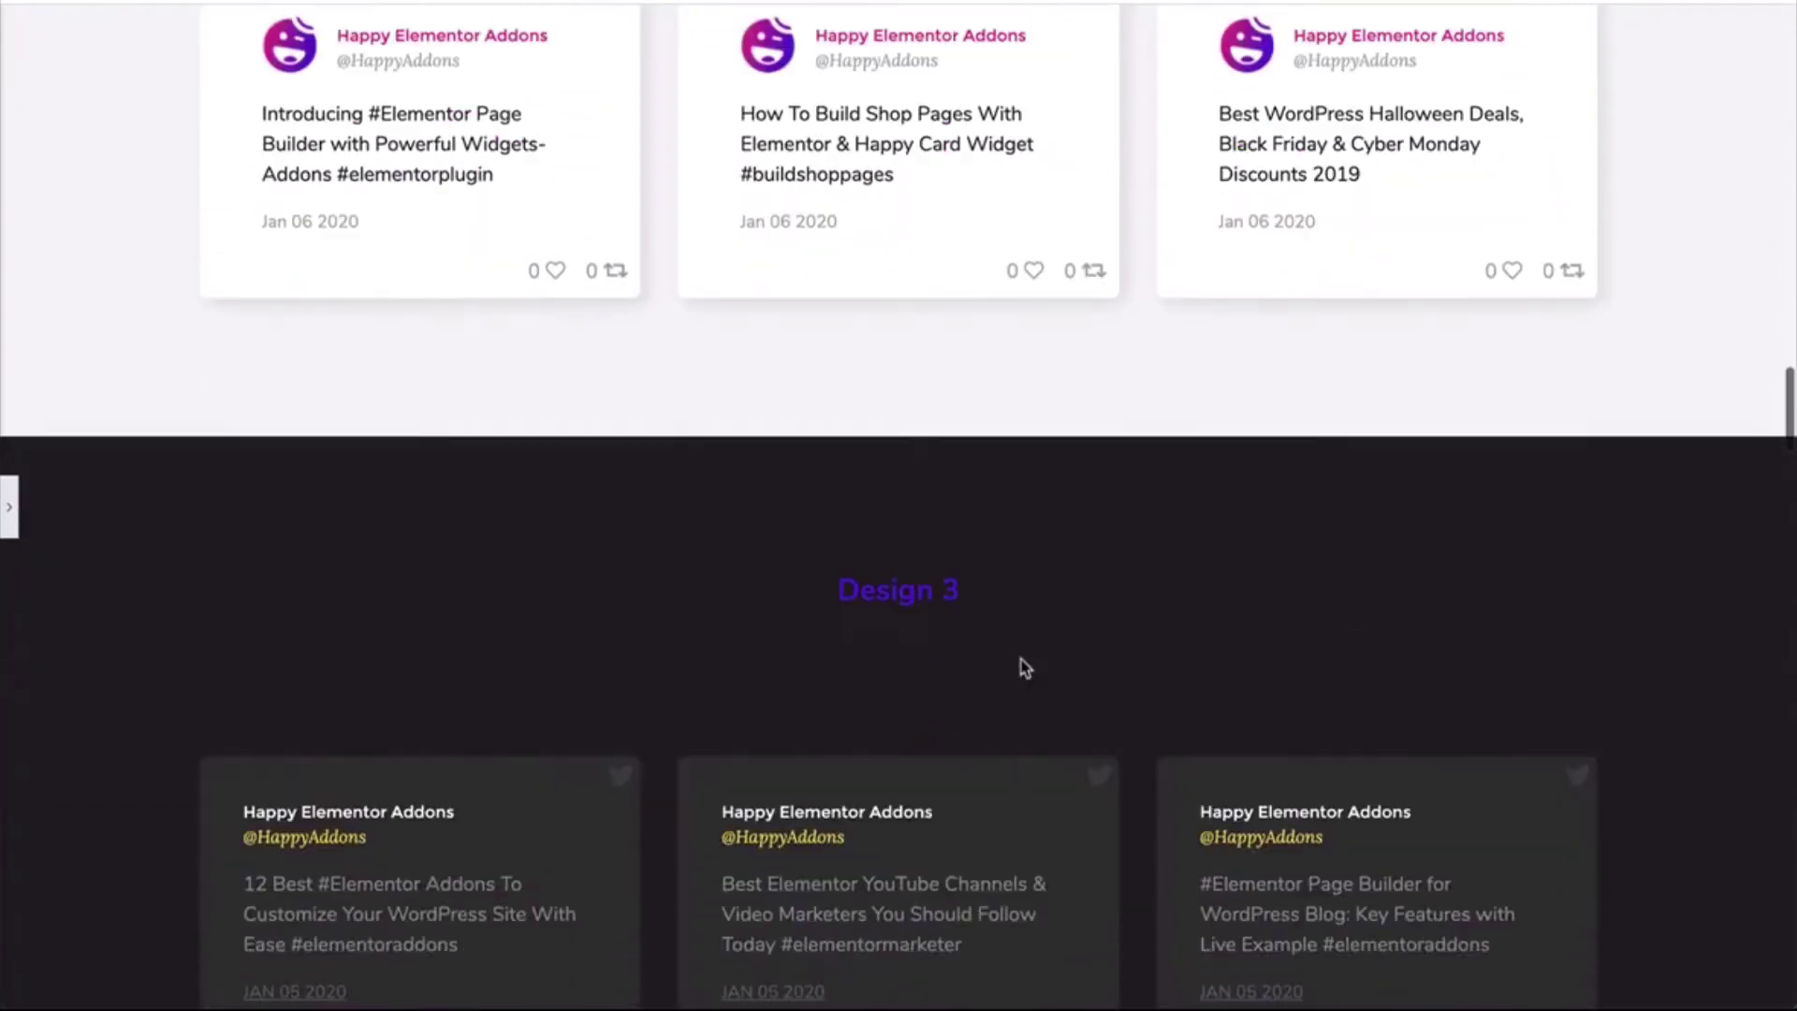
{"action": "scroll", "coordinate": [1024, 666], "scroll_direction": "down", "scroll_amount": 10}
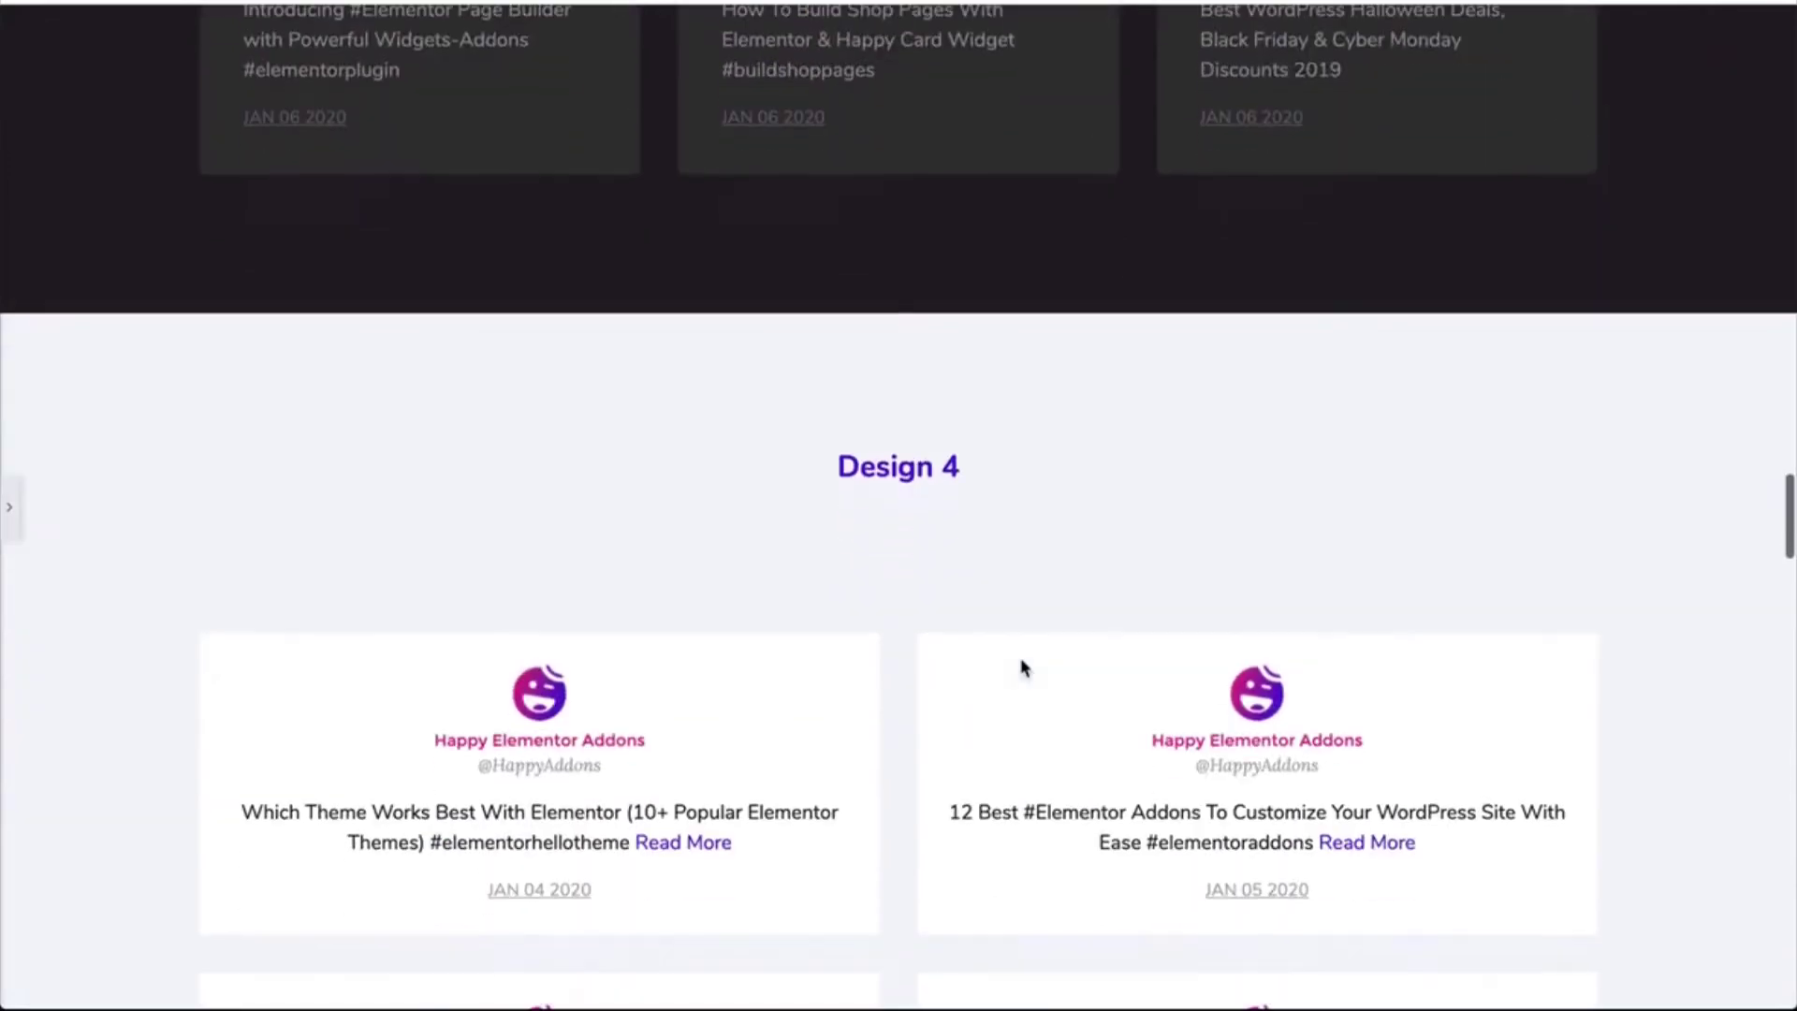
{"action": "scroll", "coordinate": [1024, 666], "scroll_direction": "down", "scroll_amount": 1}
{"action": "scroll", "coordinate": [1024, 666], "scroll_direction": "down", "scroll_amount": 10}
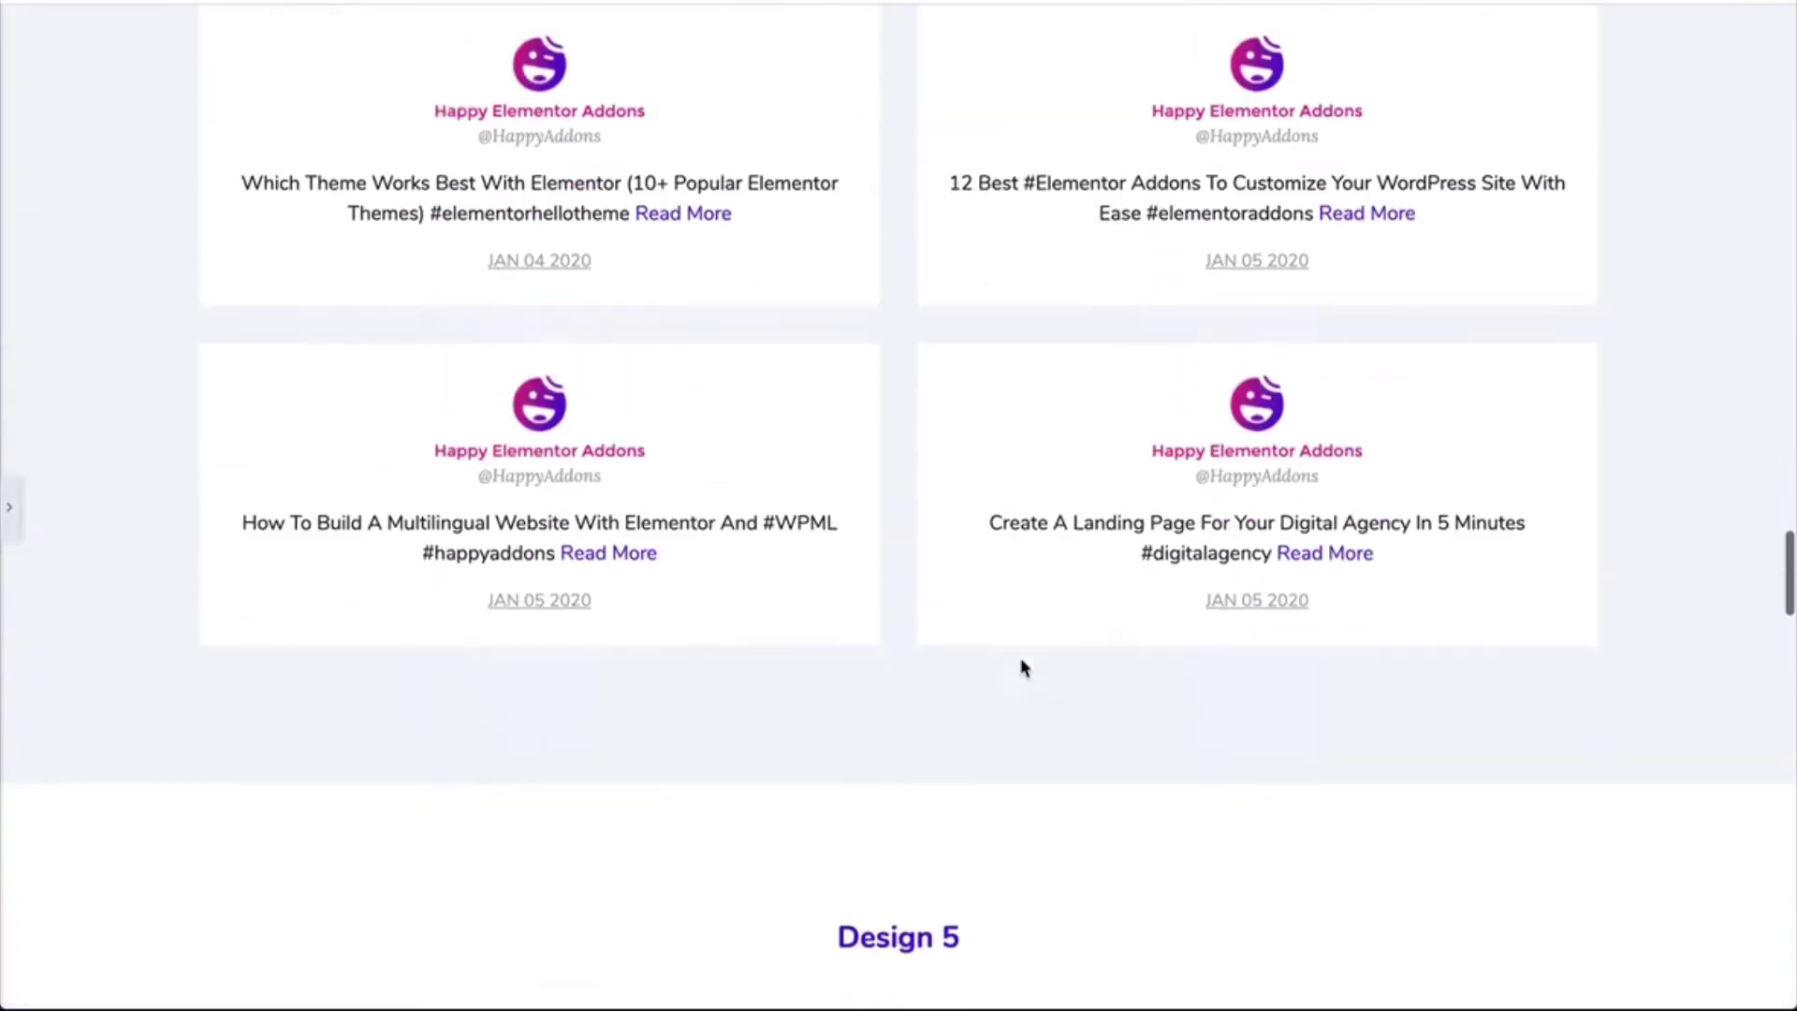
{"action": "scroll", "coordinate": [888, 573], "scroll_direction": "down", "scroll_amount": 8}
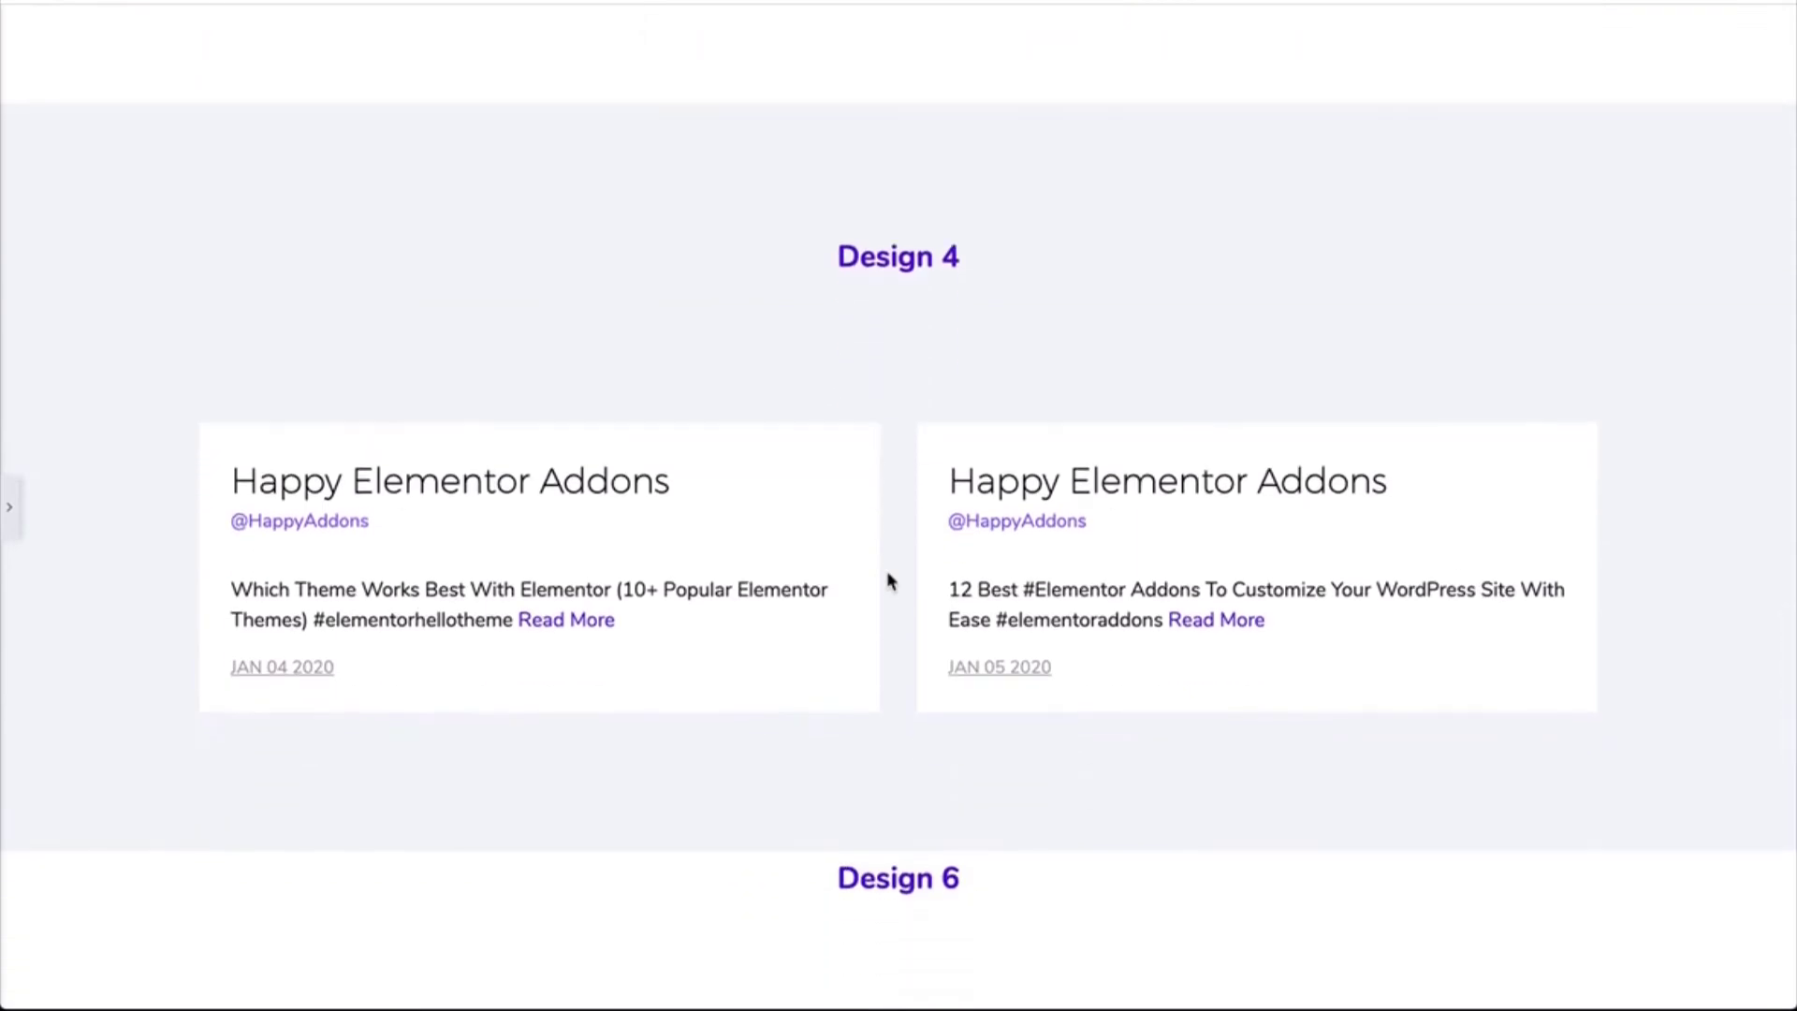
{"action": "scroll", "coordinate": [887, 574], "scroll_direction": "down", "scroll_amount": 10}
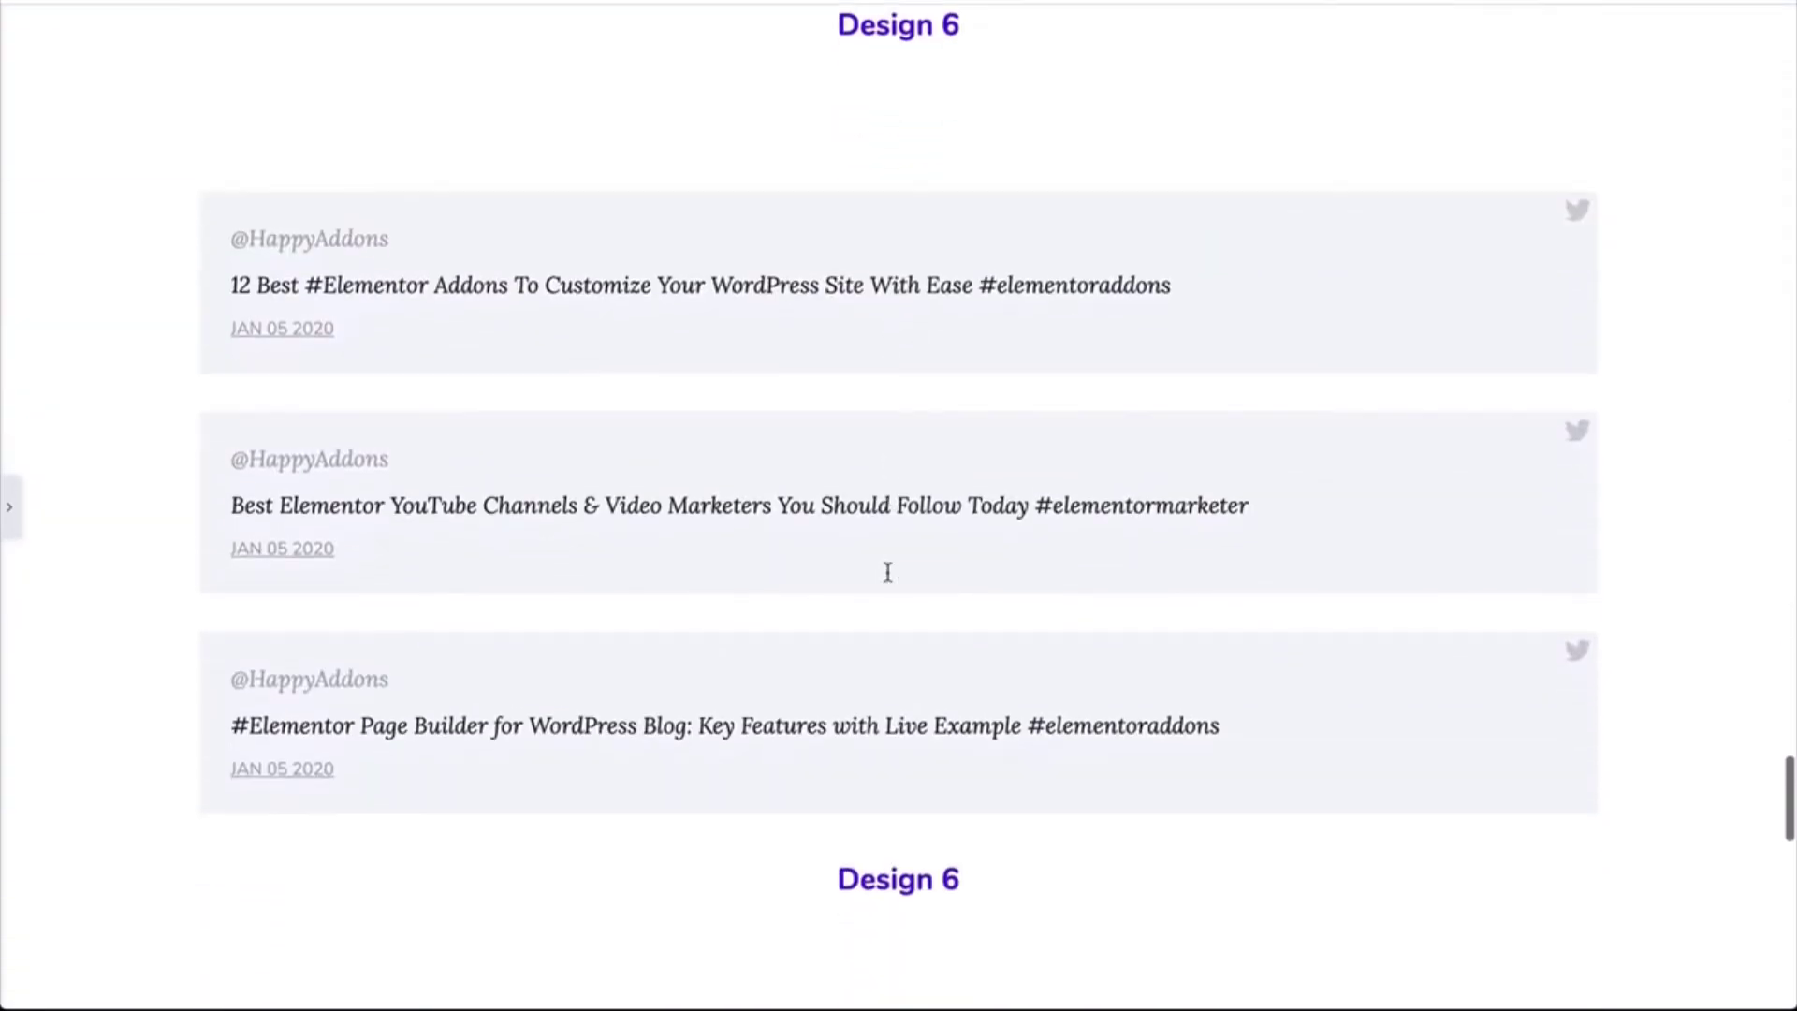
{"action": "scroll", "coordinate": [887, 573], "scroll_direction": "down", "scroll_amount": 7}
{"action": "scroll", "coordinate": [889, 580], "scroll_direction": "down", "scroll_amount": 2}
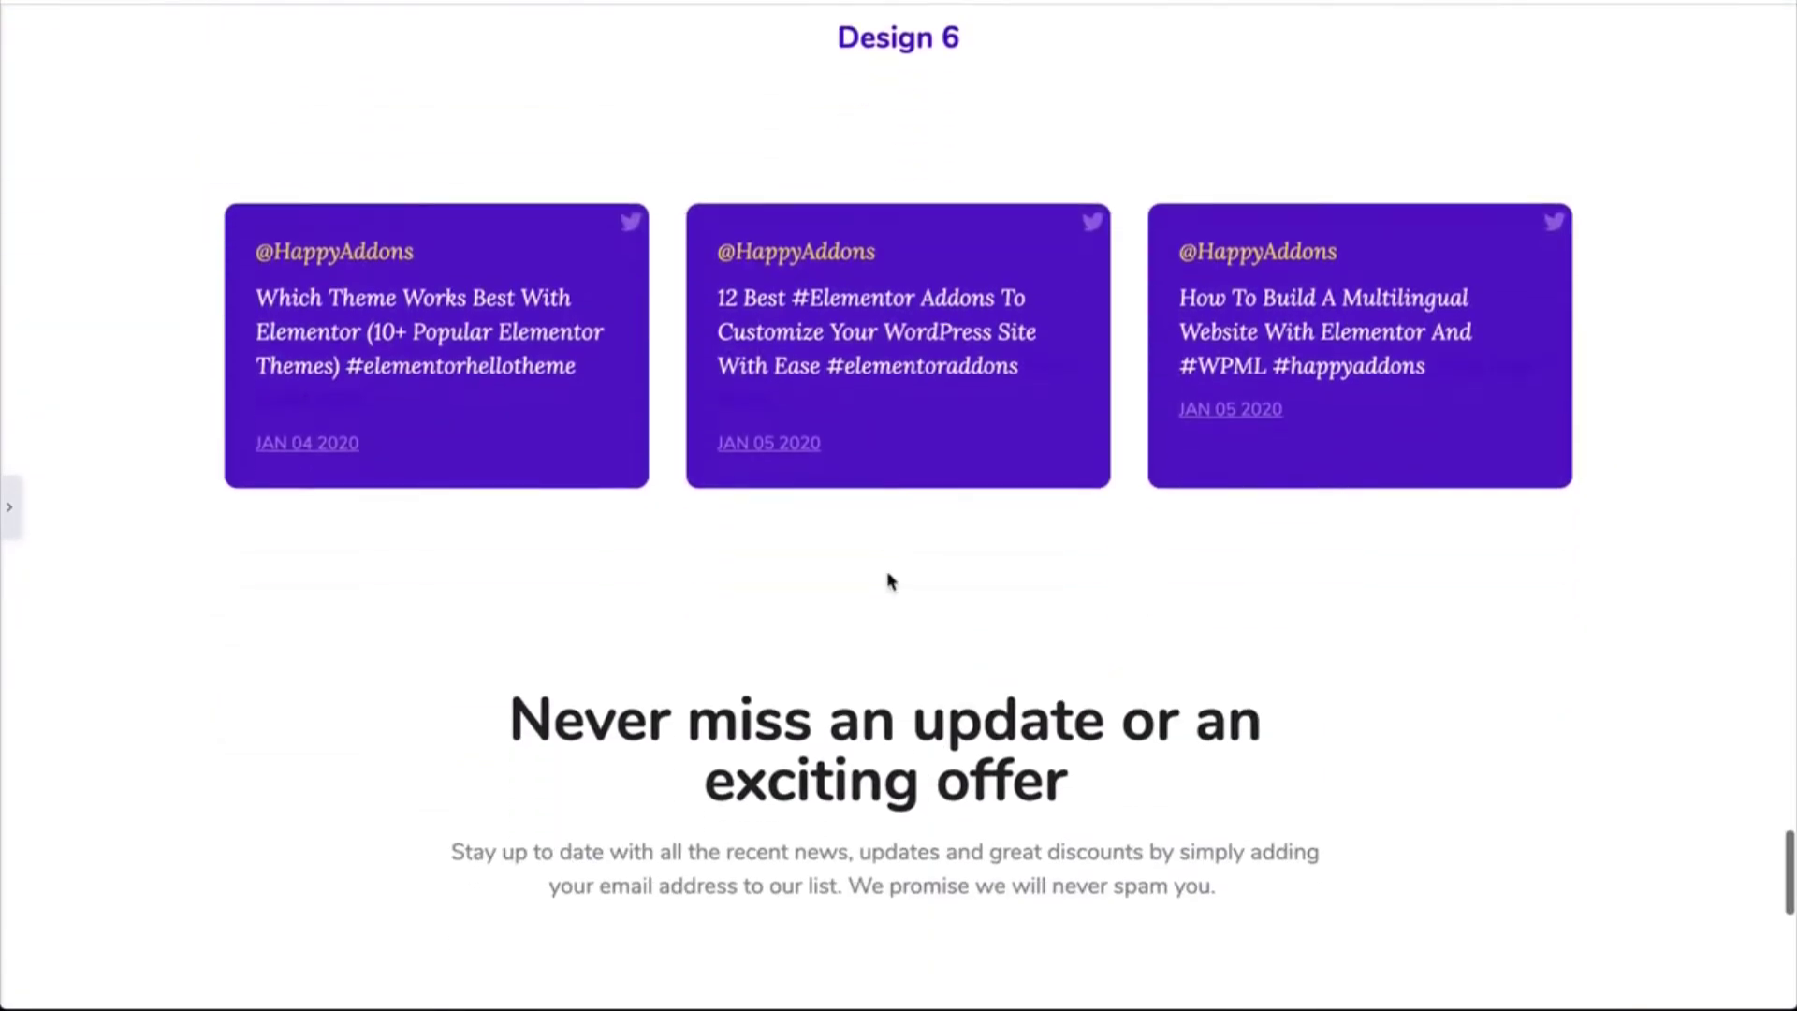
{"action": "scroll", "coordinate": [889, 580], "scroll_direction": "up", "scroll_amount": 1}
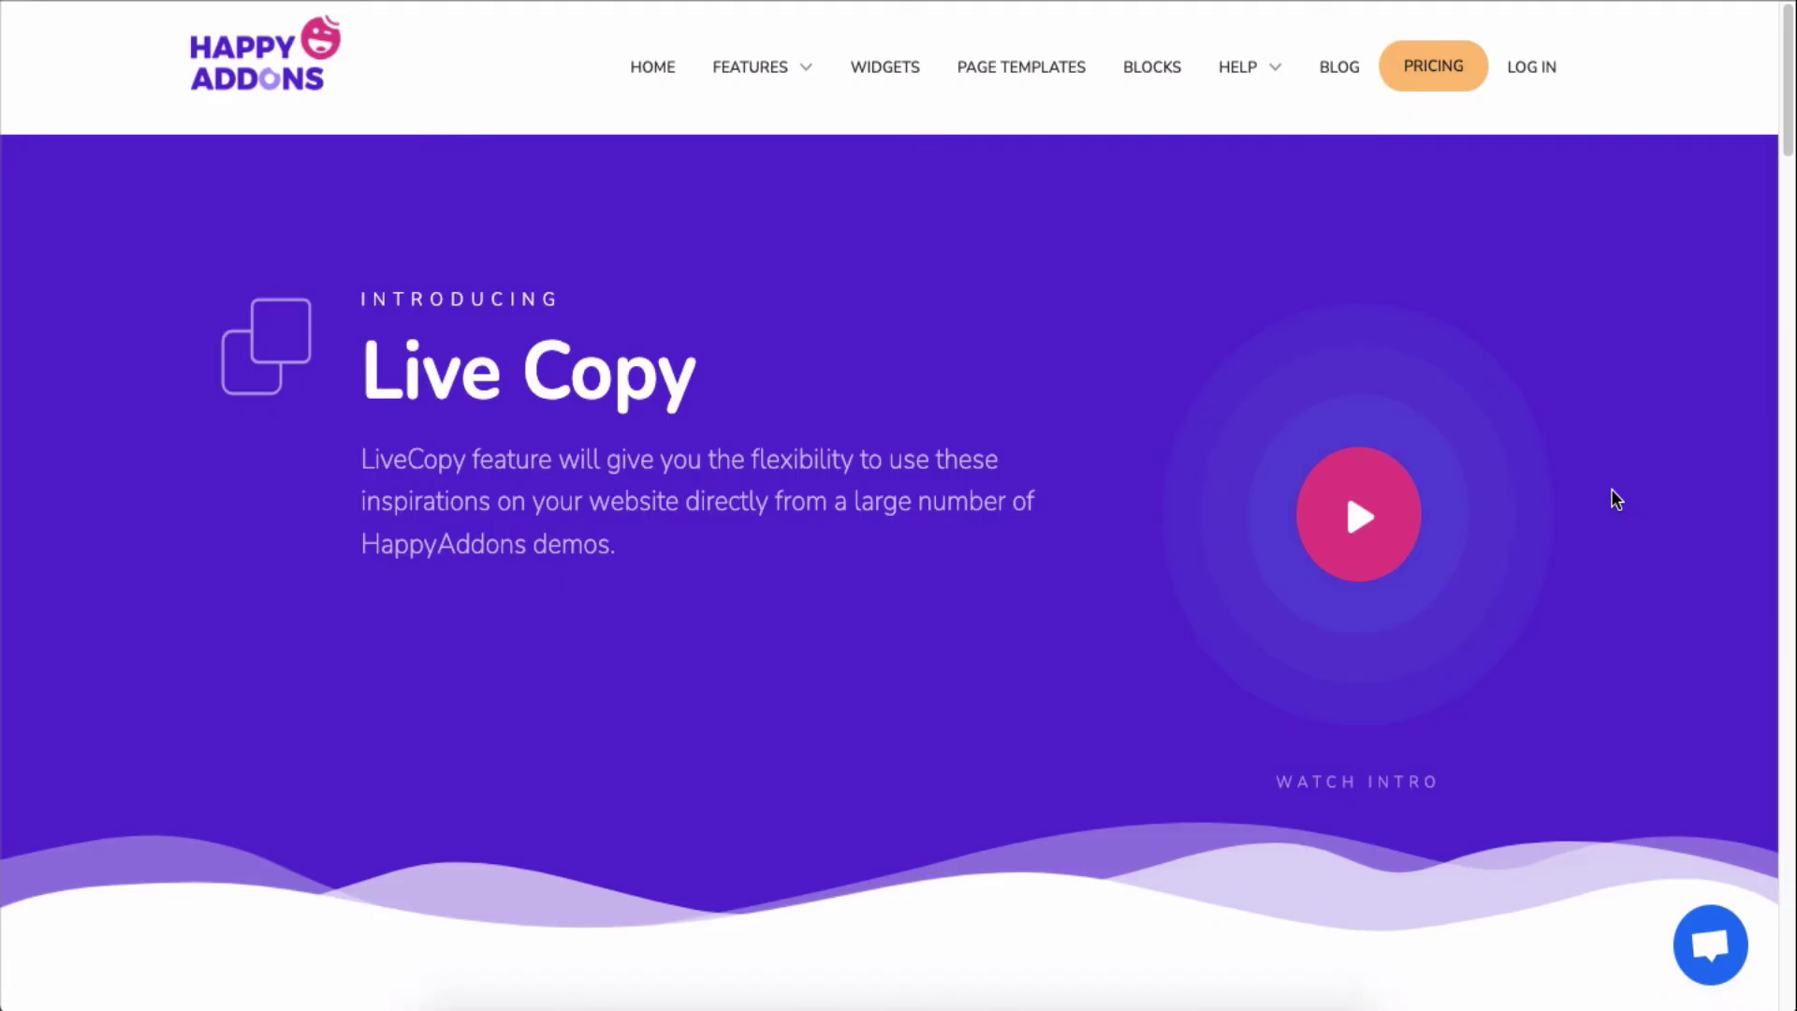
Scroll down to the dark Design 3 Twitter feed and Live Copy that section
{"action": "scroll", "coordinate": [1616, 501], "scroll_direction": "down", "scroll_amount": 15}
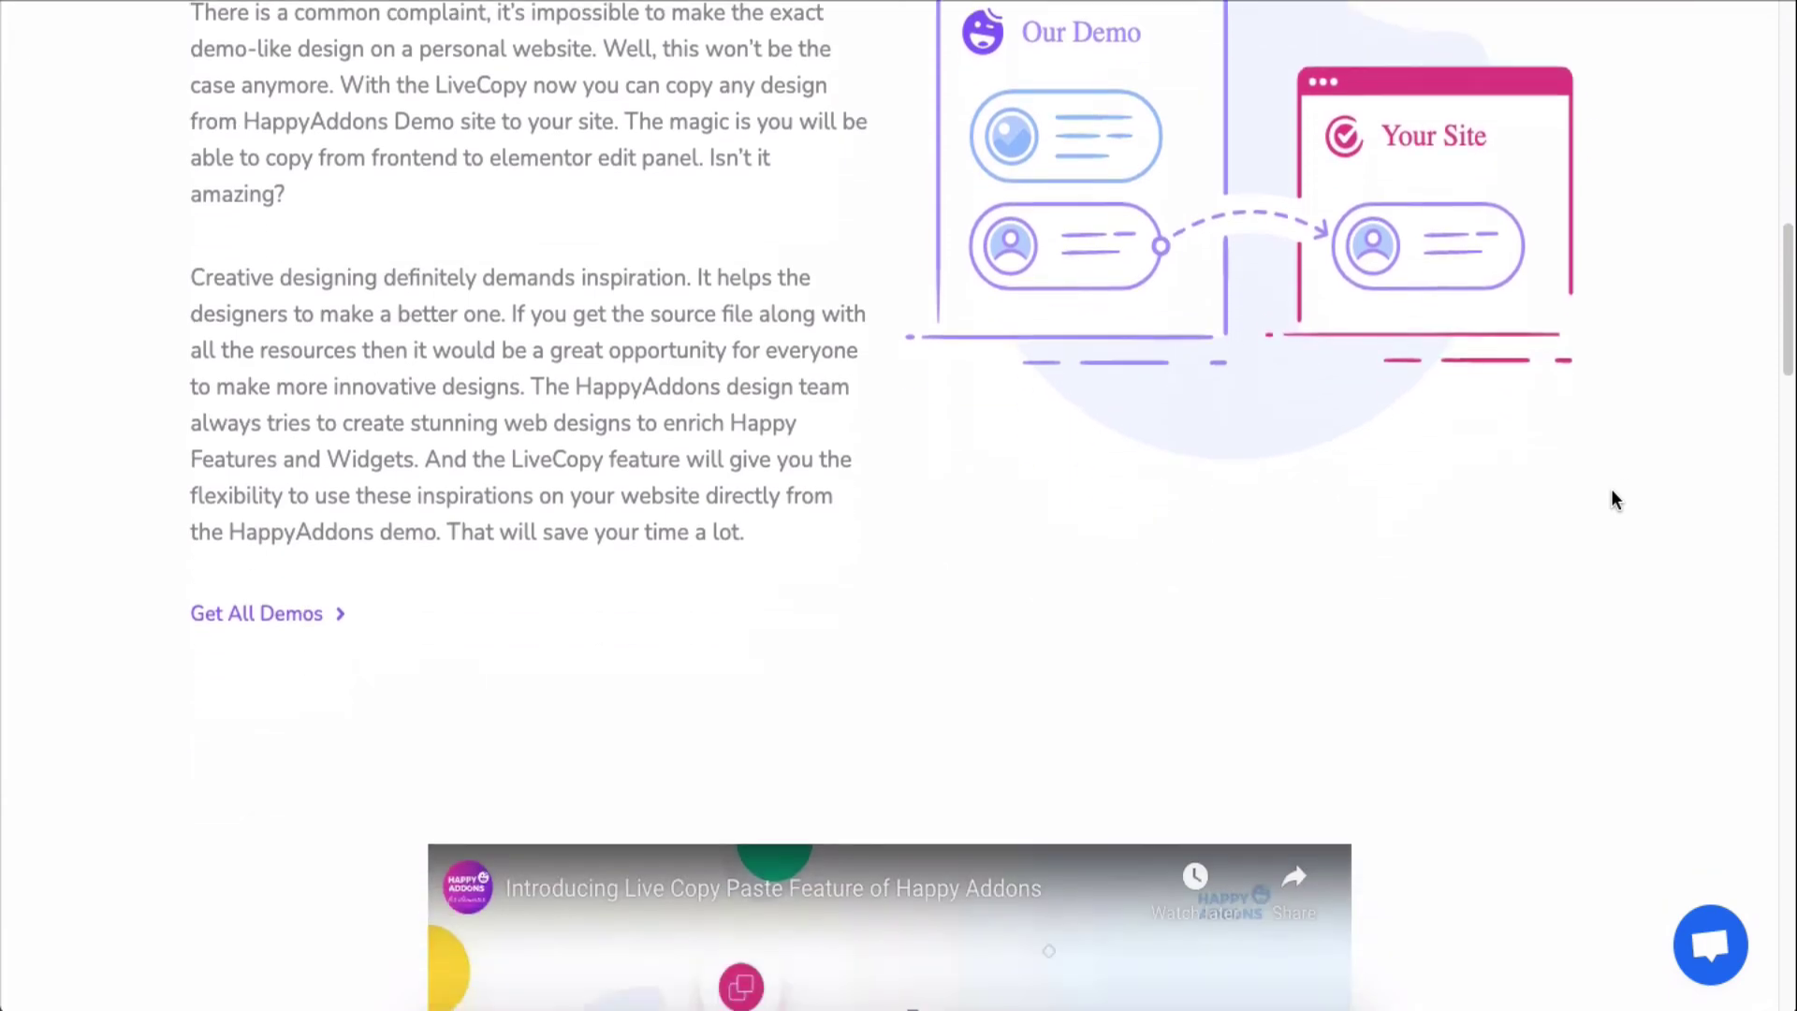
{"action": "scroll", "coordinate": [1611, 492], "scroll_direction": "down", "scroll_amount": 16}
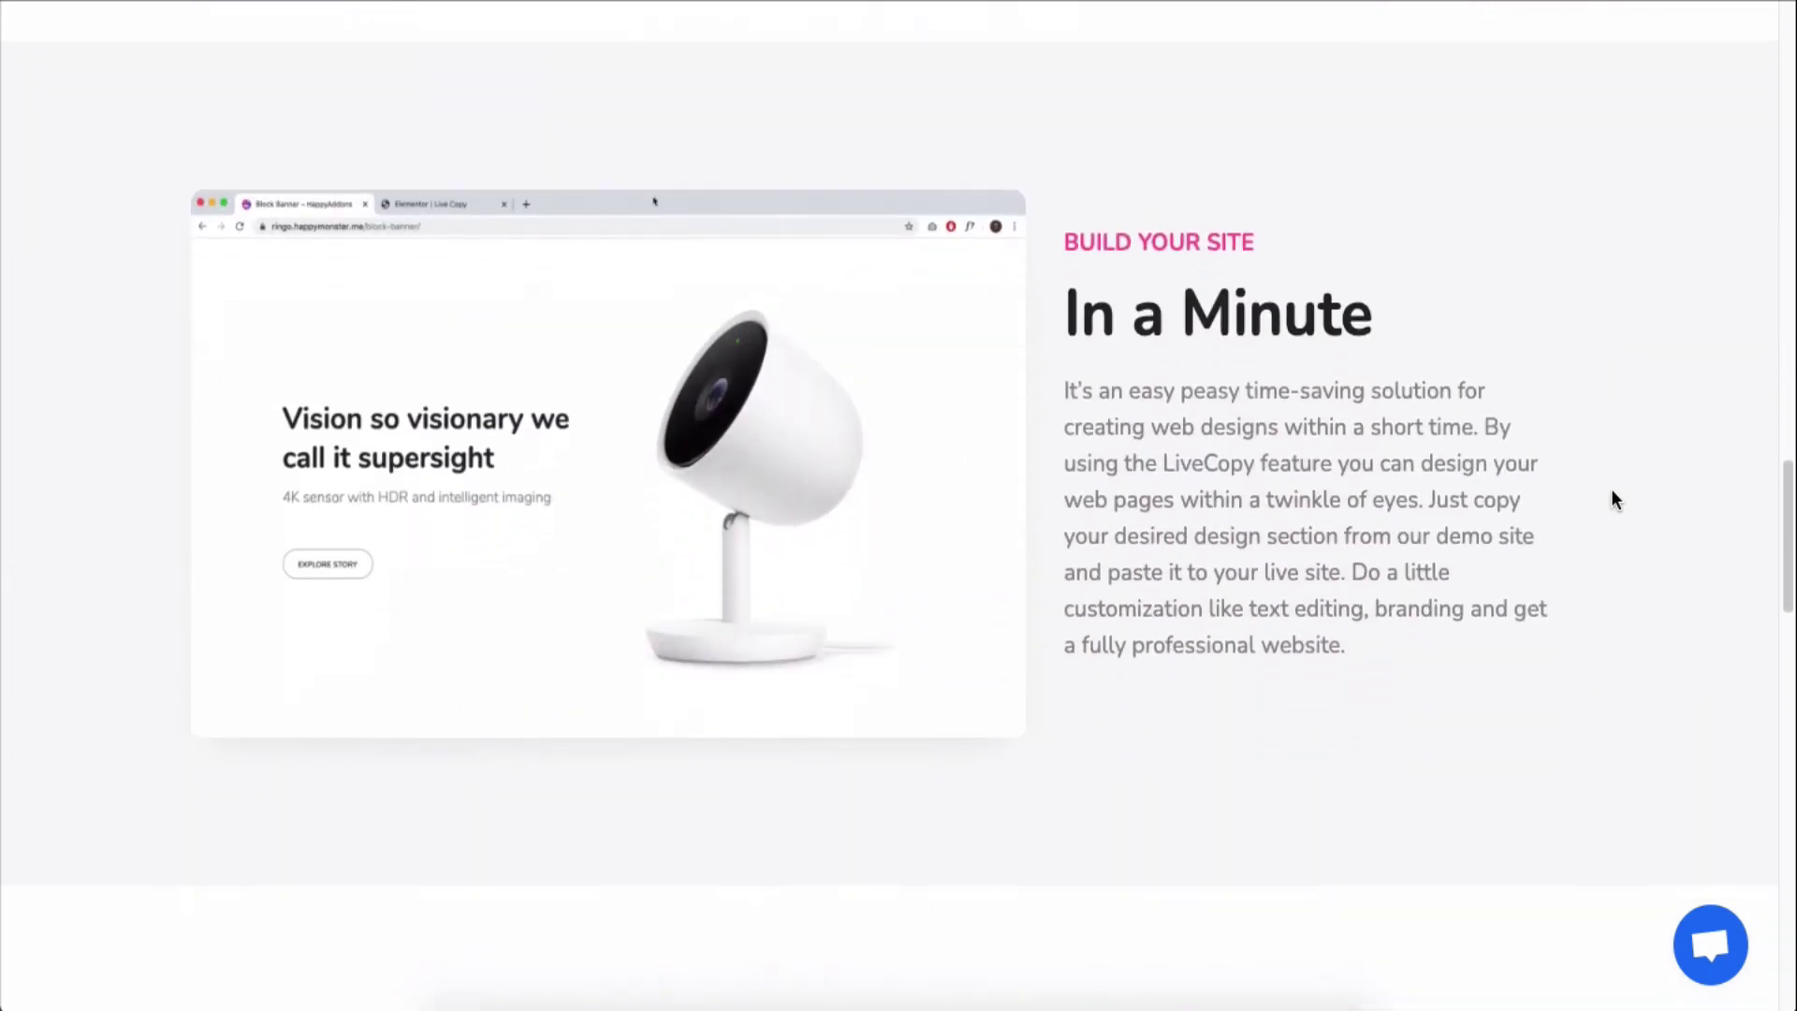
{"action": "scroll", "coordinate": [1611, 500], "scroll_direction": "down", "scroll_amount": 10}
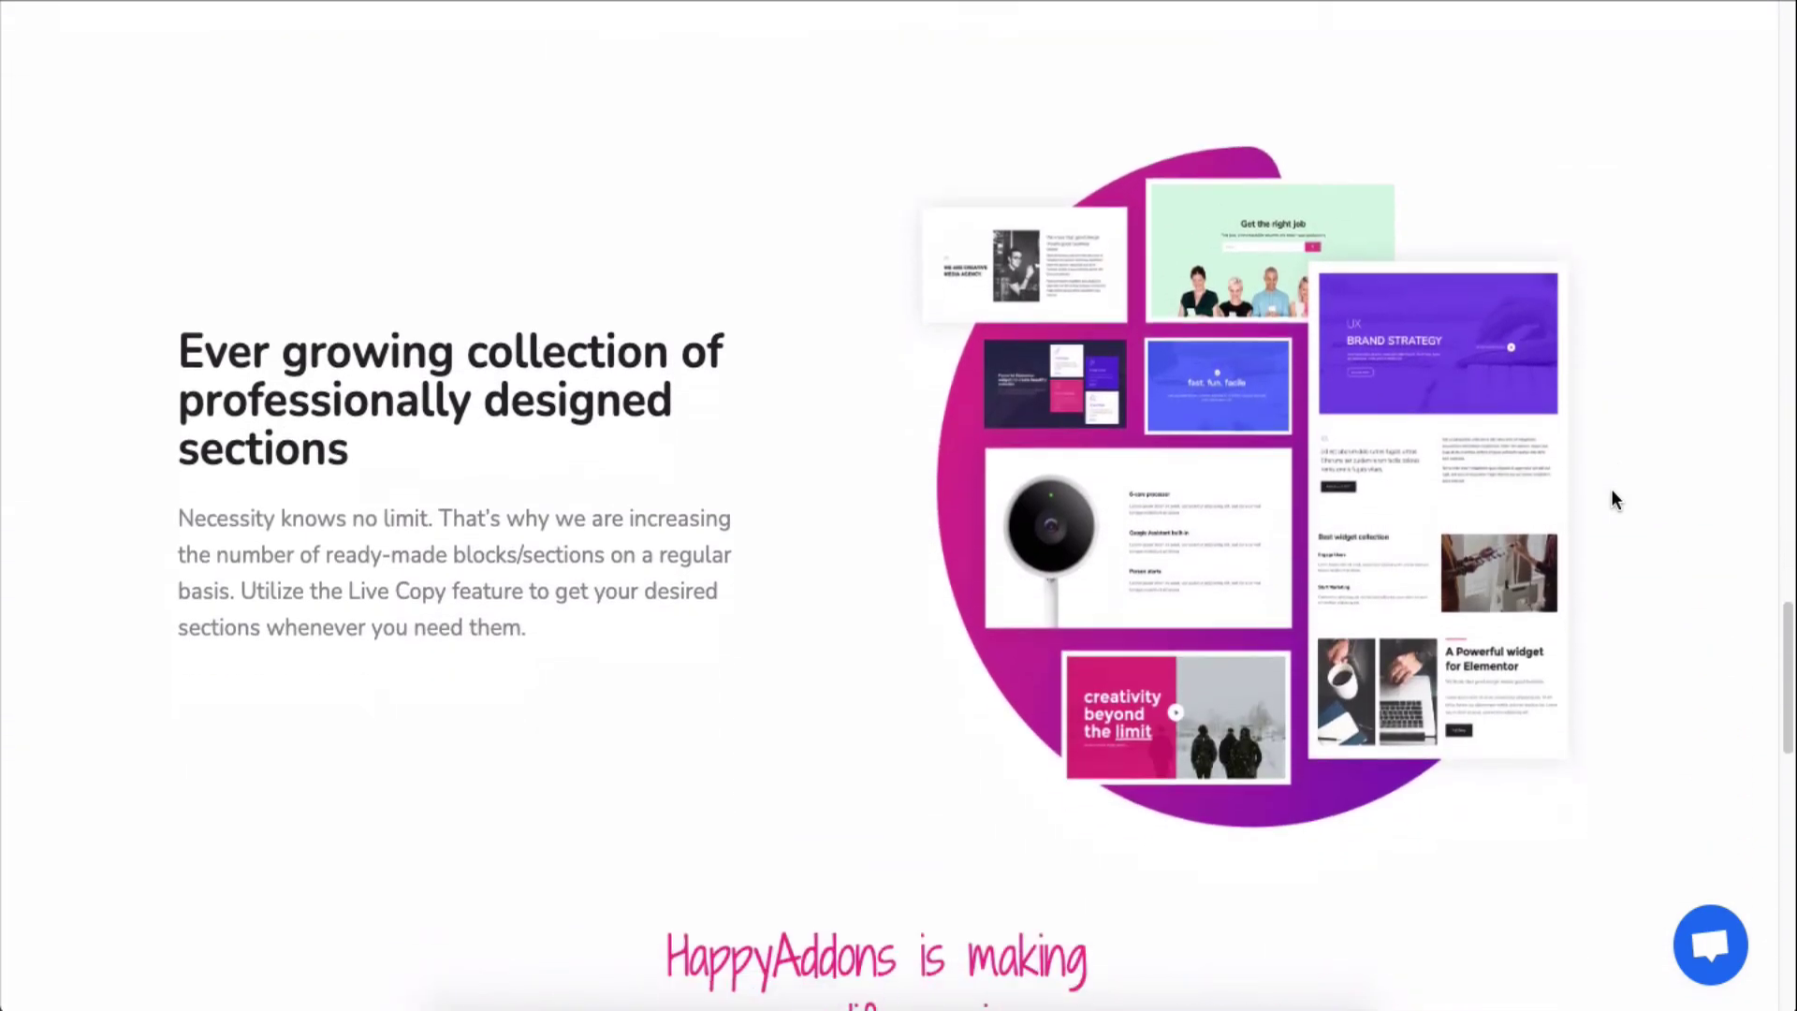
{"action": "scroll", "coordinate": [1611, 500], "scroll_direction": "up", "scroll_amount": 4}
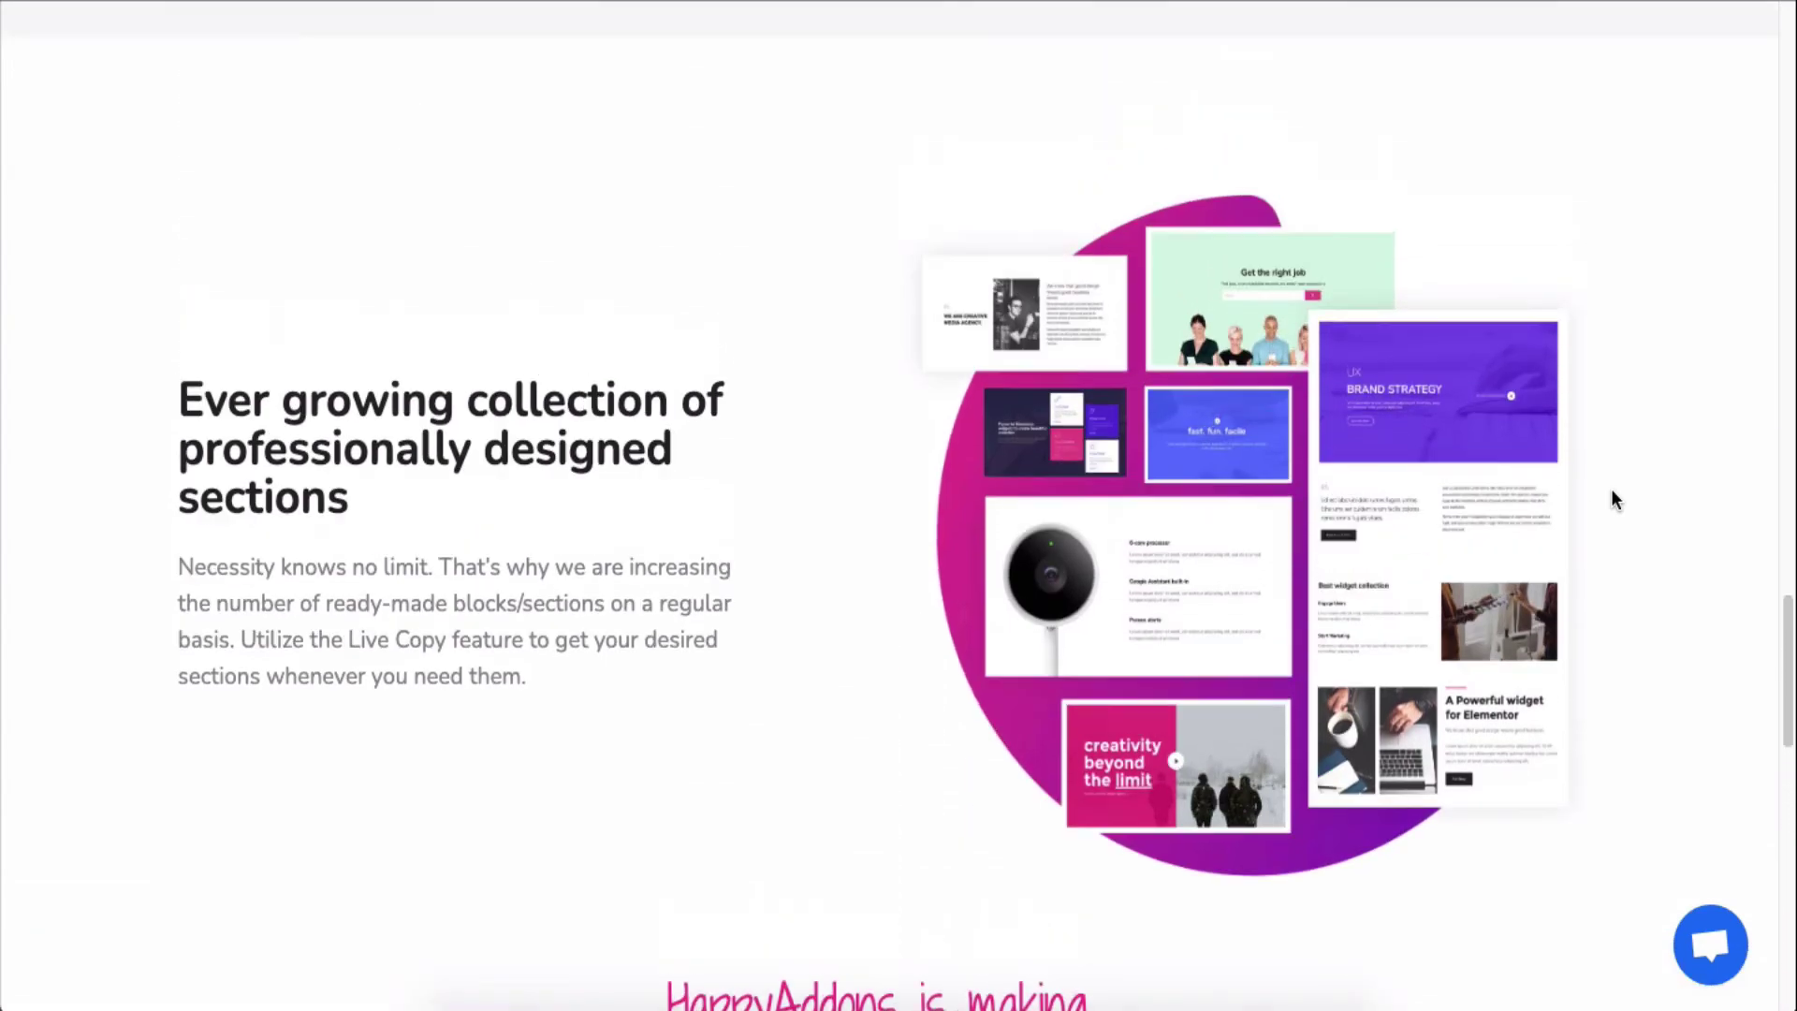
{"action": "scroll", "coordinate": [1612, 500], "scroll_direction": "up", "scroll_amount": 20}
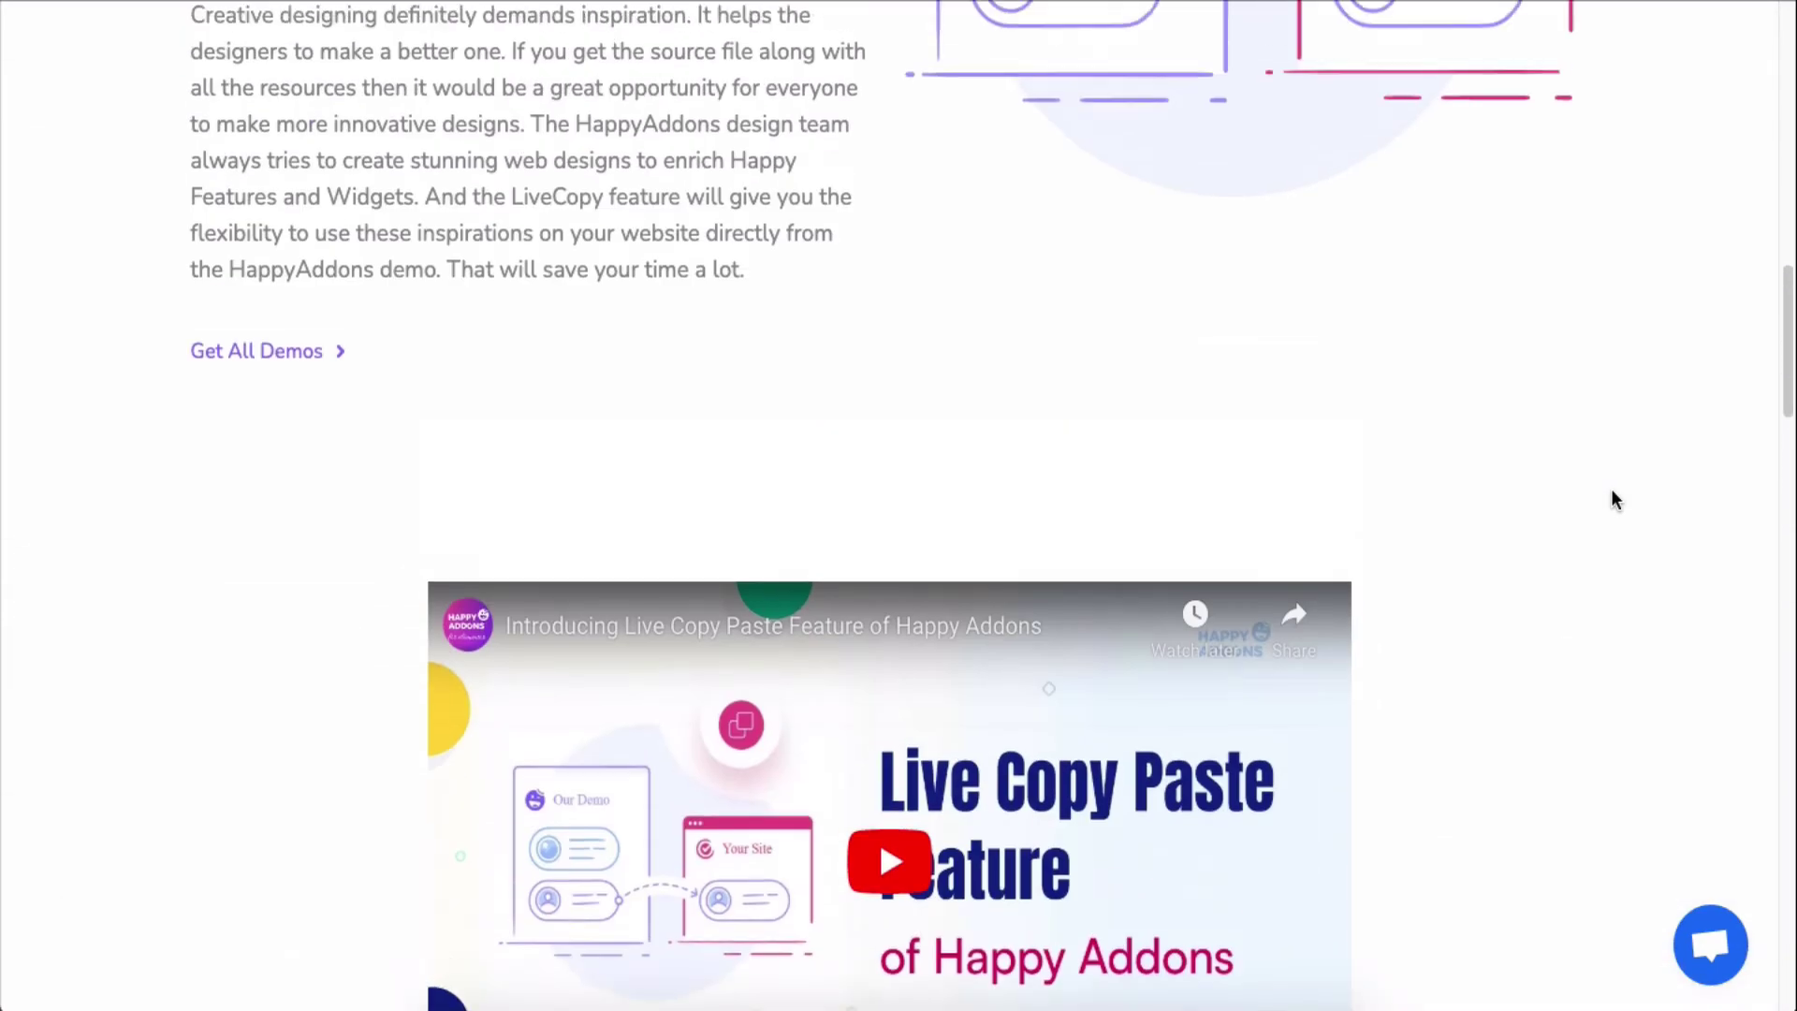
{"action": "scroll", "coordinate": [1614, 499], "scroll_direction": "up", "scroll_amount": 15}
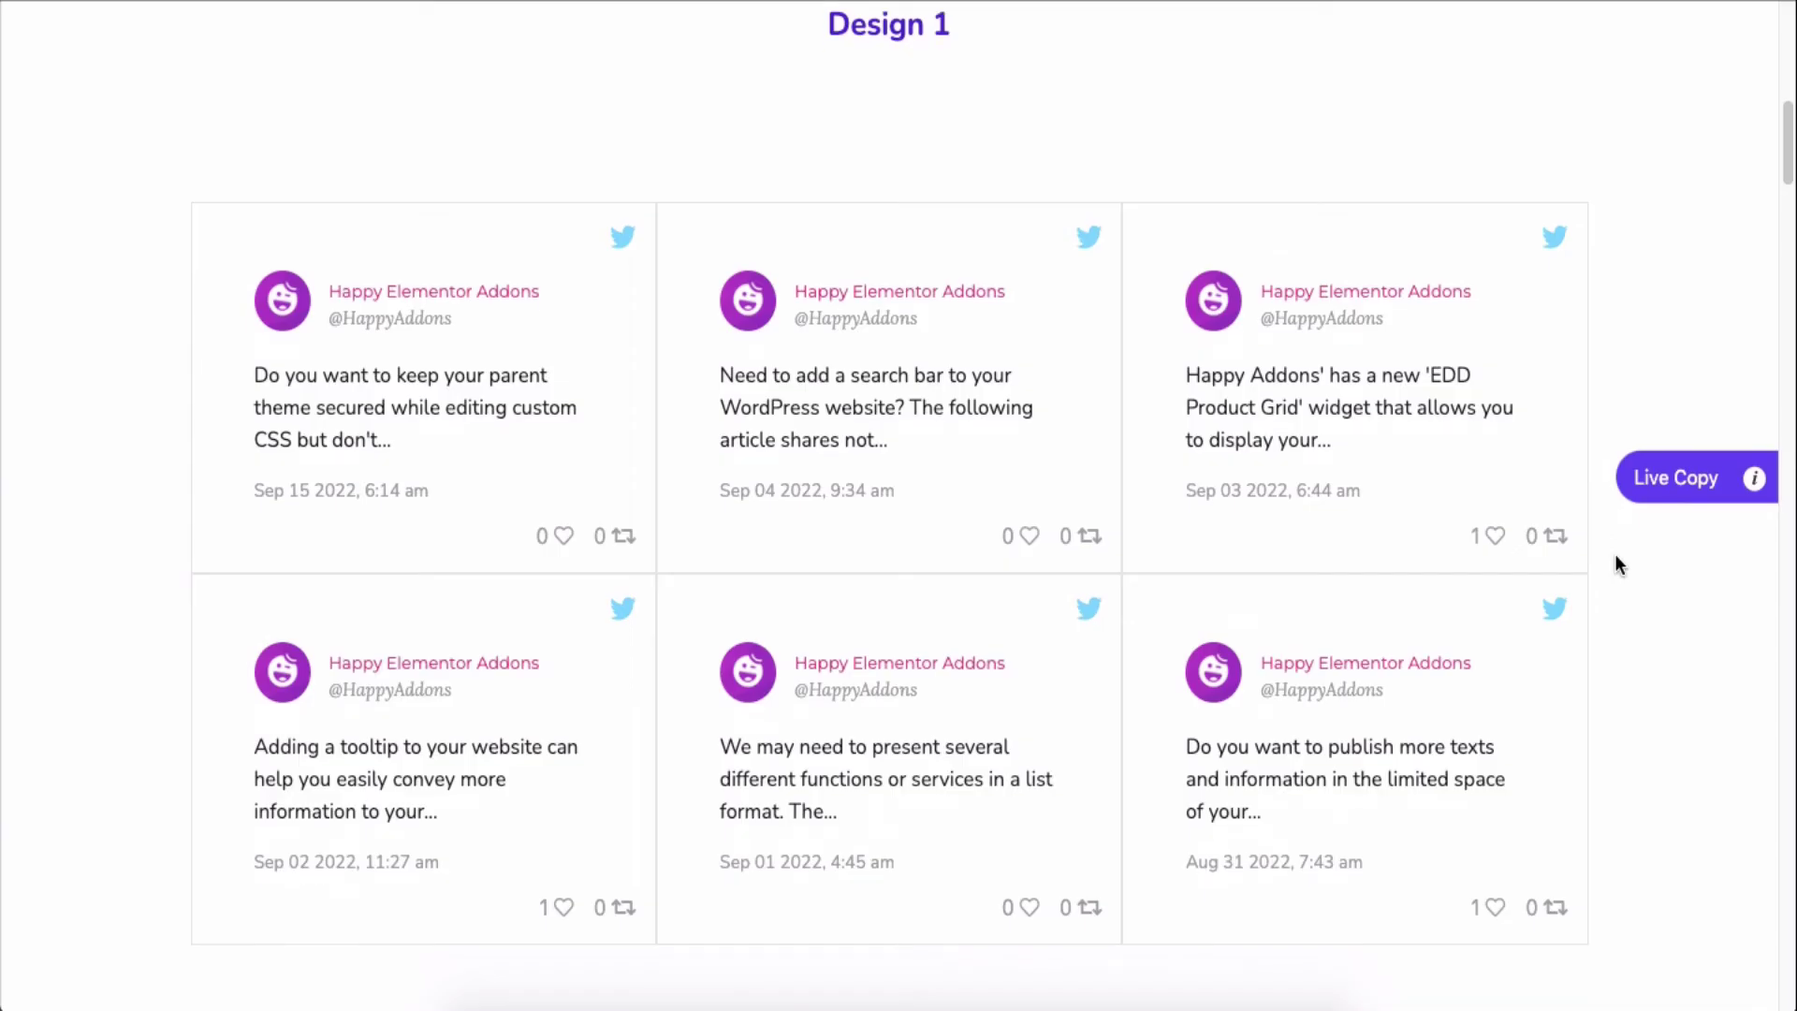
{"action": "scroll", "coordinate": [1617, 562], "scroll_direction": "down", "scroll_amount": 5}
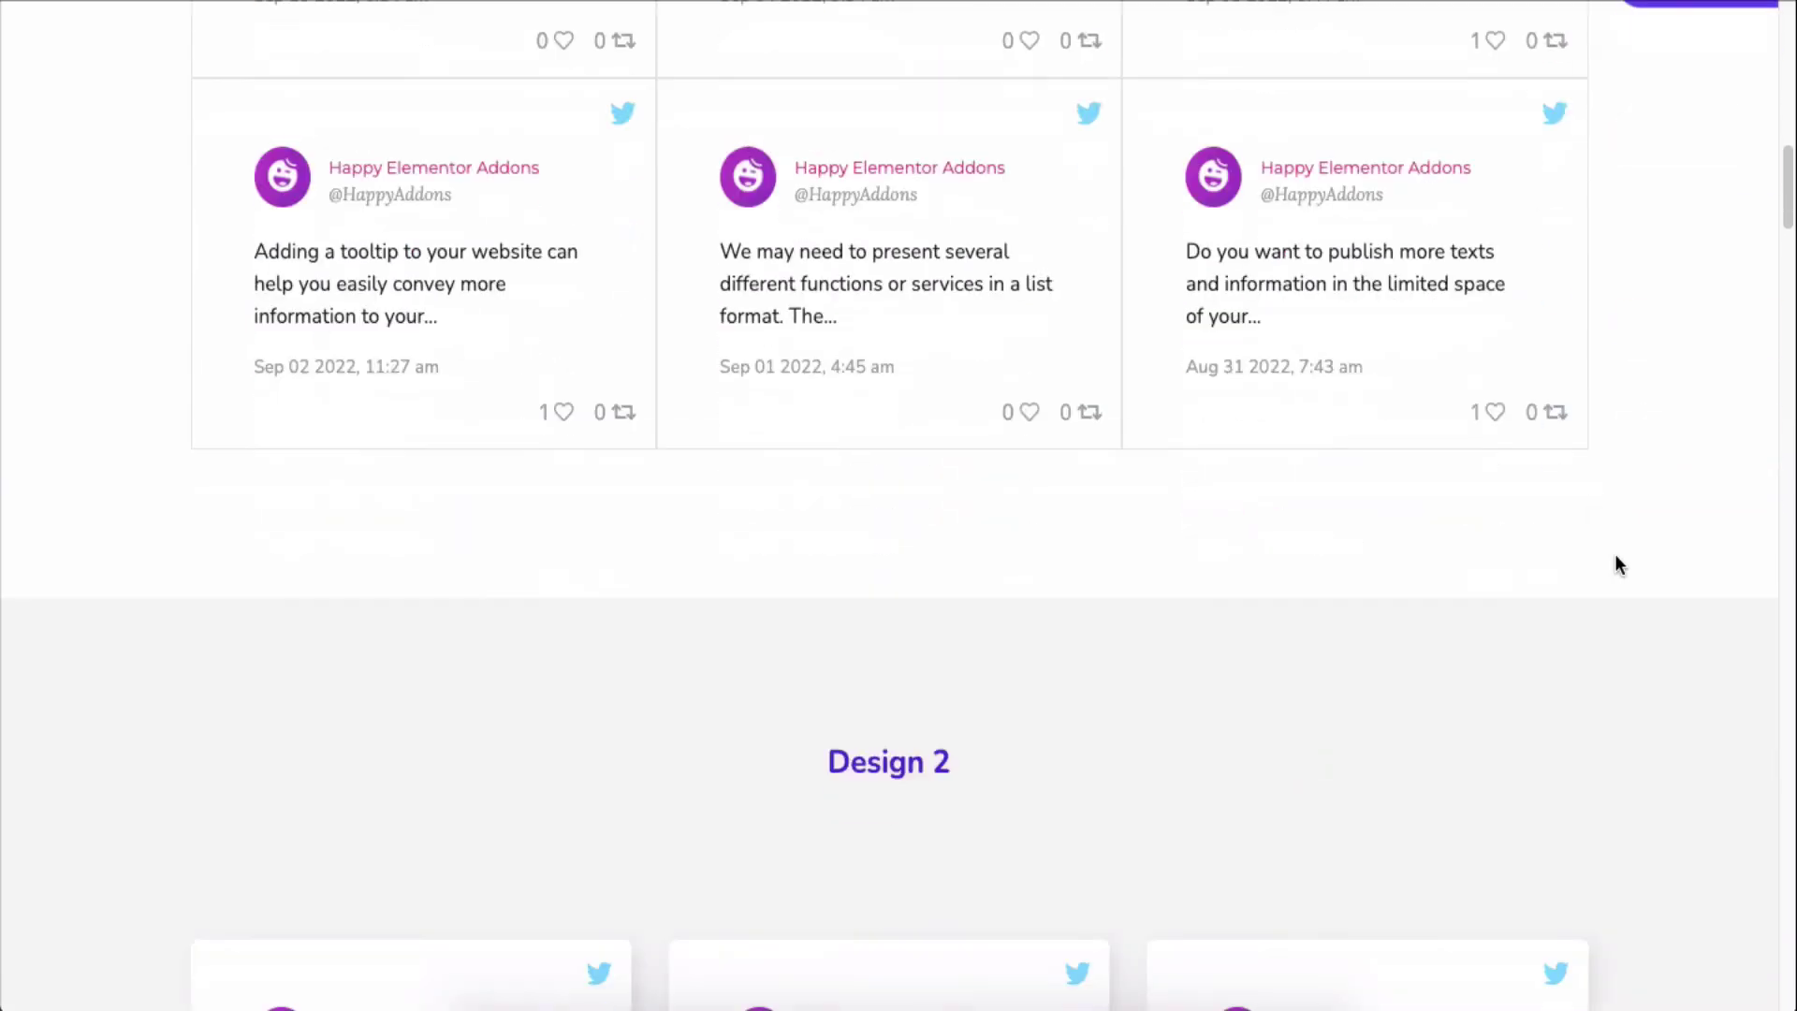
{"action": "scroll", "coordinate": [1616, 562], "scroll_direction": "down", "scroll_amount": 14}
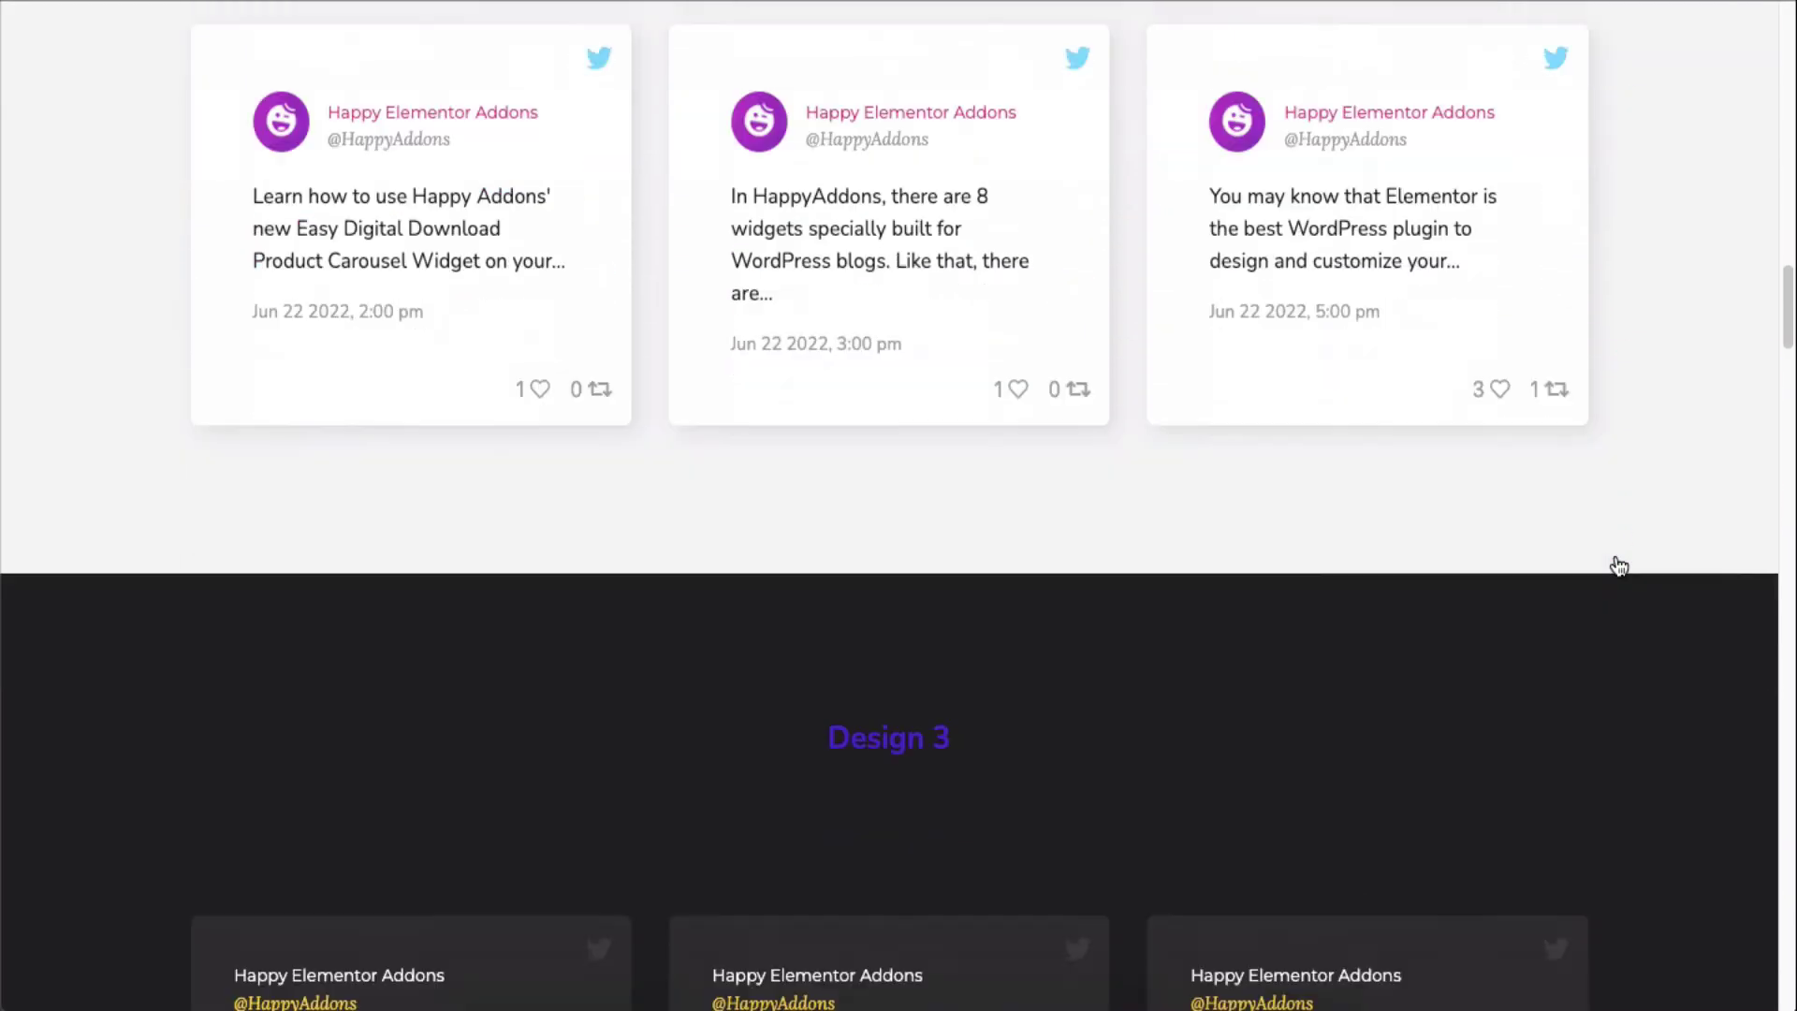
{"action": "scroll", "coordinate": [1618, 566], "scroll_direction": "down", "scroll_amount": 7}
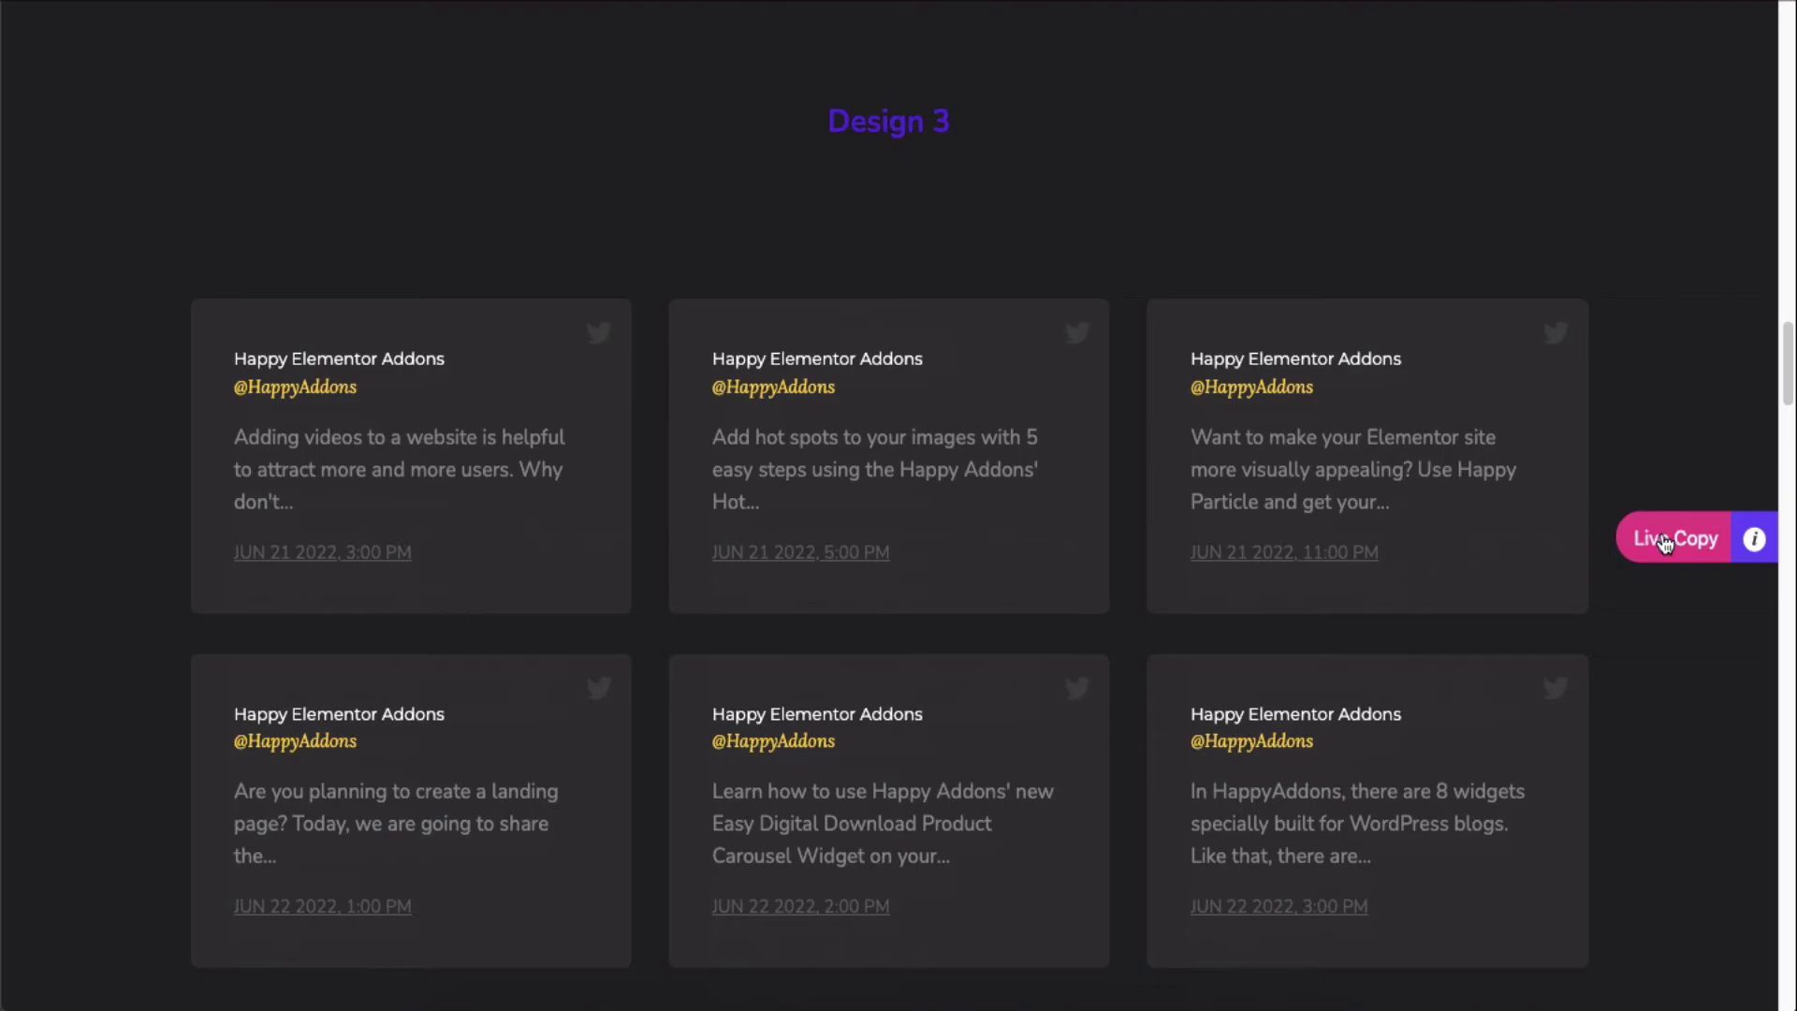
{"action": "left_click", "coordinate": [1665, 545]}
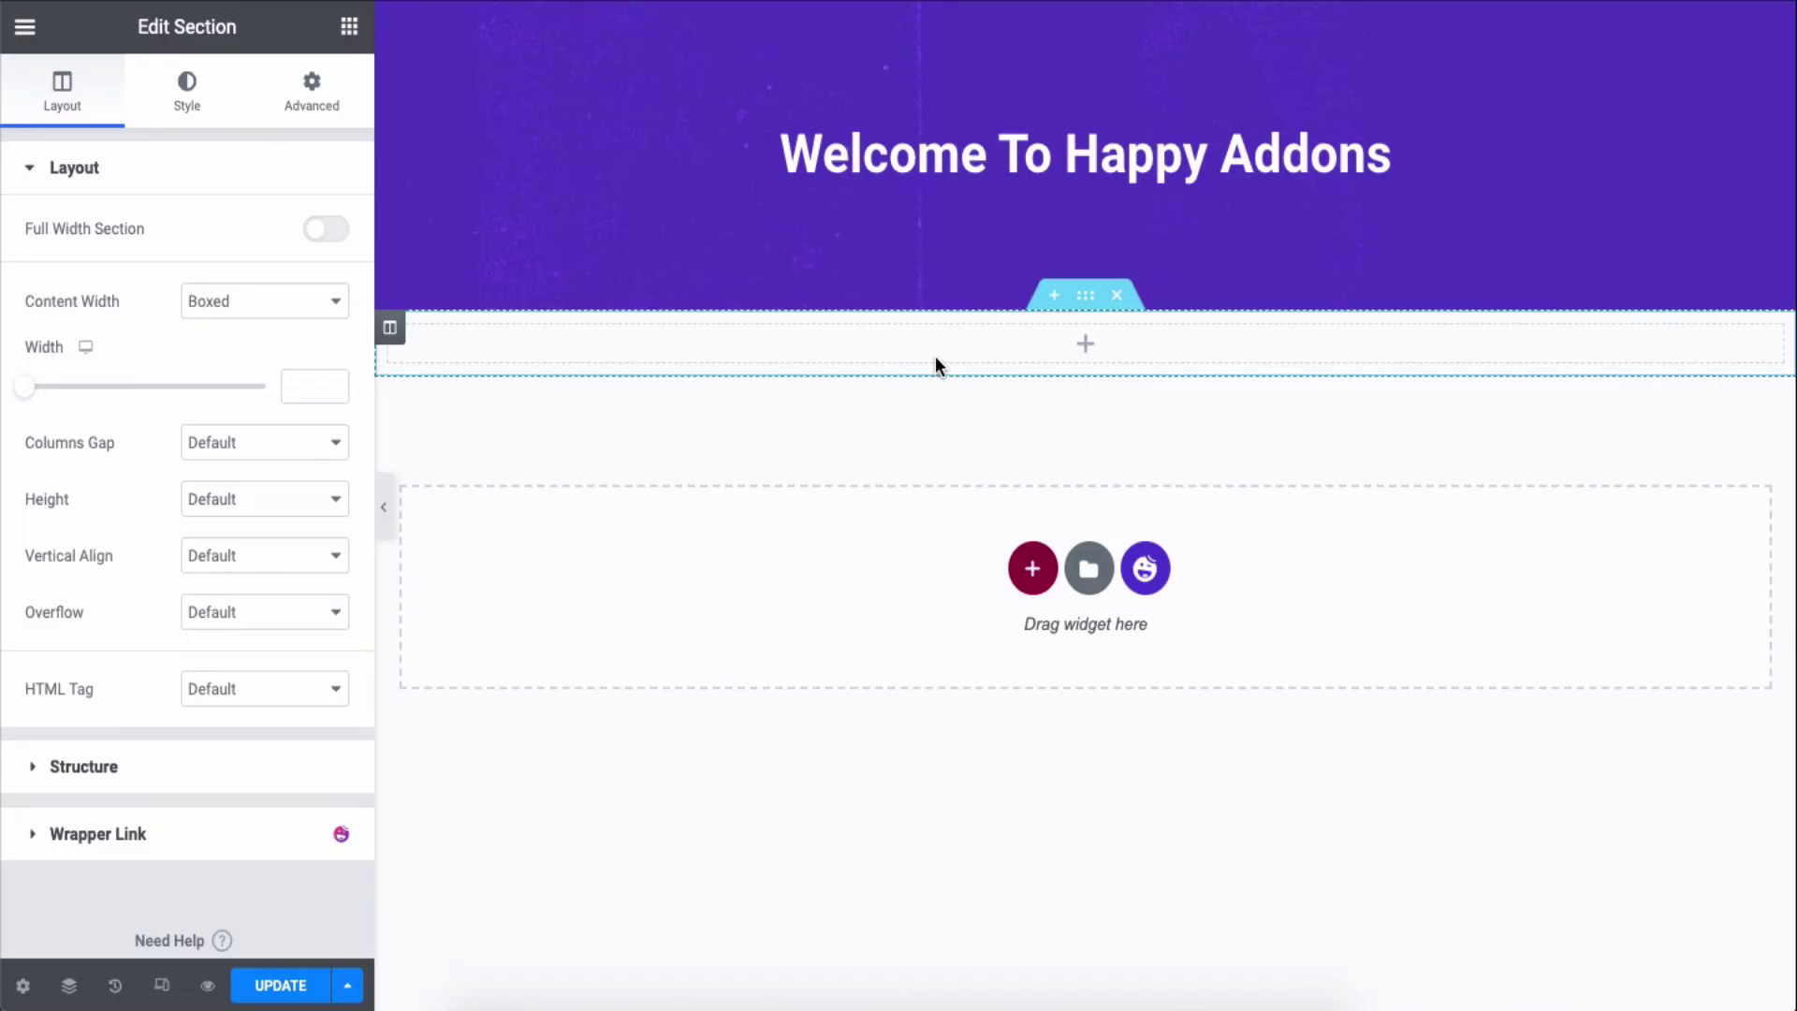
Live Paste the copied Design 3 section into the empty column, adding six dark tweet cards
{"action": "right_click", "coordinate": [935, 358]}
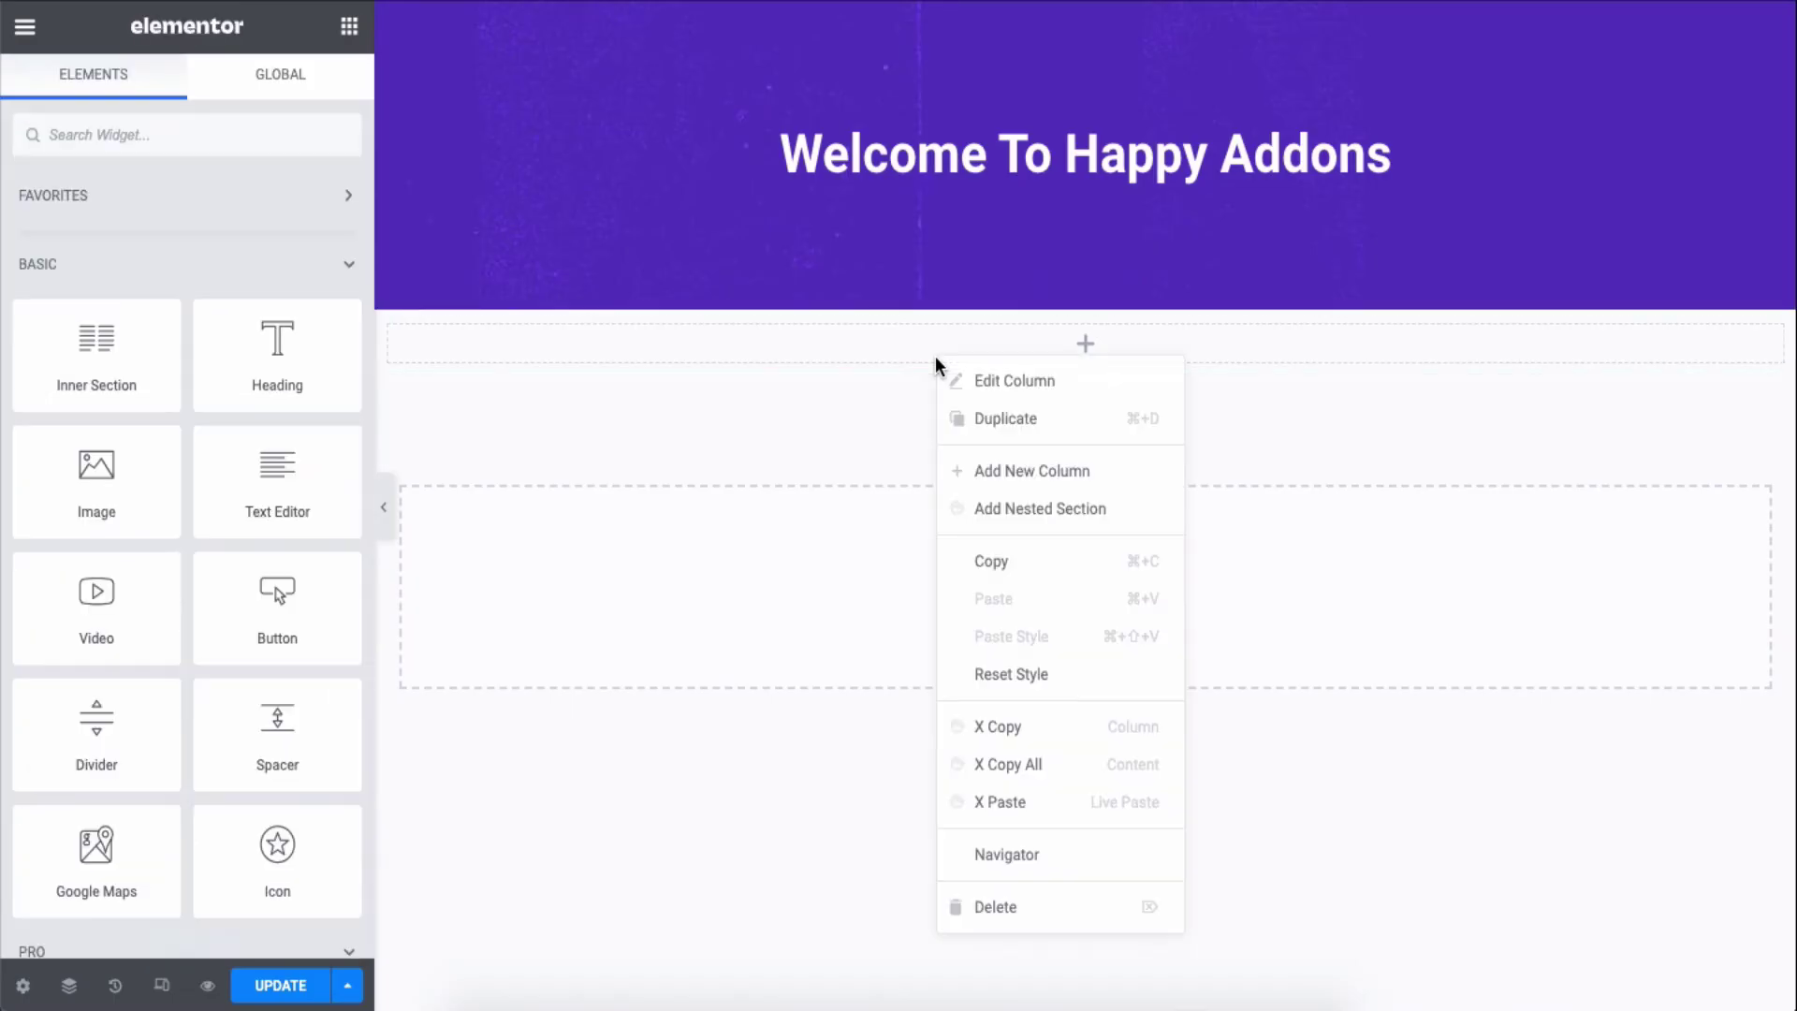
{"action": "left_click", "coordinate": [993, 801]}
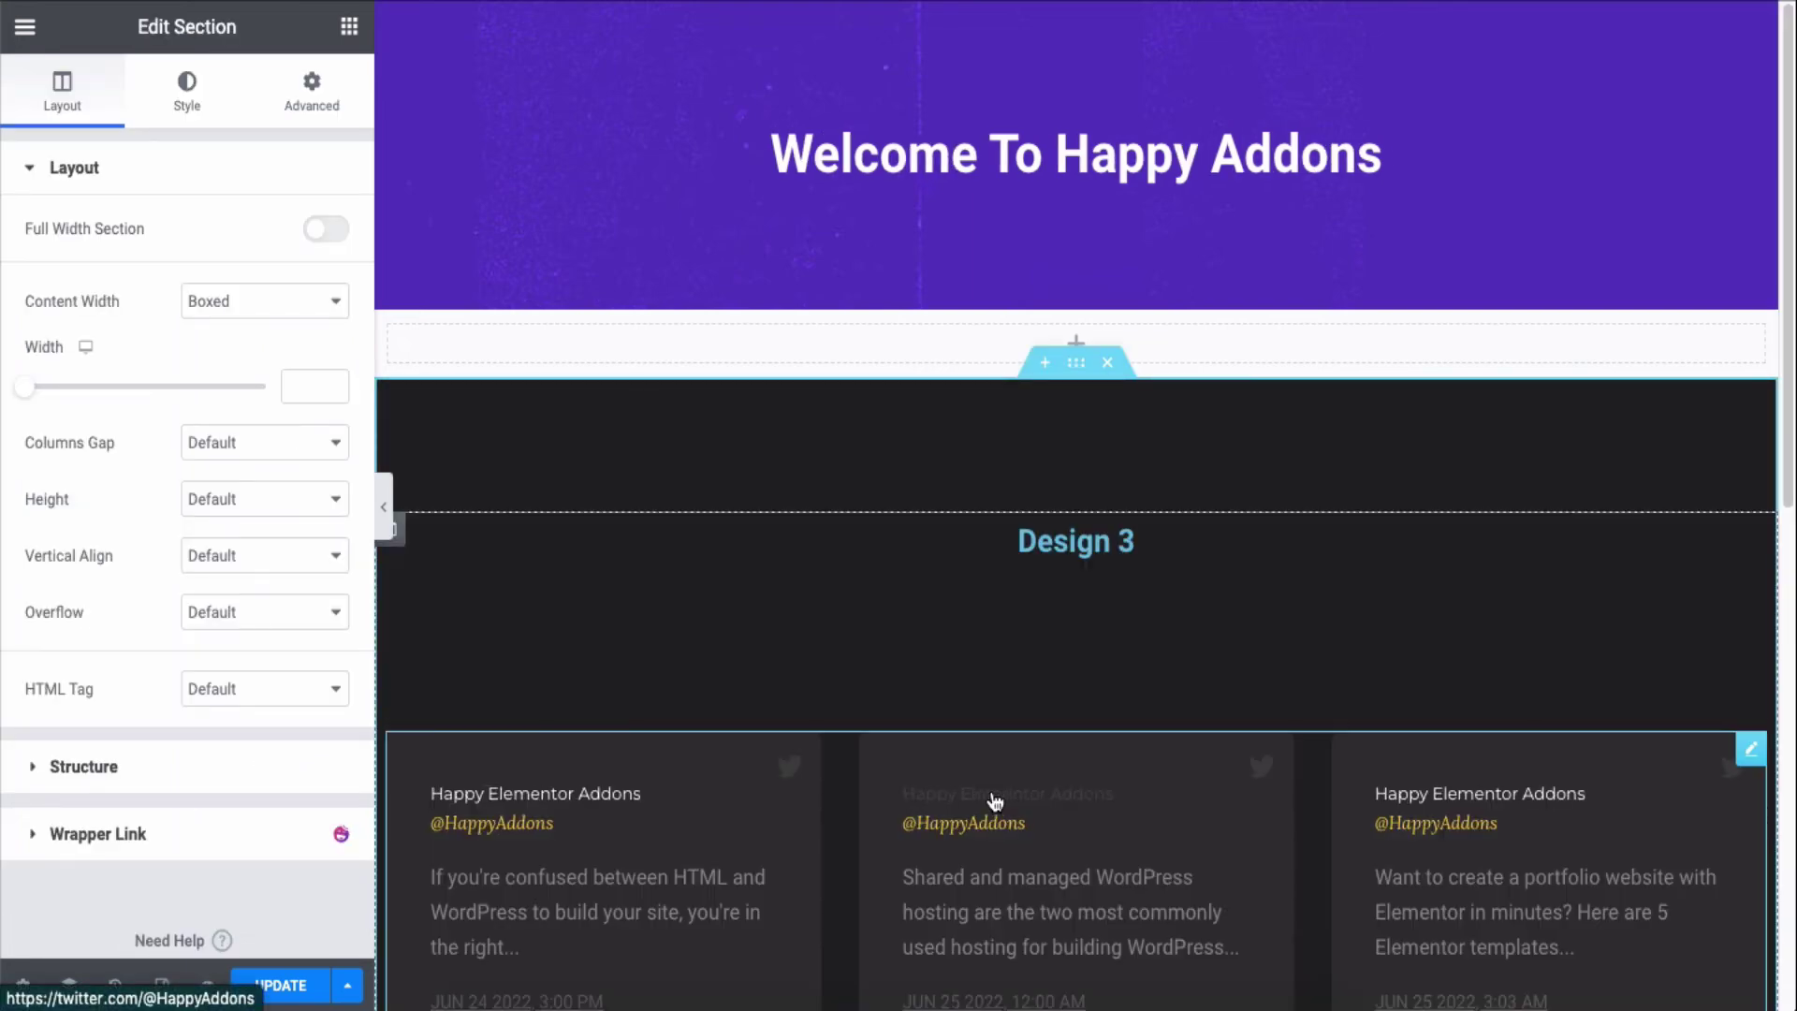
{"action": "scroll", "coordinate": [991, 791], "scroll_direction": "down", "scroll_amount": 5}
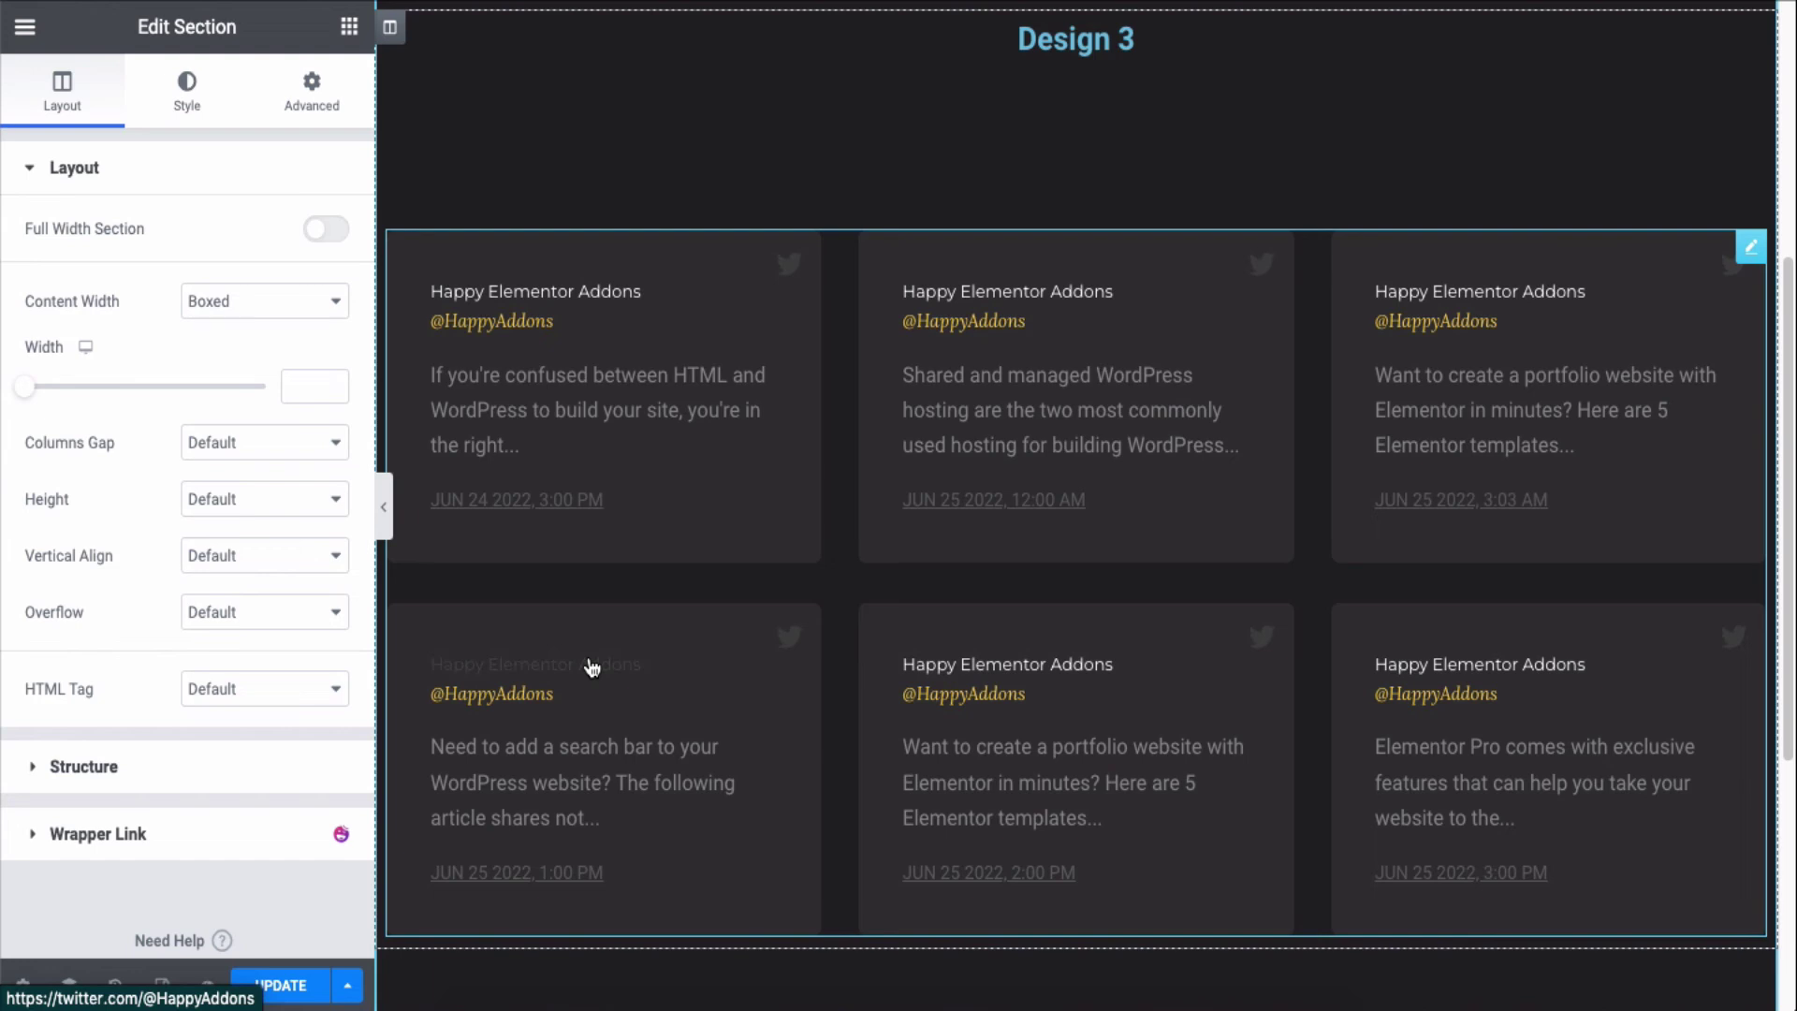
{"action": "scroll", "coordinate": [1105, 794], "scroll_direction": "up", "scroll_amount": 1}
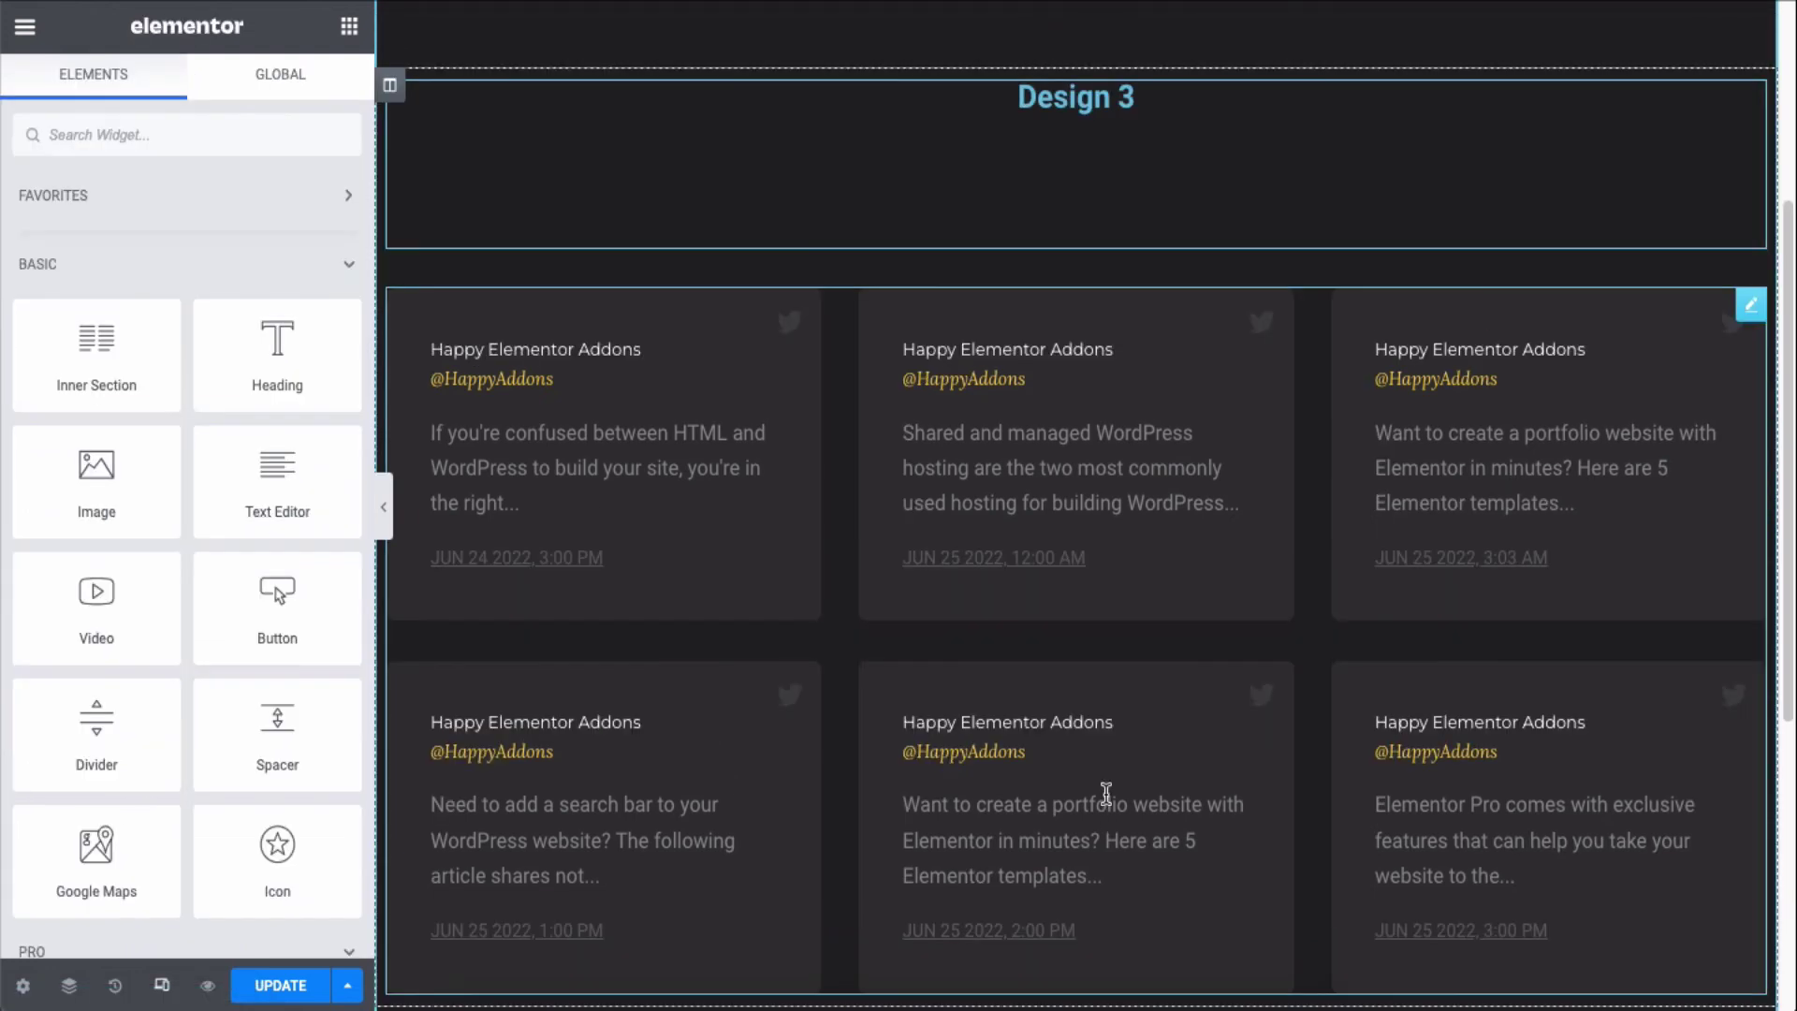
Turn on Responsive Mode and review the pasted Design 3 feed at tablet width
{"action": "left_click", "coordinate": [161, 982]}
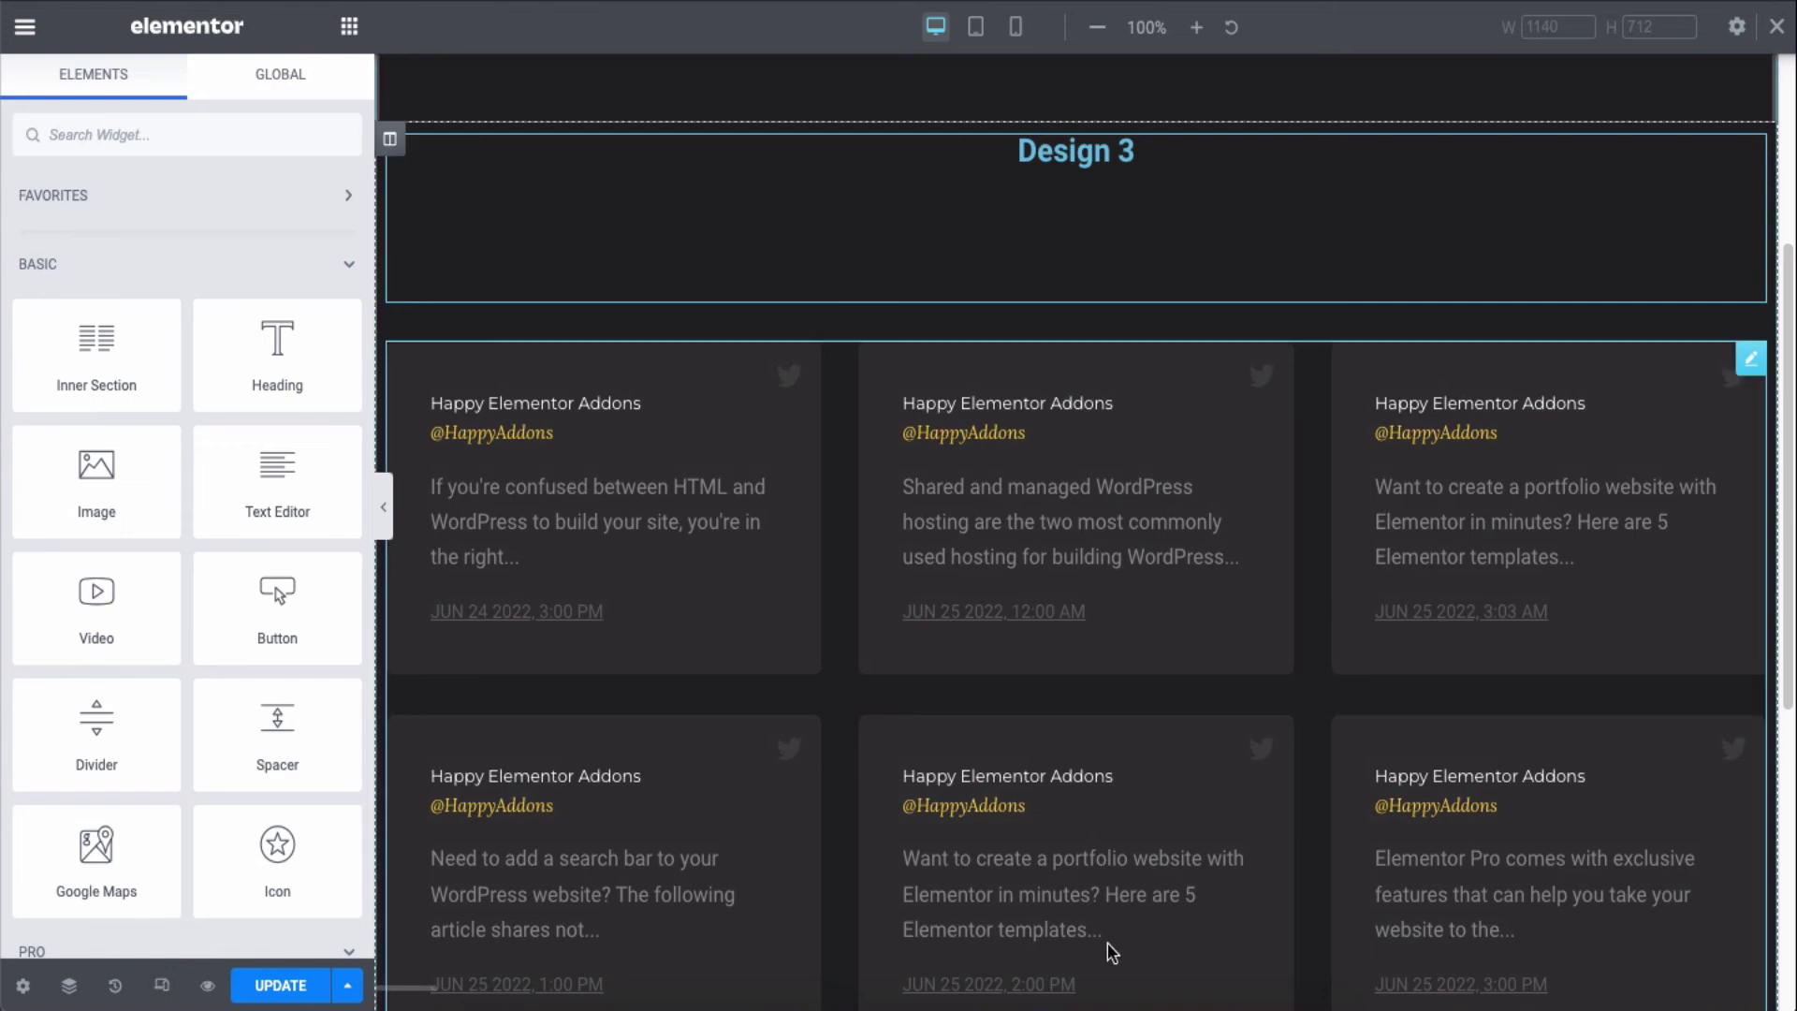
{"action": "scroll", "coordinate": [1123, 945], "scroll_direction": "down", "scroll_amount": 3}
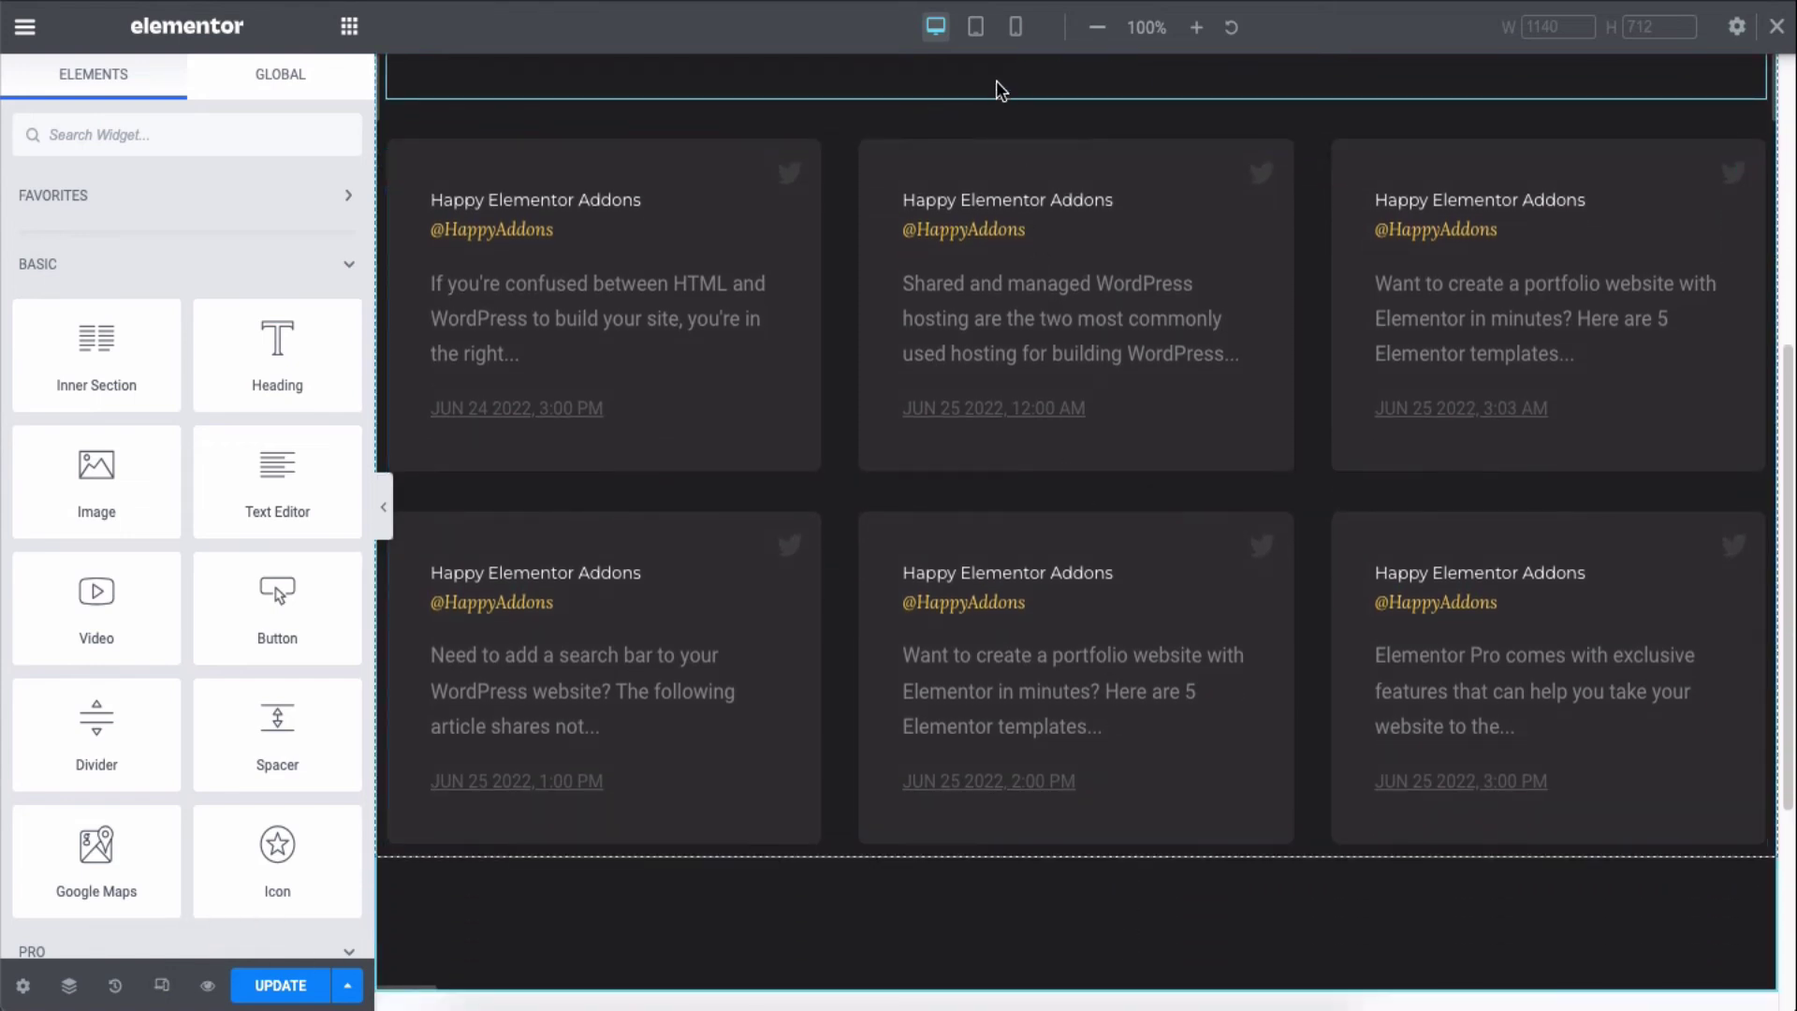
{"action": "left_click", "coordinate": [976, 27]}
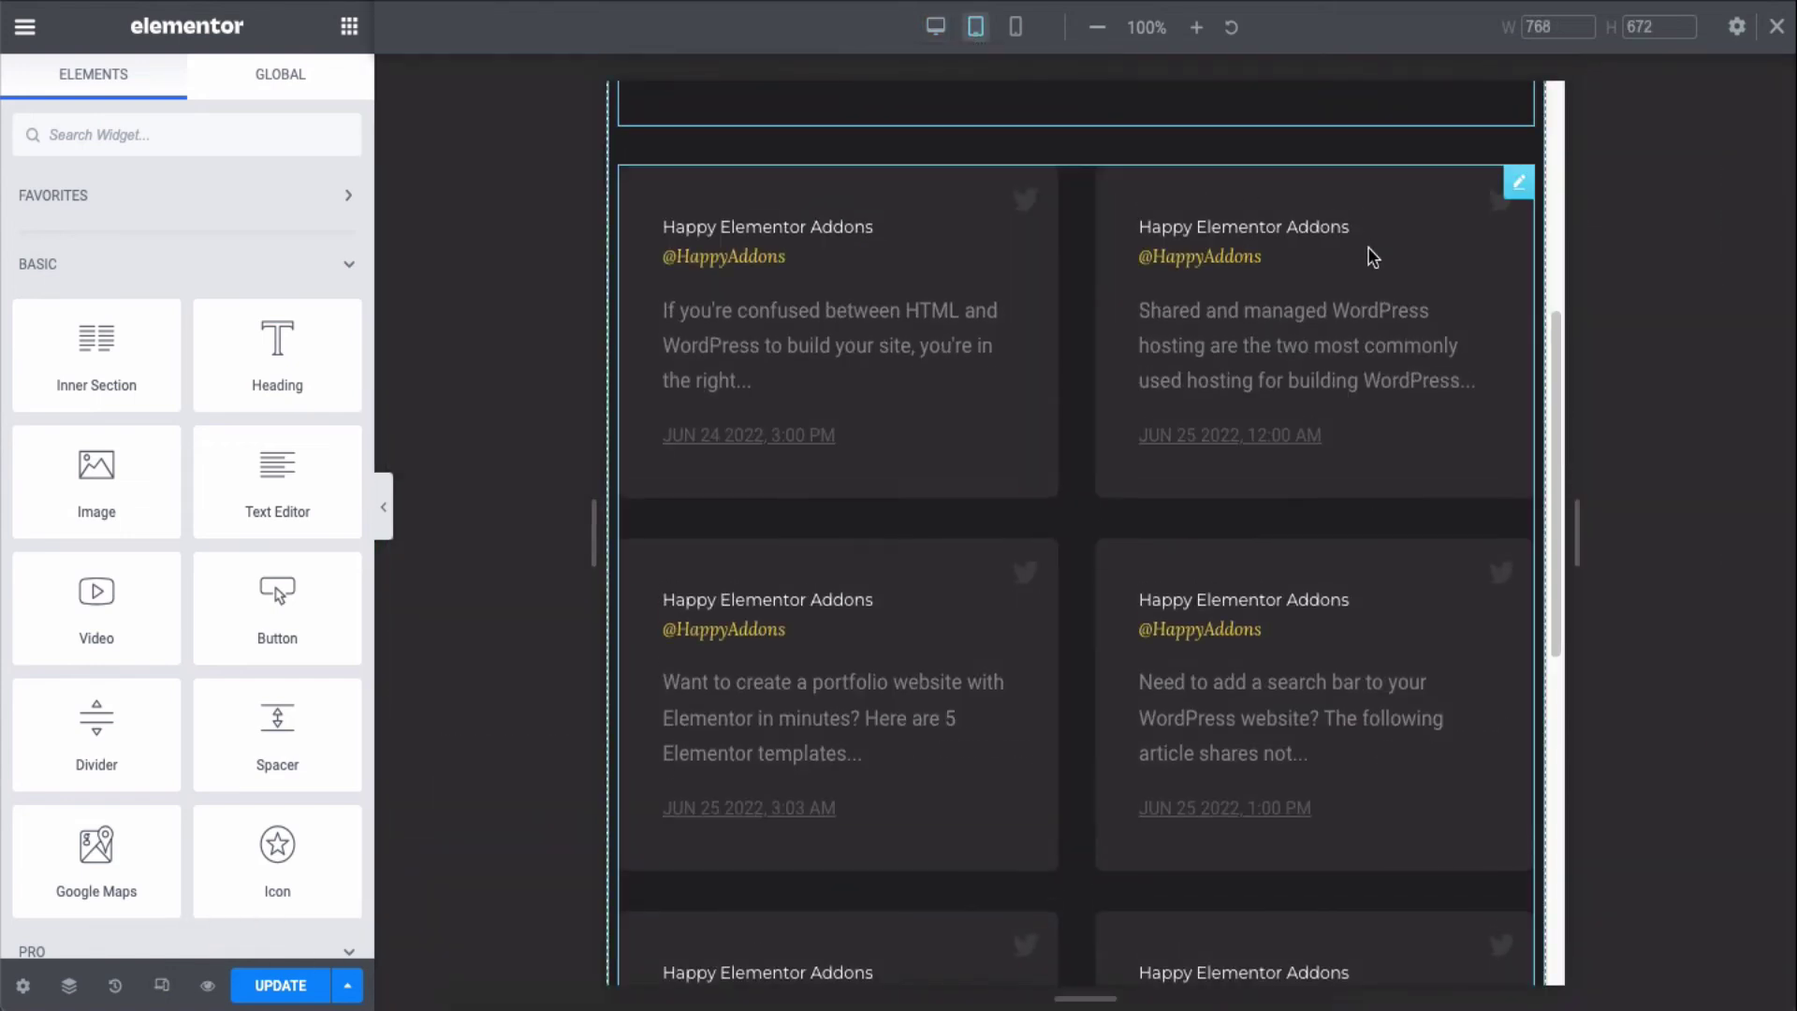
{"action": "scroll", "coordinate": [1368, 253], "scroll_direction": "down", "scroll_amount": 3}
{"action": "scroll", "coordinate": [1372, 262], "scroll_direction": "up", "scroll_amount": 10}
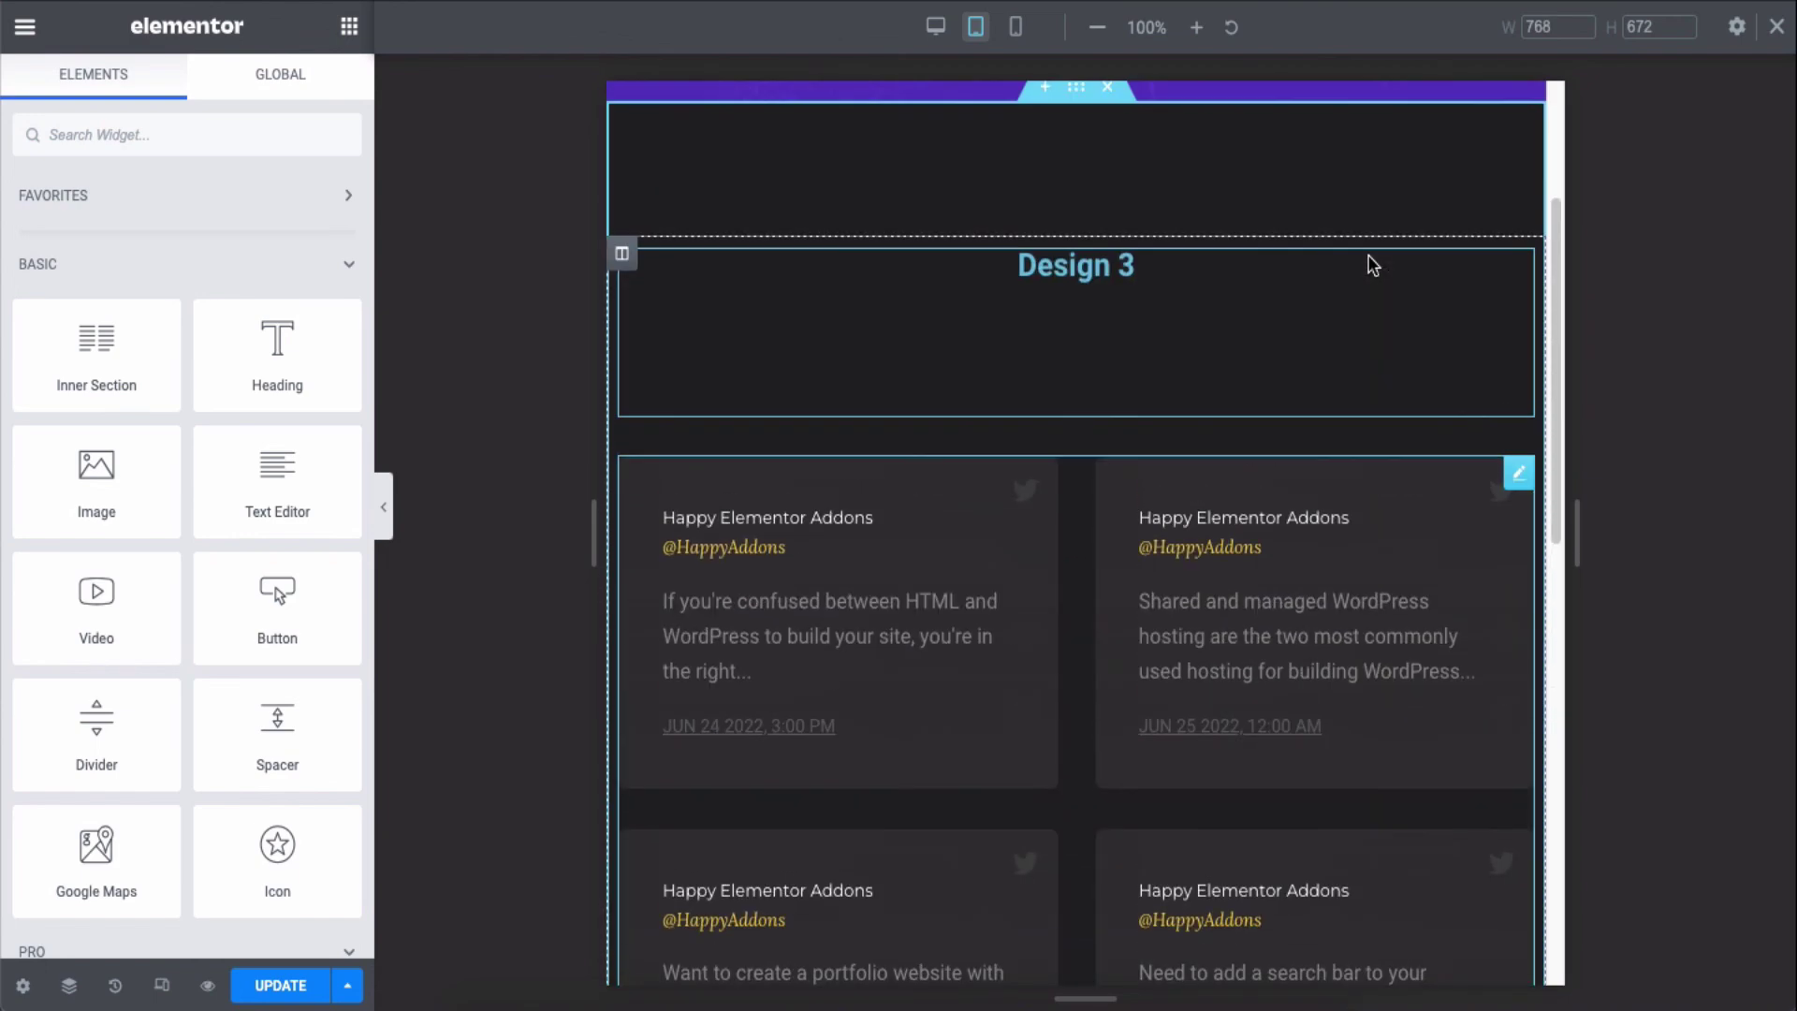
{"action": "scroll", "coordinate": [1372, 262], "scroll_direction": "down", "scroll_amount": 9}
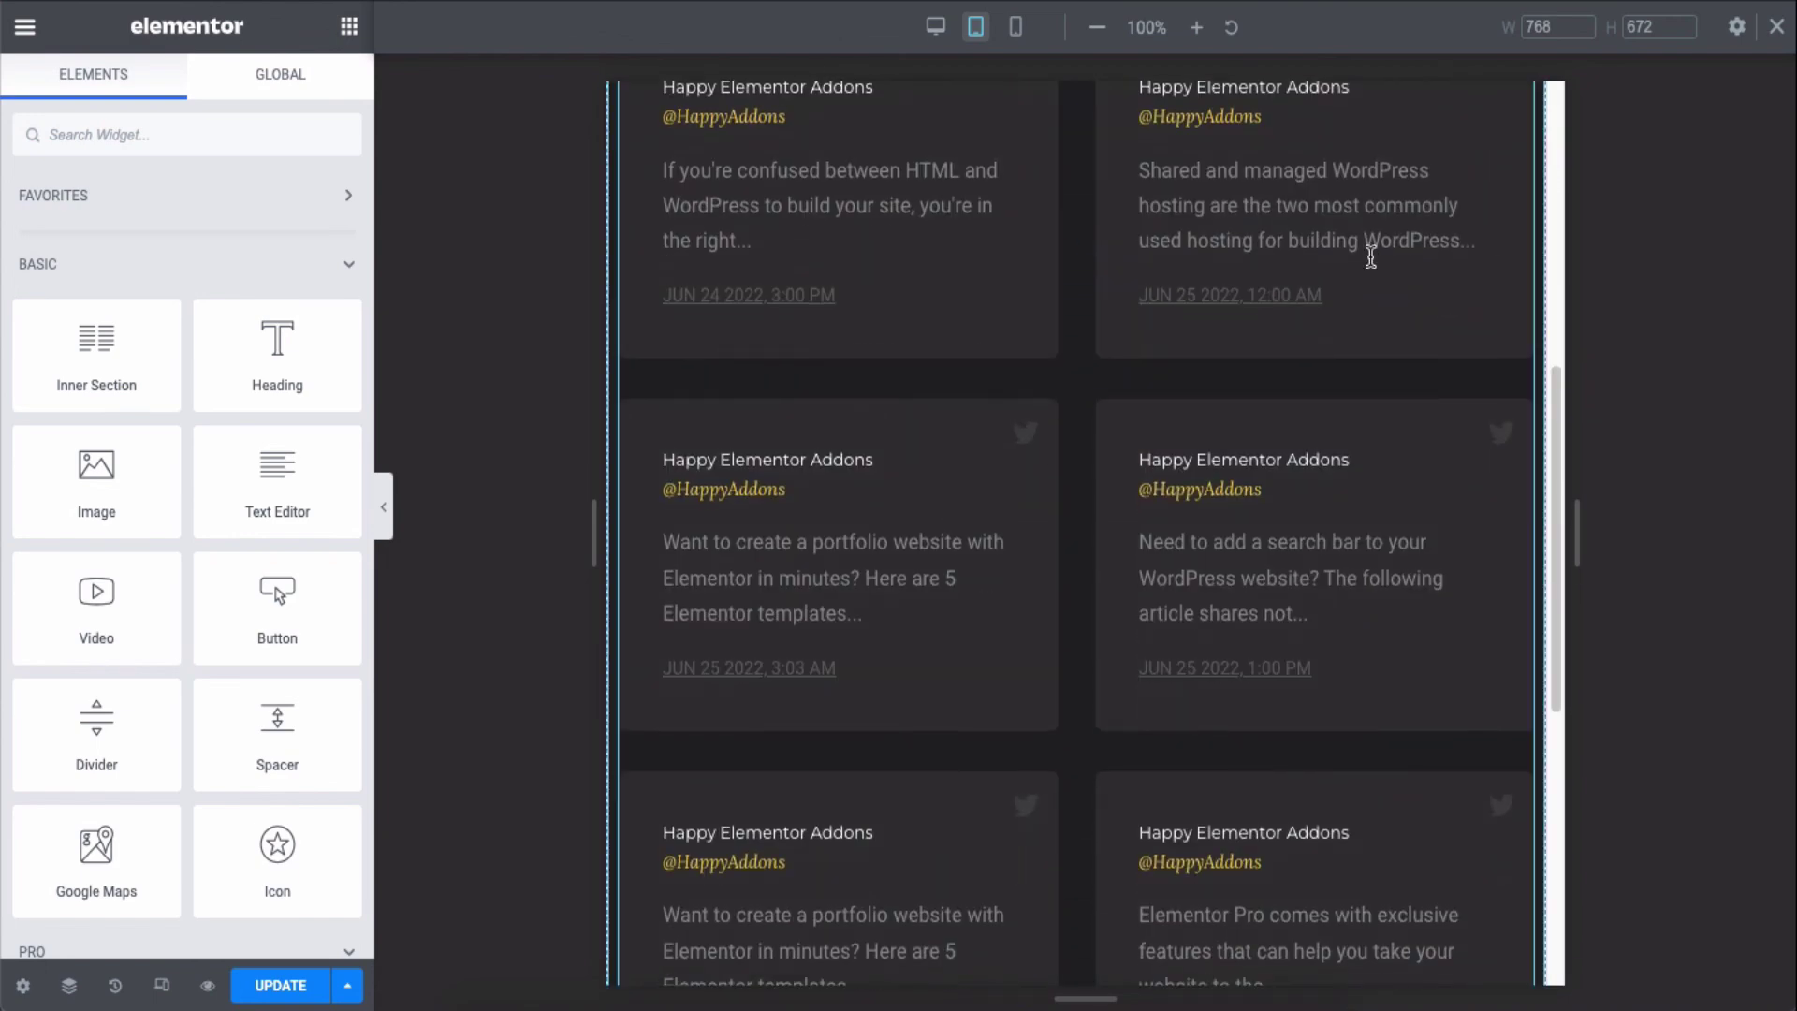
Check the feed in the 360 px mobile preview, with cards stacked in one column
{"action": "left_click", "coordinate": [1014, 28]}
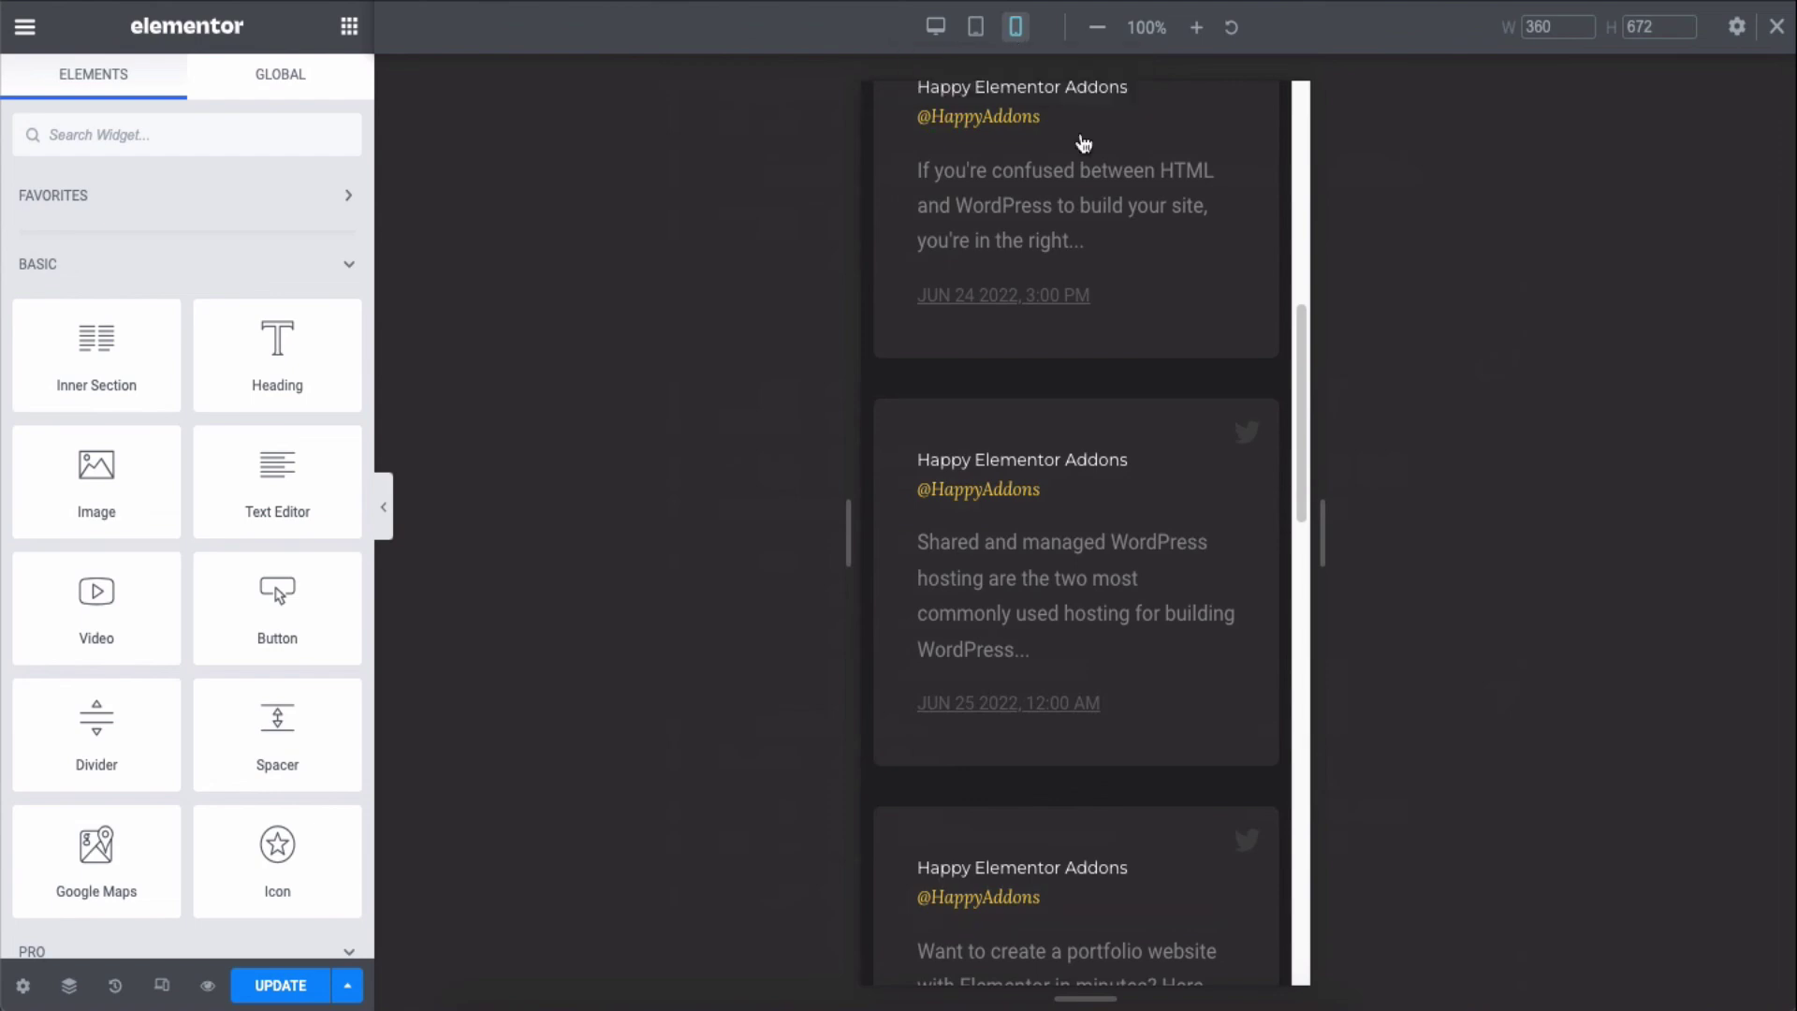
{"action": "scroll", "coordinate": [1211, 409], "scroll_direction": "up", "scroll_amount": 5}
{"action": "scroll", "coordinate": [1211, 402], "scroll_direction": "up", "scroll_amount": 3}
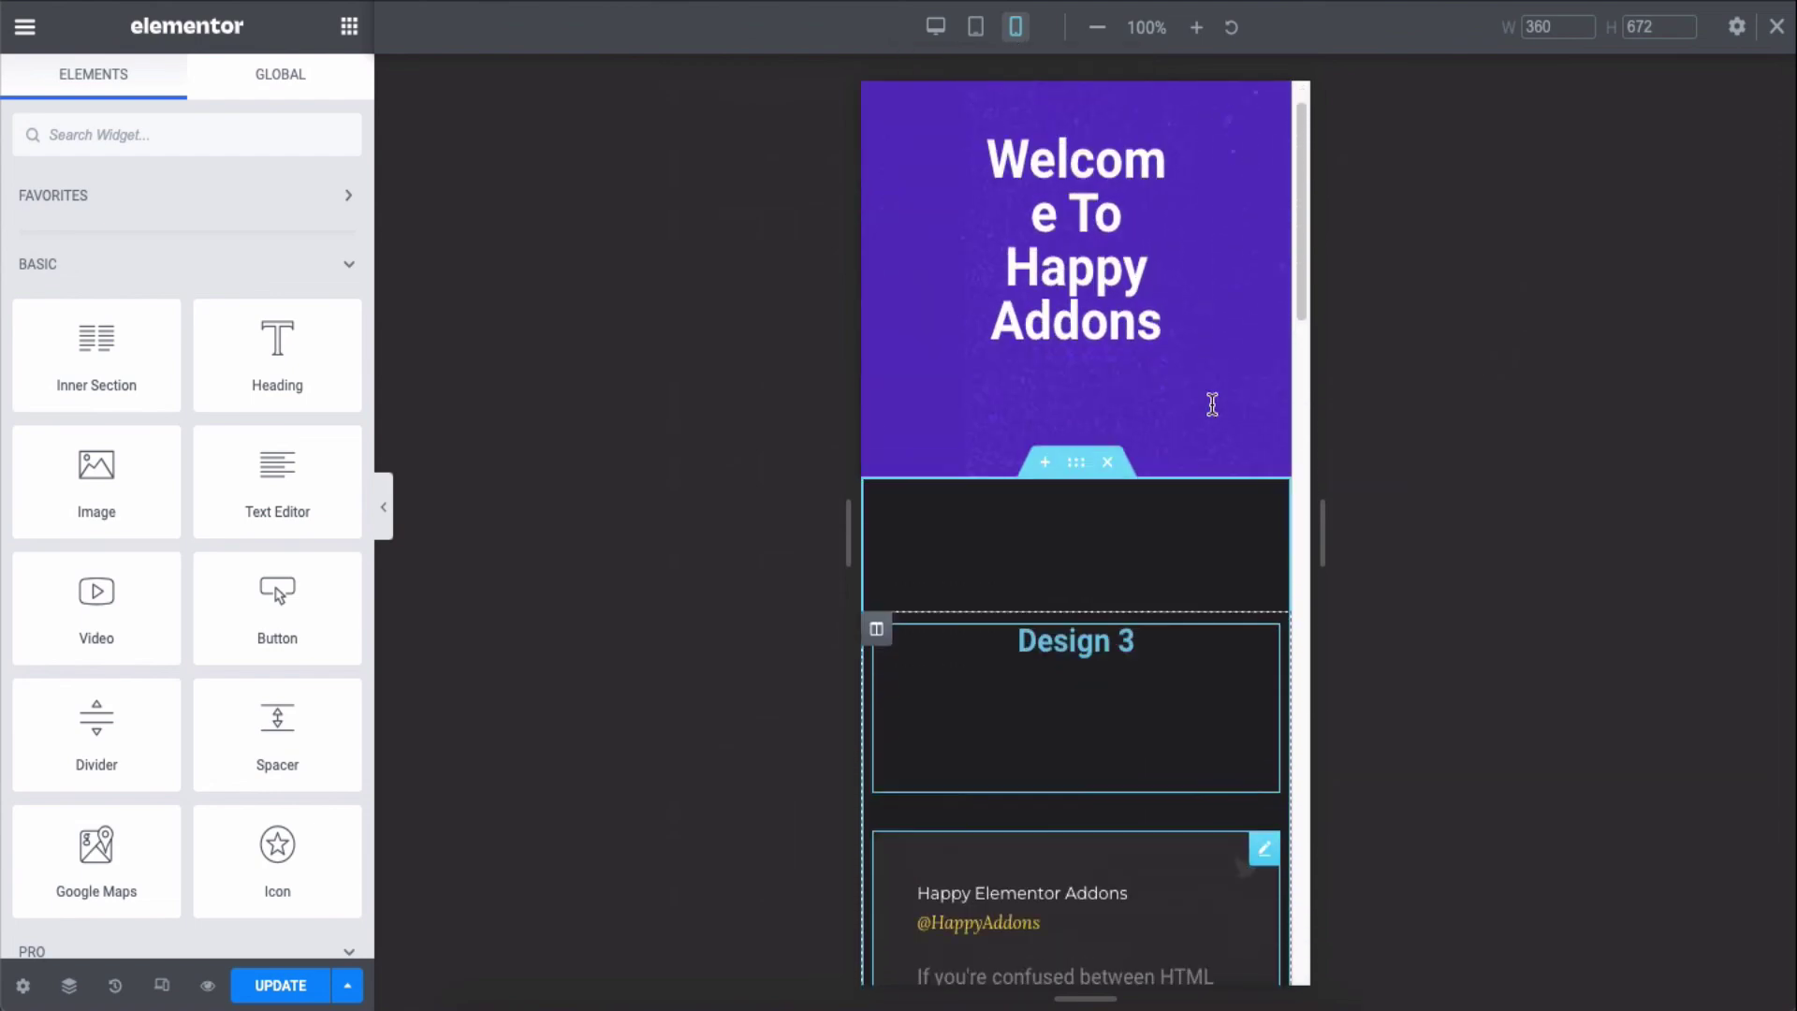
{"action": "scroll", "coordinate": [1211, 406], "scroll_direction": "down", "scroll_amount": 7}
Collapse the editing panel and scroll the mobile preview of the Design 3 feed
{"action": "left_click", "coordinate": [384, 513]}
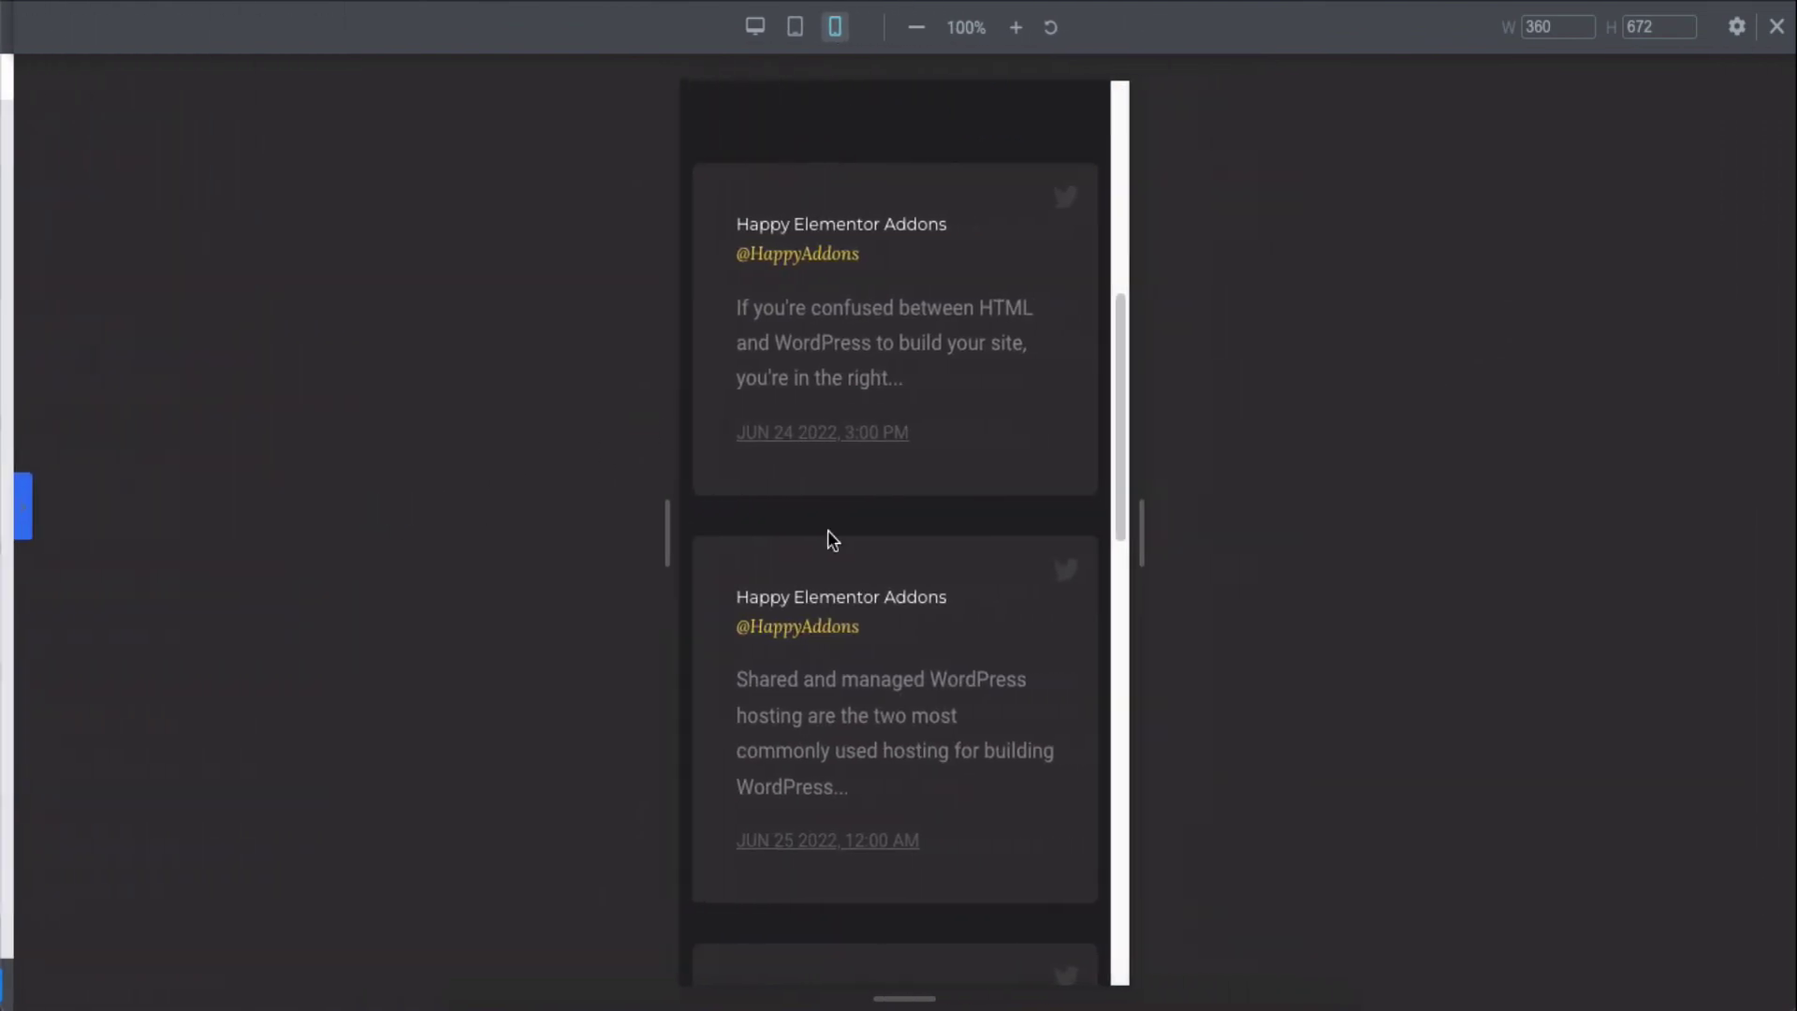
{"action": "scroll", "coordinate": [1053, 518], "scroll_direction": "up", "scroll_amount": 5}
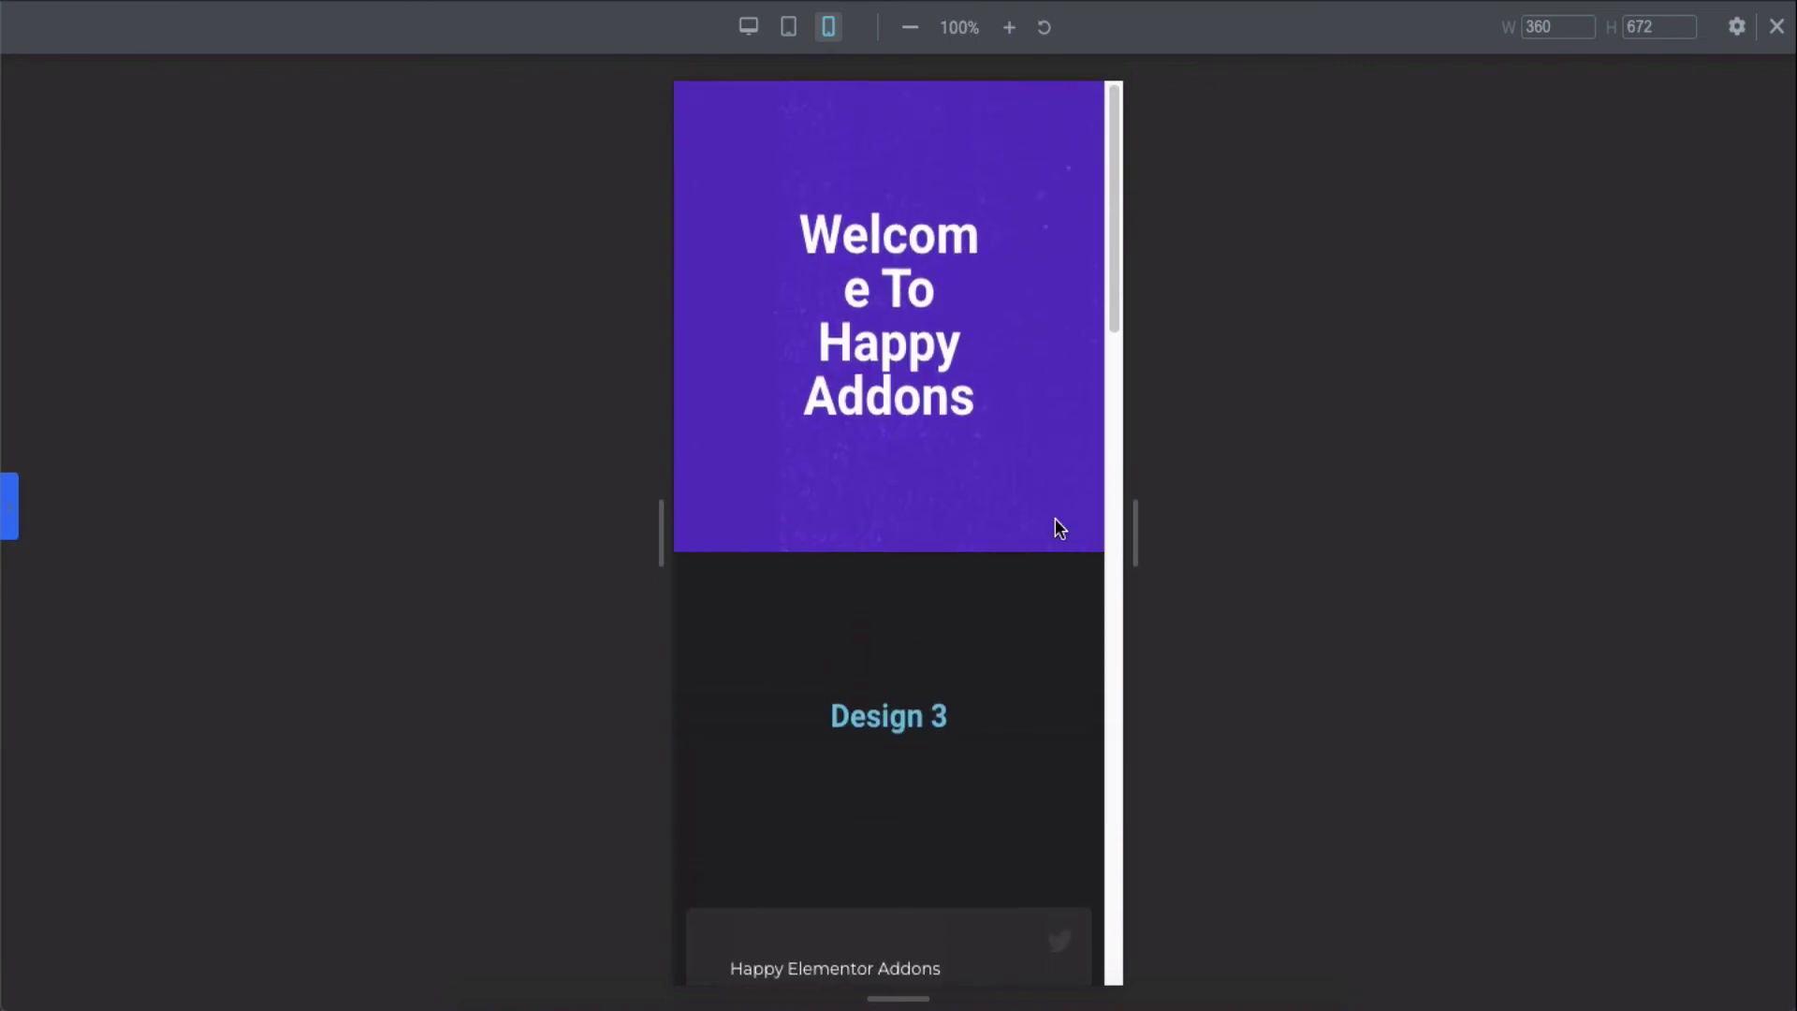
{"action": "scroll", "coordinate": [1056, 520], "scroll_direction": "down", "scroll_amount": 10}
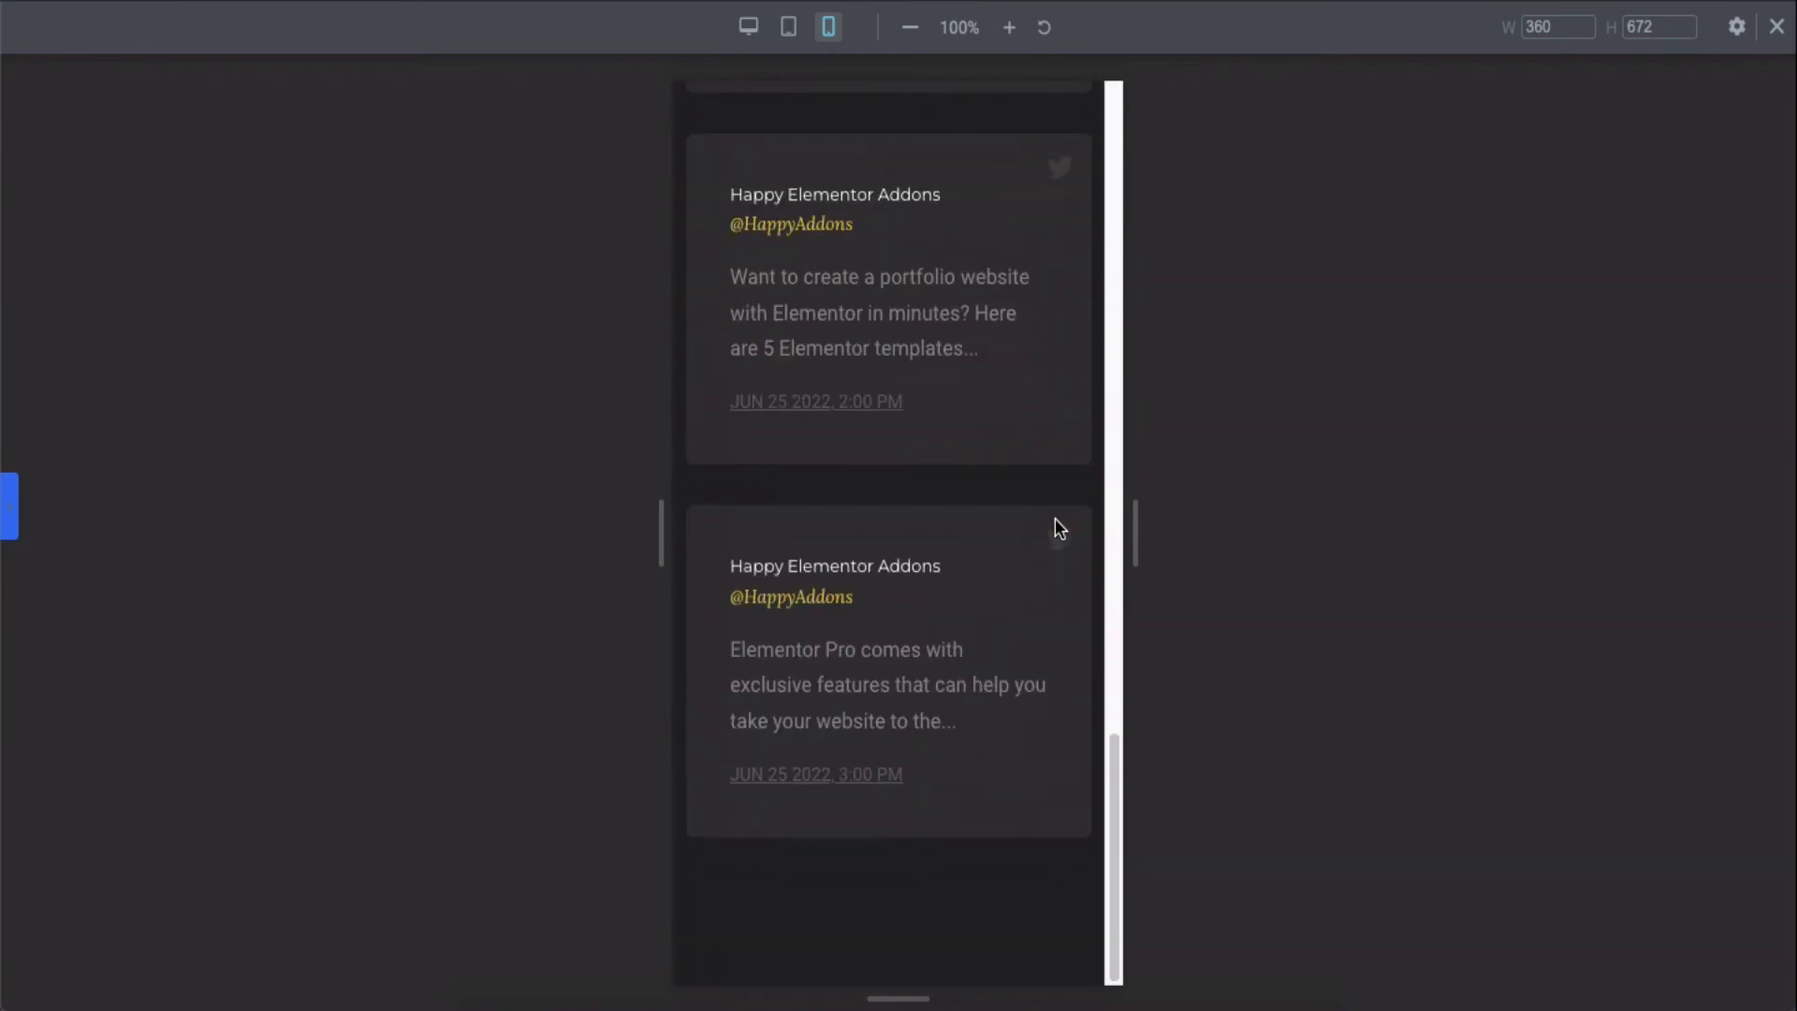
{"action": "scroll", "coordinate": [1054, 520], "scroll_direction": "up", "scroll_amount": 10}
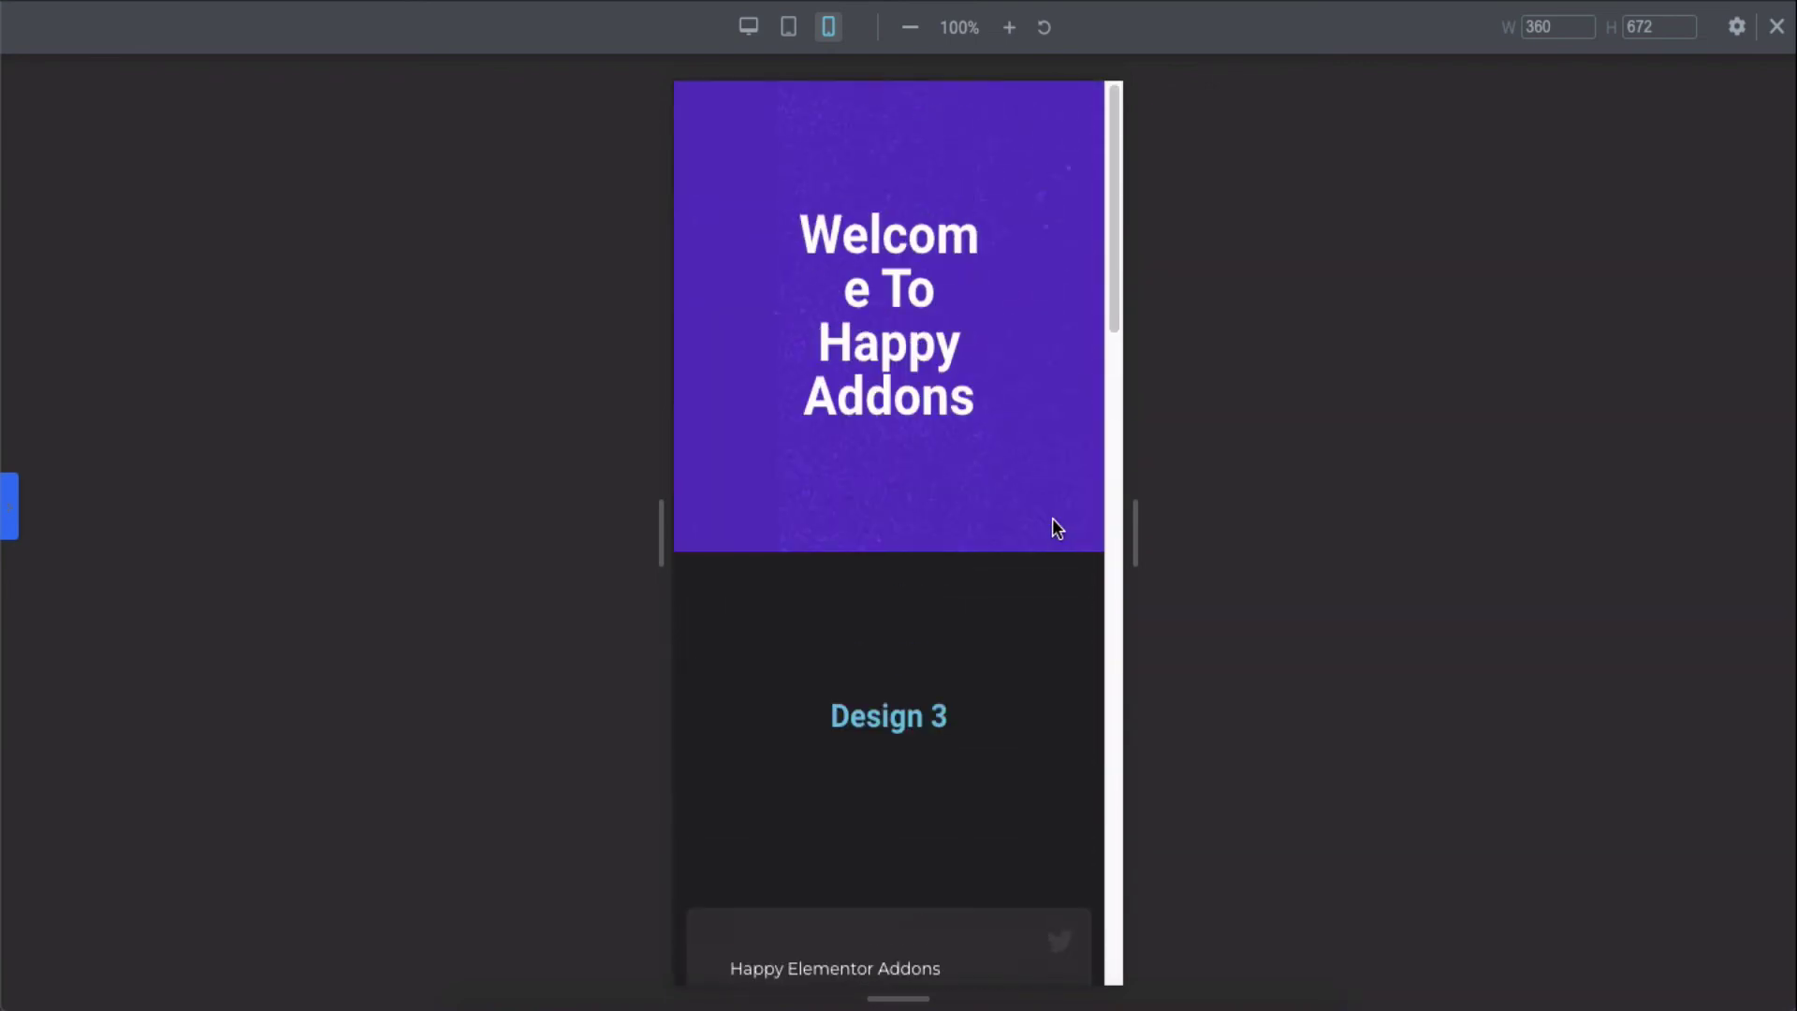
Recheck the feed at tablet width, then return to the 1440 px three-column desktop view
{"action": "left_click", "coordinate": [784, 34]}
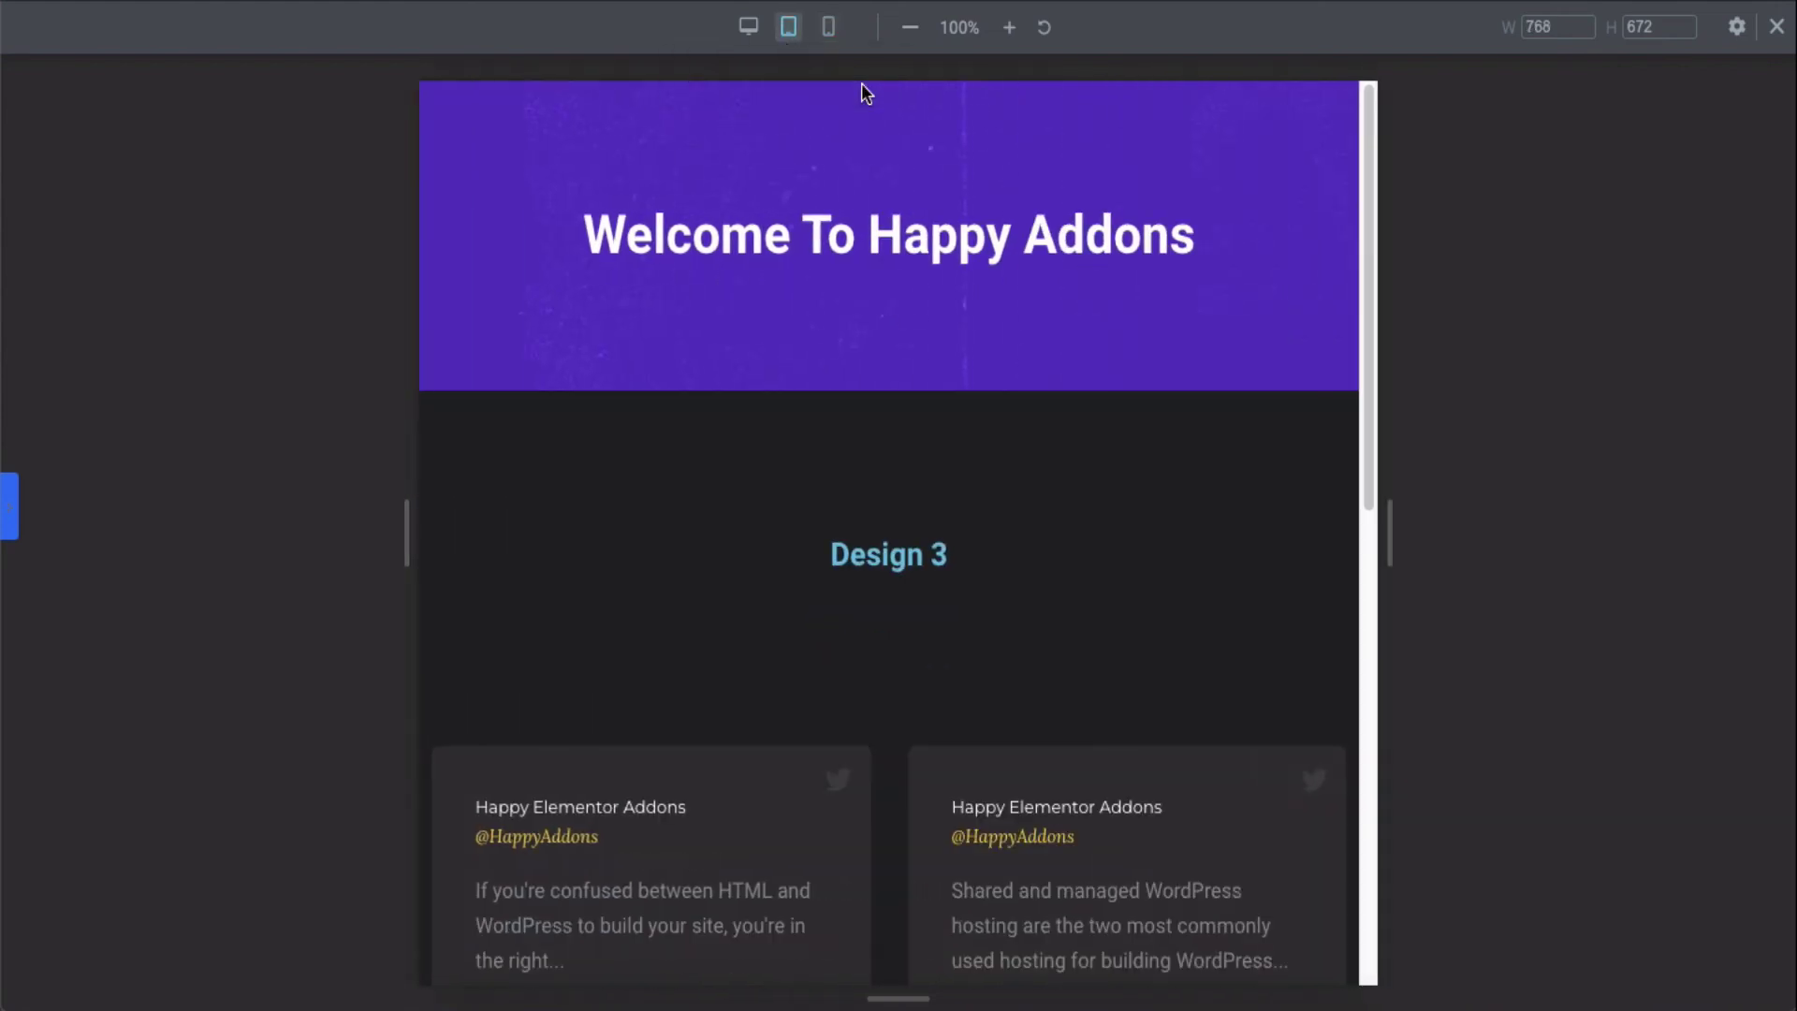
{"action": "scroll", "coordinate": [1340, 329], "scroll_direction": "down", "scroll_amount": 10}
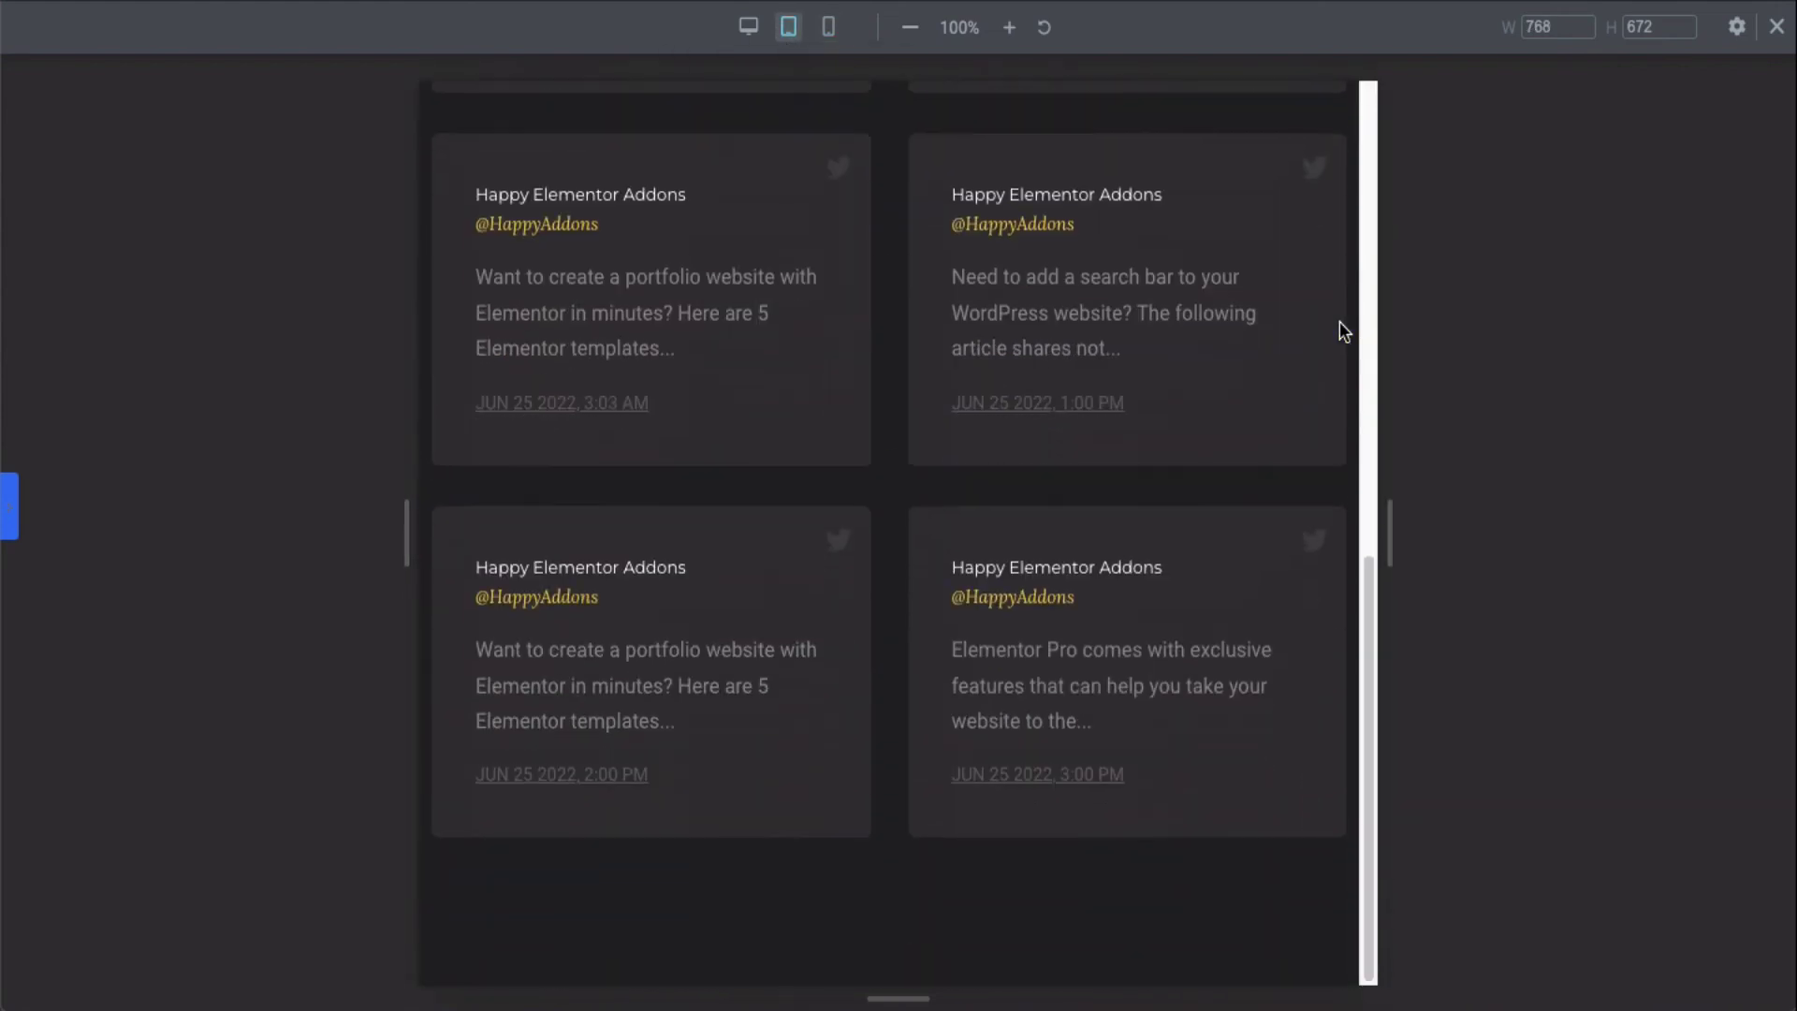
{"action": "scroll", "coordinate": [1342, 333], "scroll_direction": "up", "scroll_amount": 10}
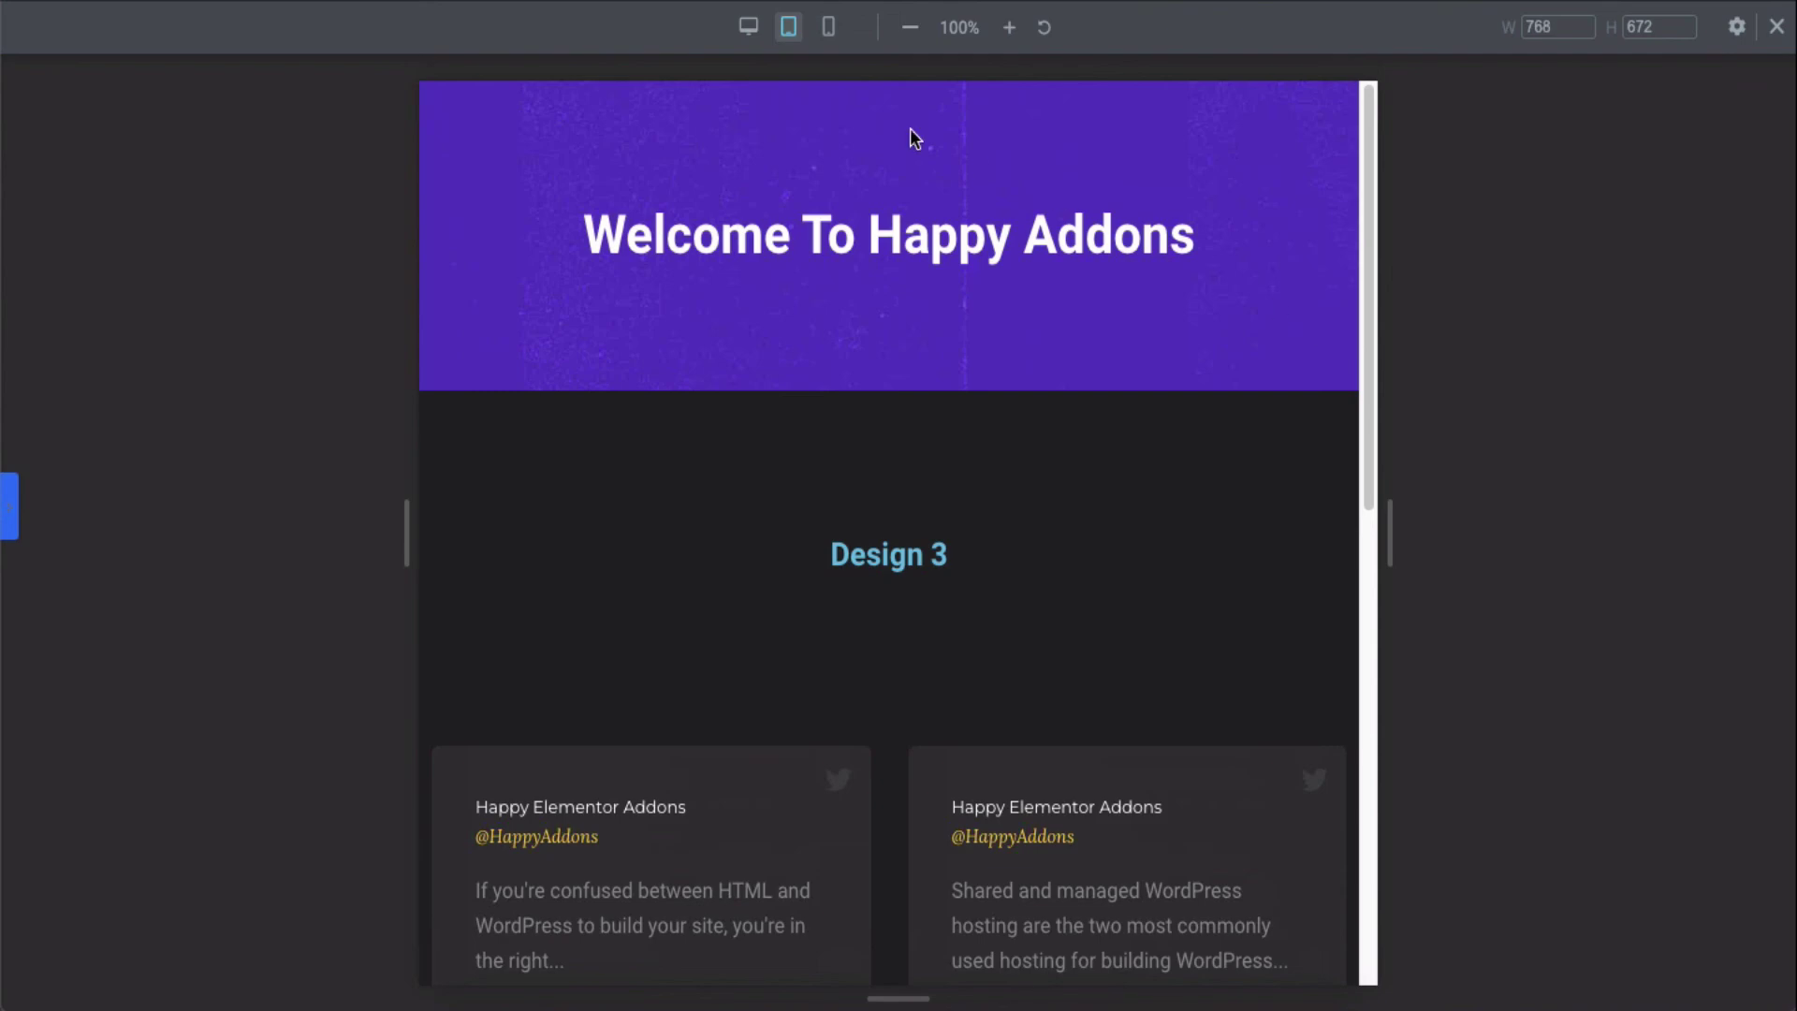
{"action": "left_click", "coordinate": [748, 26]}
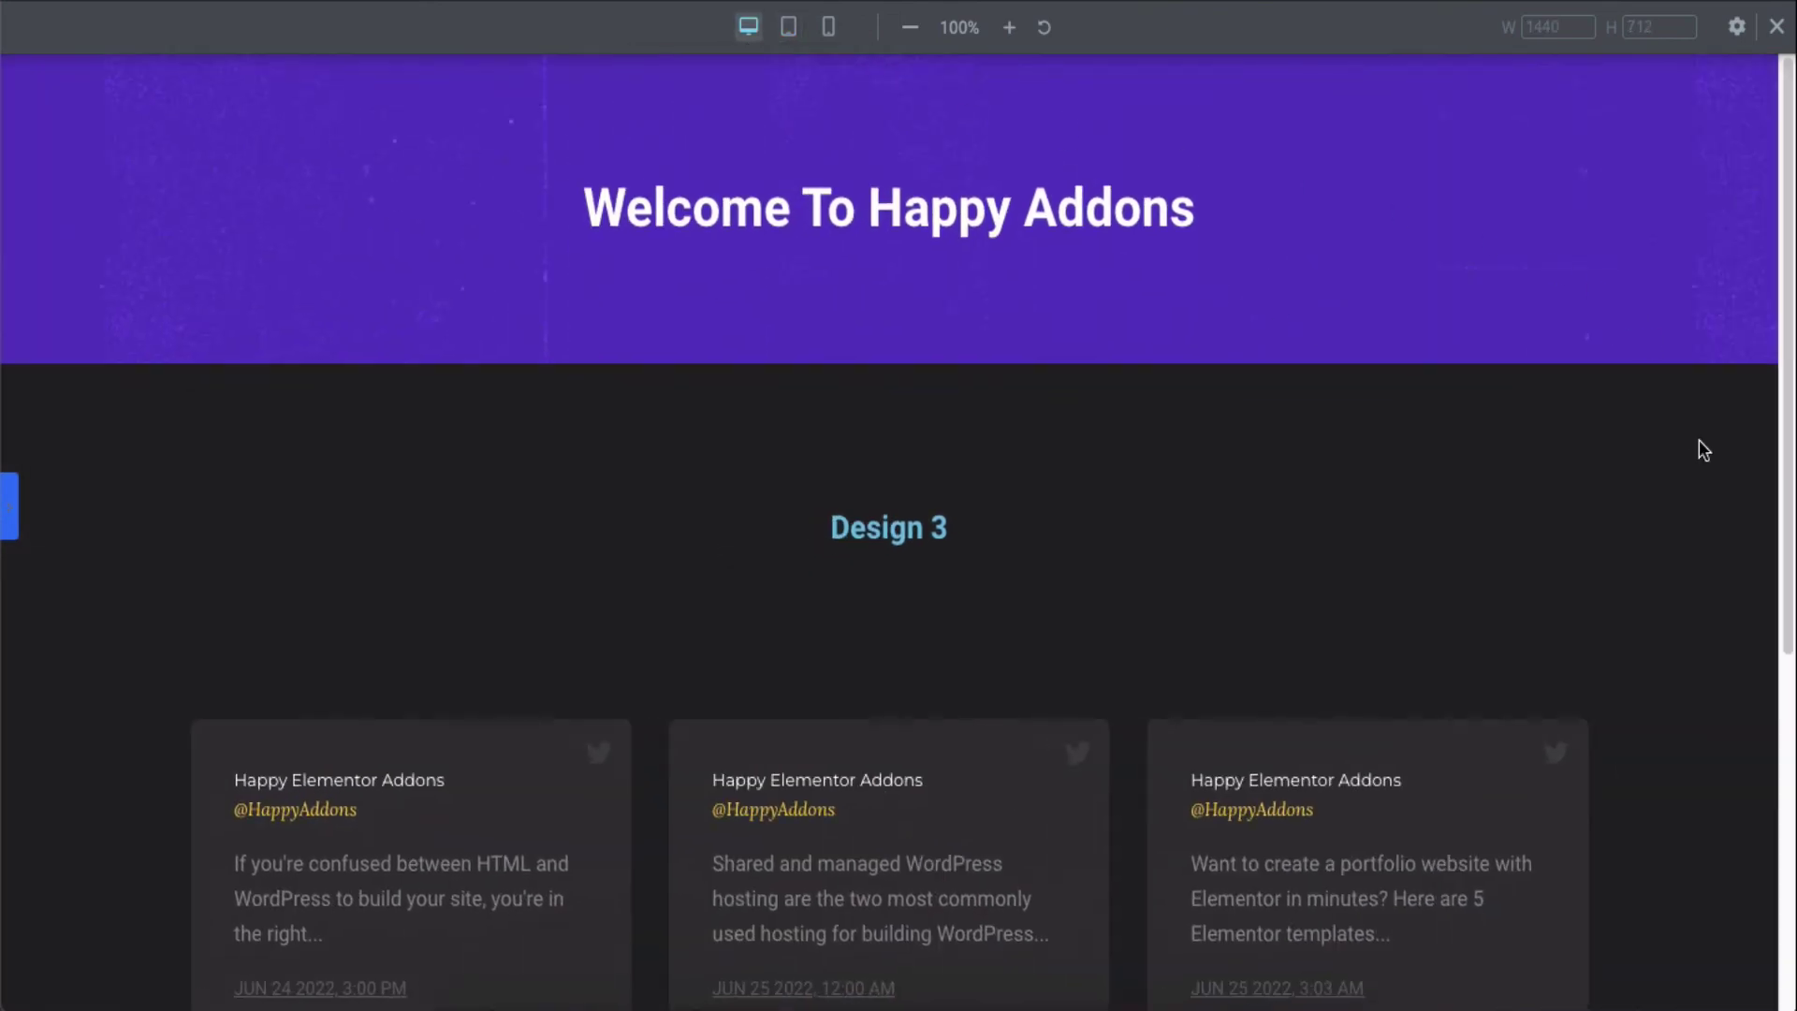
{"action": "scroll", "coordinate": [1699, 441], "scroll_direction": "down", "scroll_amount": 6}
{"action": "scroll", "coordinate": [1699, 441], "scroll_direction": "up", "scroll_amount": 6}
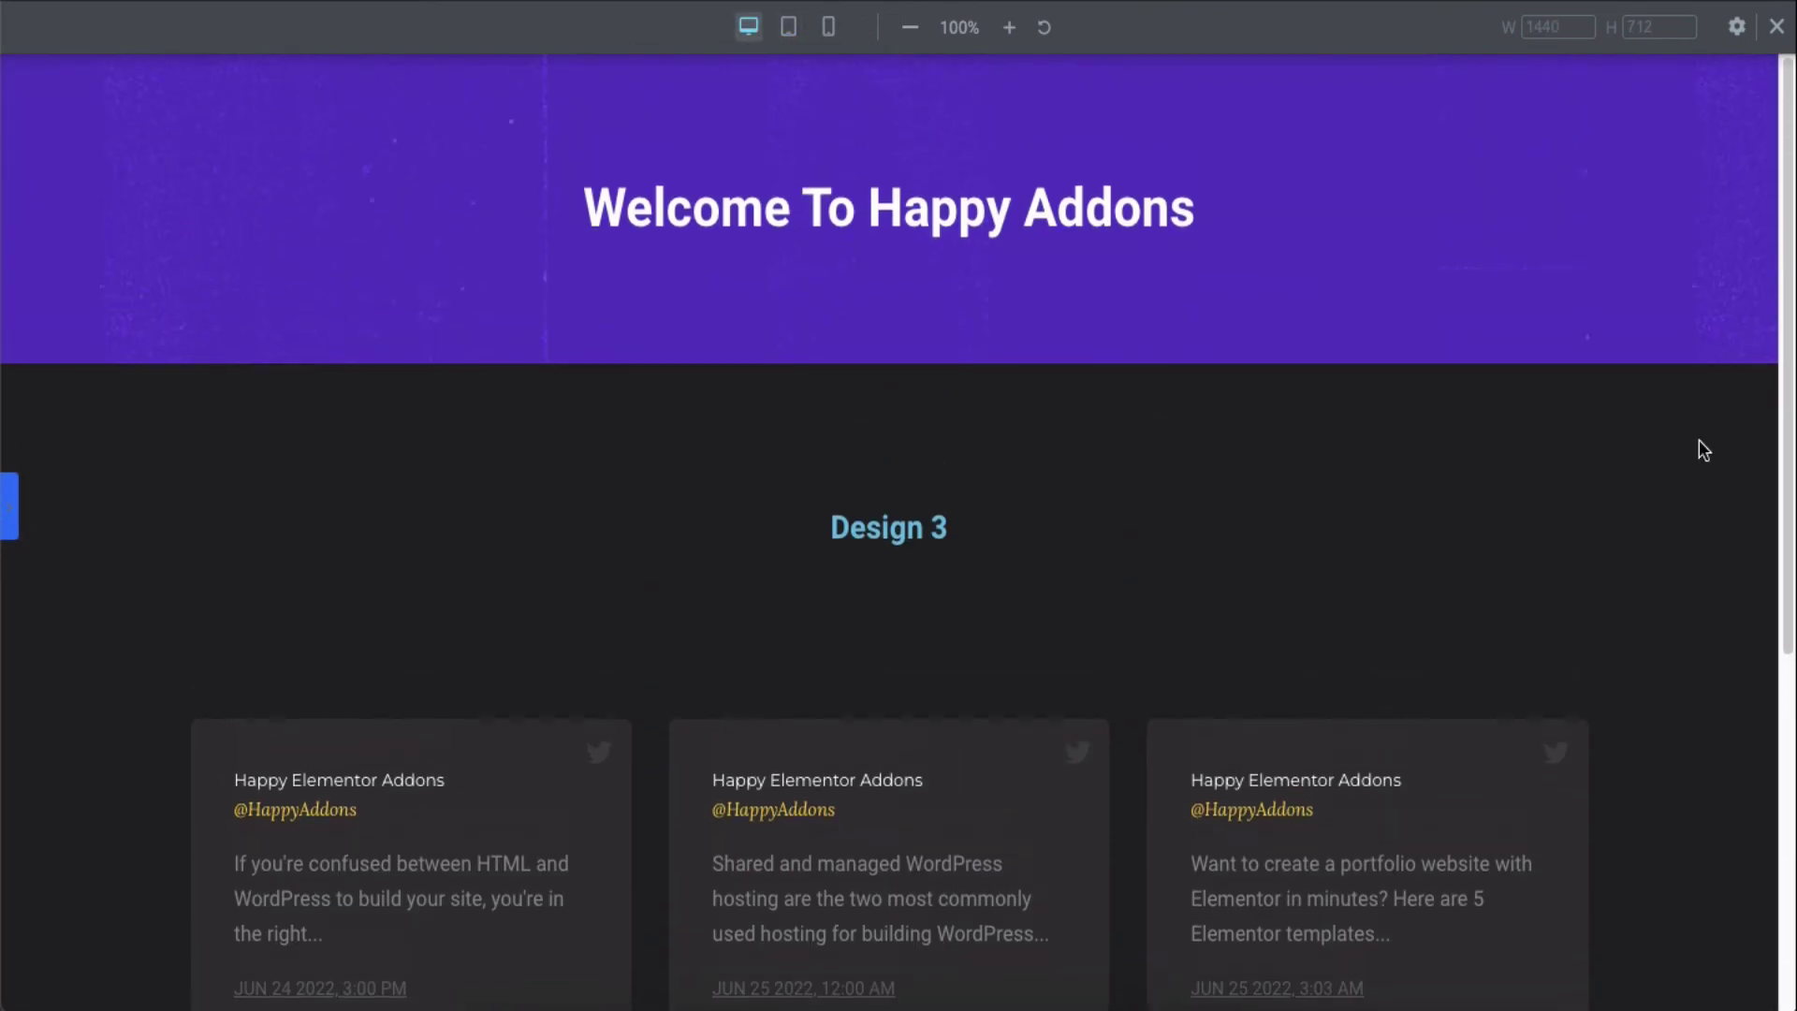